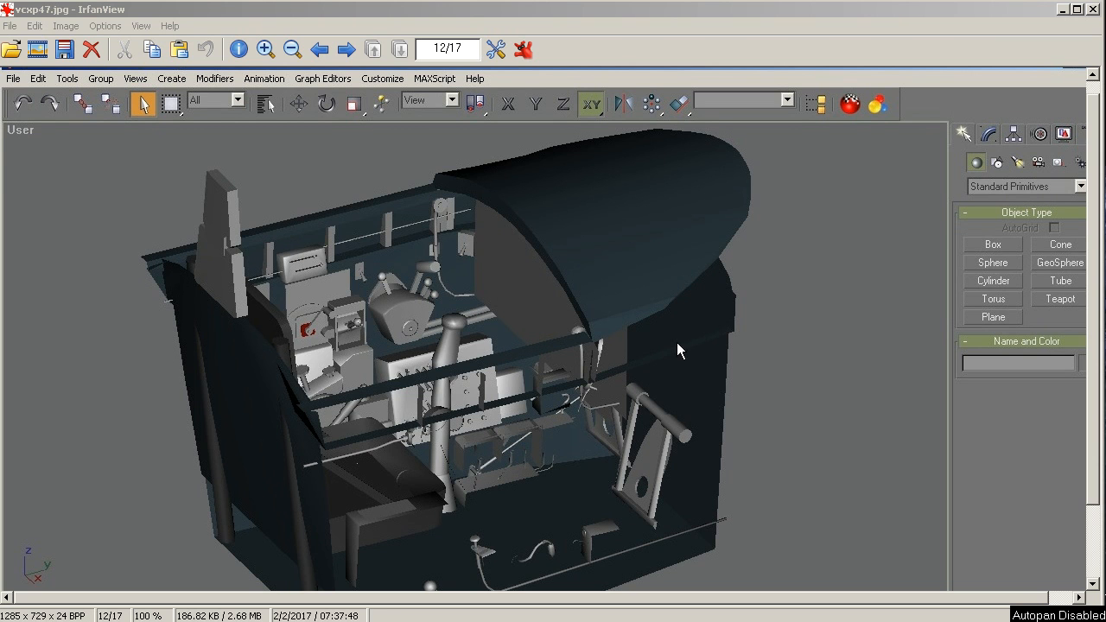
# - Close the cockpit reference image and switch to the gmax scene with the aircraft model
pyautogui.click(1091, 7)
pyautogui.click(1093, 9)
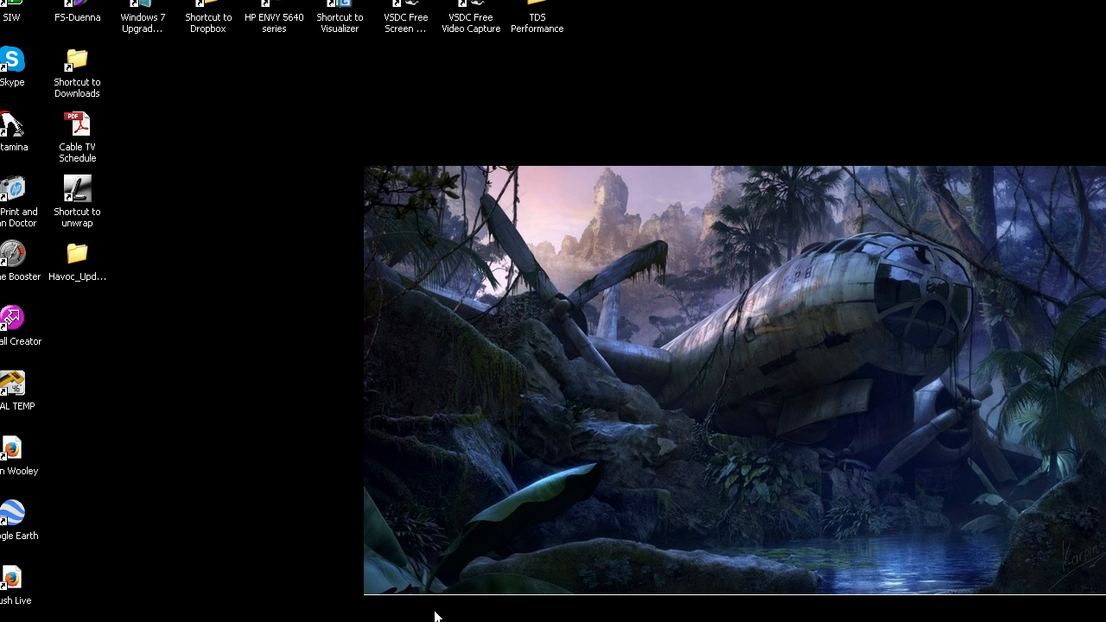
pyautogui.click(726, 621)
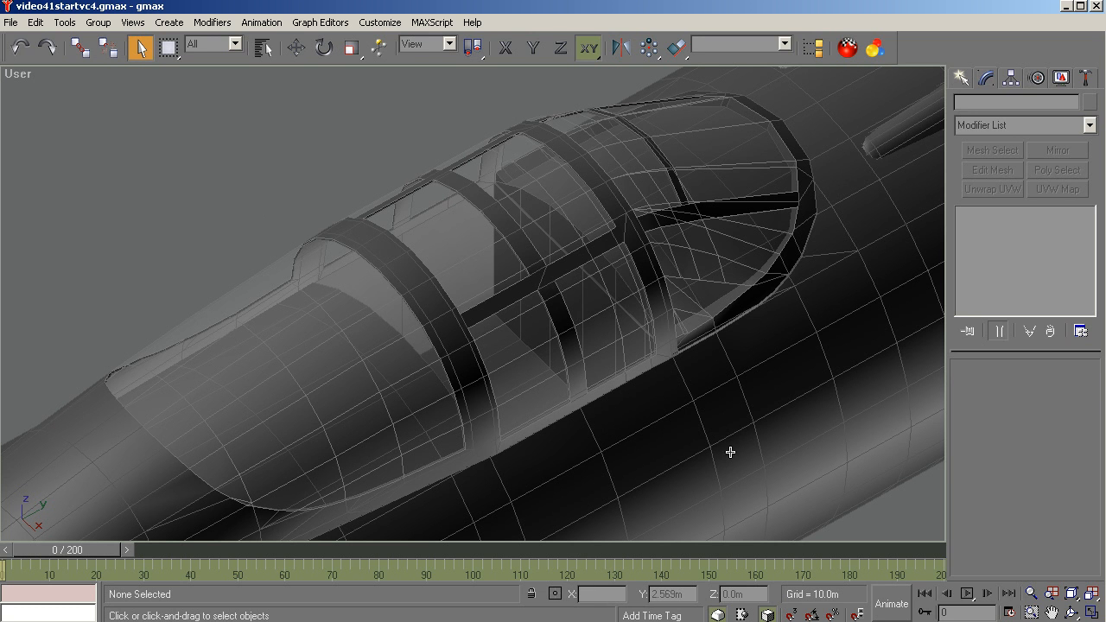
# - Select the fuselage and hide all unselected objects
pyautogui.click(770, 410)
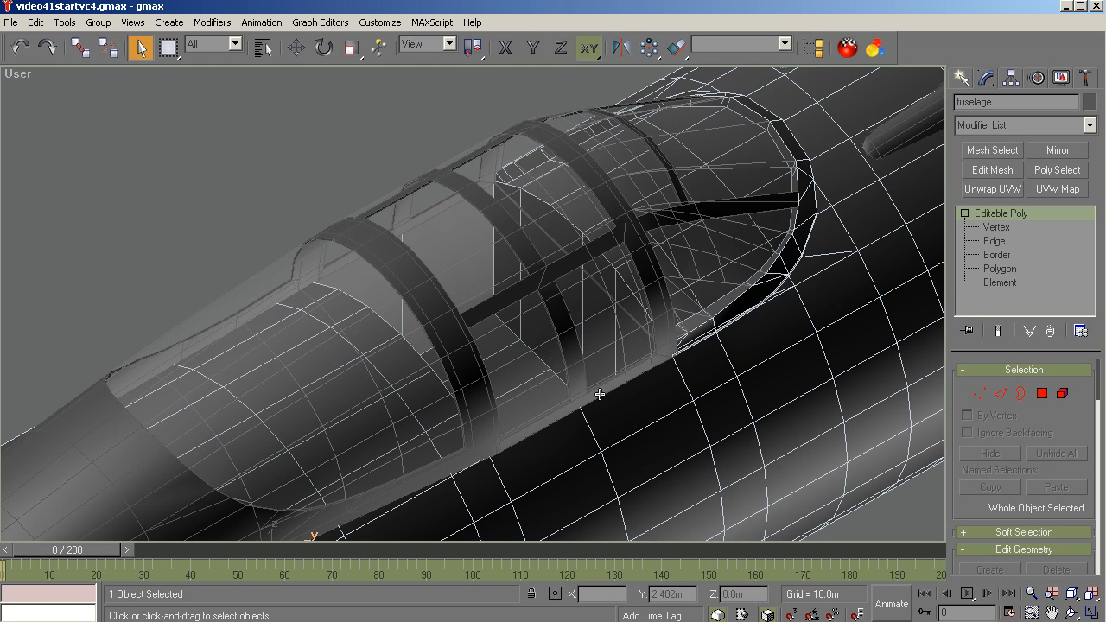
pyautogui.click(1060, 83)
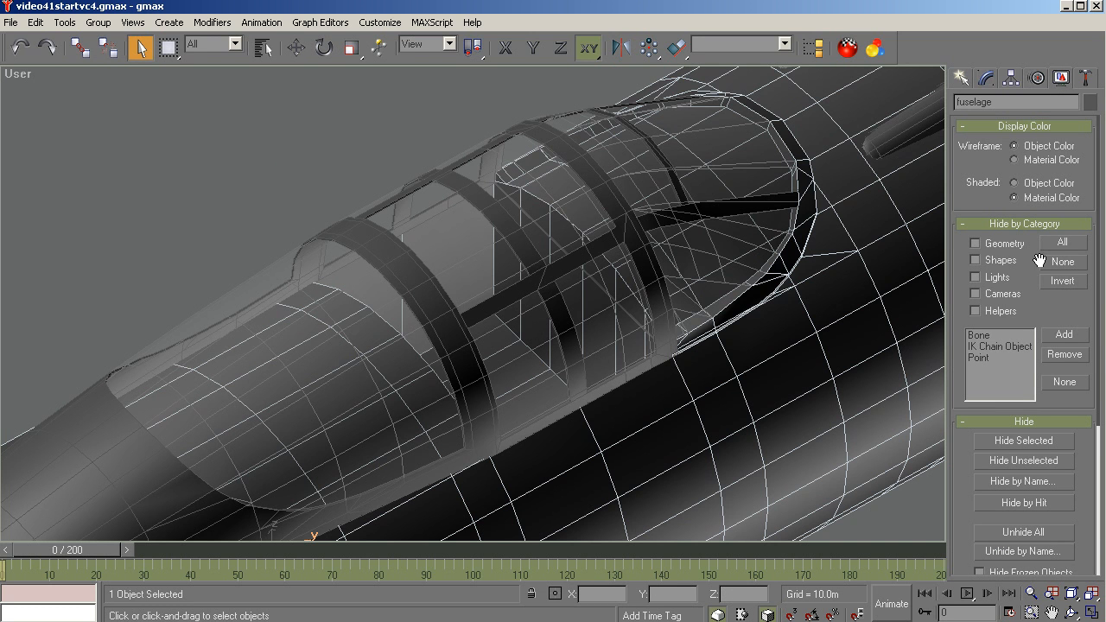
pyautogui.click(1029, 458)
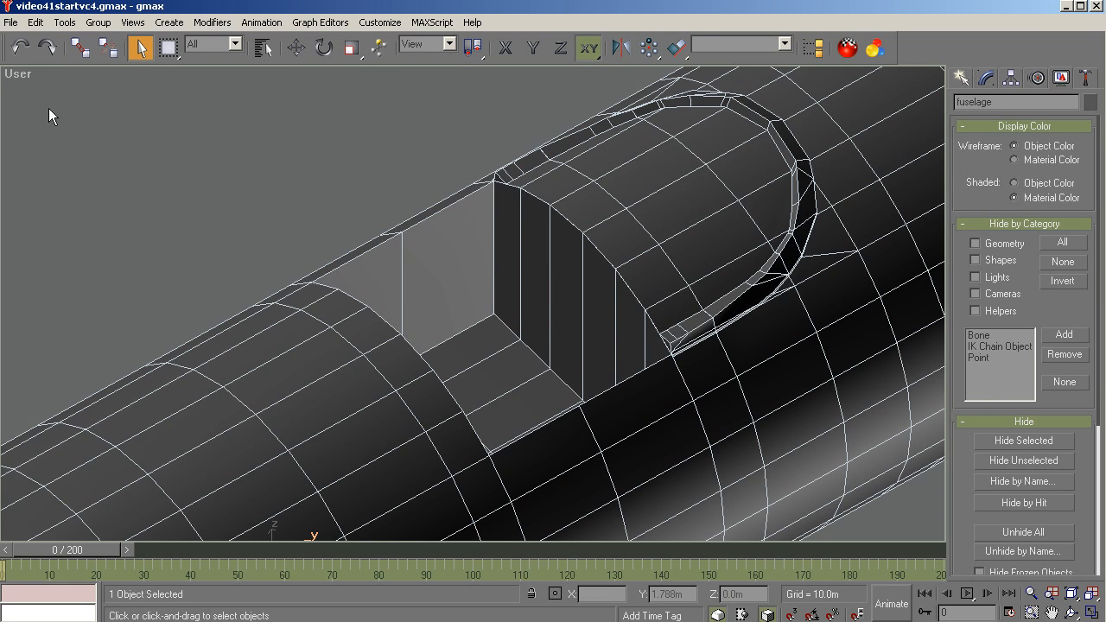
# - Start saving only the selected fuselage and create a folder named vc inside the video folder
pyautogui.click(11, 23)
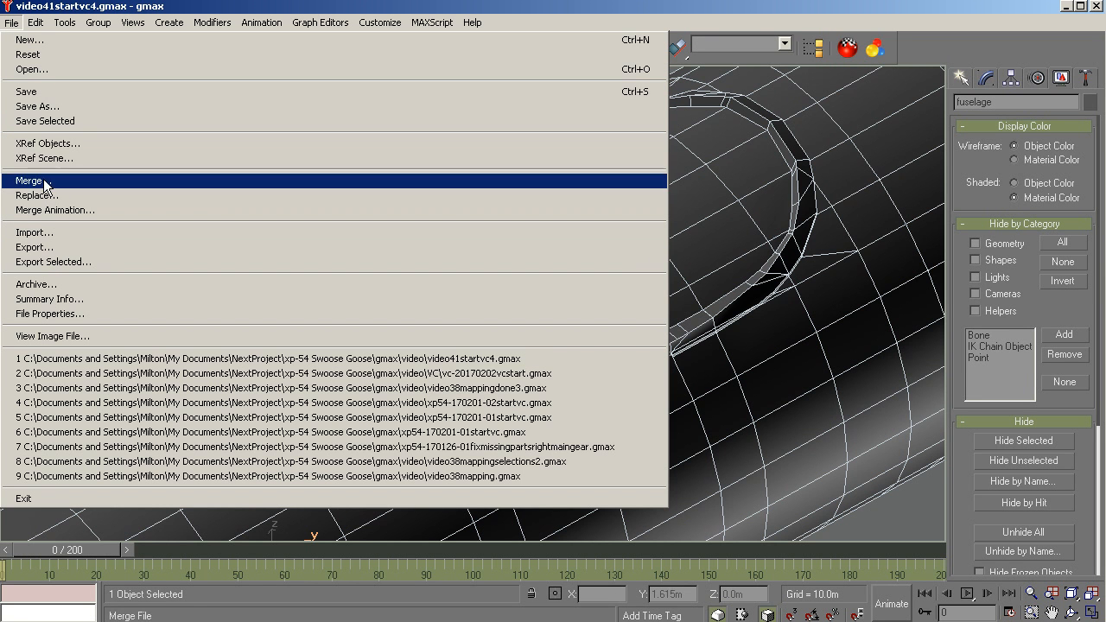
pyautogui.click(48, 121)
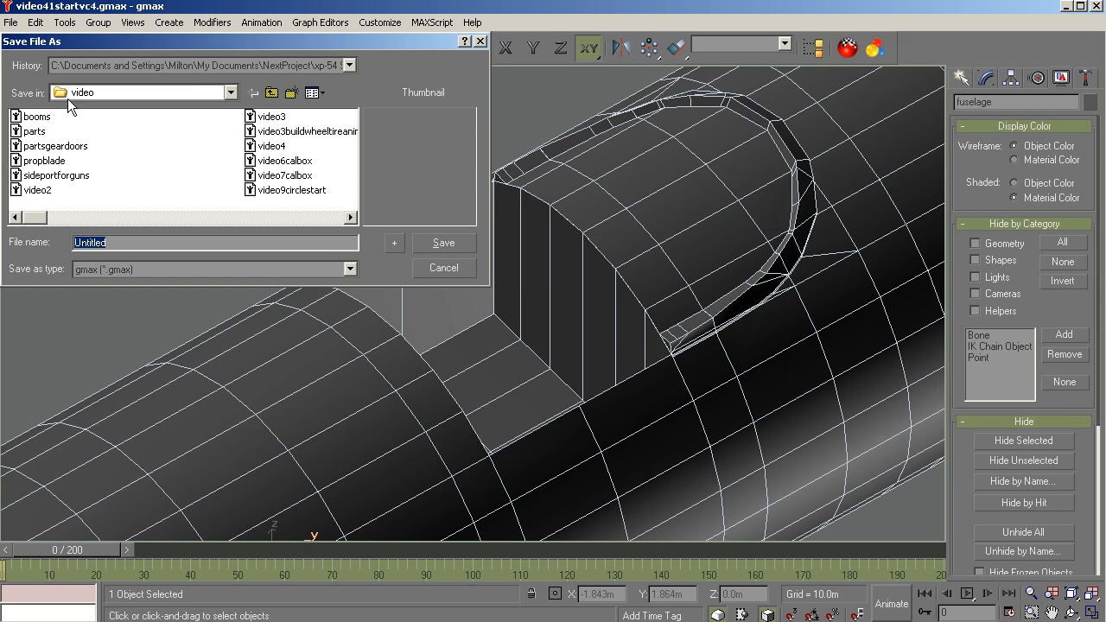
pyautogui.rightClick(148, 150)
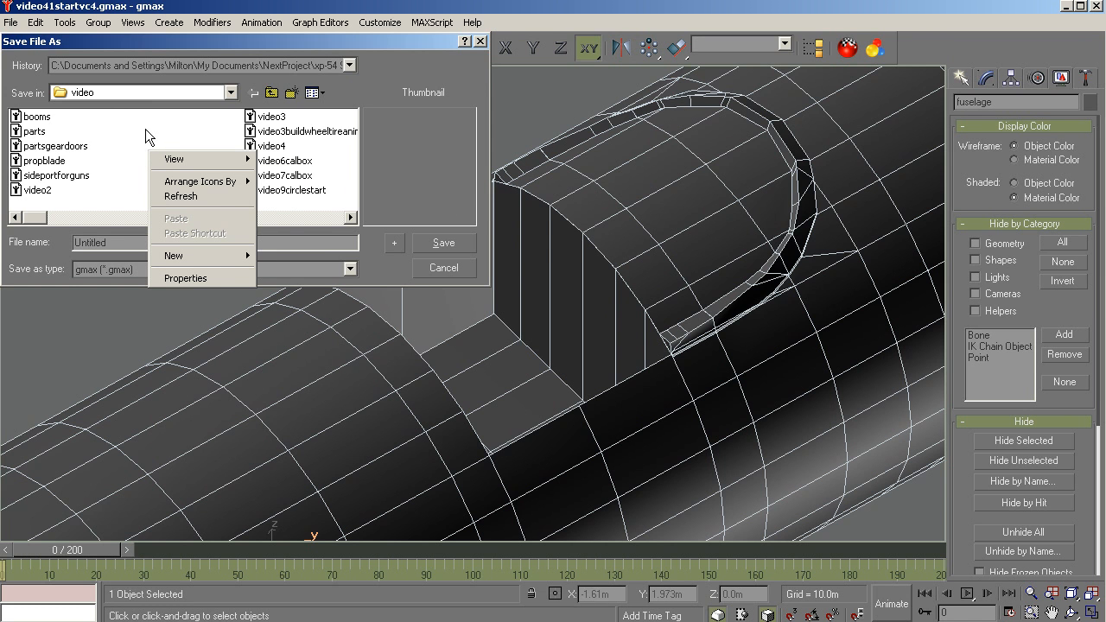
pyautogui.moveTo(188, 253)
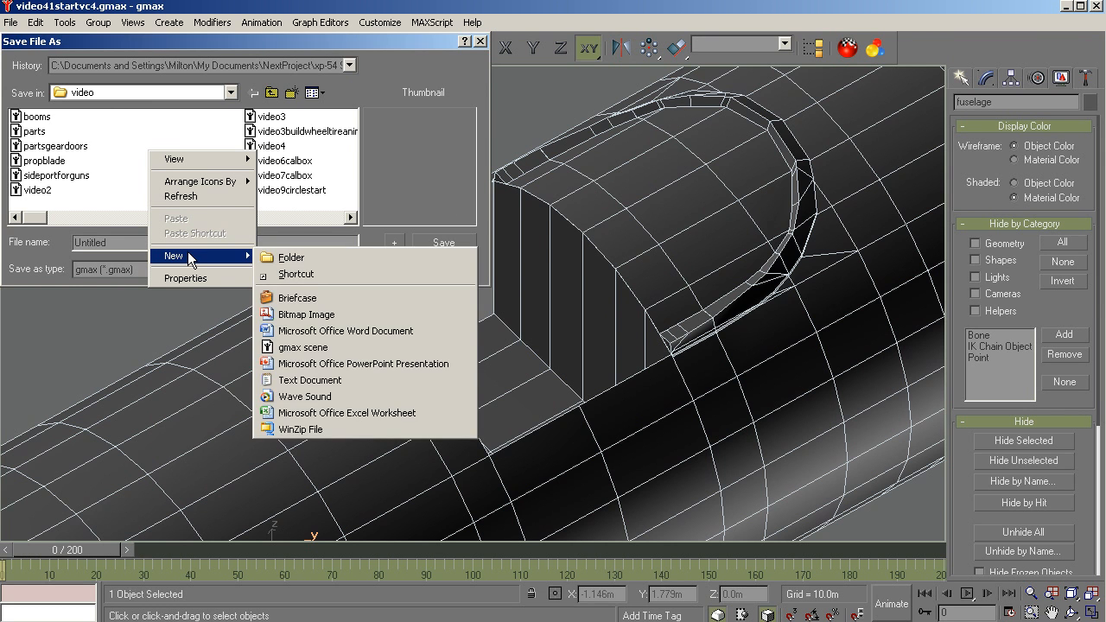
pyautogui.click(298, 257)
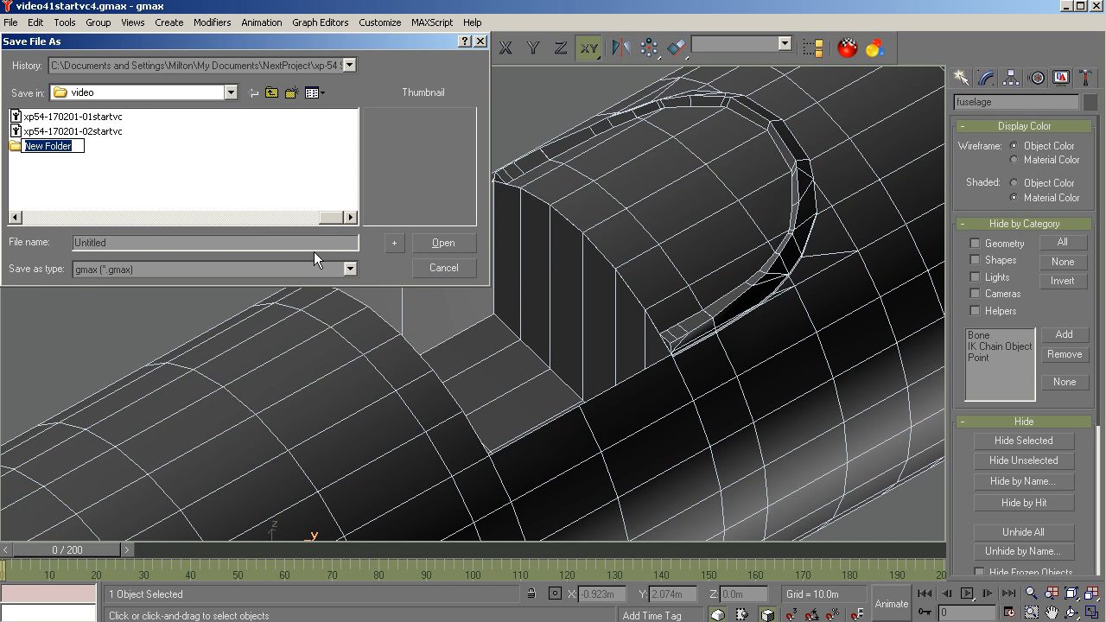
pyautogui.write('vc')
pyautogui.press('Return')
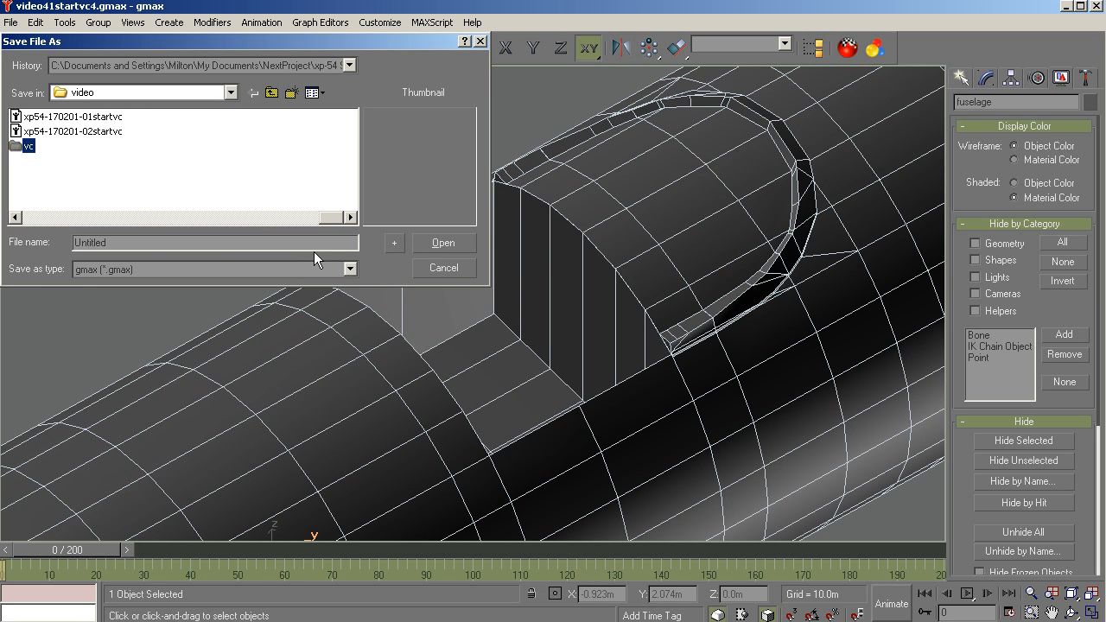
pyautogui.doubleClick(27, 147)
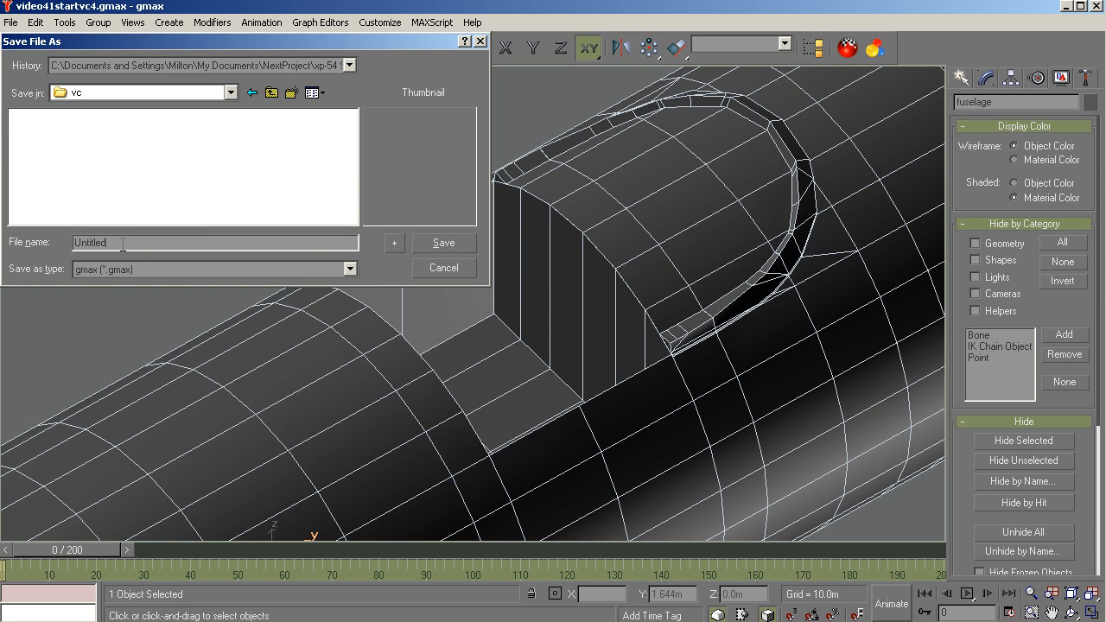
pyautogui.moveTo(123, 244); pyautogui.dragTo(37, 253)
pyautogui.write('vc-20170202-01startvc')
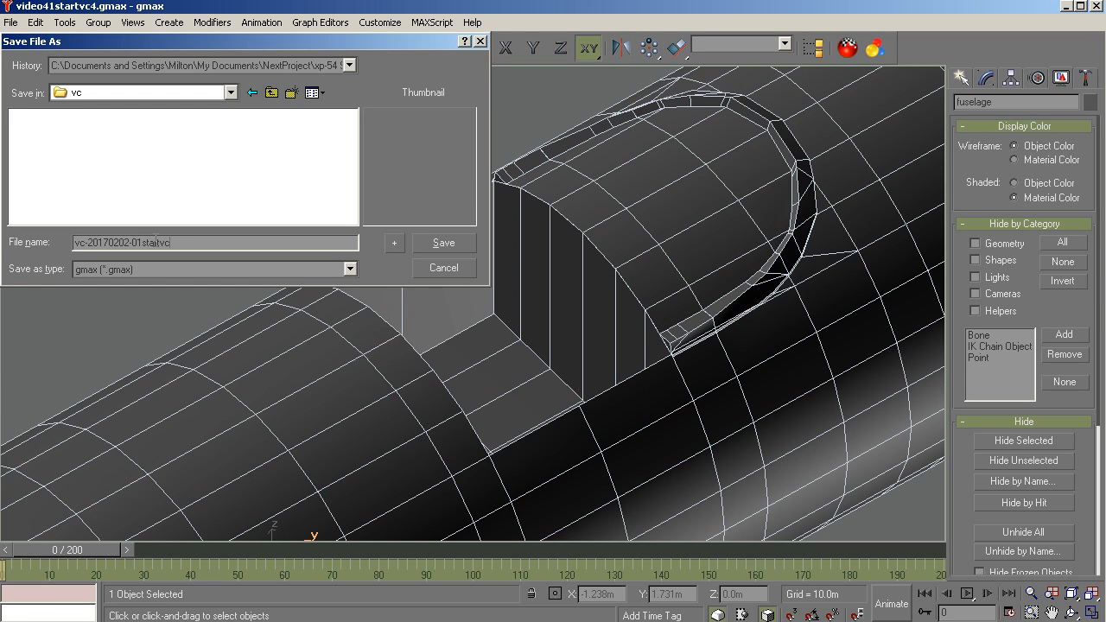
pyautogui.press('Return')
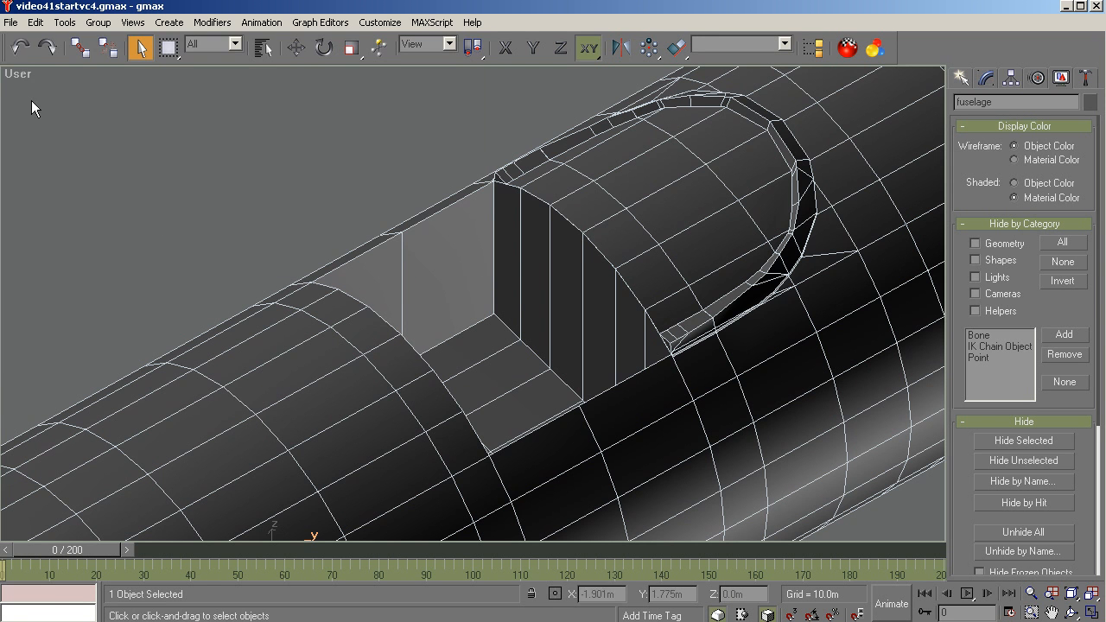
pyautogui.click(13, 22)
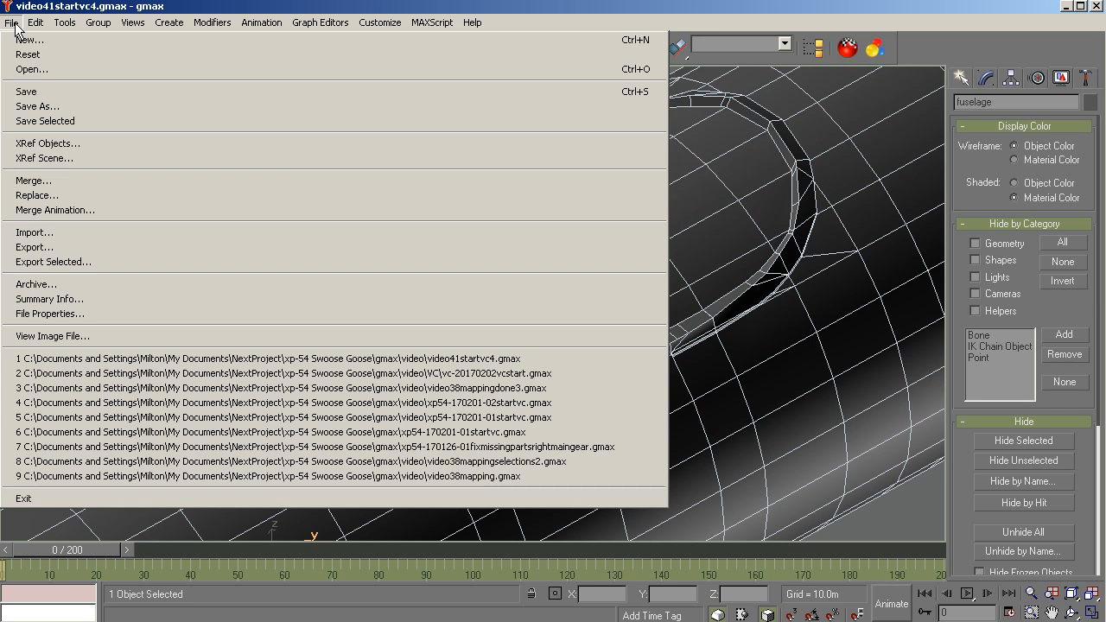
pyautogui.click(28, 69)
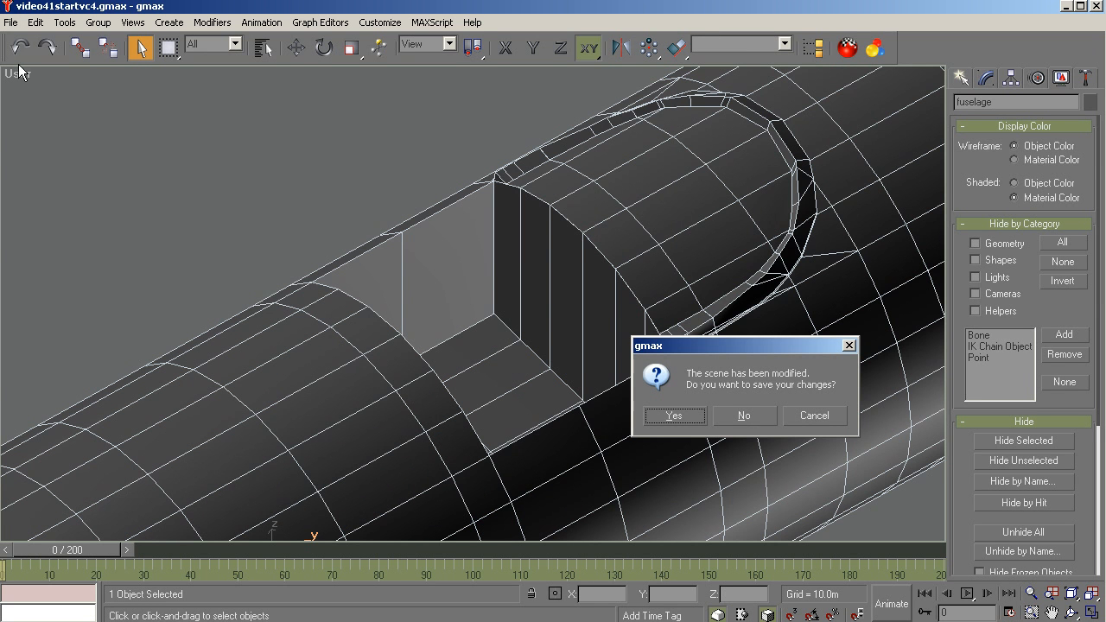
pyautogui.click(764, 418)
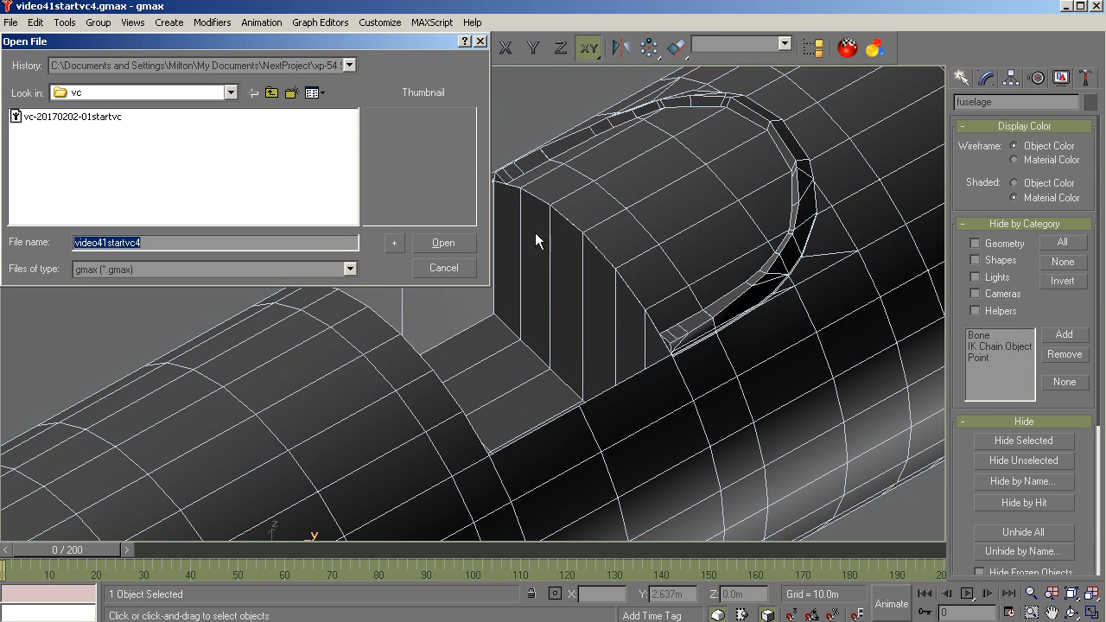
pyautogui.click(98, 118)
pyautogui.click(434, 244)
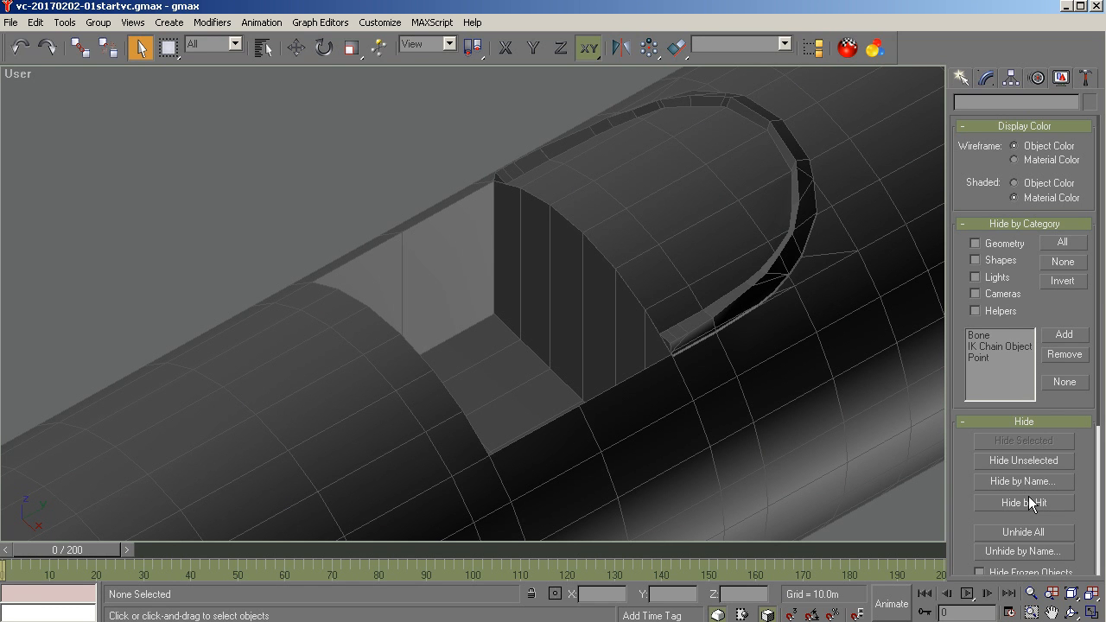
pyautogui.click(1019, 551)
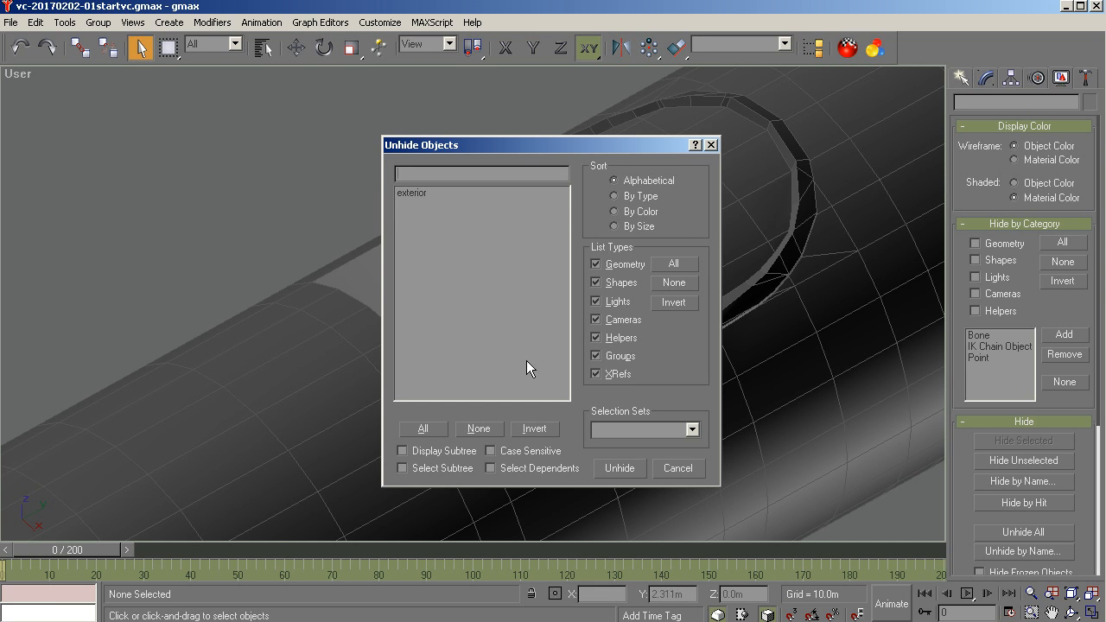
pyautogui.click(673, 470)
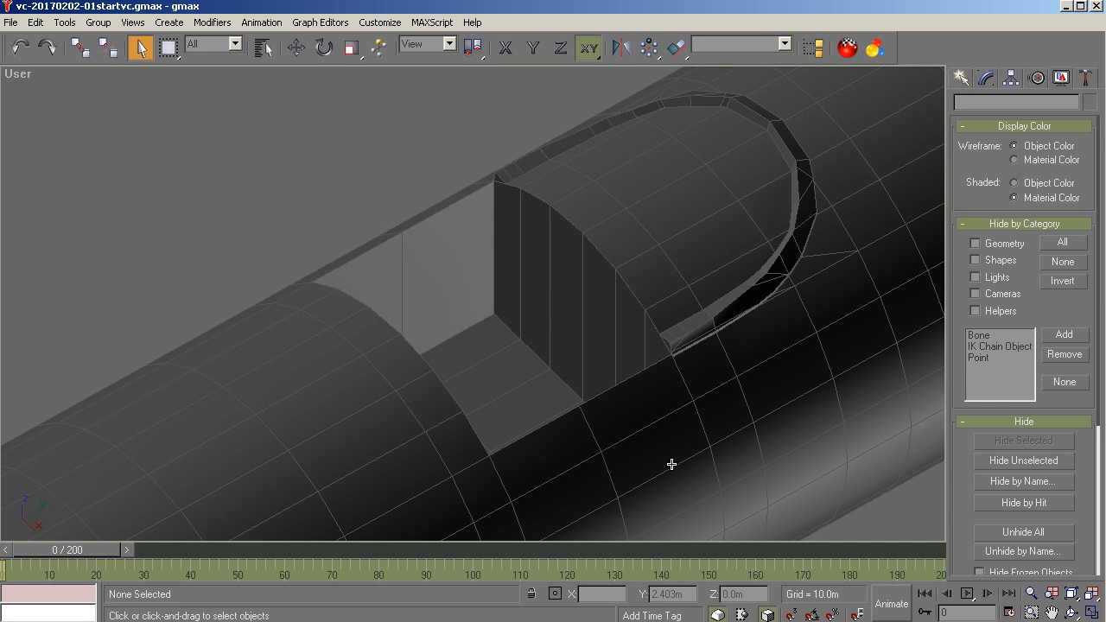
# - Select the fuselage polygons around the cockpit opening with a region selection in the Top view
pyautogui.click(593, 321)
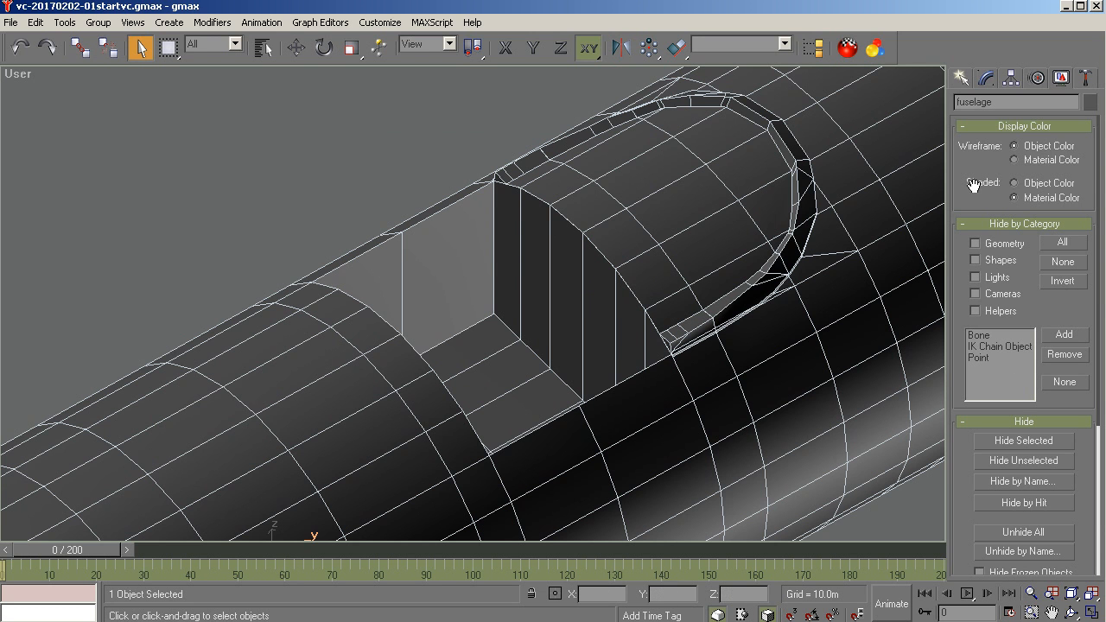
pyautogui.click(984, 86)
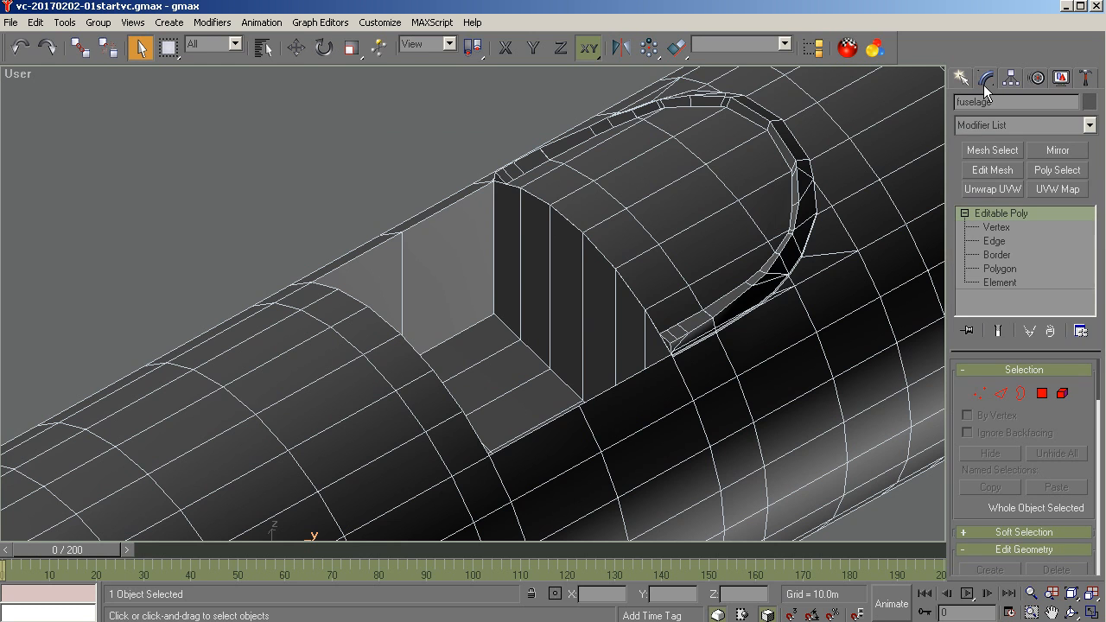
pyautogui.click(1000, 265)
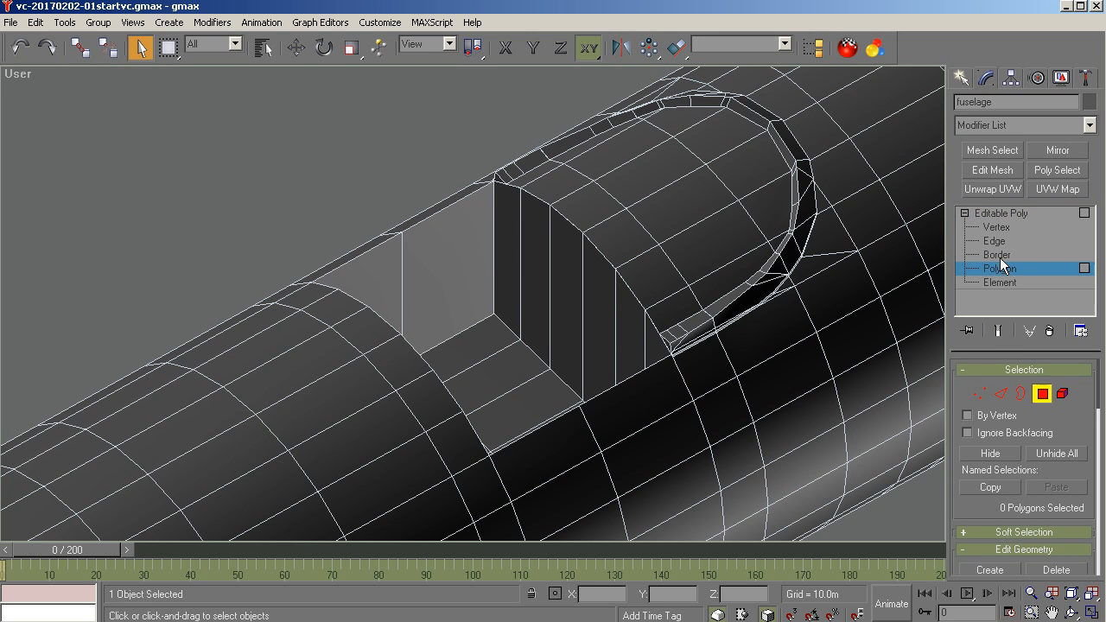
pyautogui.press('t')
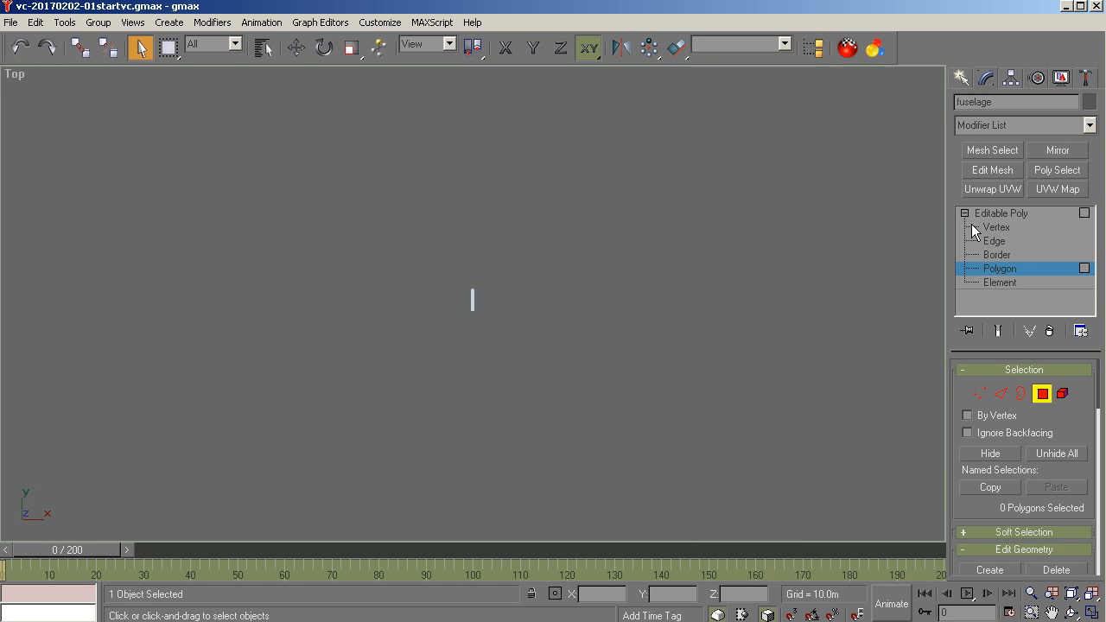
pyautogui.press('z')
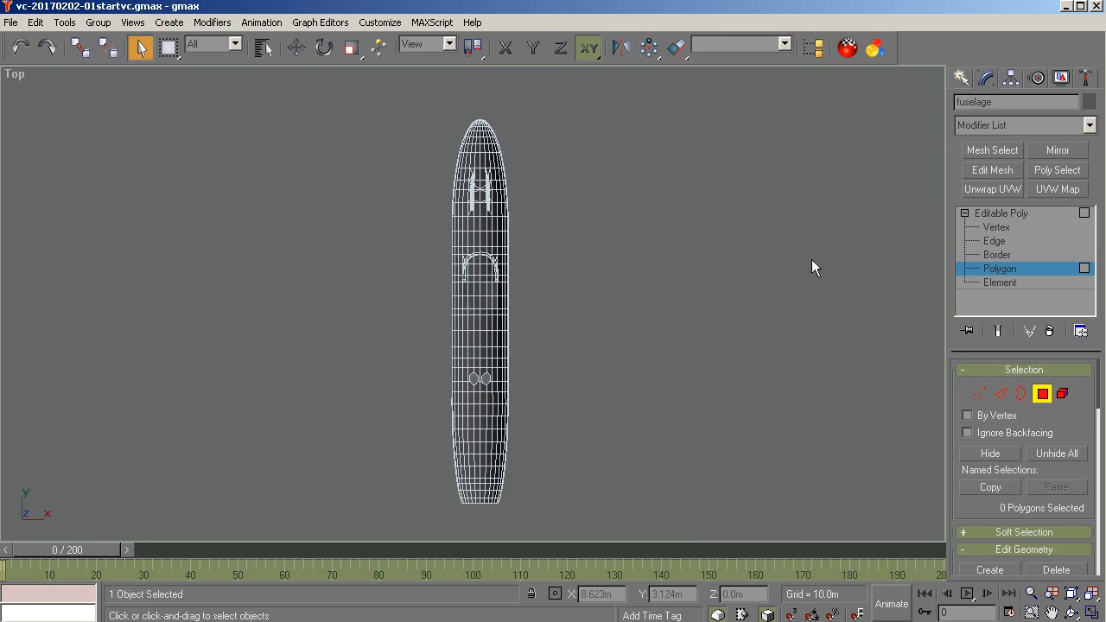
pyautogui.click(1031, 611)
pyautogui.moveTo(516, 248); pyautogui.dragTo(456, 321)
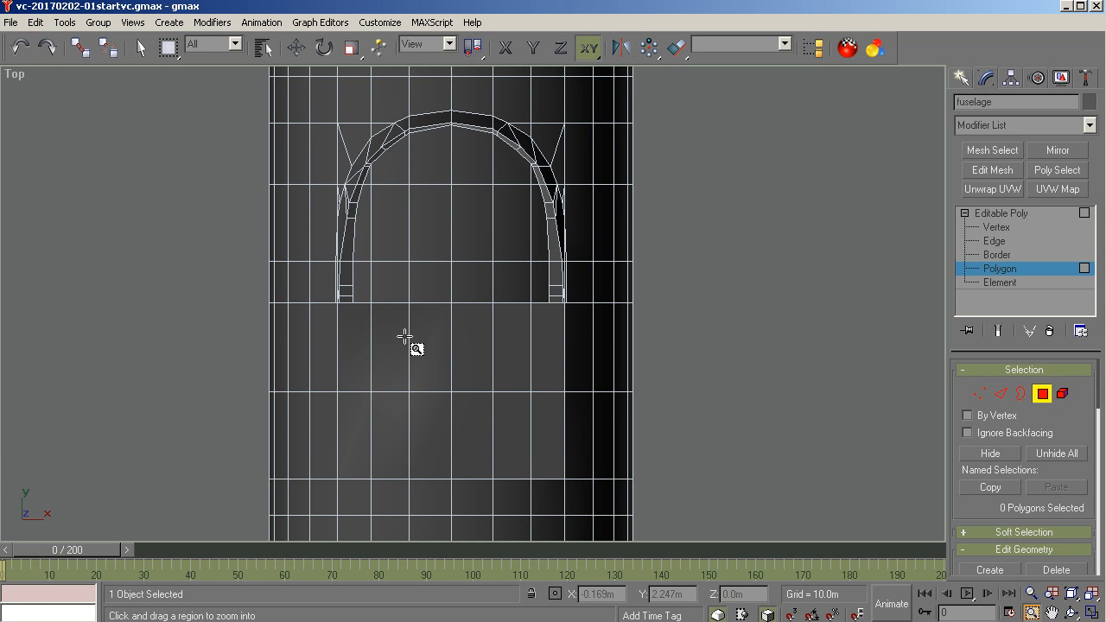
pyautogui.click(141, 48)
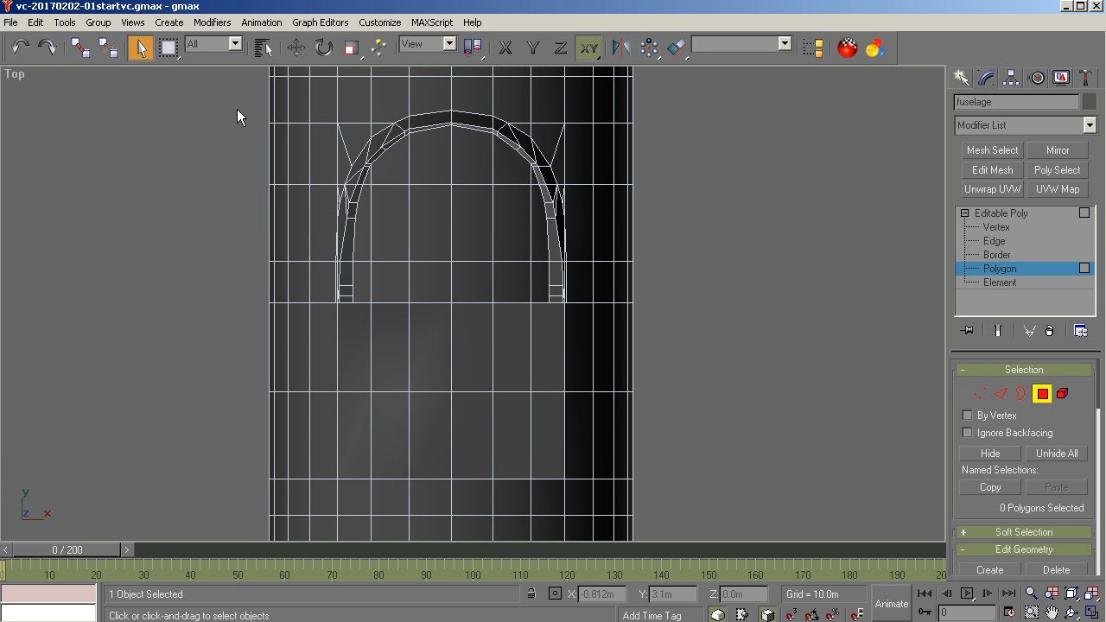
pyautogui.moveTo(491, 307); pyautogui.dragTo(676, 494)
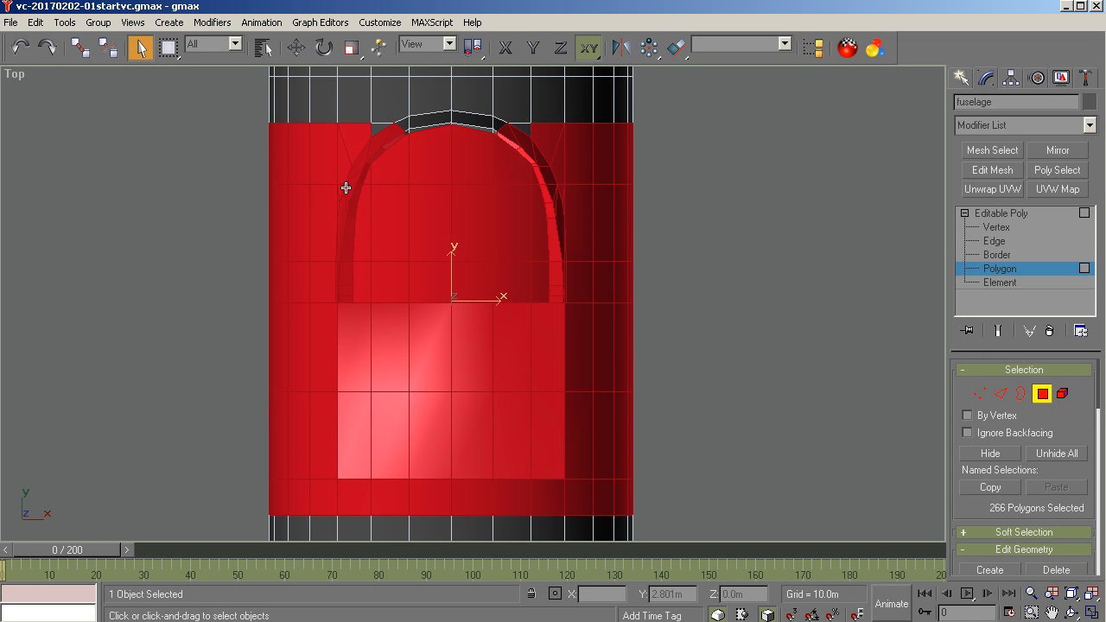
# - Invert the polygon selection and delete the rest of the fuselage including isolated vertices, keeping only the cockpit section
pyautogui.click(1071, 612)
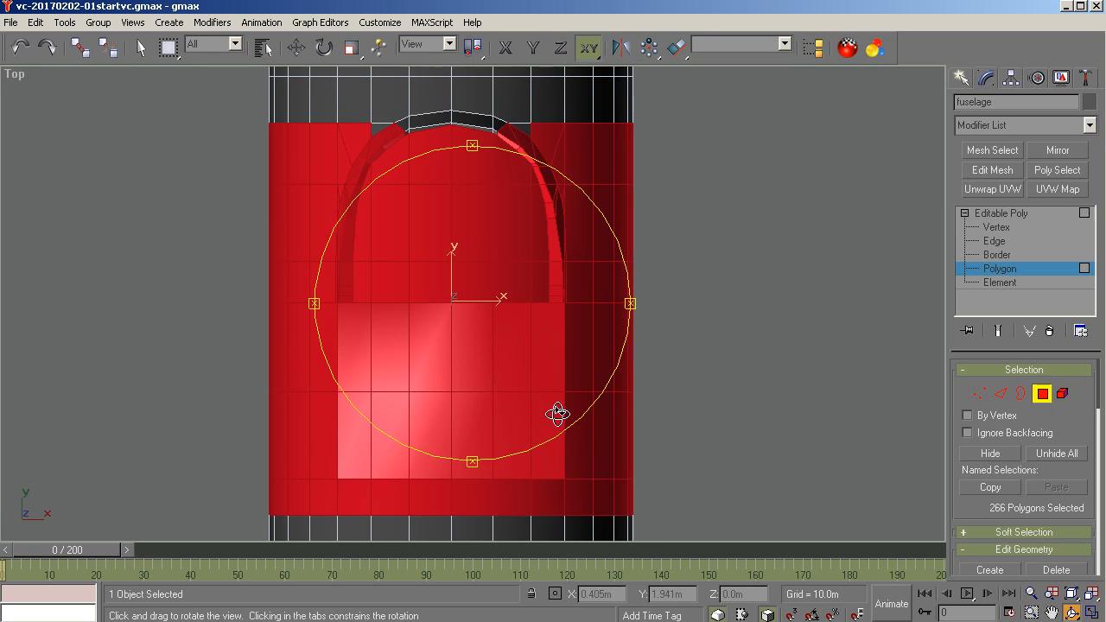
pyautogui.moveTo(556, 412); pyautogui.dragTo(443, 353)
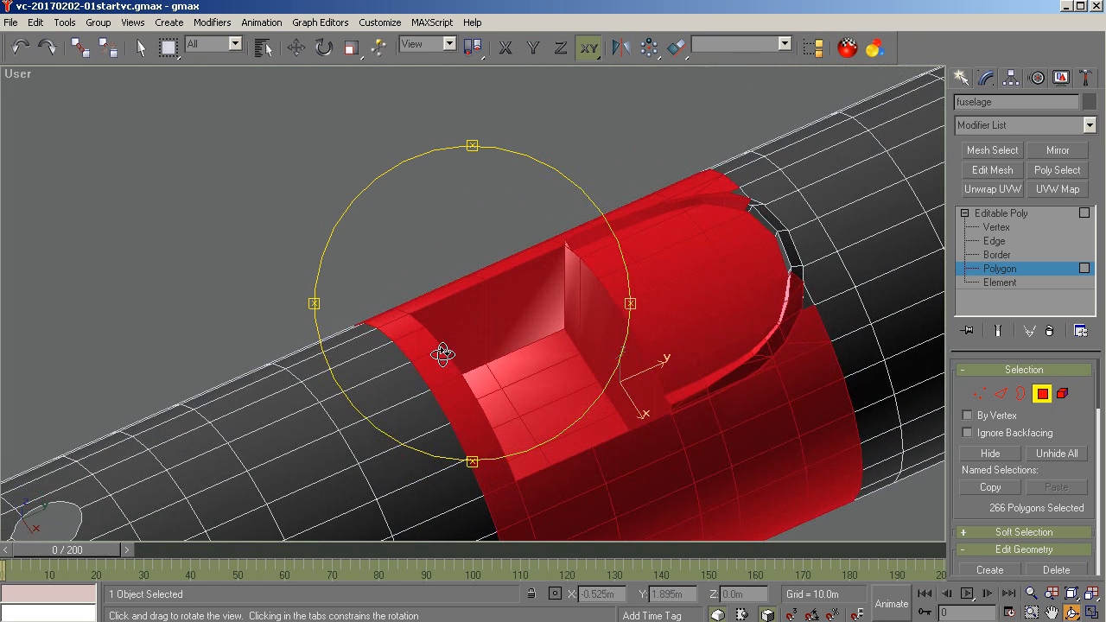
pyautogui.click(35, 22)
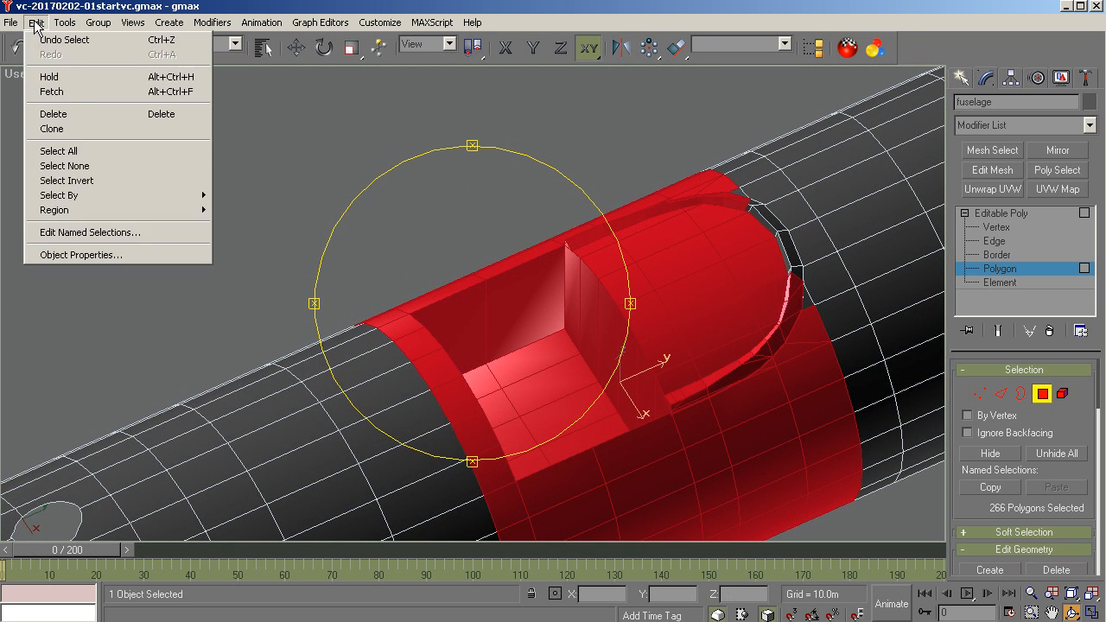
pyautogui.click(81, 180)
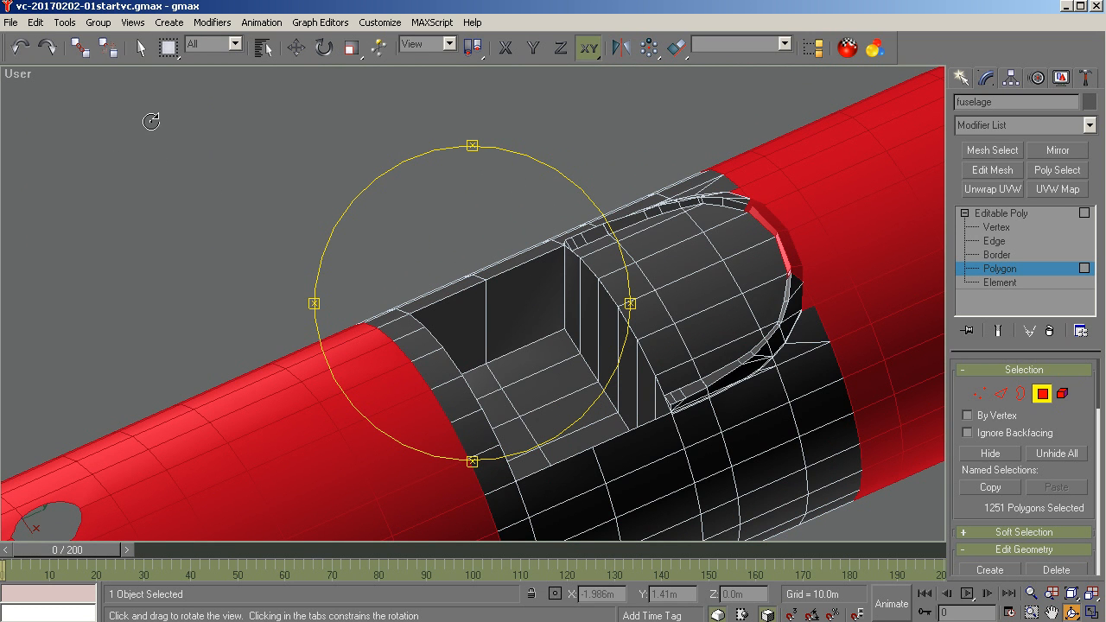
pyautogui.press('Delete')
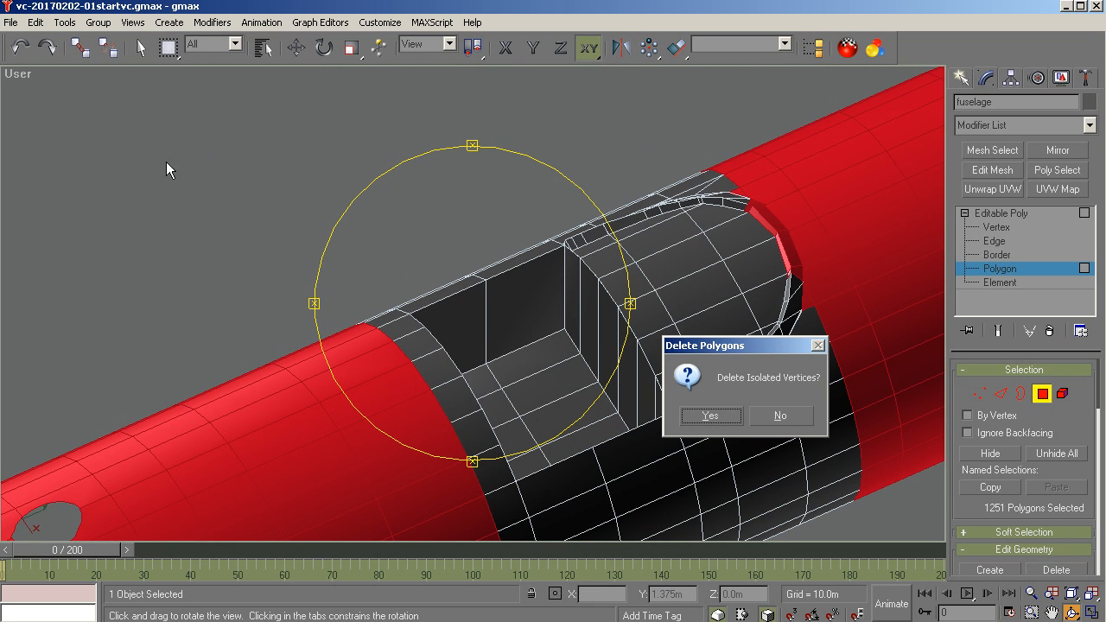
pyautogui.click(715, 415)
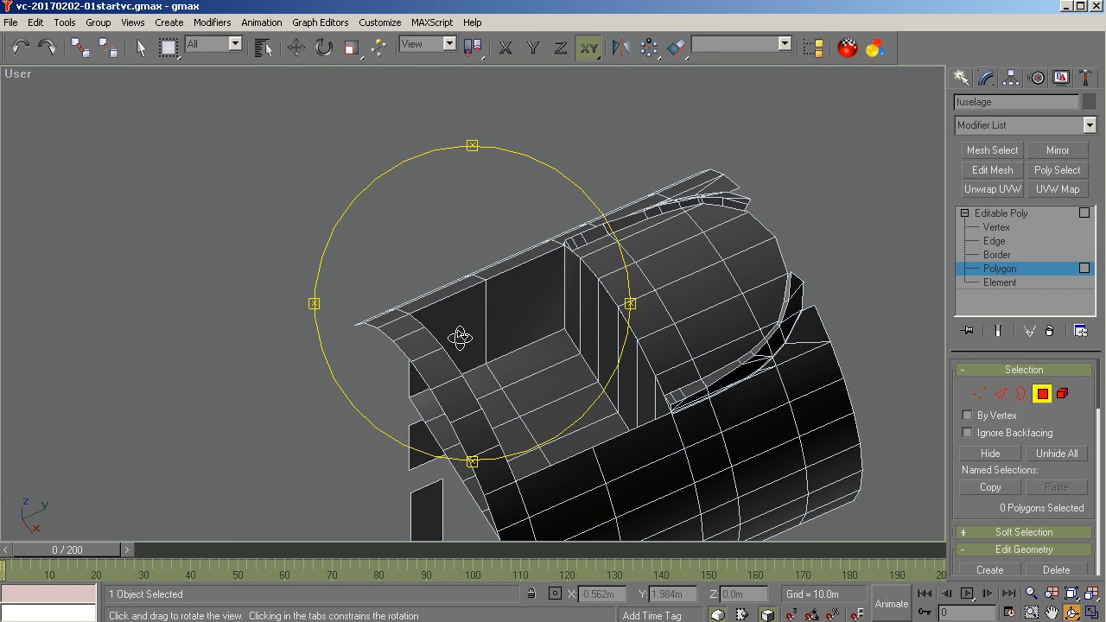
pyautogui.press('f')
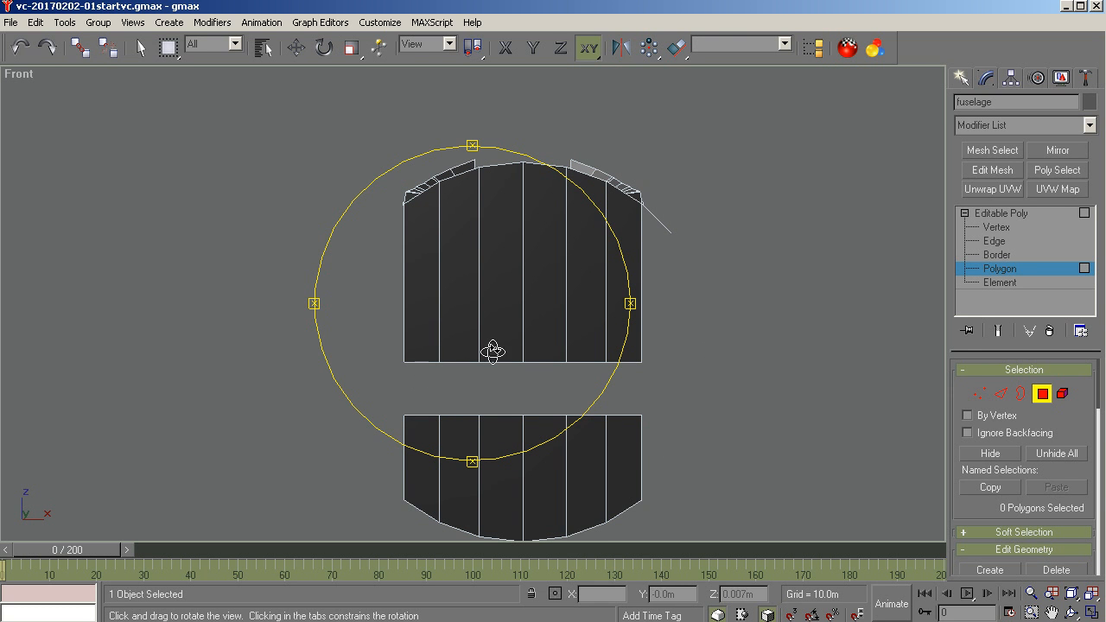
# - Delete the lower fuselage polygons beneath the cockpit box in the Front view, including their isolated vertices
pyautogui.click(143, 50)
pyautogui.moveTo(695, 389); pyautogui.dragTo(341, 532)
pyautogui.press('Delete')
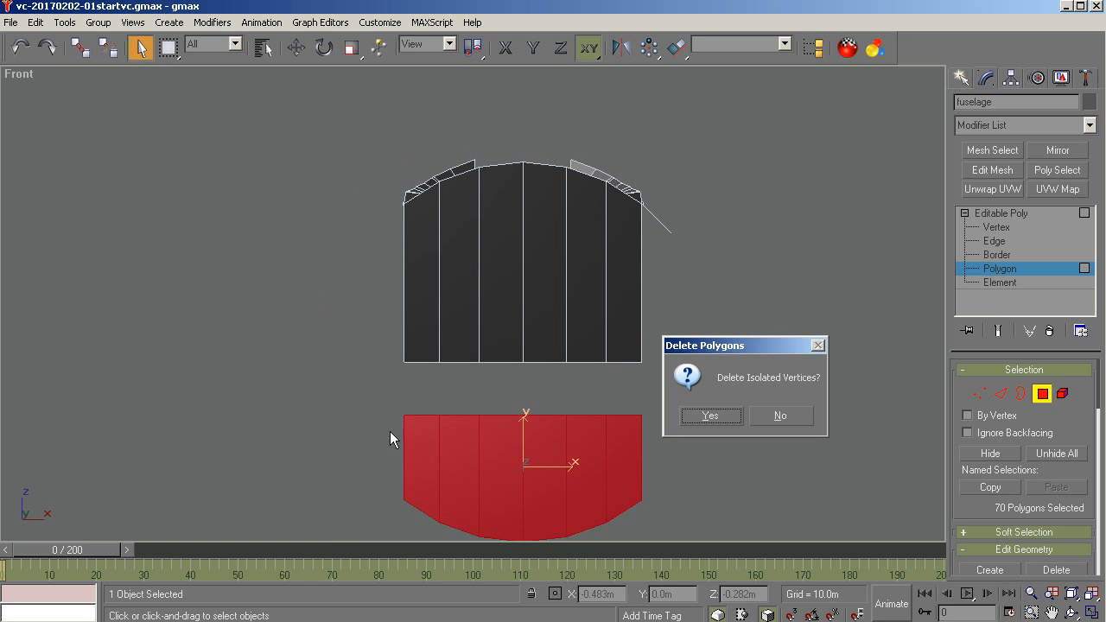
pyautogui.click(710, 416)
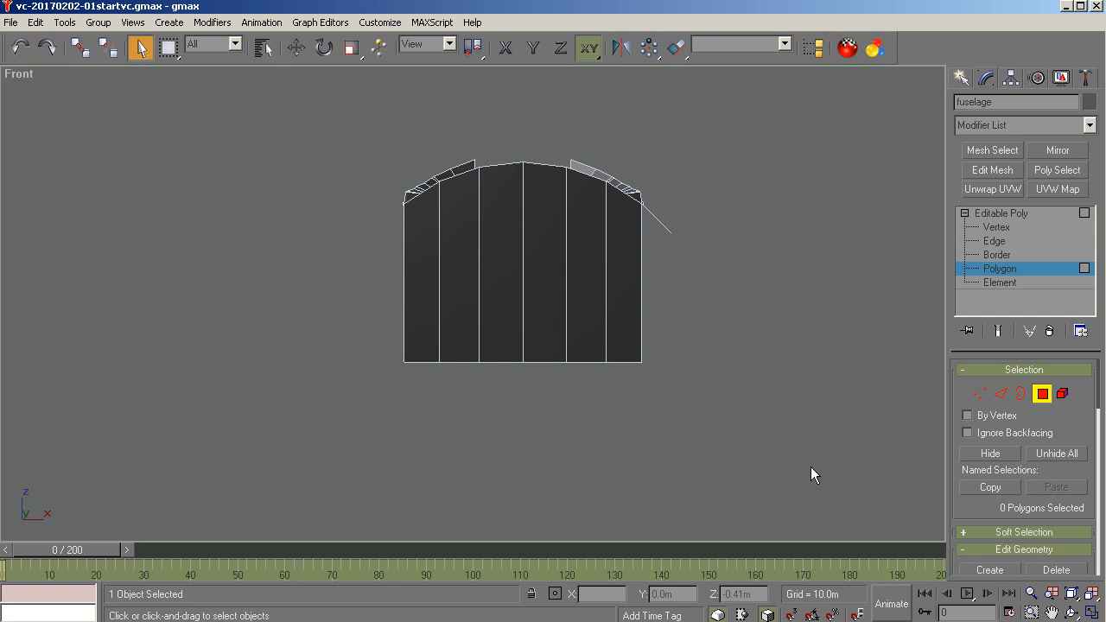
# - Delete the outer fuselage side polygons flanking the cockpit box and the small leftover patch below it, including isolated vertices
pyautogui.click(1072, 611)
pyautogui.moveTo(561, 372)
pyautogui.mouseDown()
pyautogui.moveTo(538, 371)
pyautogui.moveTo(599, 370)
pyautogui.moveTo(560, 365)
pyautogui.moveTo(539, 319)
pyautogui.moveTo(328, 276)
pyautogui.moveTo(279, 334)
pyautogui.moveTo(306, 338)
pyautogui.moveTo(544, 484)
pyautogui.moveTo(543, 395)
pyautogui.moveTo(591, 409)
pyautogui.moveTo(547, 379)
pyautogui.mouseUp()
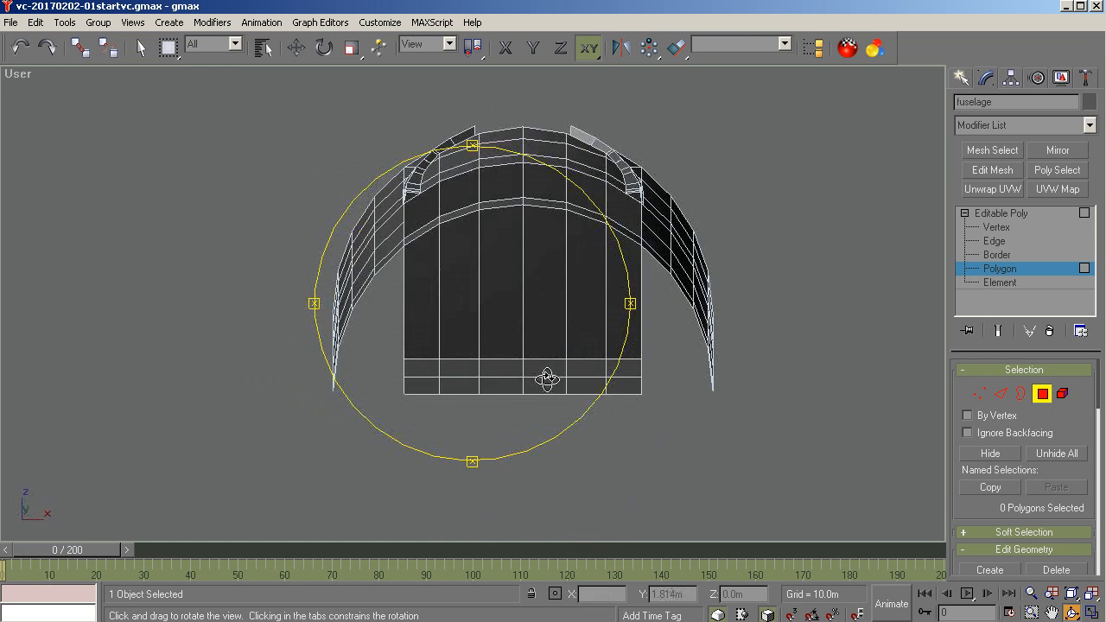
pyautogui.press('f')
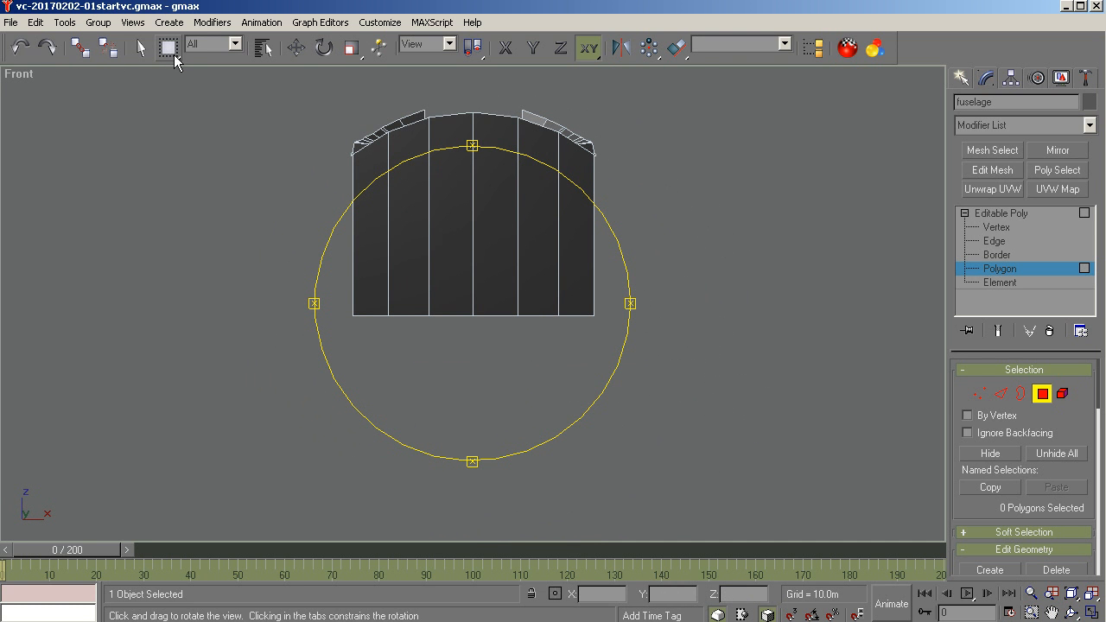
pyautogui.click(142, 53)
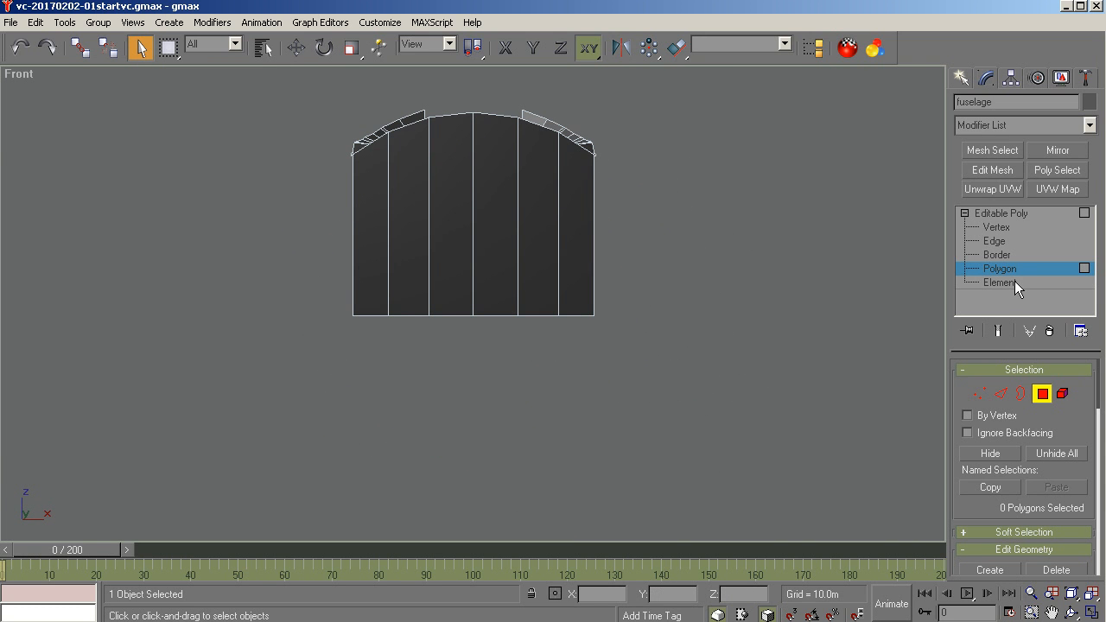
pyautogui.moveTo(714, 123); pyautogui.dragTo(599, 496)
pyautogui.keyDown('ctrl'); pyautogui.moveTo(333, 381); pyautogui.dragTo(343, 410); pyautogui.keyUp('ctrl')
pyautogui.click(1075, 613)
pyautogui.moveTo(563, 360); pyautogui.dragTo(490, 316)
pyautogui.rightClick(639, 473)
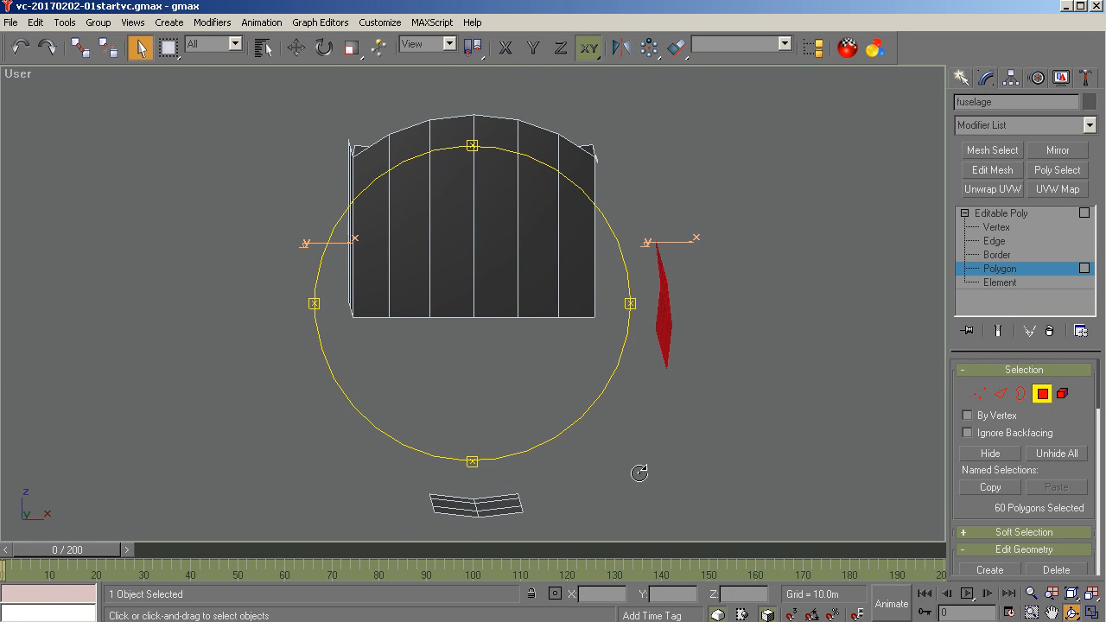
pyautogui.keyDown('ctrl'); pyautogui.moveTo(382, 532); pyautogui.dragTo(395, 522); pyautogui.keyUp('ctrl')
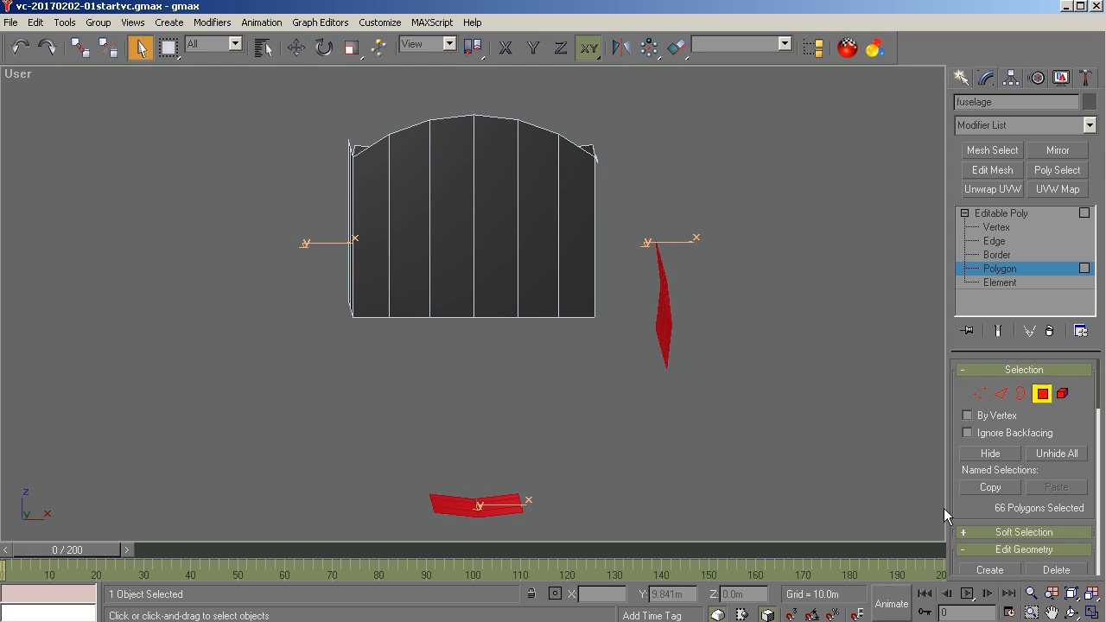
pyautogui.press('Delete')
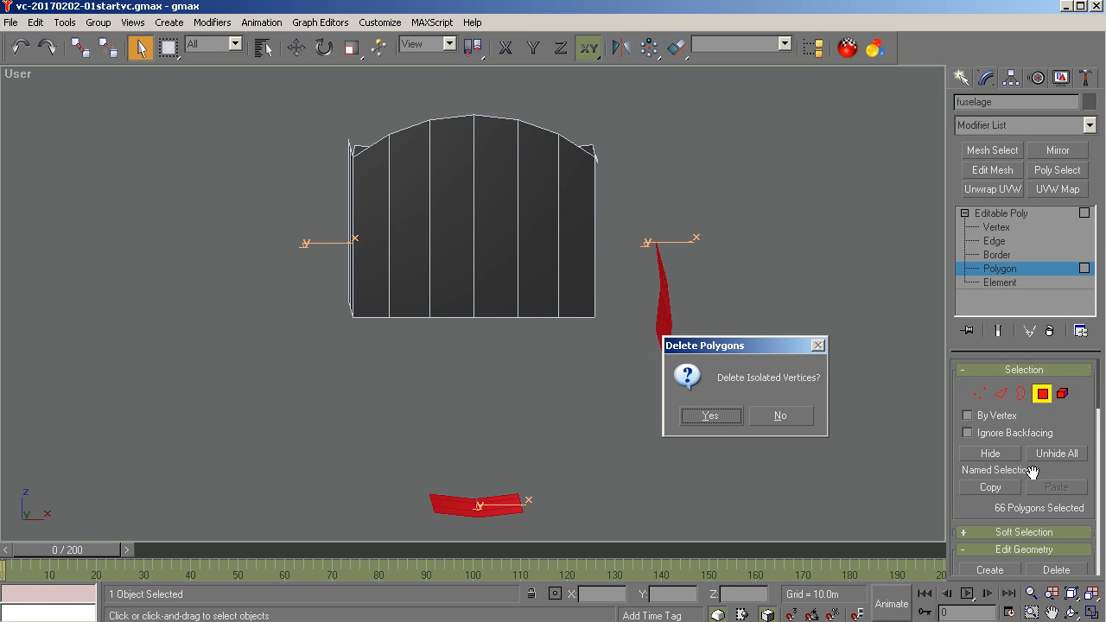
pyautogui.click(700, 416)
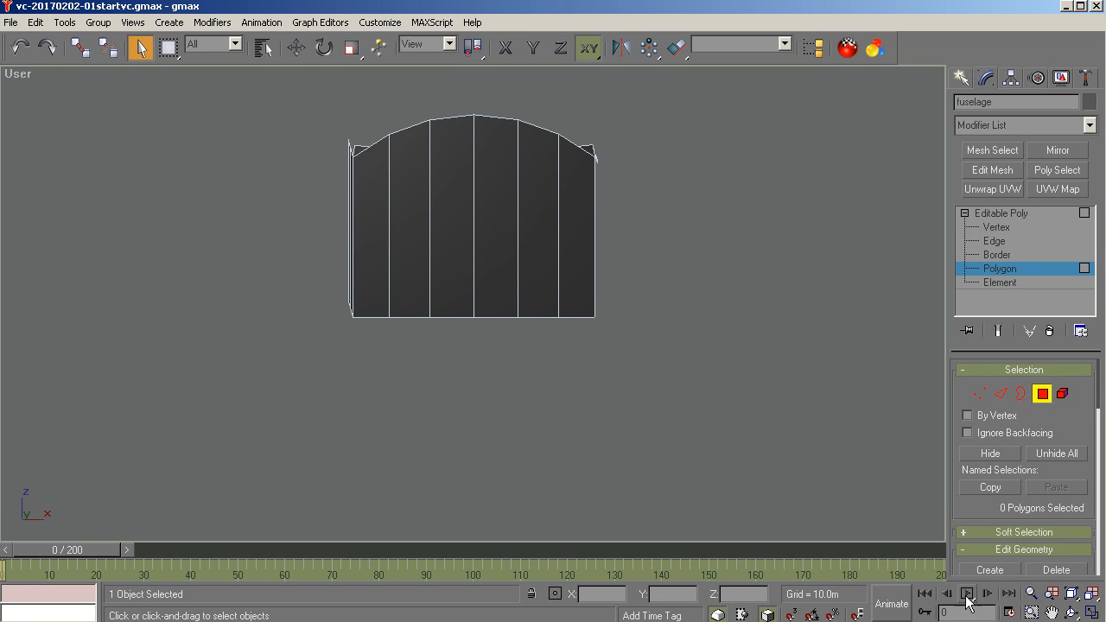
# - Delete the narrow band of fuselage polygons behind the cockpit box, including isolated vertices
pyautogui.click(1031, 611)
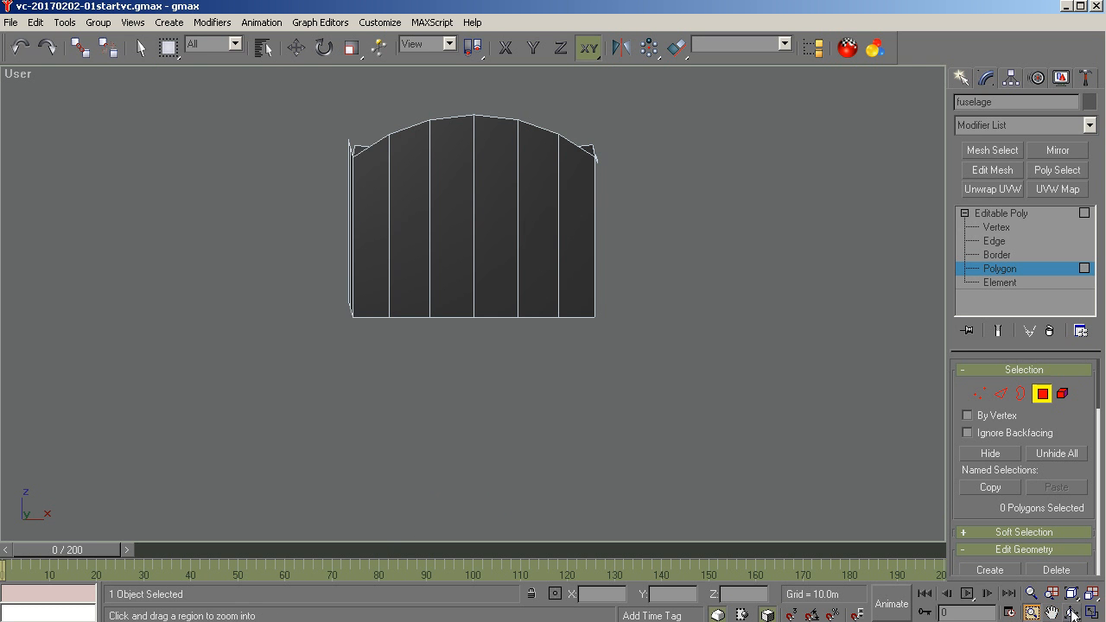
pyautogui.click(1071, 612)
pyautogui.moveTo(503, 377); pyautogui.dragTo(342, 420)
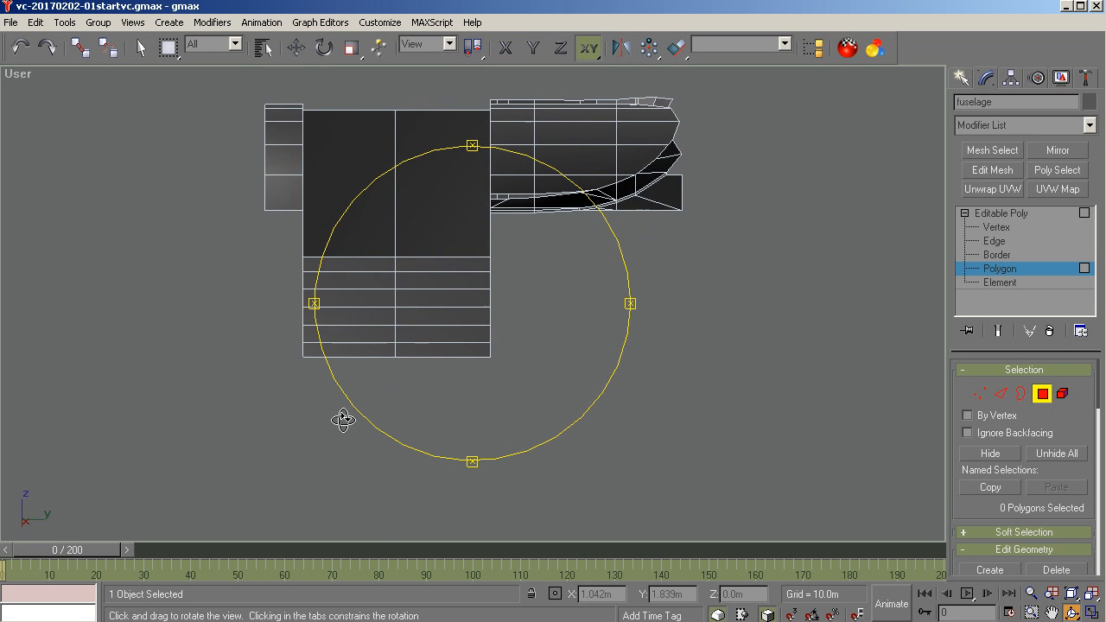
pyautogui.click(140, 47)
pyautogui.moveTo(279, 231); pyautogui.dragTo(275, 231)
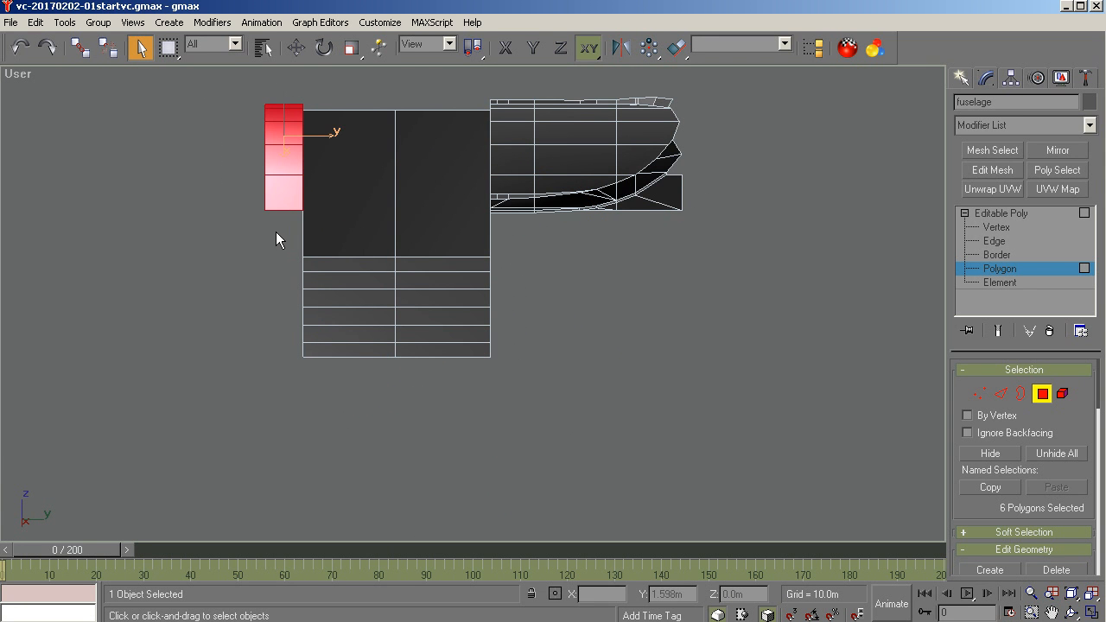
pyautogui.press('Delete')
pyautogui.click(729, 414)
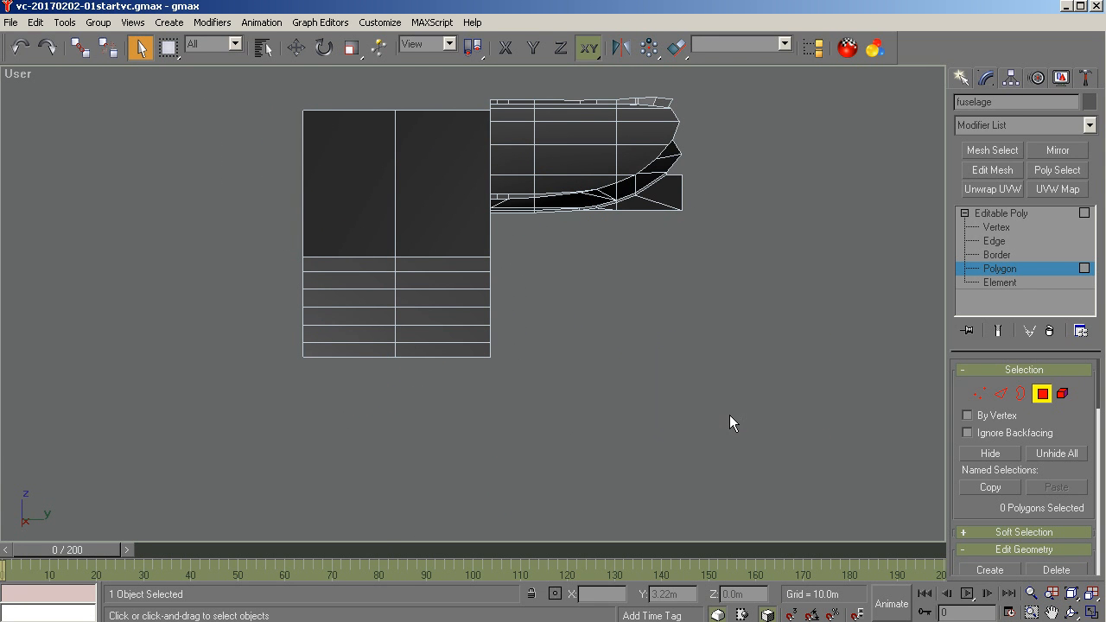
# - Select the cockpit box's side walls and floor, and add its front bulkhead polygons to the selection
pyautogui.click(1071, 613)
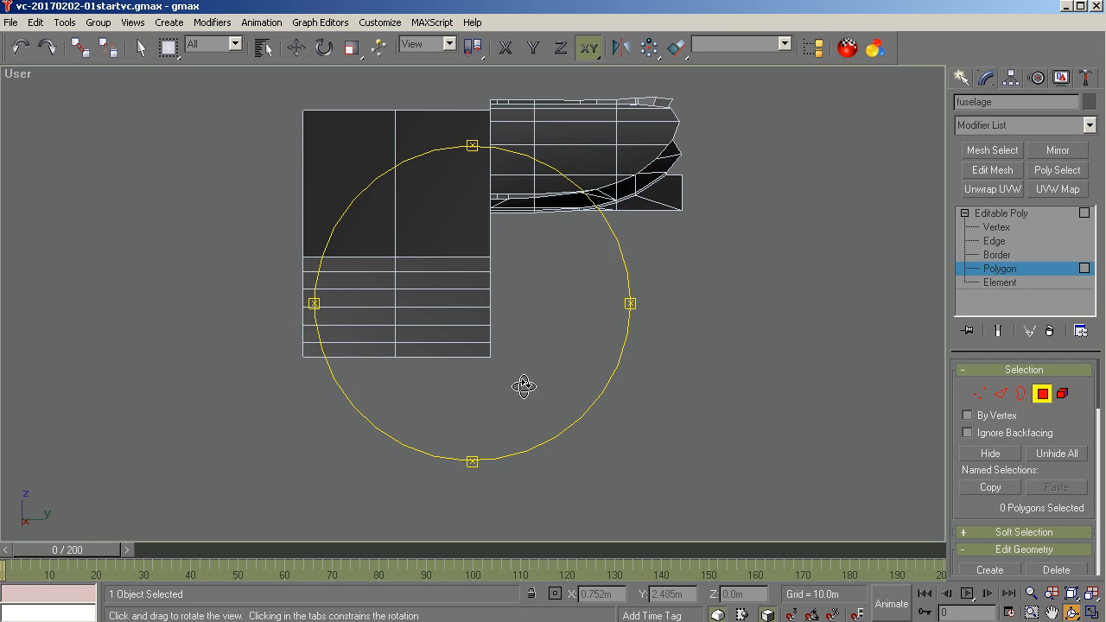
pyautogui.moveTo(524, 383); pyautogui.dragTo(589, 381)
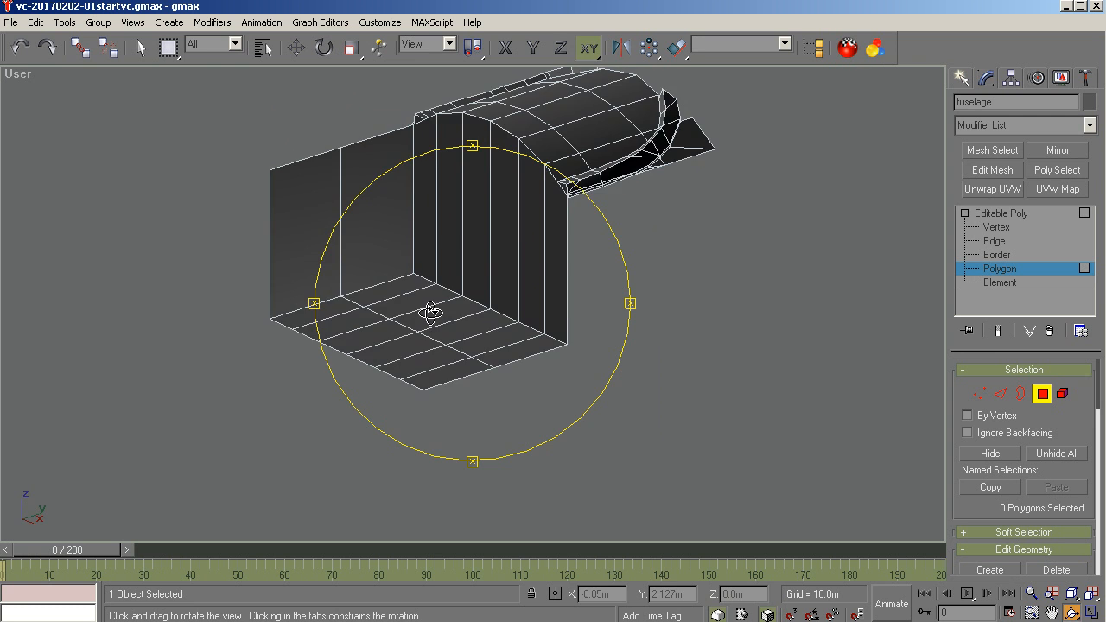
pyautogui.moveTo(429, 314); pyautogui.dragTo(519, 248)
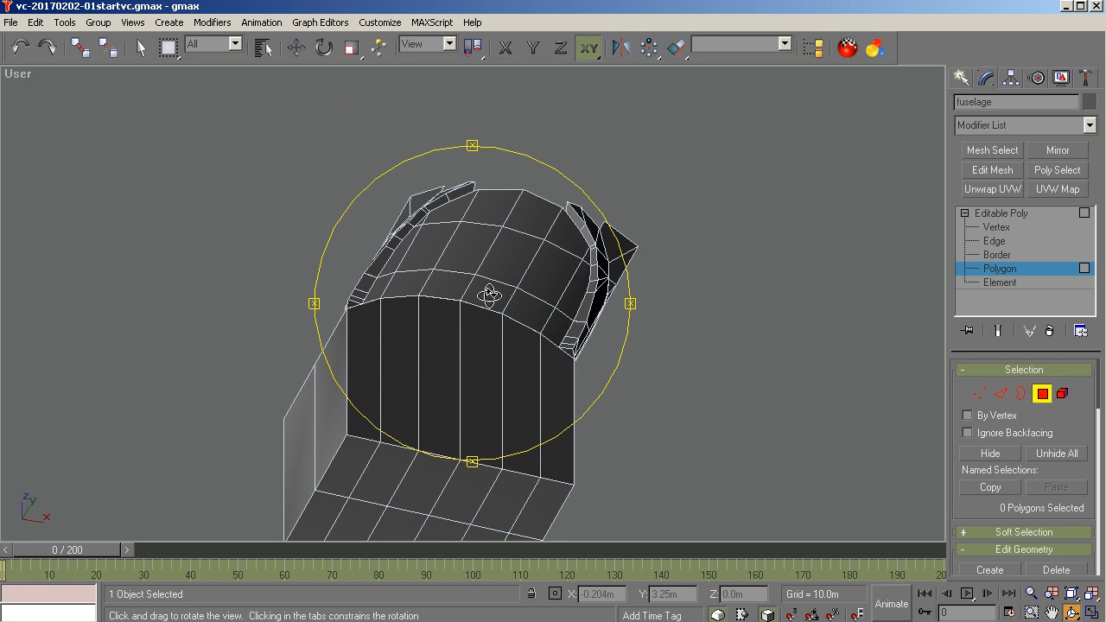
pyautogui.moveTo(489, 296); pyautogui.dragTo(516, 331)
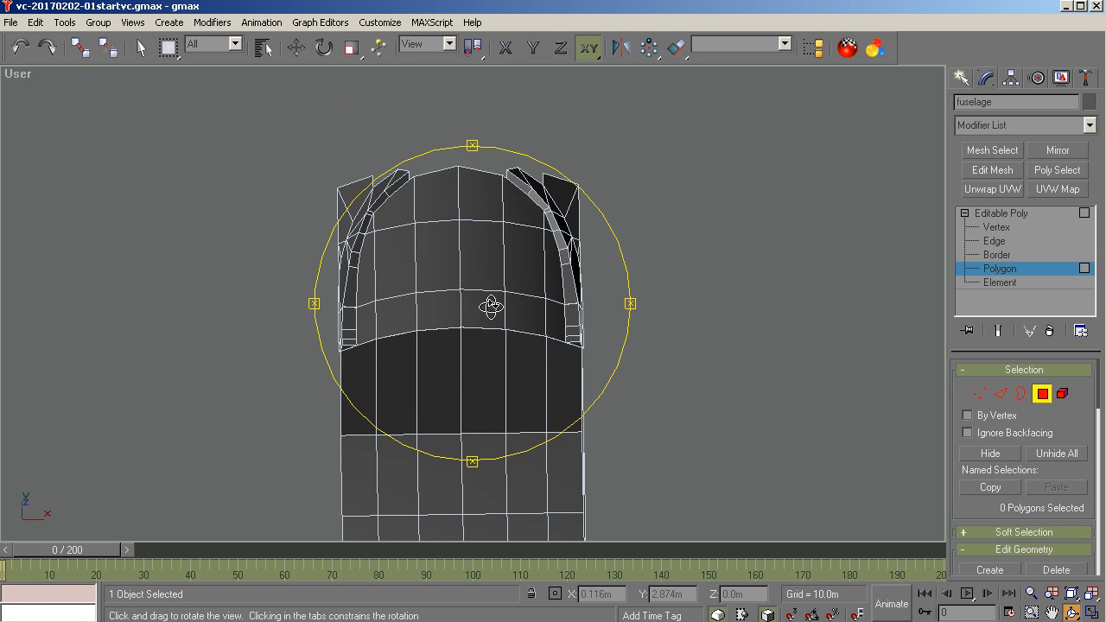
pyautogui.moveTo(470, 370); pyautogui.dragTo(314, 299)
pyautogui.rightClick(679, 438)
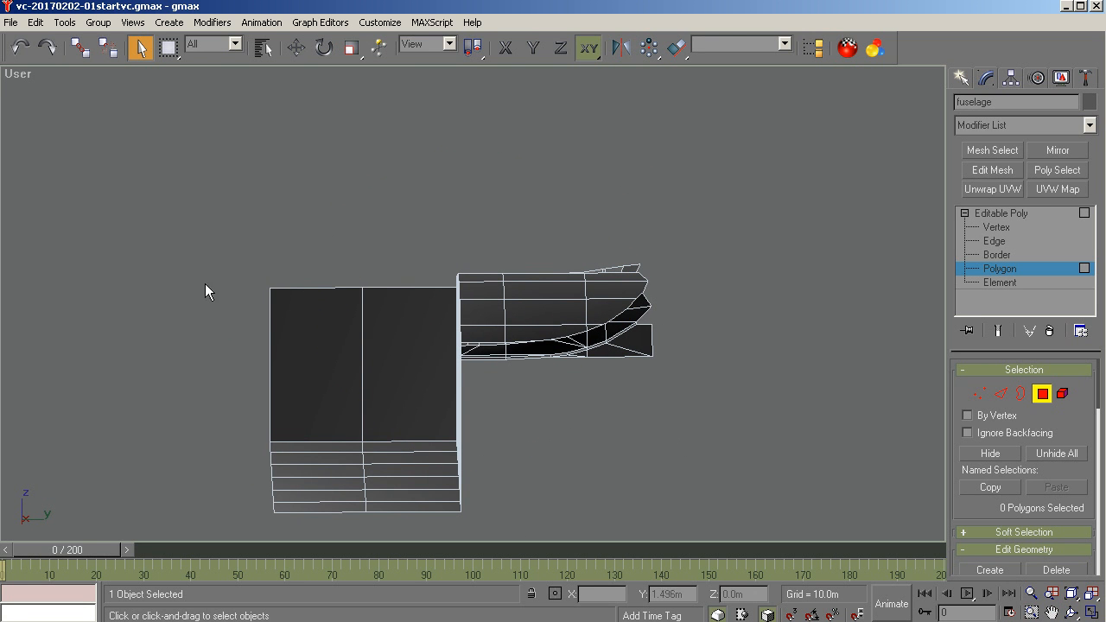
pyautogui.moveTo(204, 284); pyautogui.dragTo(406, 518)
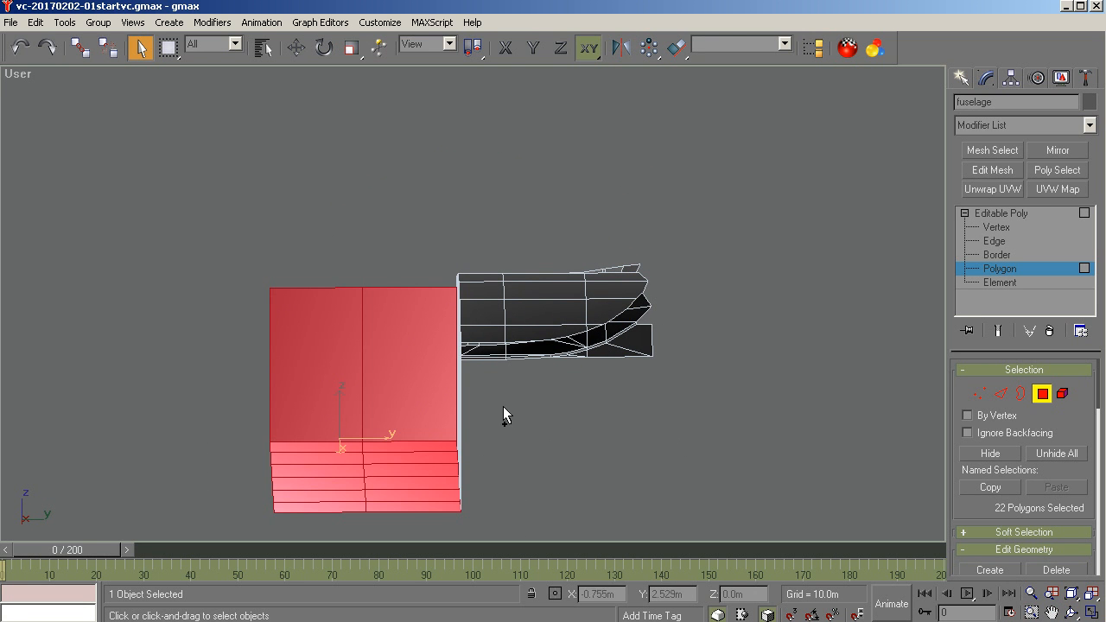
pyautogui.keyDown('ctrl'); pyautogui.moveTo(503, 406); pyautogui.dragTo(384, 503); pyautogui.keyUp('ctrl')
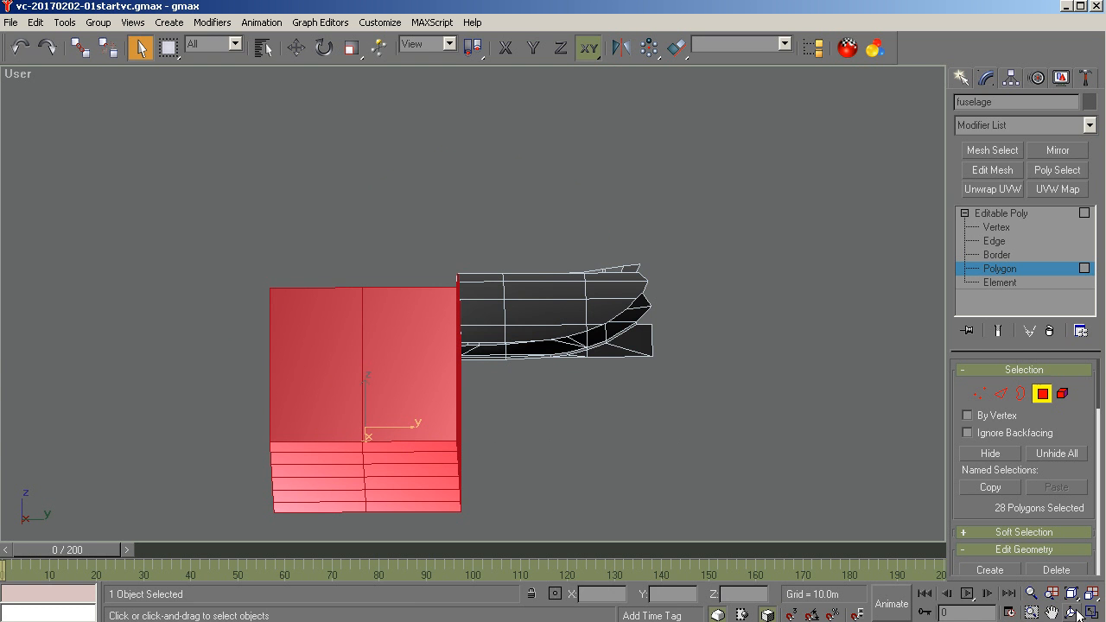
# - Add the curved cowling polygons ahead of the cockpit to the polygon selection in the Top view
pyautogui.click(1072, 613)
pyautogui.moveTo(495, 374); pyautogui.dragTo(648, 478)
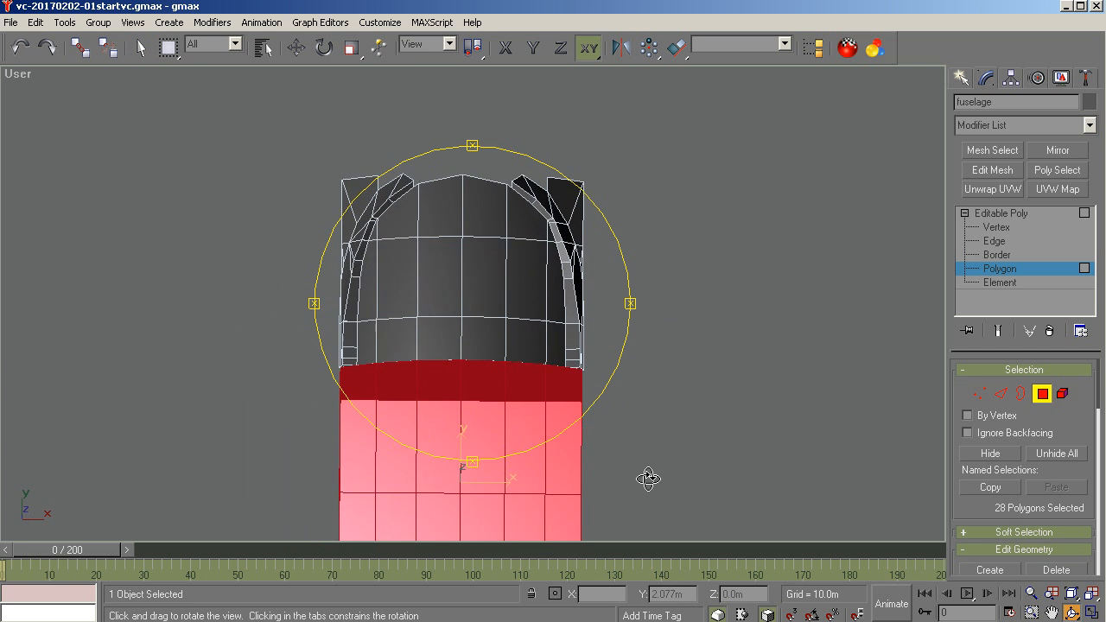
pyautogui.press('t')
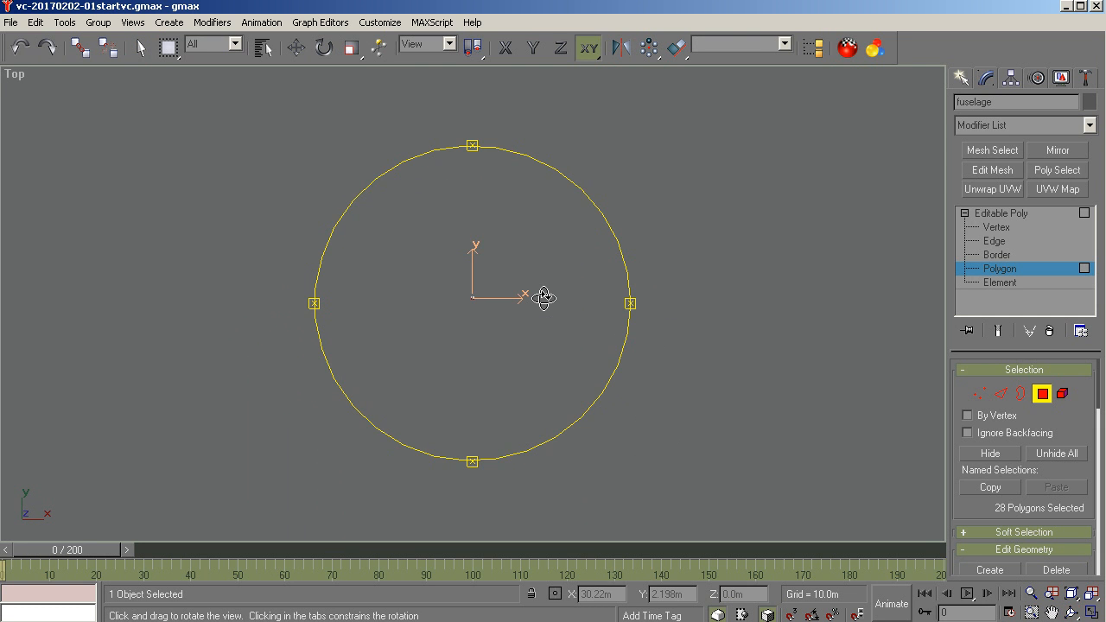
pyautogui.scroll(-4, 539, 298)
pyautogui.scroll(-2, 524, 378)
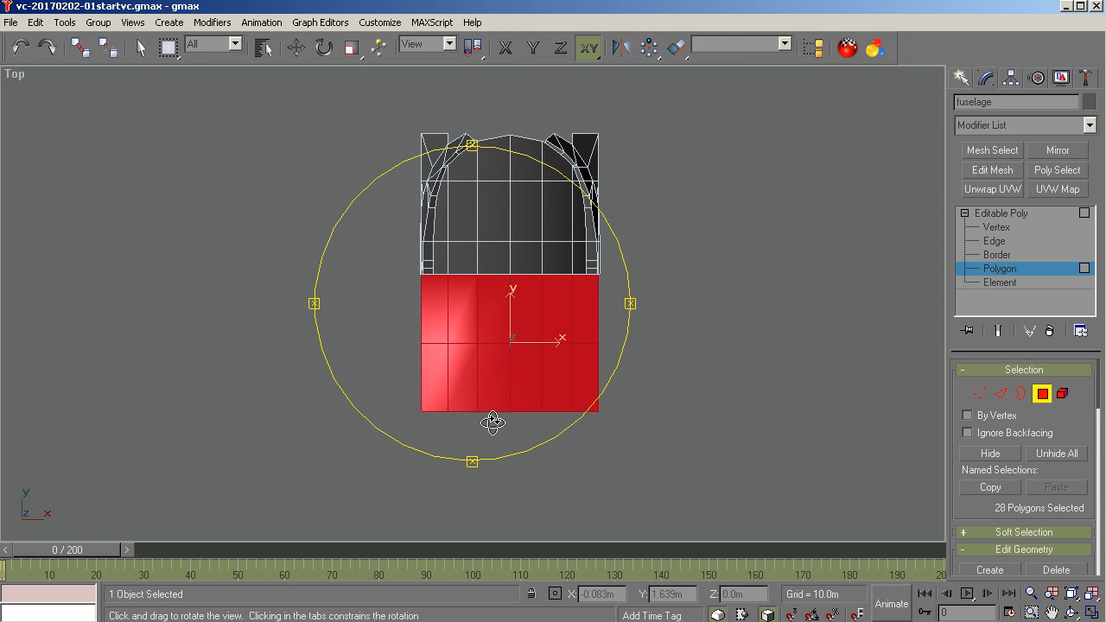
pyautogui.rightClick(475, 464)
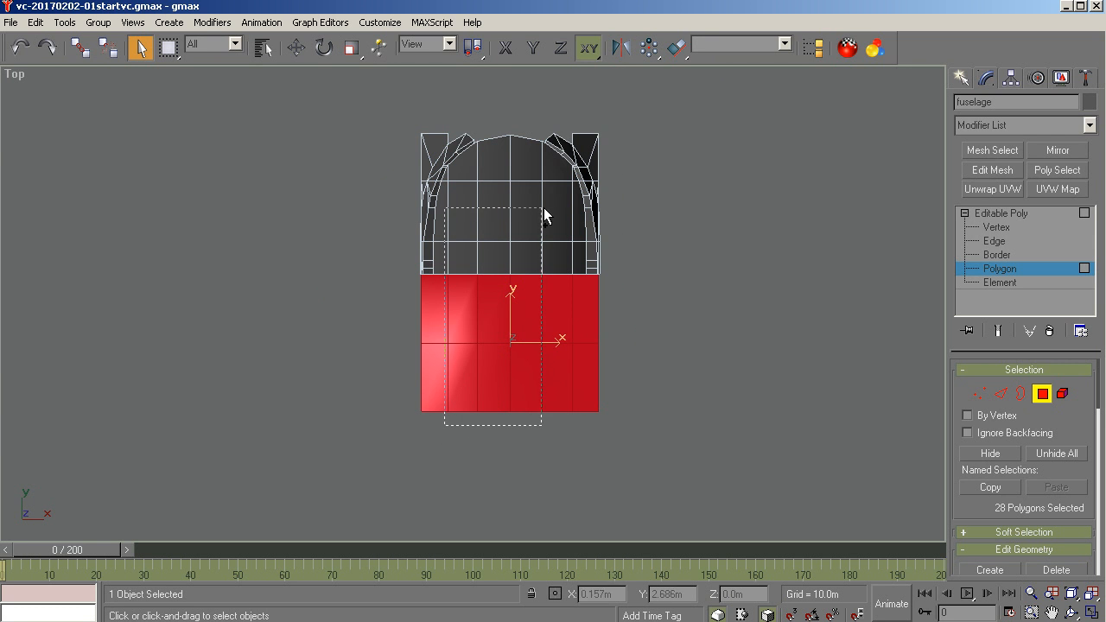
pyautogui.moveTo(564, 192); pyautogui.dragTo(576, 190)
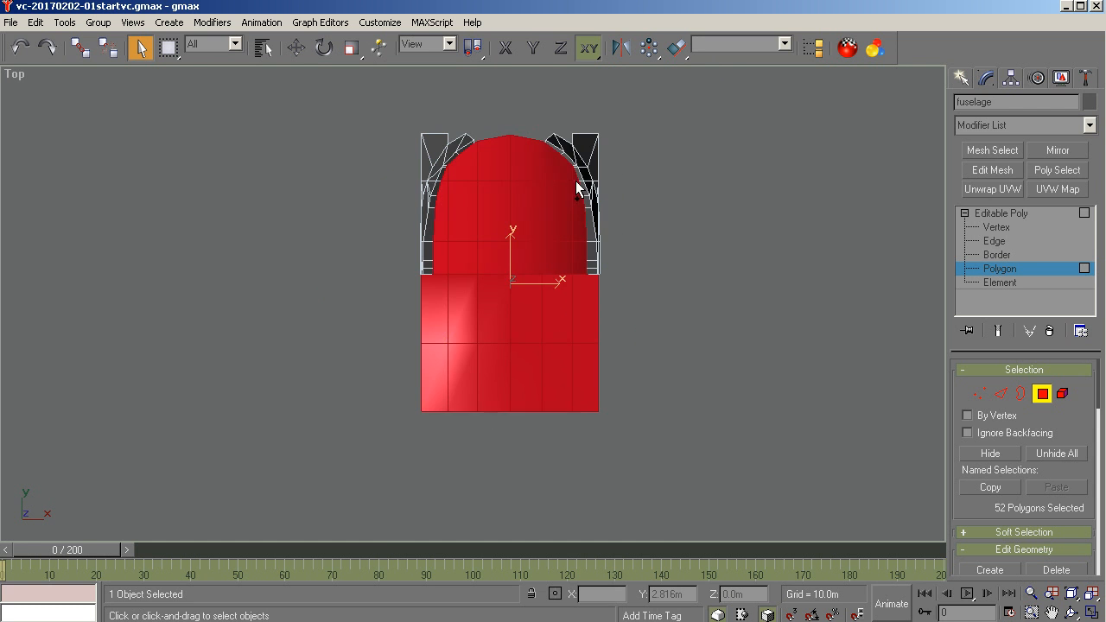
# - Invert the polygon selection and delete the leftover strips along both sides of the cowling, including isolated vertices
pyautogui.scroll(2, 518, 179)
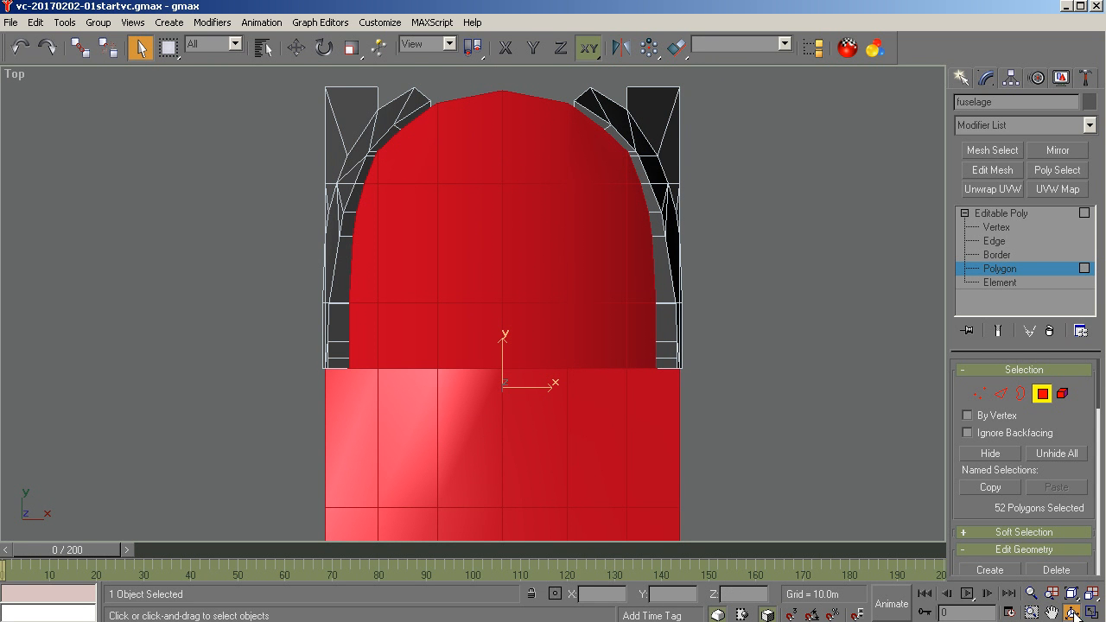
pyautogui.click(1072, 614)
pyautogui.moveTo(455, 345); pyautogui.dragTo(336, 417)
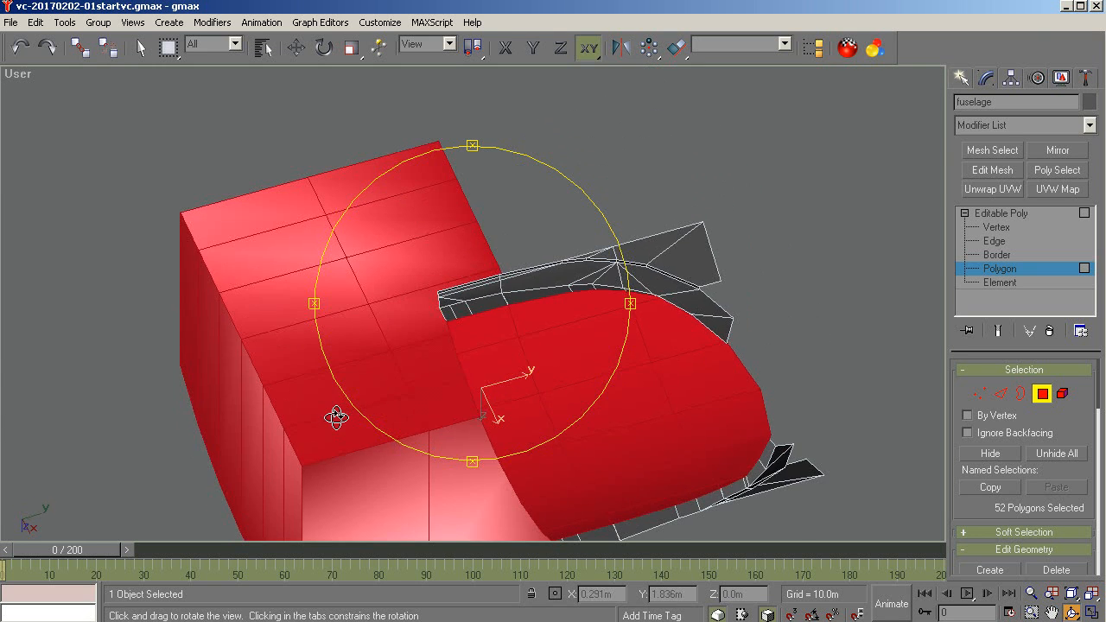
pyautogui.press('r')
pyautogui.moveTo(355, 351); pyautogui.dragTo(329, 328)
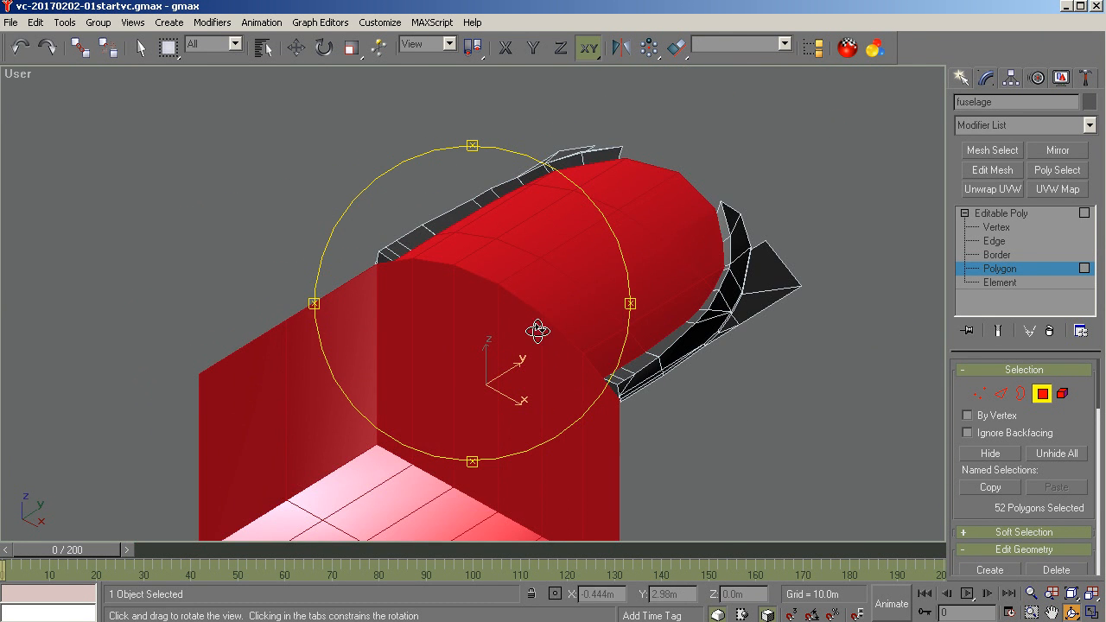
pyautogui.click(36, 22)
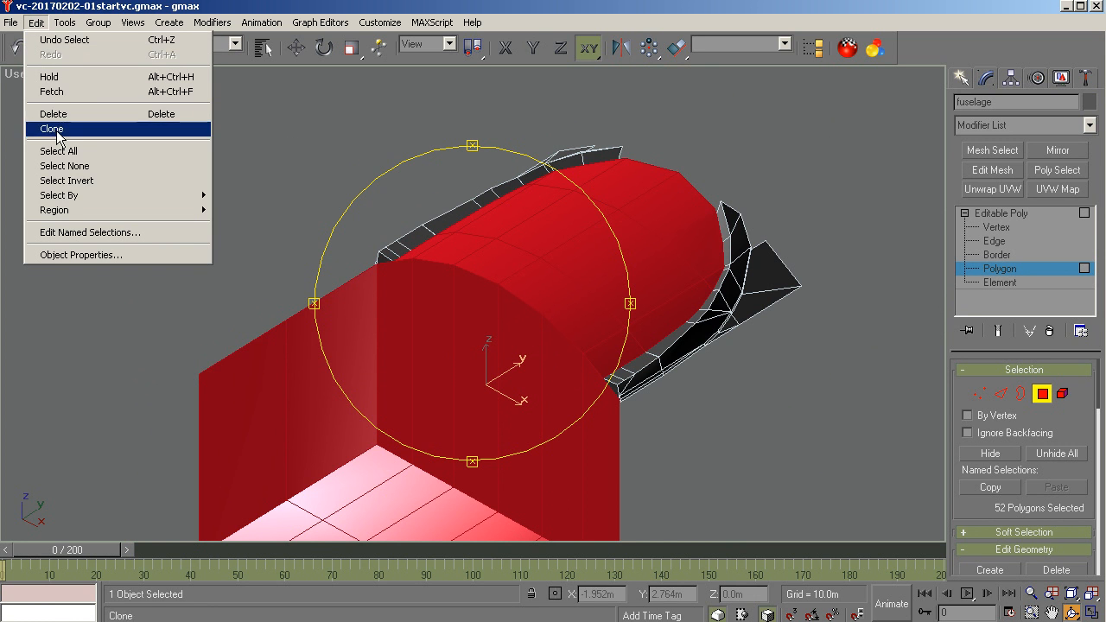
pyautogui.click(69, 181)
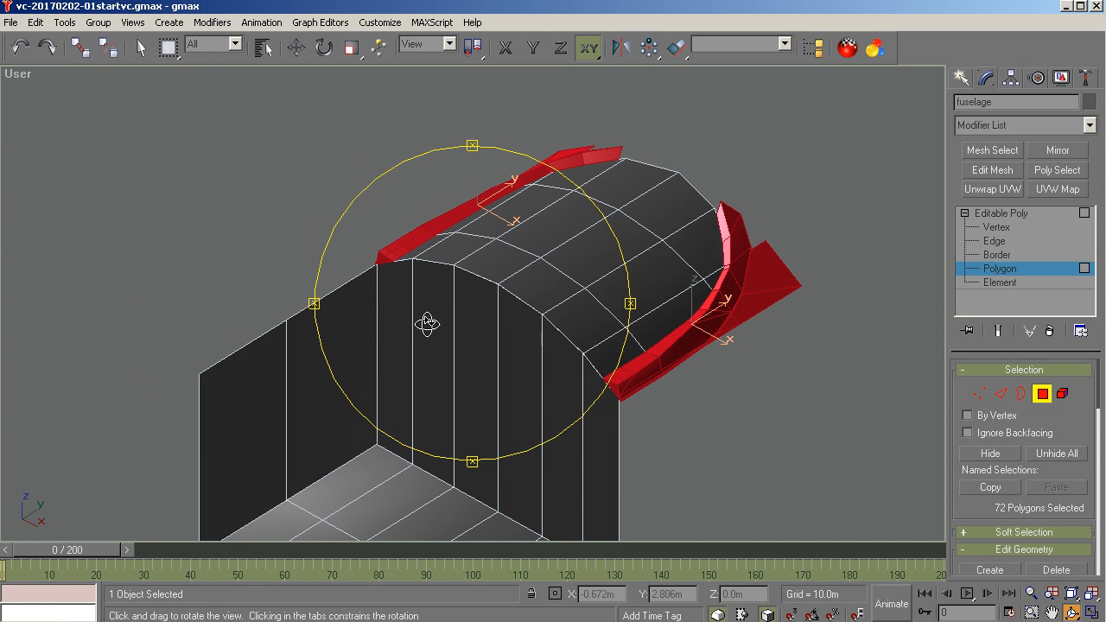
pyautogui.press('Delete')
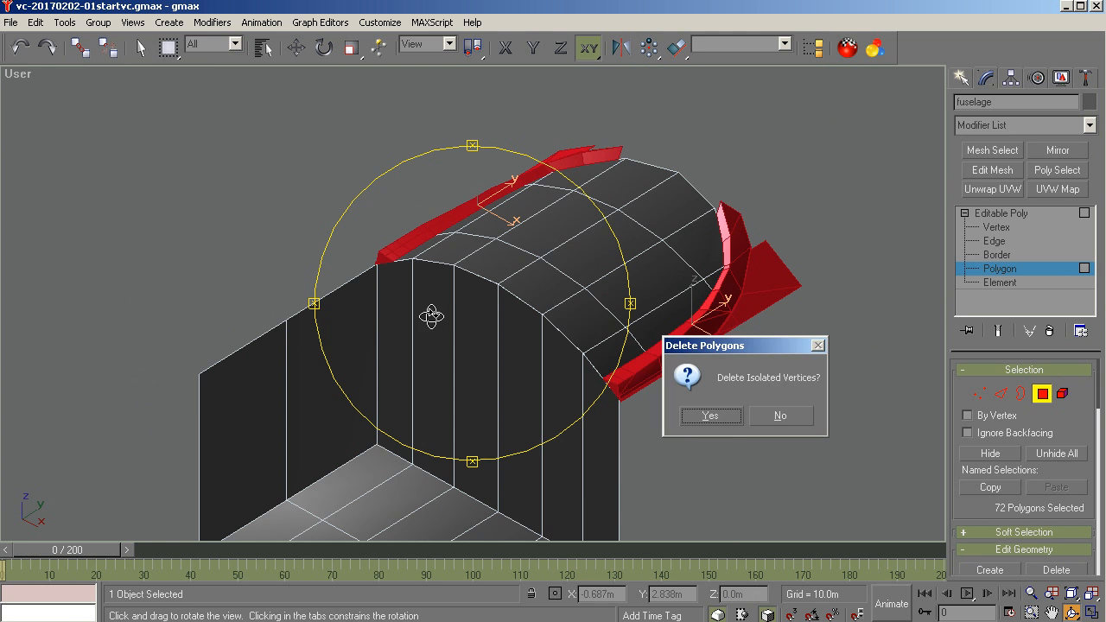
pyautogui.click(710, 415)
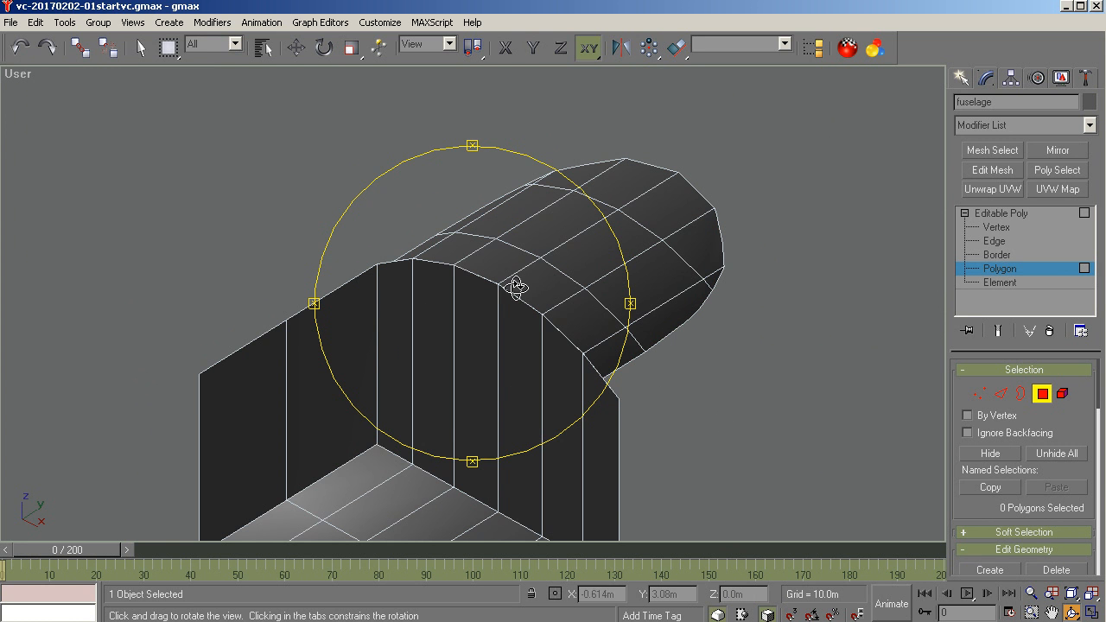
pyautogui.moveTo(516, 285)
pyautogui.mouseDown()
pyautogui.moveTo(543, 291)
pyautogui.moveTo(526, 286)
pyautogui.mouseUp()
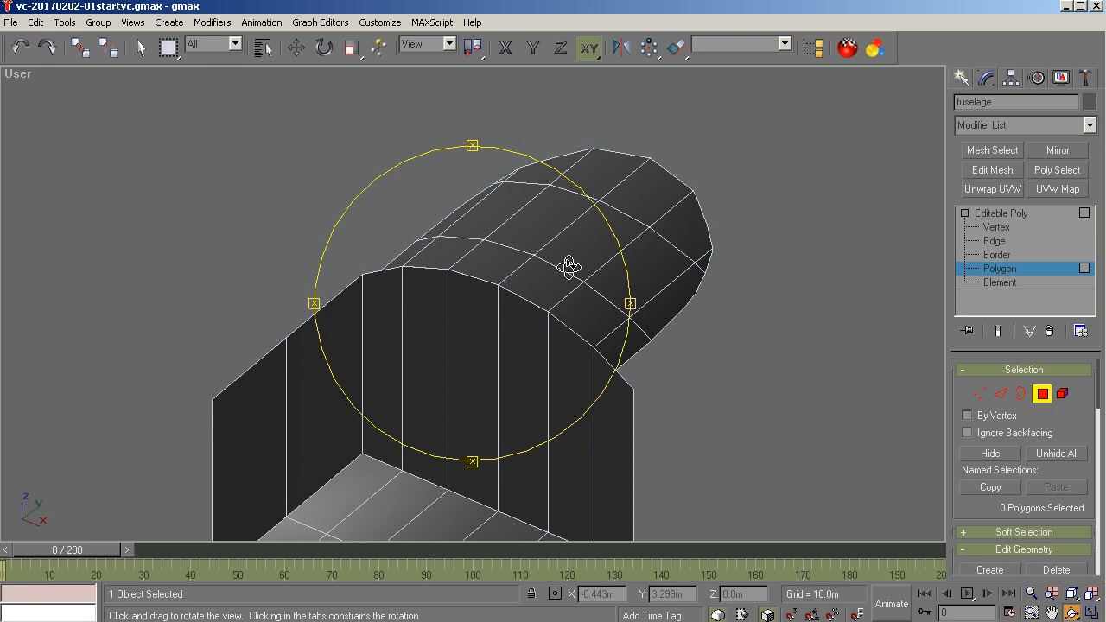
pyautogui.moveTo(481, 329); pyautogui.dragTo(484, 306)
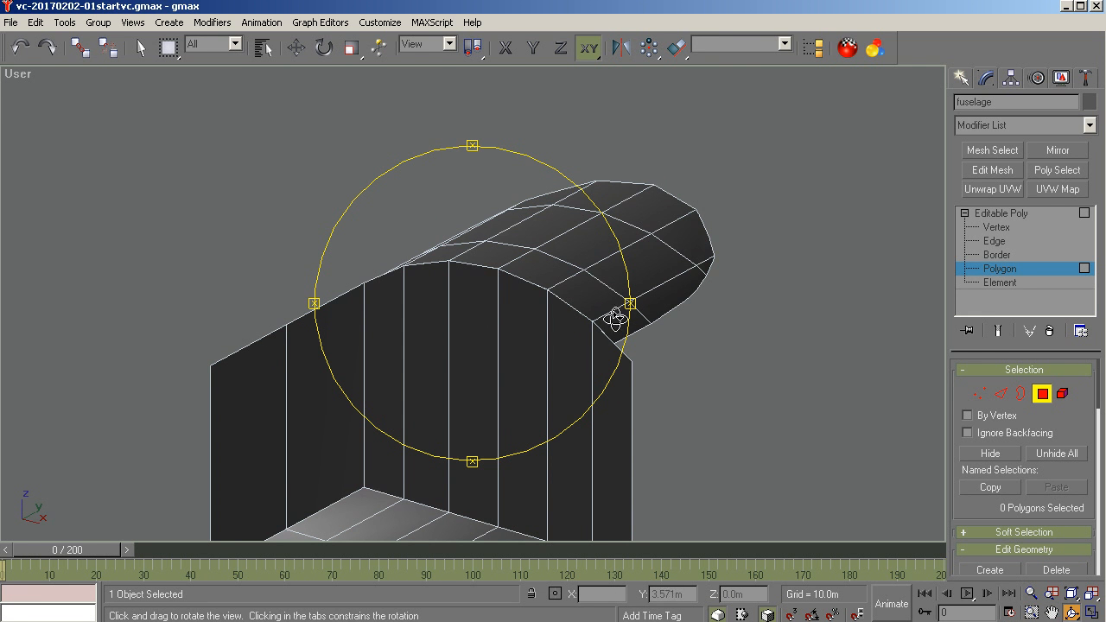
pyautogui.moveTo(620, 314); pyautogui.dragTo(484, 251)
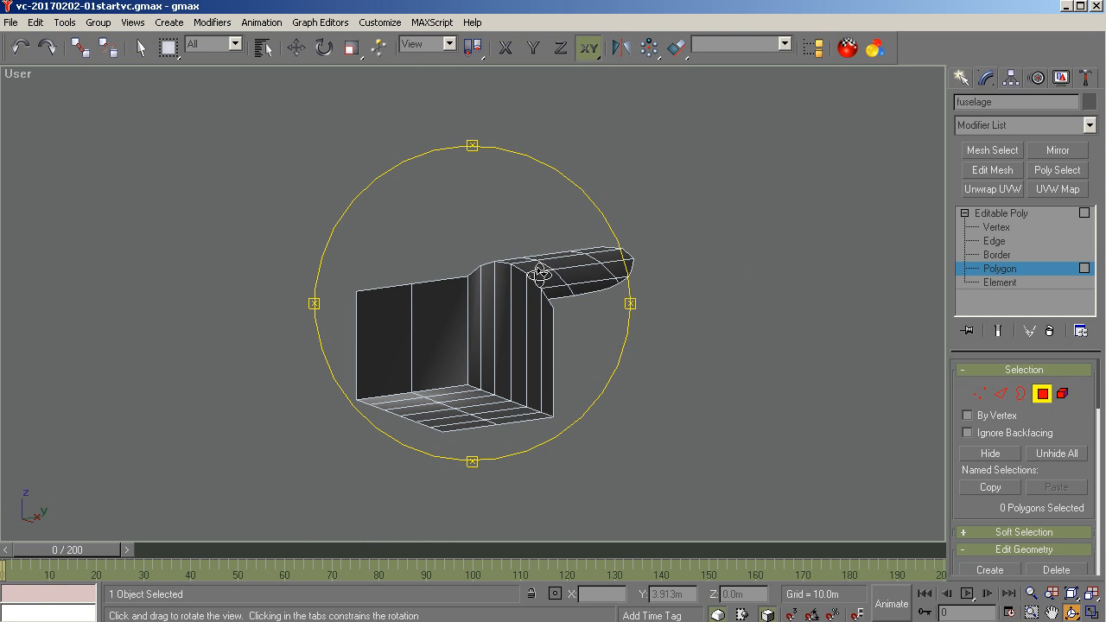
# - Examine the trimmed cockpit box, front bulkhead and cowling from behind and from both sides
pyautogui.moveTo(527, 273); pyautogui.dragTo(545, 311)
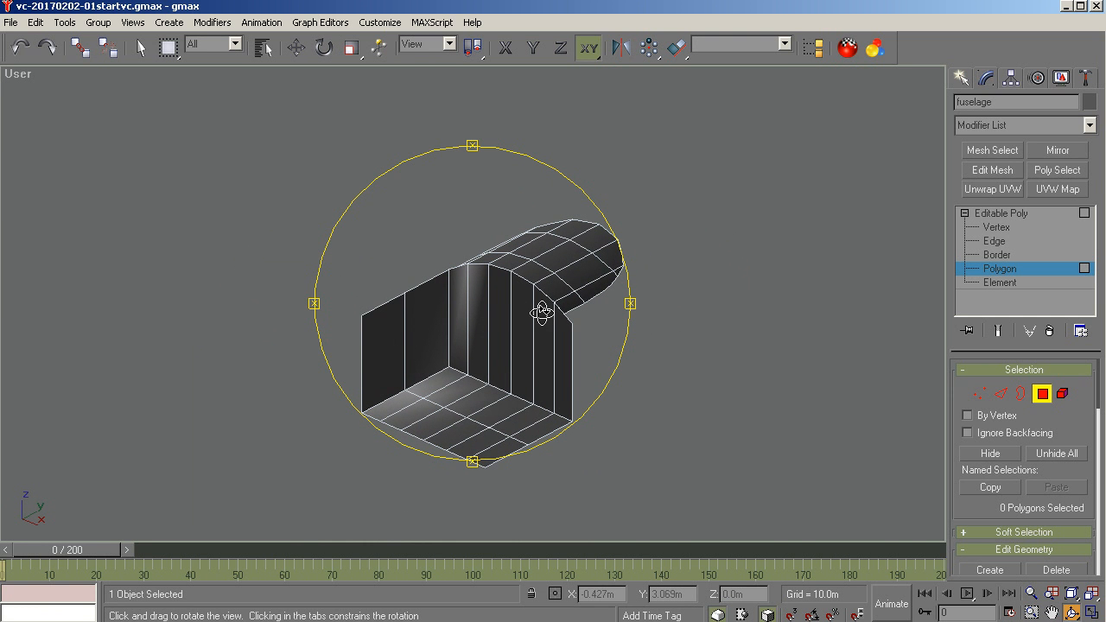
pyautogui.scroll(5, 540, 315)
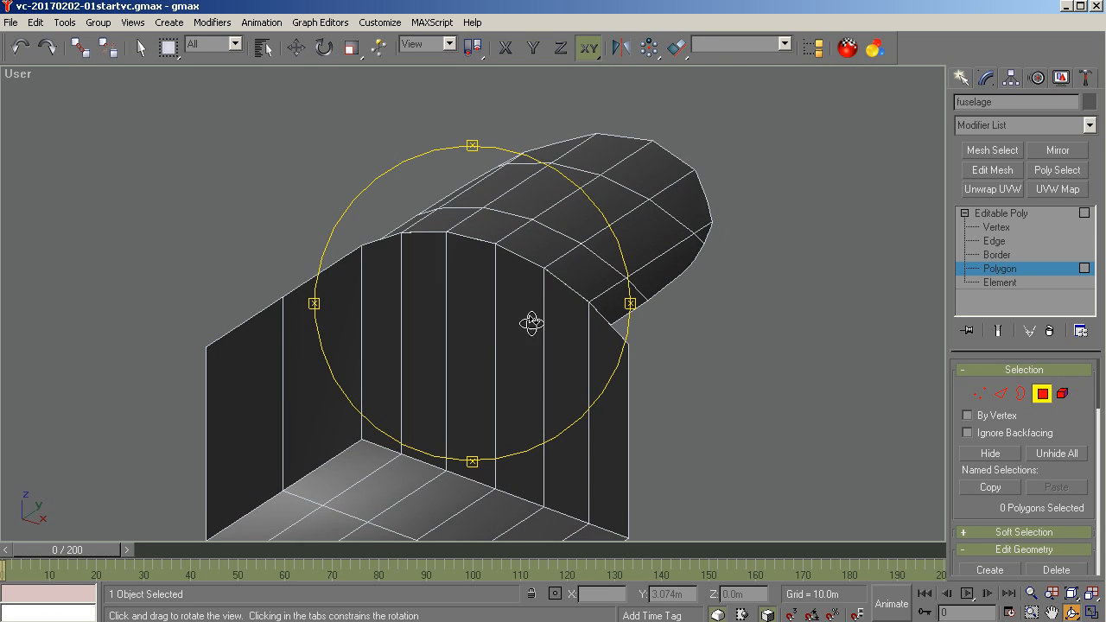
pyautogui.moveTo(531, 323)
pyautogui.mouseDown()
pyautogui.moveTo(577, 306)
pyautogui.moveTo(501, 328)
pyautogui.moveTo(547, 320)
pyautogui.mouseUp()
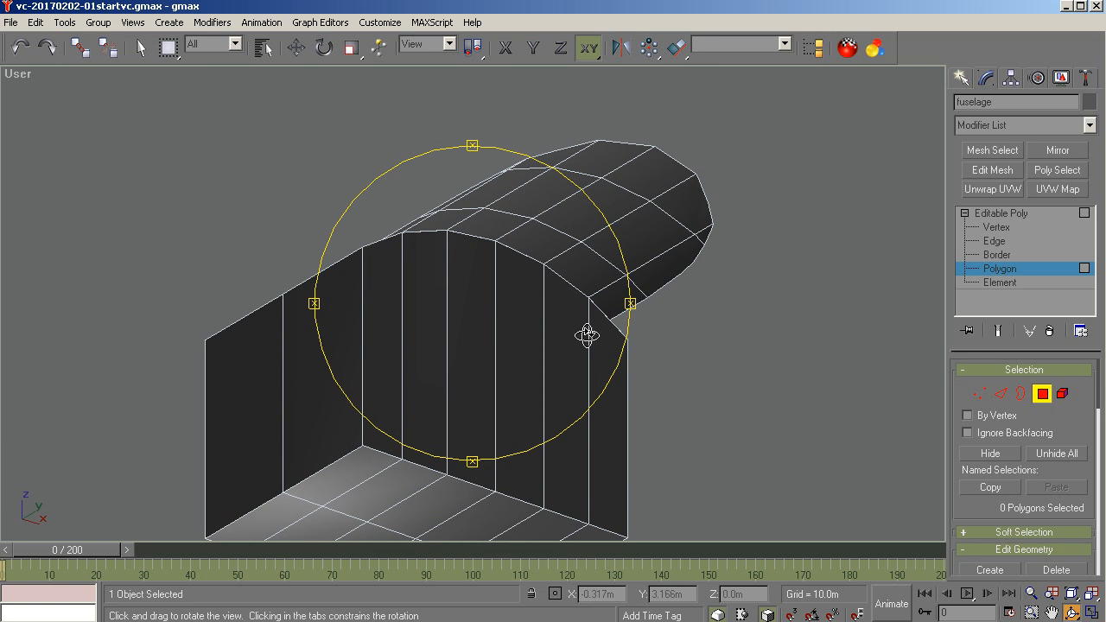
pyautogui.moveTo(415, 250); pyautogui.dragTo(378, 281)
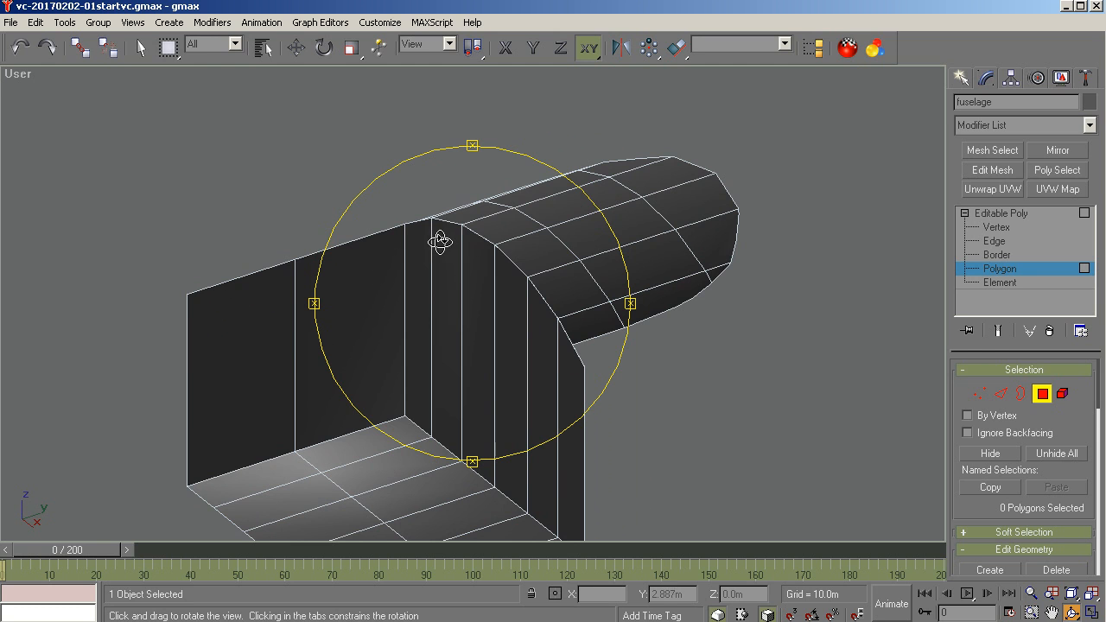
pyautogui.click(143, 49)
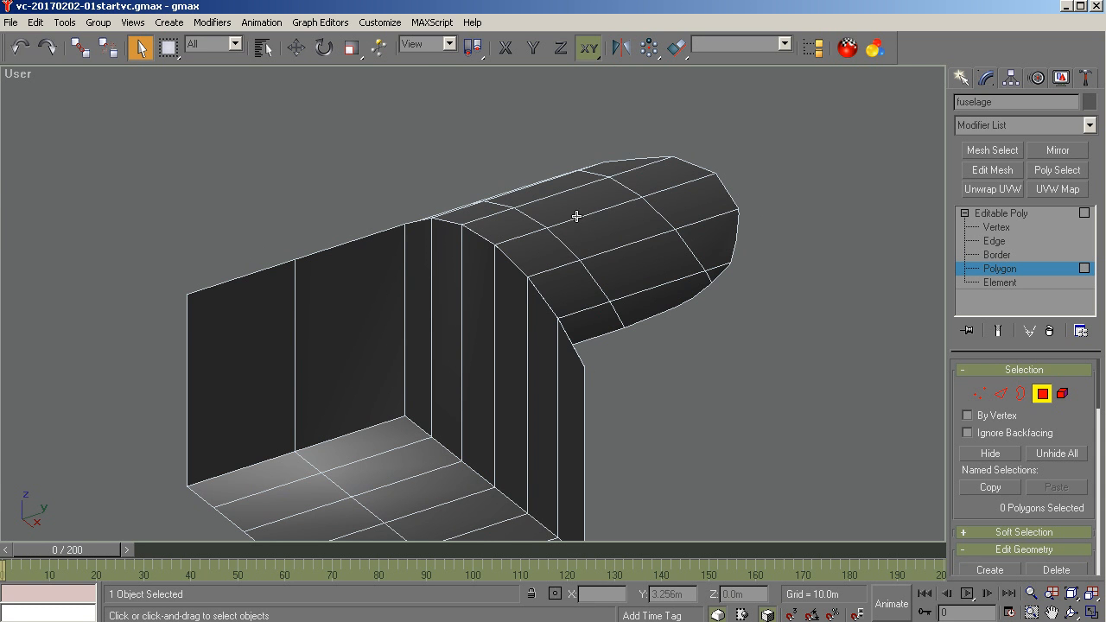
pyautogui.click(1071, 611)
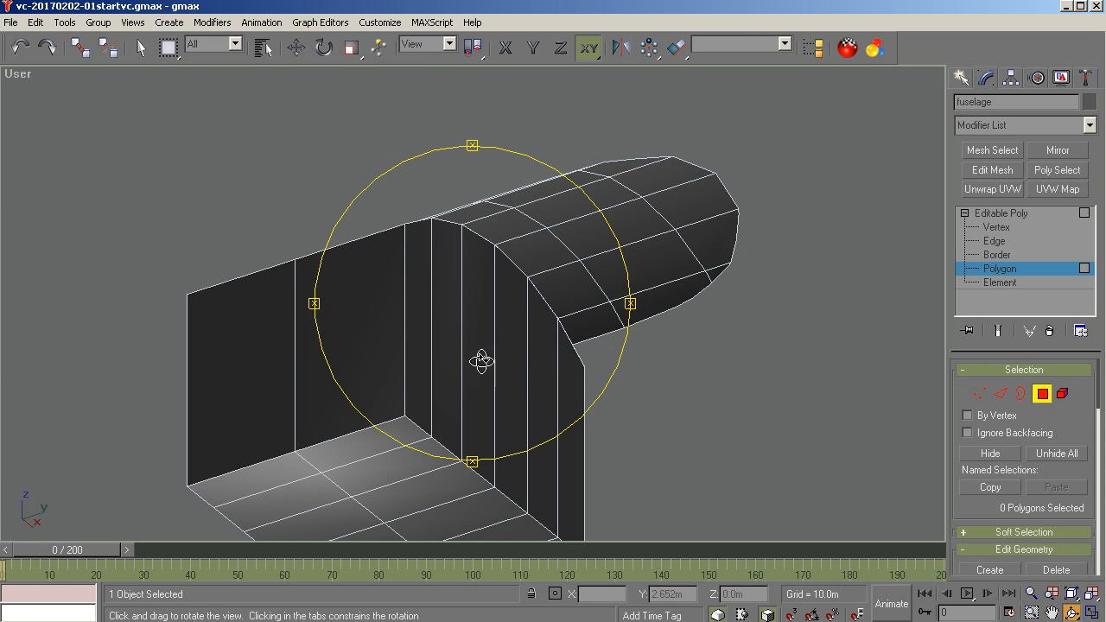
pyautogui.moveTo(484, 362); pyautogui.dragTo(267, 315)
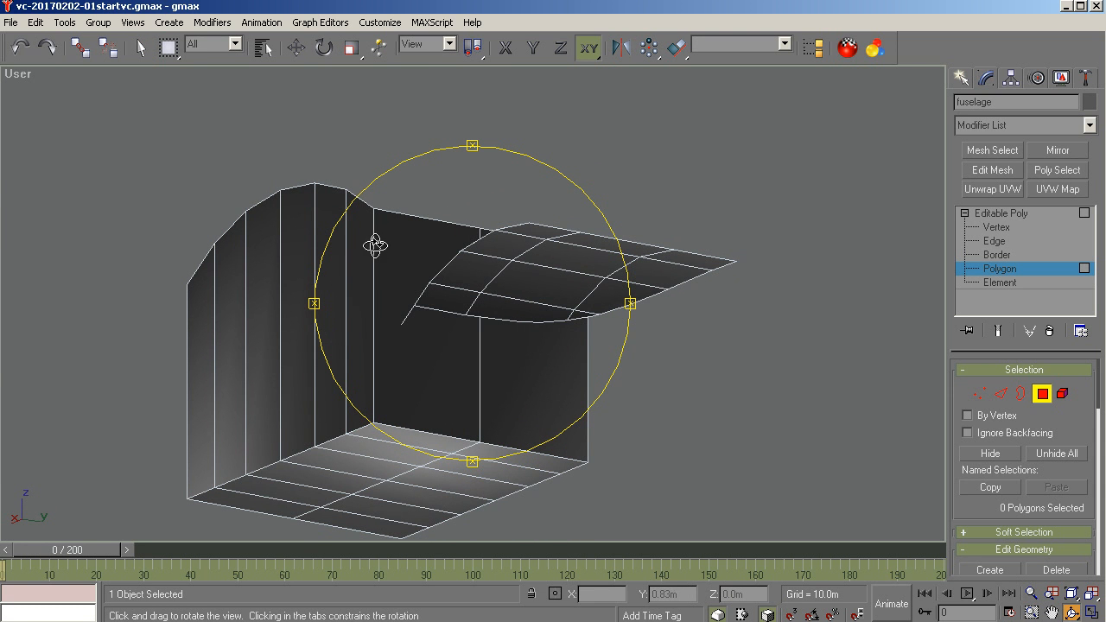
pyautogui.moveTo(360, 291); pyautogui.dragTo(458, 306)
pyautogui.moveTo(399, 276); pyautogui.dragTo(474, 303)
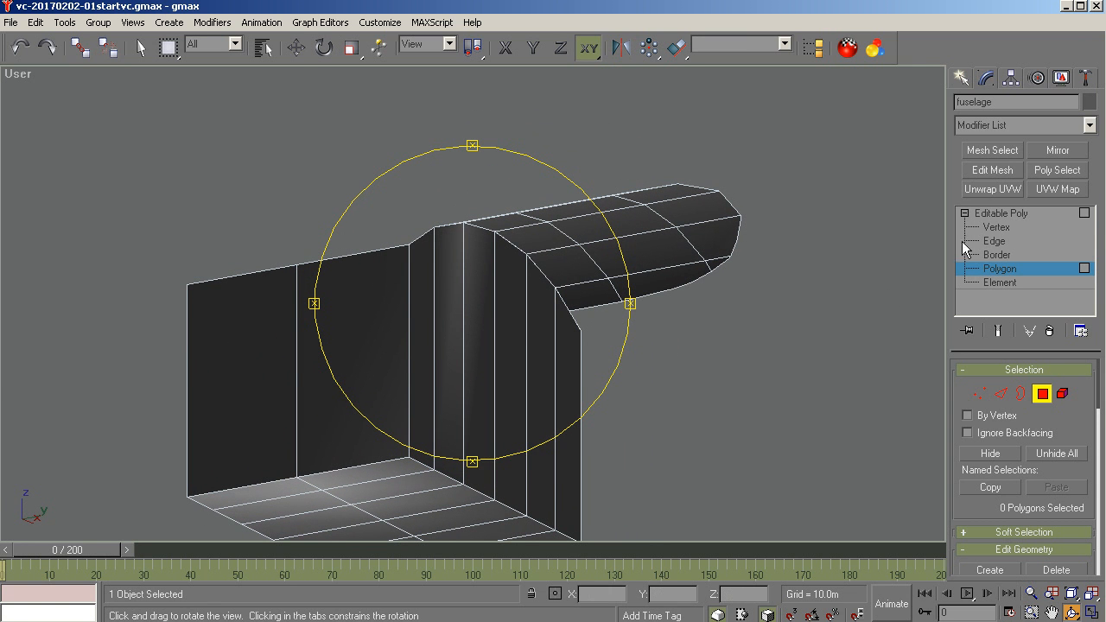
# - Select the vertices along the cockpit box's upper rim and the cowling's outer edges in the Right view
pyautogui.click(994, 227)
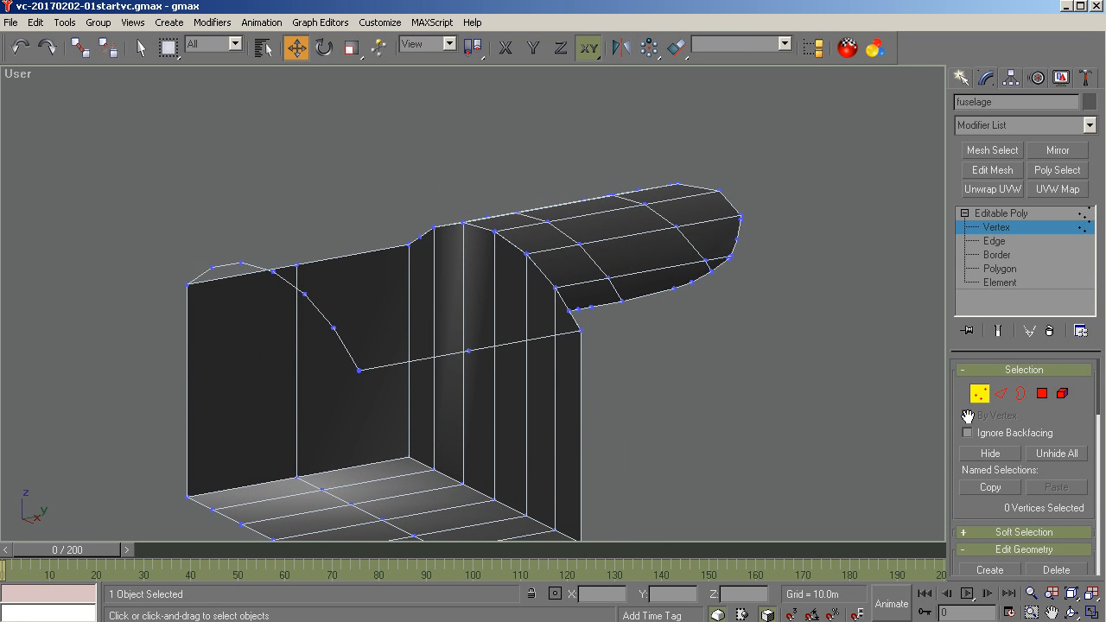
pyautogui.press('r')
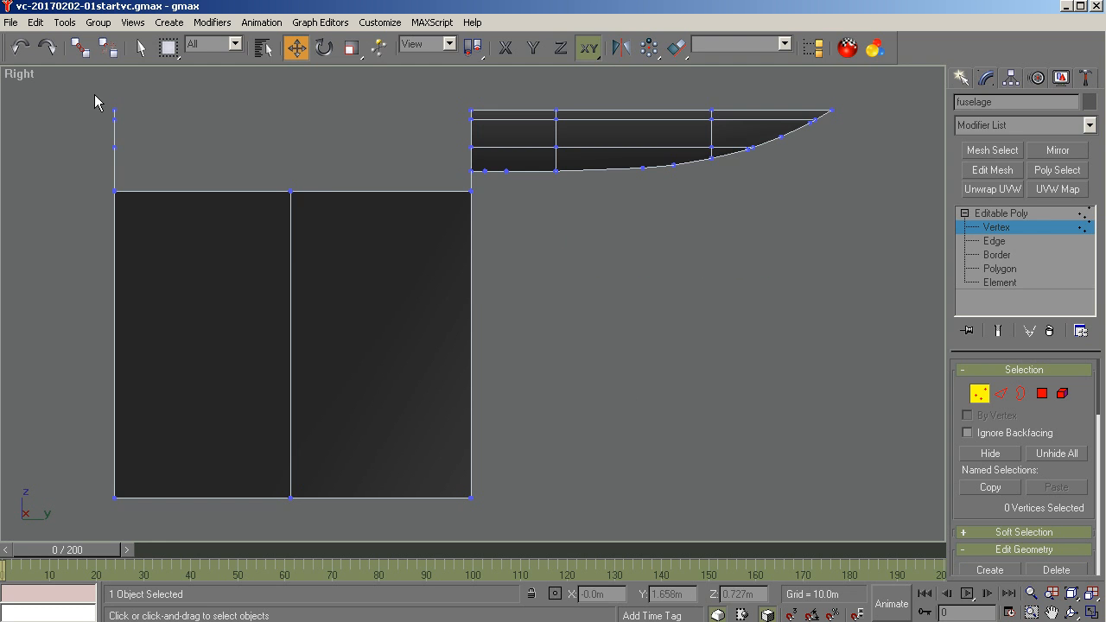
pyautogui.moveTo(94, 94); pyautogui.dragTo(450, 277)
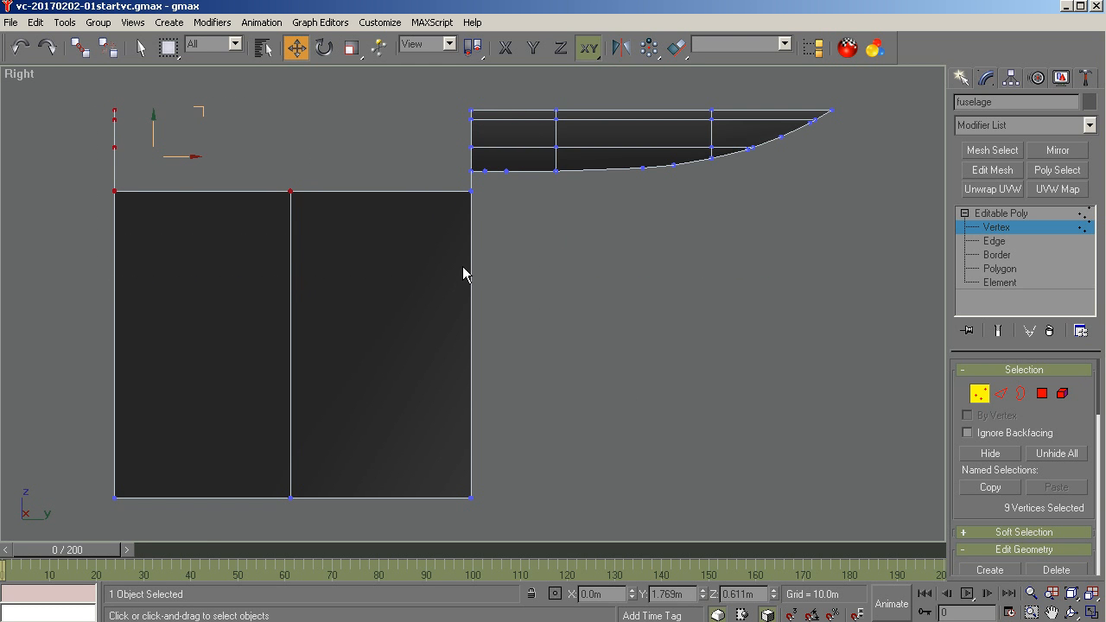
pyautogui.keyDown('ctrl'); pyautogui.click(467, 194); pyautogui.keyUp('ctrl')
pyautogui.keyDown('ctrl'); pyautogui.moveTo(864, 96); pyautogui.dragTo(743, 183); pyautogui.keyUp('ctrl')
pyautogui.keyDown('ctrl'); pyautogui.moveTo(665, 176); pyautogui.dragTo(682, 166); pyautogui.keyUp('ctrl')
pyautogui.keyDown('ctrl'); pyautogui.moveTo(508, 175); pyautogui.dragTo(513, 173); pyautogui.keyUp('ctrl')
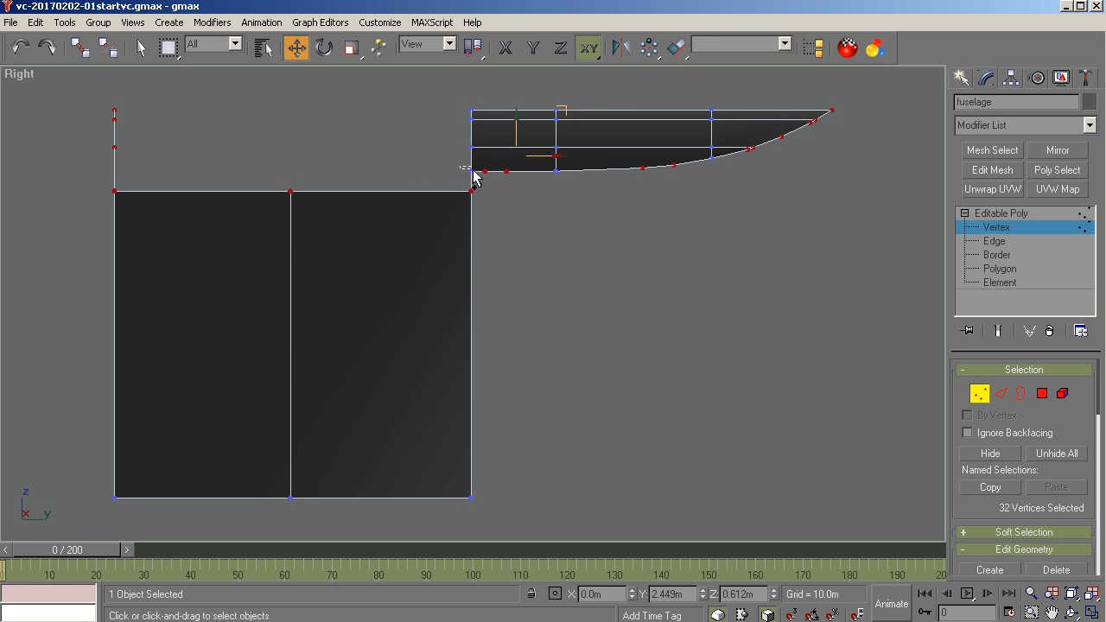
pyautogui.keyDown('ctrl'); pyautogui.moveTo(472, 178); pyautogui.dragTo(483, 188); pyautogui.keyUp('ctrl')
# - Add the remaining vertices along the cowling's lower side edges to the vertex selection in the Right view
pyautogui.click(1071, 611)
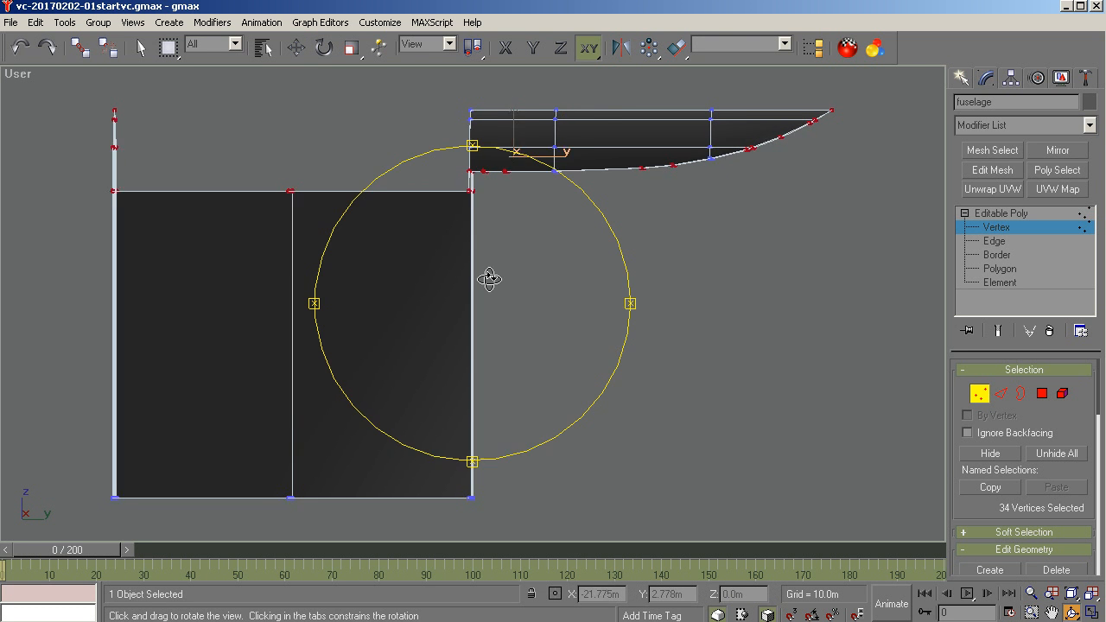
pyautogui.moveTo(489, 279); pyautogui.dragTo(488, 309)
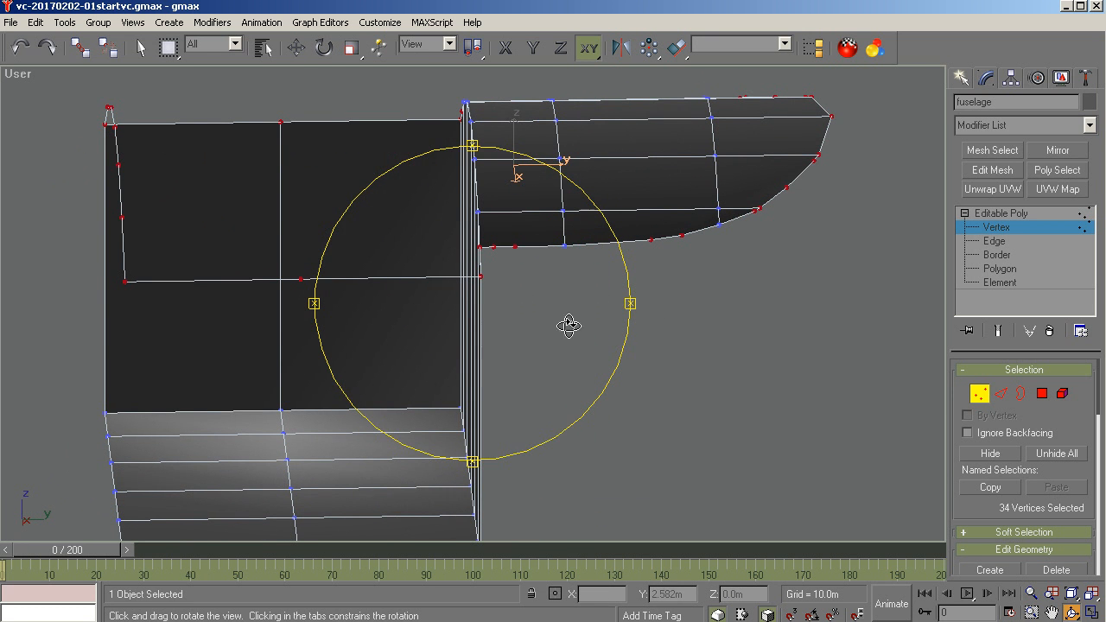
pyautogui.rightClick(711, 287)
pyautogui.press('r')
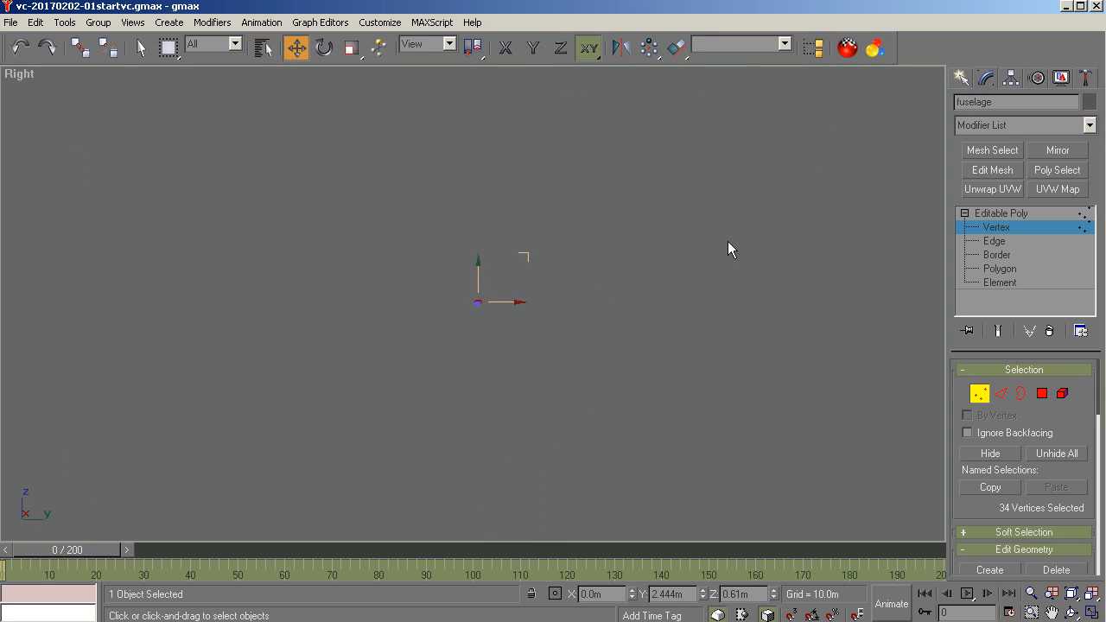
pyautogui.keyDown('ctrl'); pyautogui.moveTo(723, 330); pyautogui.dragTo(739, 306); pyautogui.keyUp('ctrl')
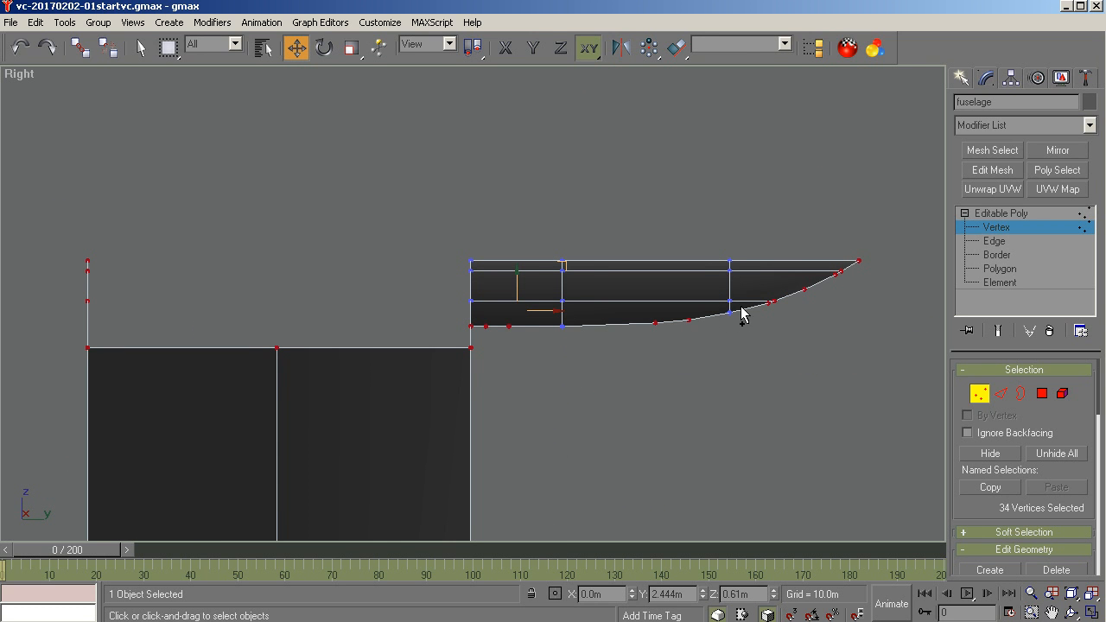
pyautogui.keyDown('ctrl'); pyautogui.moveTo(577, 321); pyautogui.dragTo(582, 336); pyautogui.keyUp('ctrl')
# - Add the rear and middle rows of floor vertices to the selection, leaving out the bulkhead's lower row and upper corners
pyautogui.scroll(-2, 602, 329)
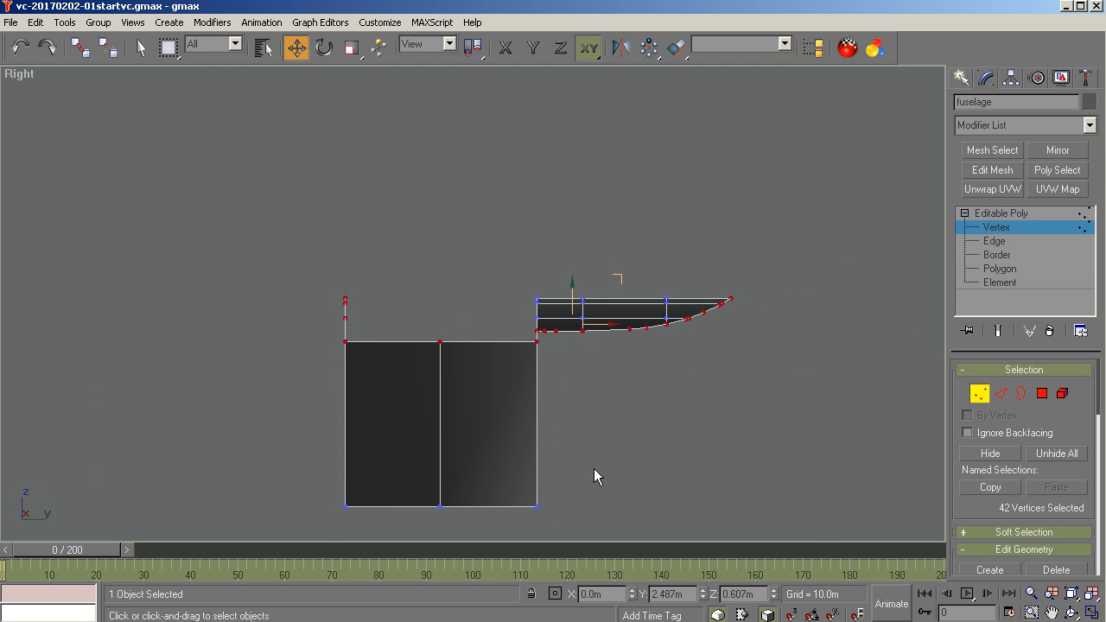
pyautogui.keyDown('ctrl'); pyautogui.moveTo(593, 474); pyautogui.dragTo(321, 528); pyautogui.keyUp('ctrl')
pyautogui.keyDown('alt'); pyautogui.click(539, 510); pyautogui.keyUp('alt')
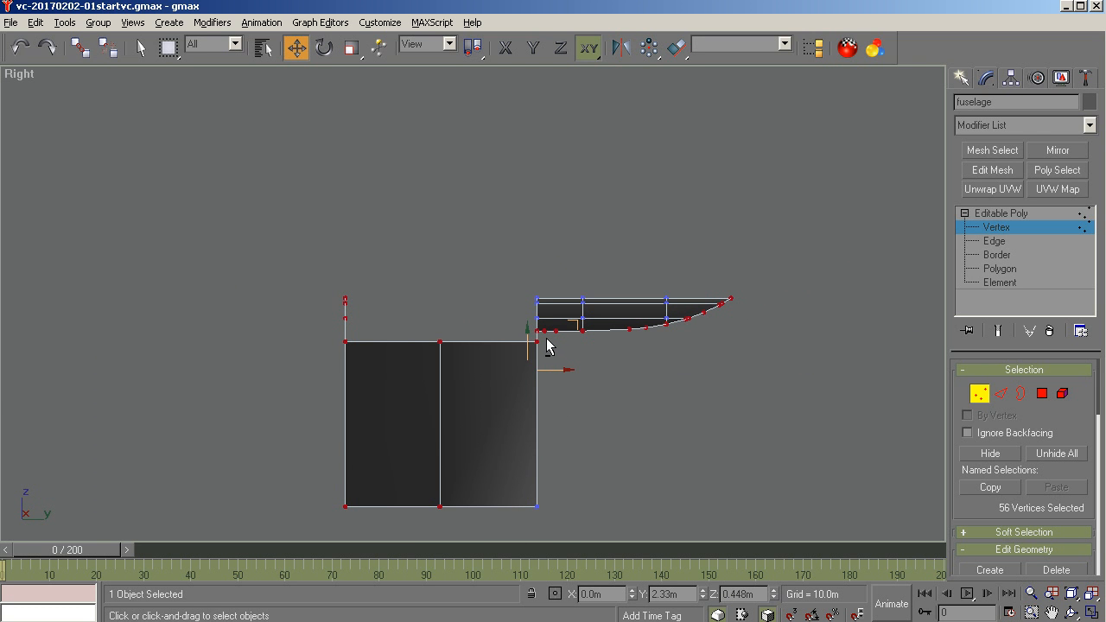
pyautogui.keyDown('alt'); pyautogui.moveTo(546, 338); pyautogui.dragTo(528, 364); pyautogui.keyUp('alt')
# - Check the vertex selection around the cockpit and cowling, and hide the selected vertices
pyautogui.click(1071, 612)
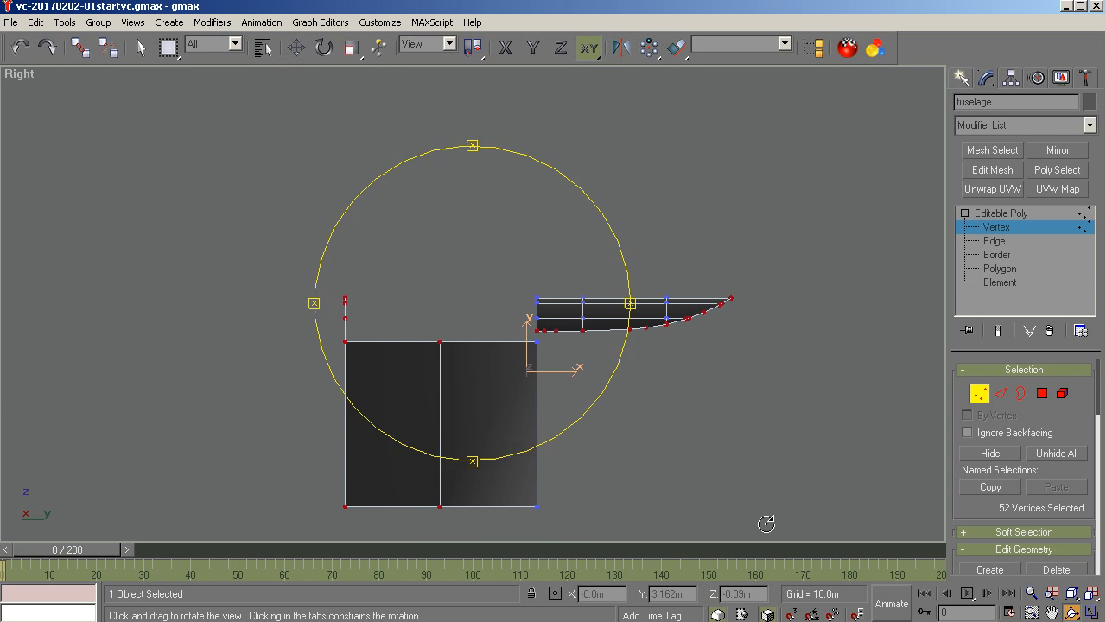
pyautogui.moveTo(500, 405); pyautogui.dragTo(549, 425)
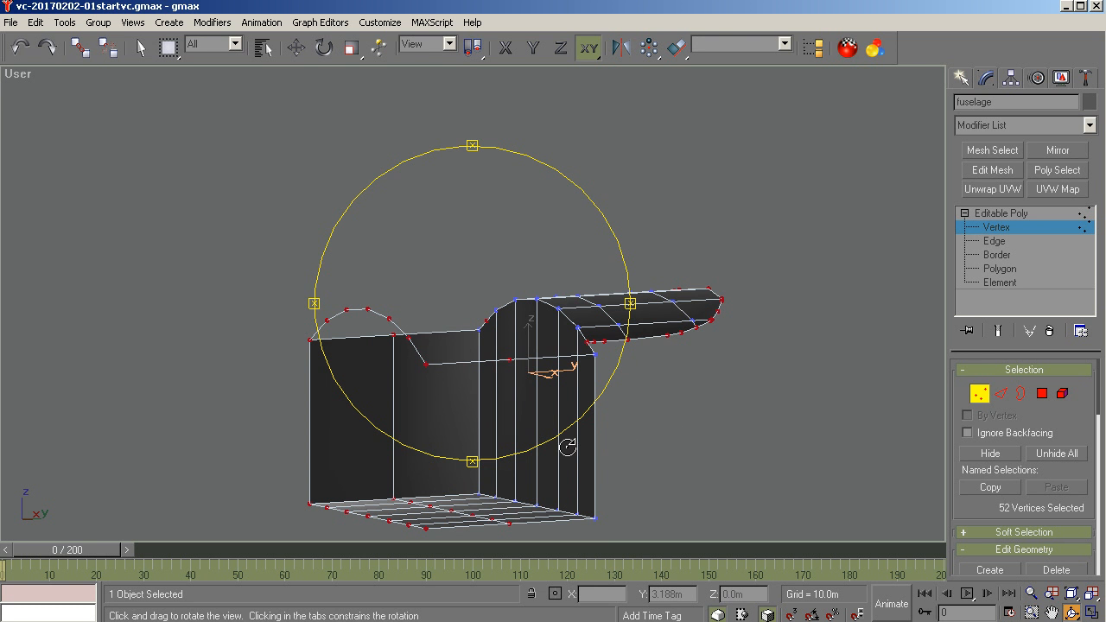
pyautogui.moveTo(492, 432)
pyautogui.mouseDown()
pyautogui.moveTo(597, 440)
pyautogui.moveTo(518, 453)
pyautogui.moveTo(622, 449)
pyautogui.moveTo(481, 450)
pyautogui.mouseUp()
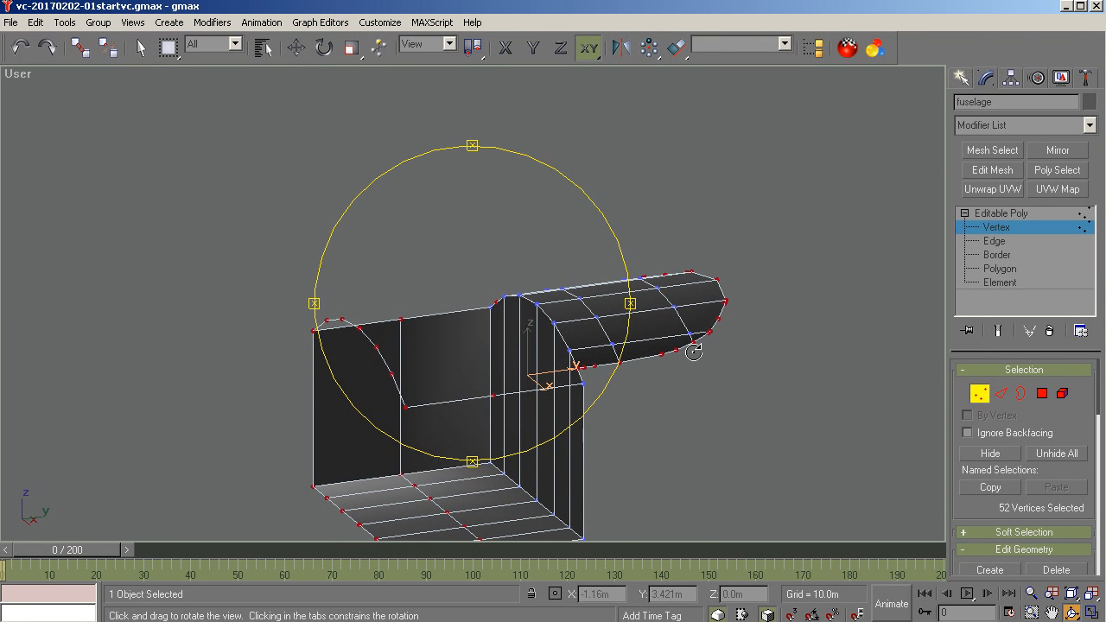
pyautogui.rightClick(665, 352)
pyautogui.rightClick(658, 345)
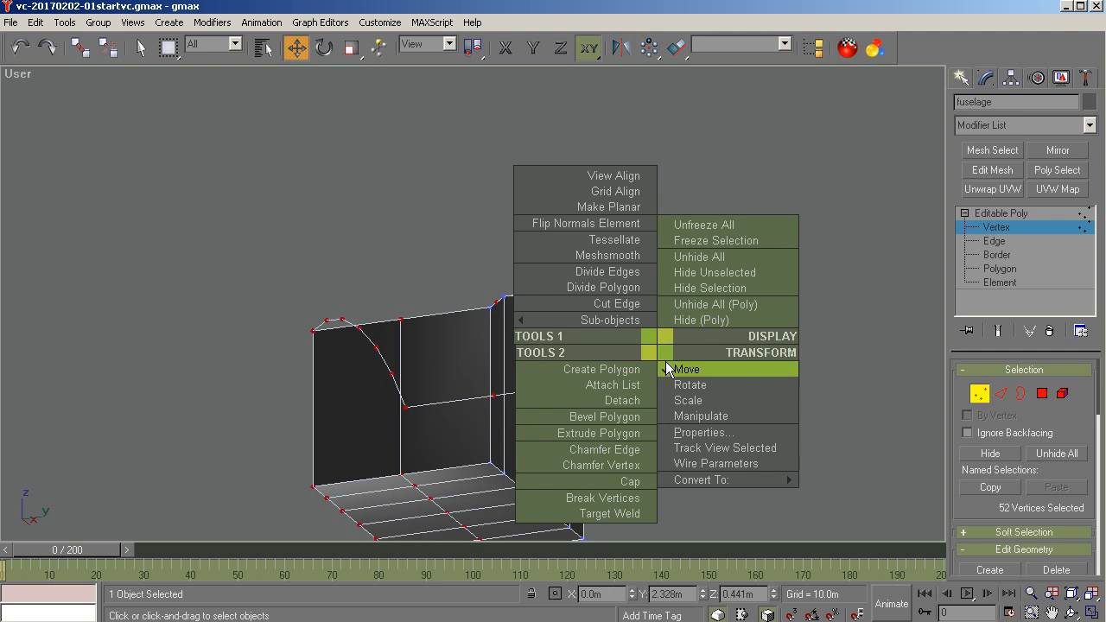
pyautogui.click(720, 321)
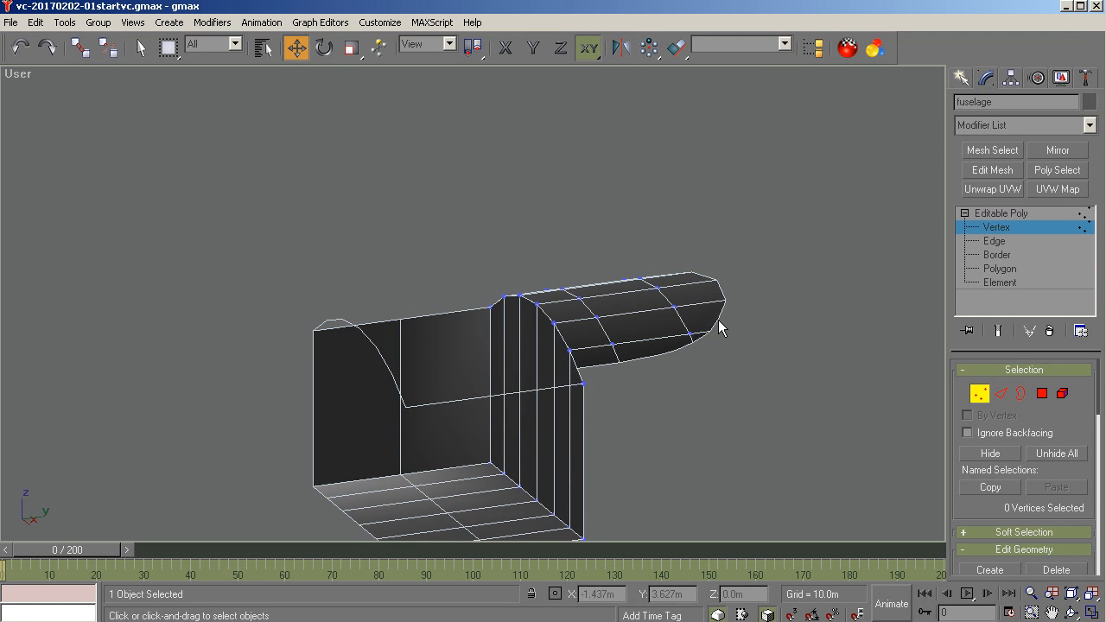
# - Select the vertices at both upper outer corners of the front bulkhead and hide them
pyautogui.click(1071, 611)
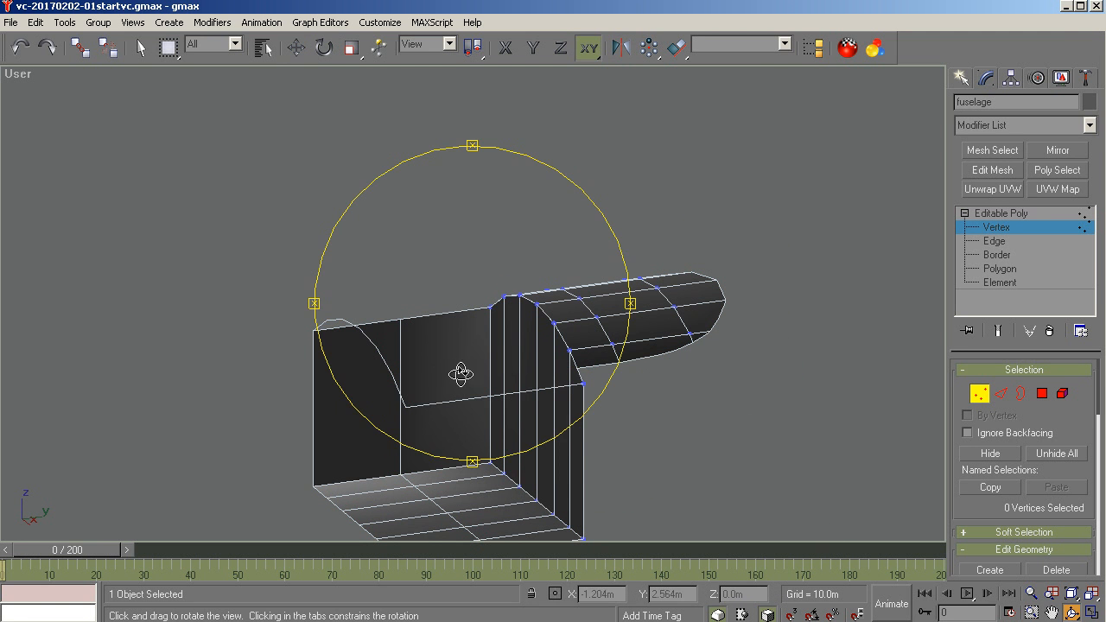
pyautogui.moveTo(460, 373); pyautogui.dragTo(510, 370)
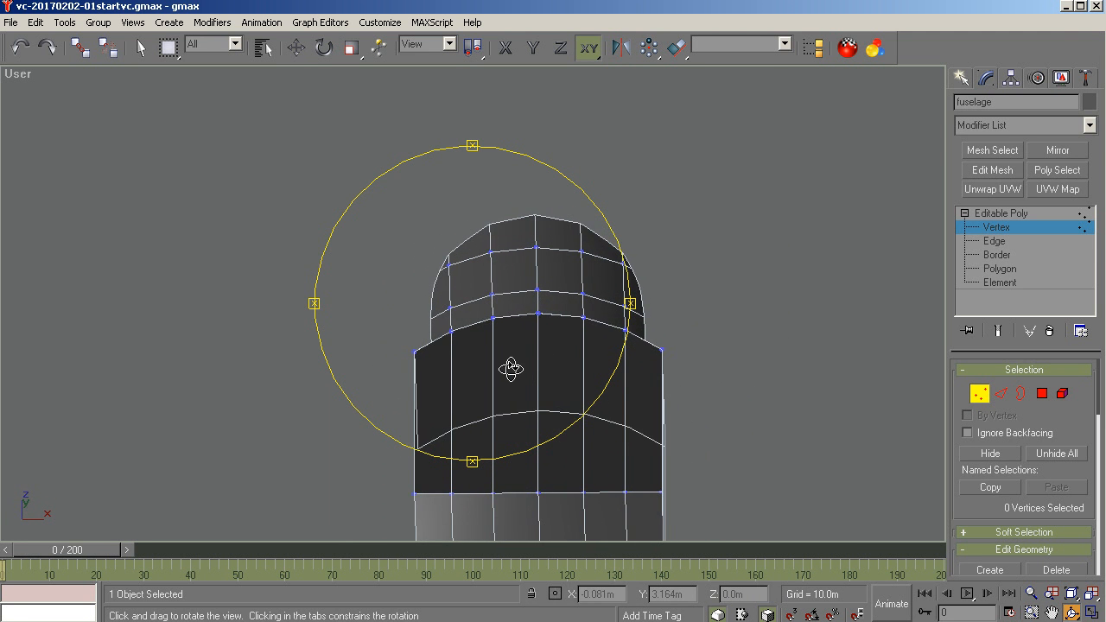
pyautogui.rightClick(768, 342)
pyautogui.moveTo(679, 337); pyautogui.dragTo(658, 373)
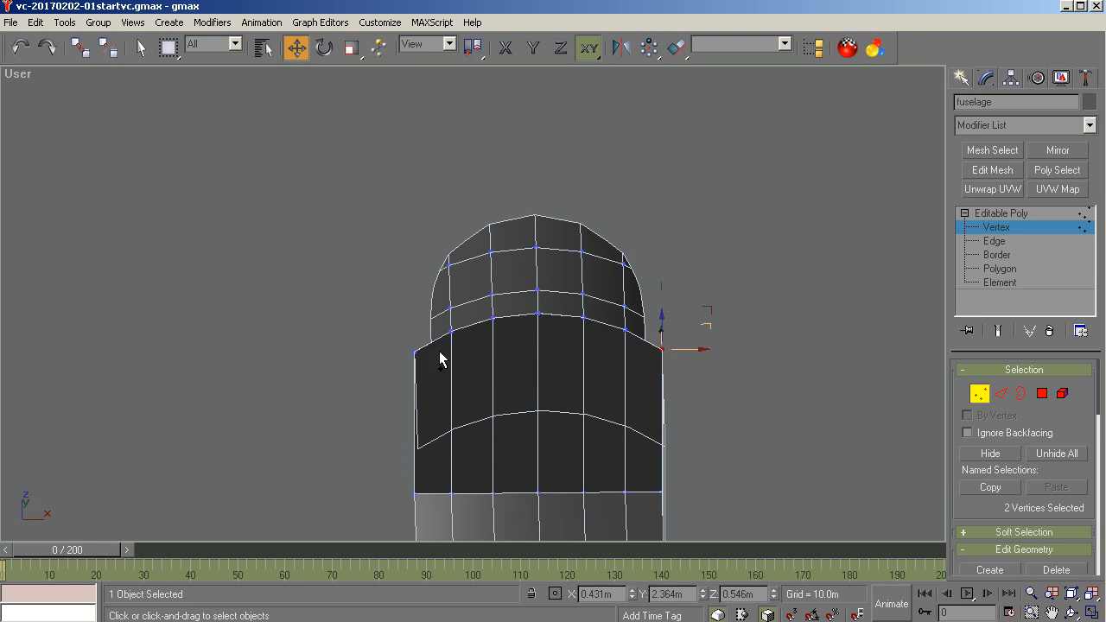
pyautogui.keyDown('ctrl'); pyautogui.moveTo(420, 370); pyautogui.dragTo(421, 371); pyautogui.keyUp('ctrl')
pyautogui.rightClick(659, 350)
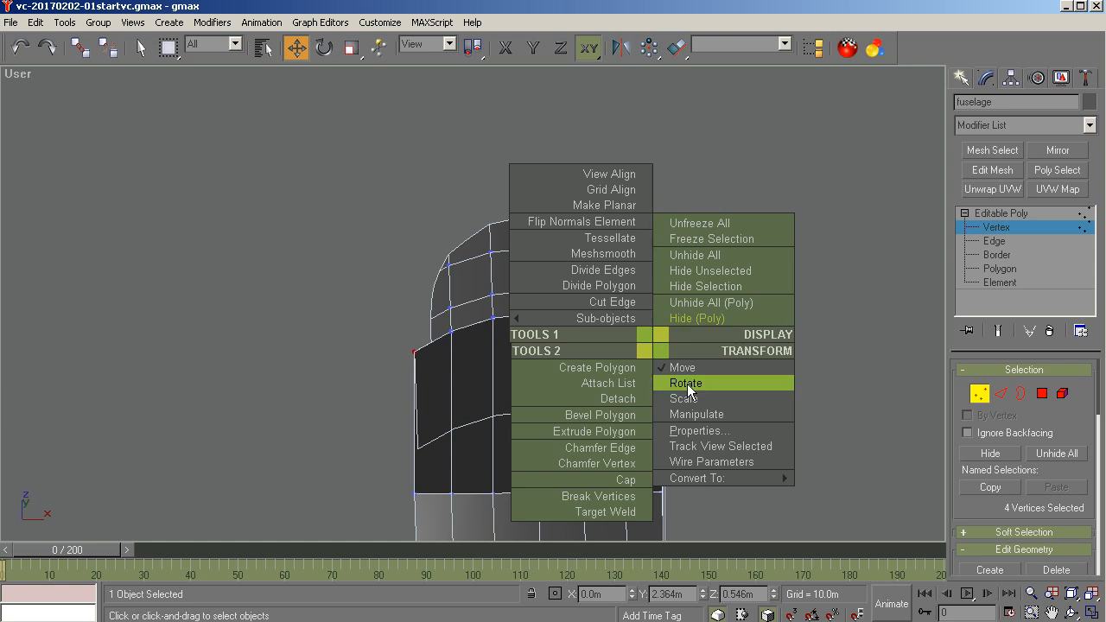
pyautogui.click(690, 319)
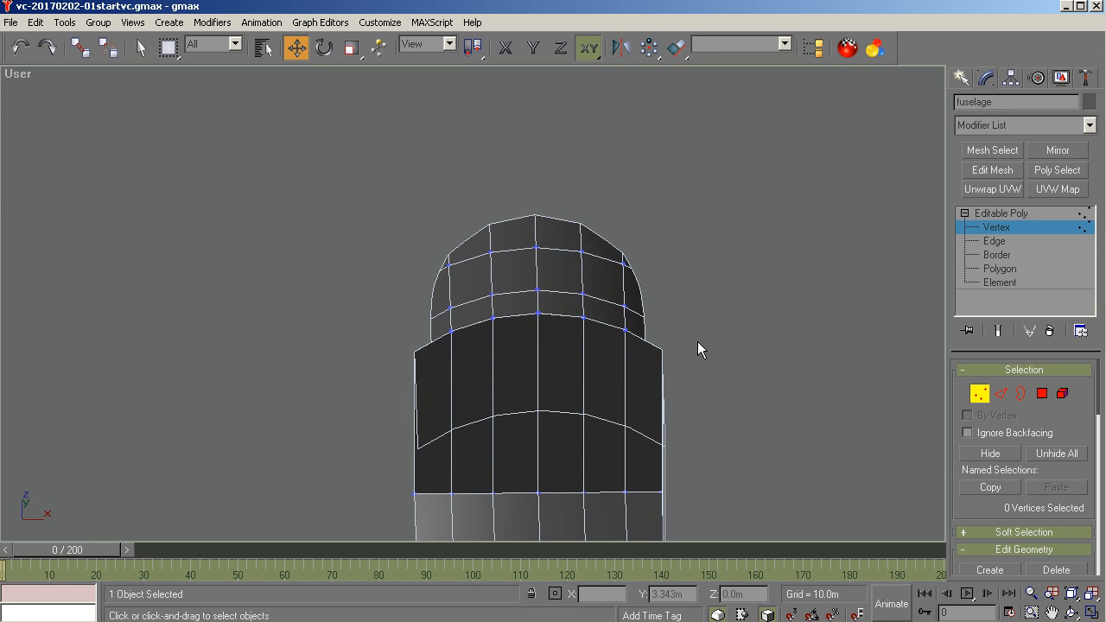
# - Frame the model from above and behind, and leave vertex editing to return to the whole fuselage object
pyautogui.click(1071, 593)
pyautogui.click(1070, 612)
pyautogui.moveTo(579, 410); pyautogui.dragTo(439, 375)
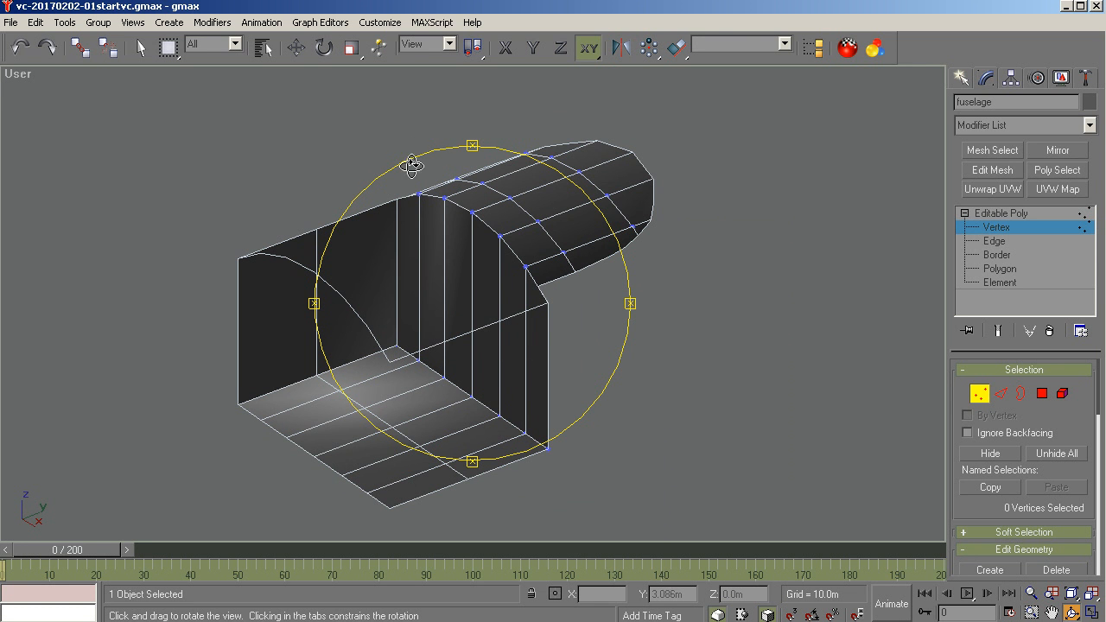
pyautogui.moveTo(443, 355); pyautogui.dragTo(466, 352)
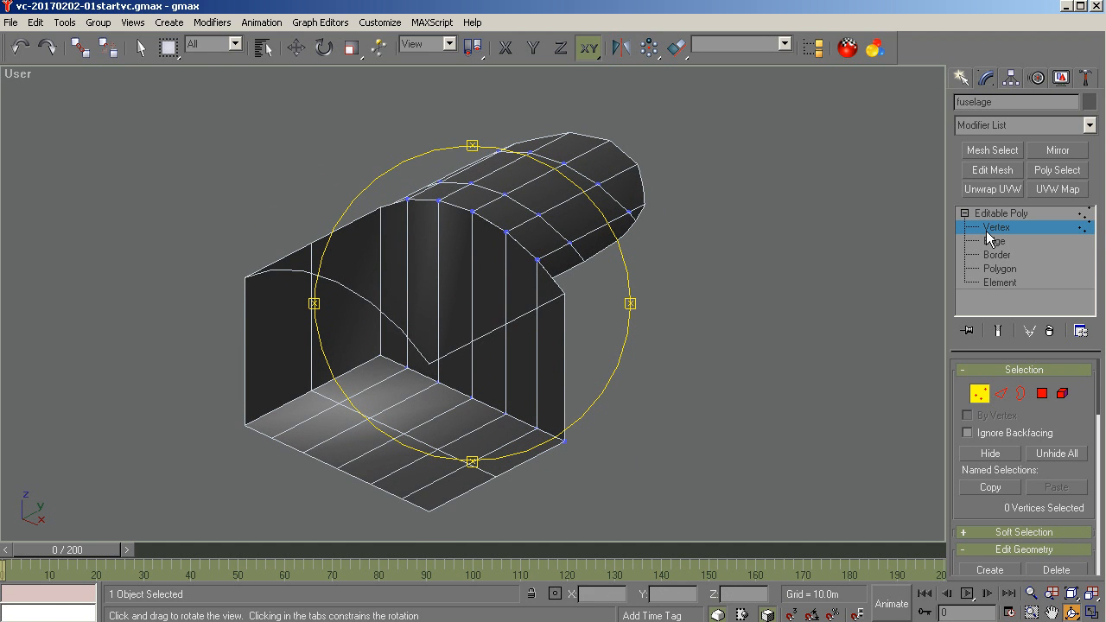
pyautogui.moveTo(509, 289)
pyautogui.mouseDown()
pyautogui.moveTo(506, 305)
pyautogui.moveTo(499, 299)
pyautogui.mouseUp()
pyautogui.click(1012, 216)
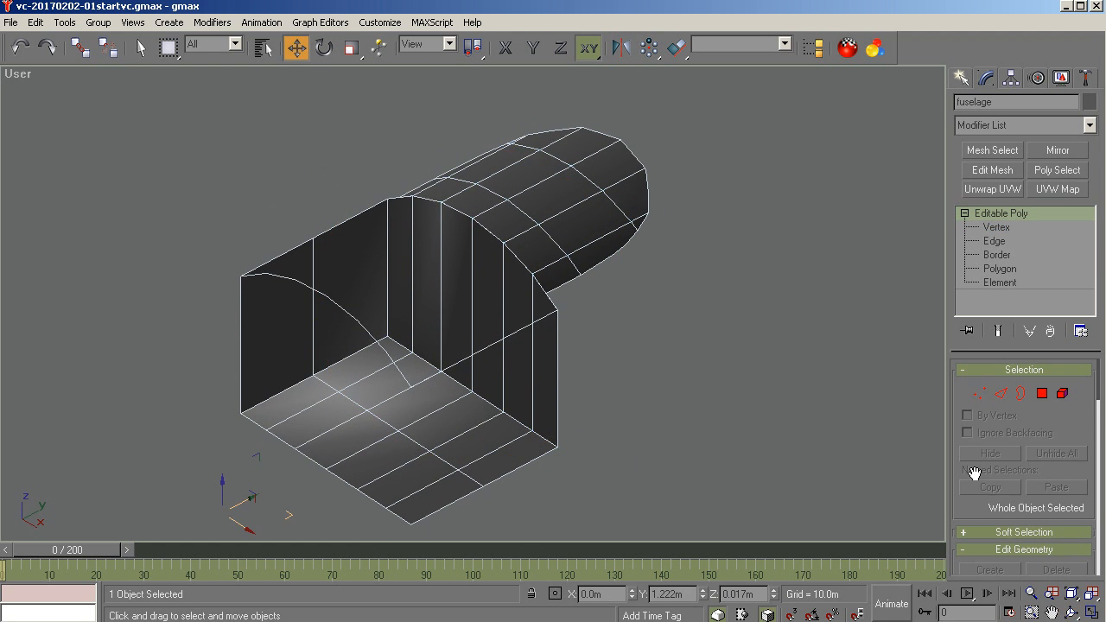
# - Examine the joint between the bulkhead's curved top and the cowling from behind the cockpit
pyautogui.click(1071, 612)
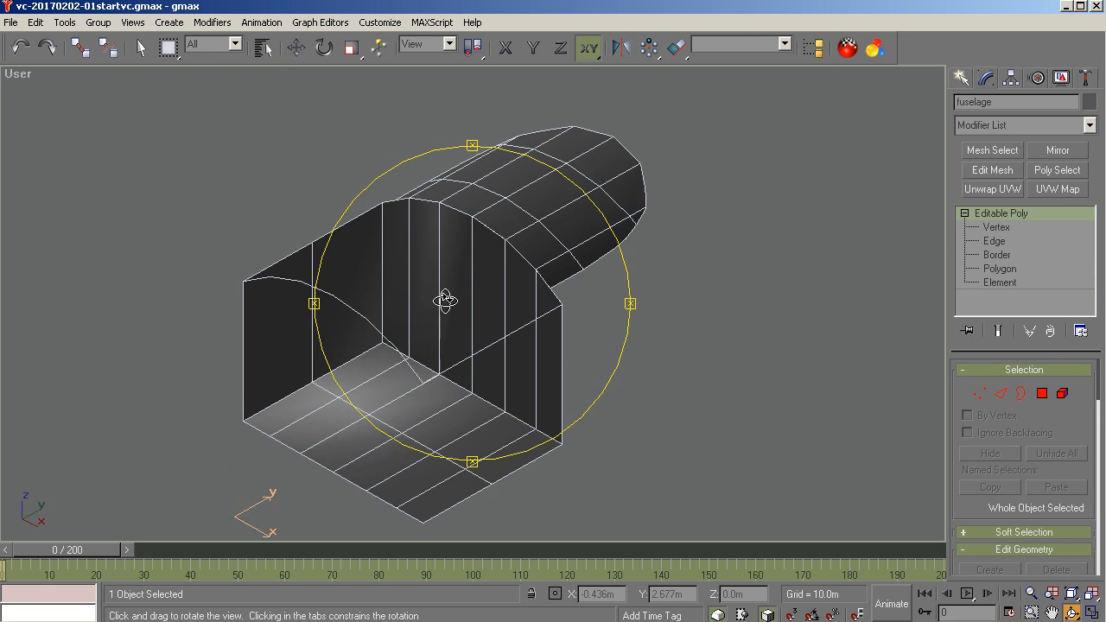
pyautogui.moveTo(444, 301); pyautogui.dragTo(519, 229)
pyautogui.moveTo(493, 276); pyautogui.dragTo(452, 287)
pyautogui.scroll(5, 472, 142)
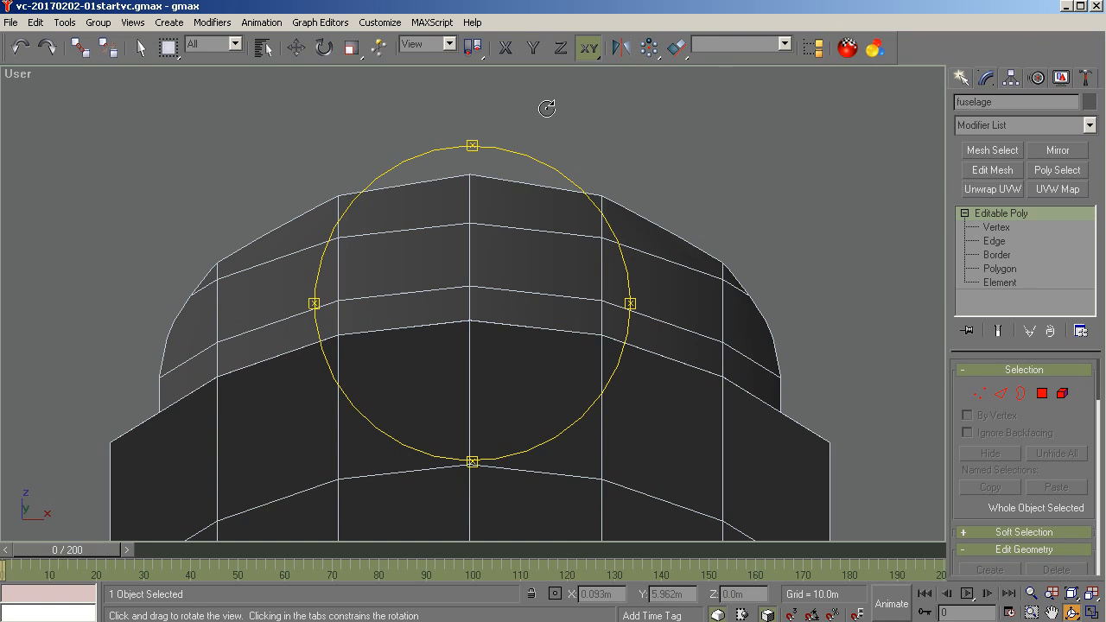
pyautogui.moveTo(493, 181); pyautogui.dragTo(461, 181)
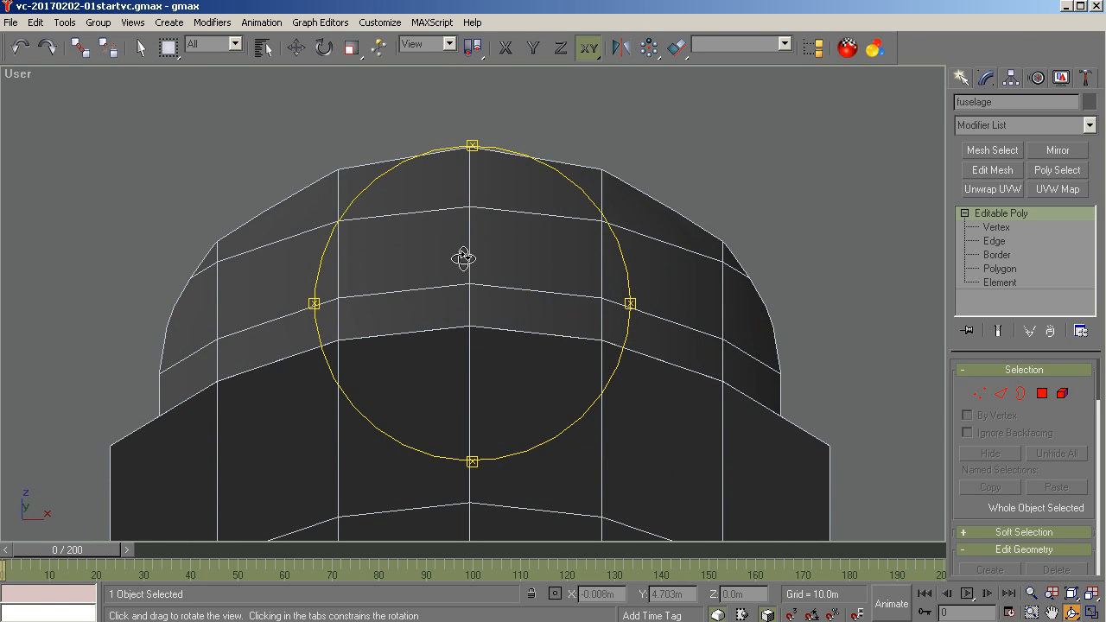
pyautogui.moveTo(461, 257)
pyautogui.mouseDown()
pyautogui.moveTo(470, 245)
pyautogui.moveTo(466, 256)
pyautogui.mouseUp()
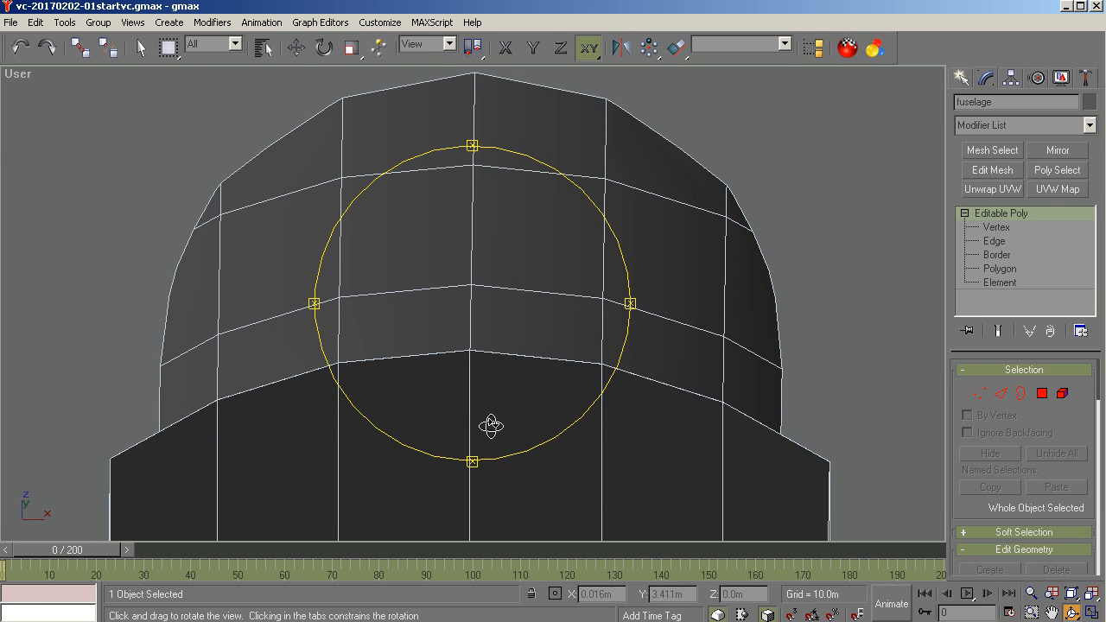
# - Inspect the bulkhead's curved top and the cowling from low, raised and oblique angles, ending in the Right view
pyautogui.moveTo(493, 268); pyautogui.dragTo(468, 156)
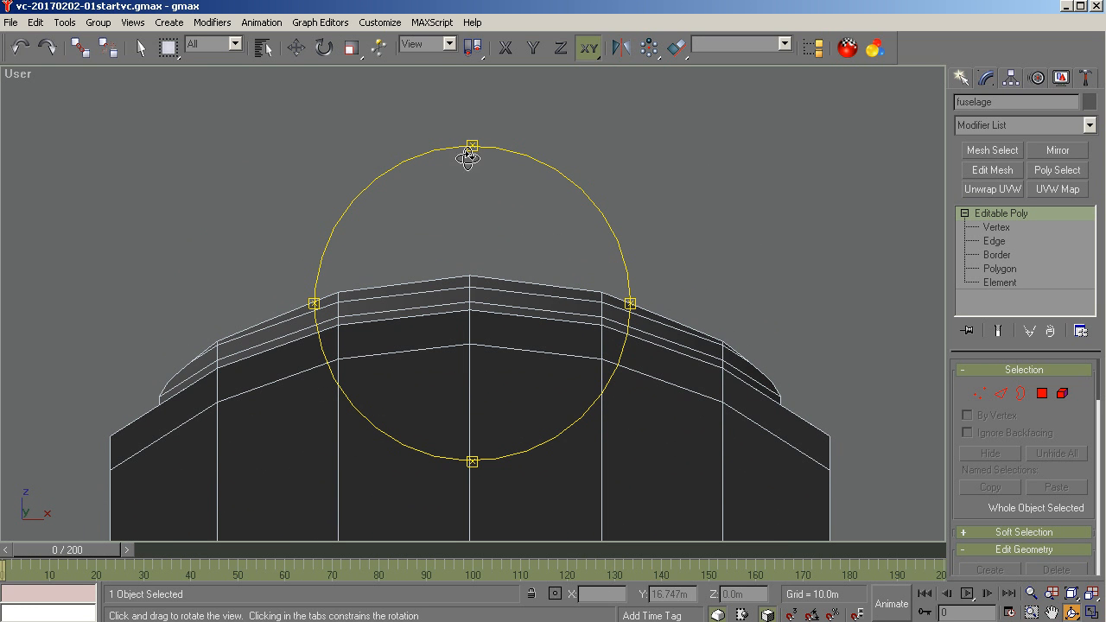
pyautogui.moveTo(468, 311); pyautogui.dragTo(501, 293)
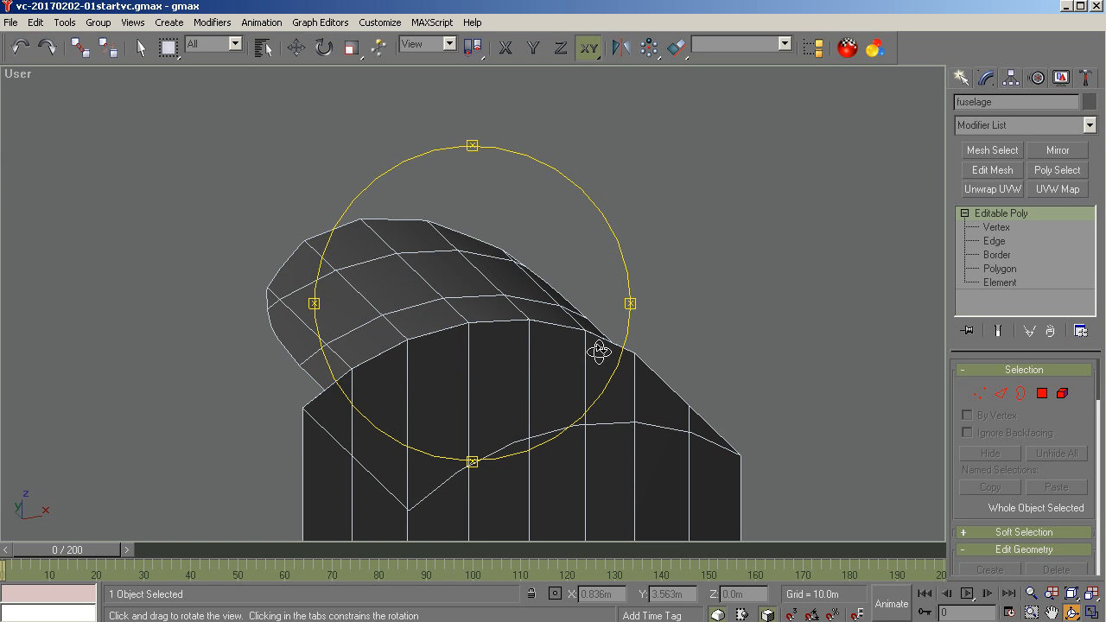
pyautogui.moveTo(558, 340); pyautogui.dragTo(454, 420)
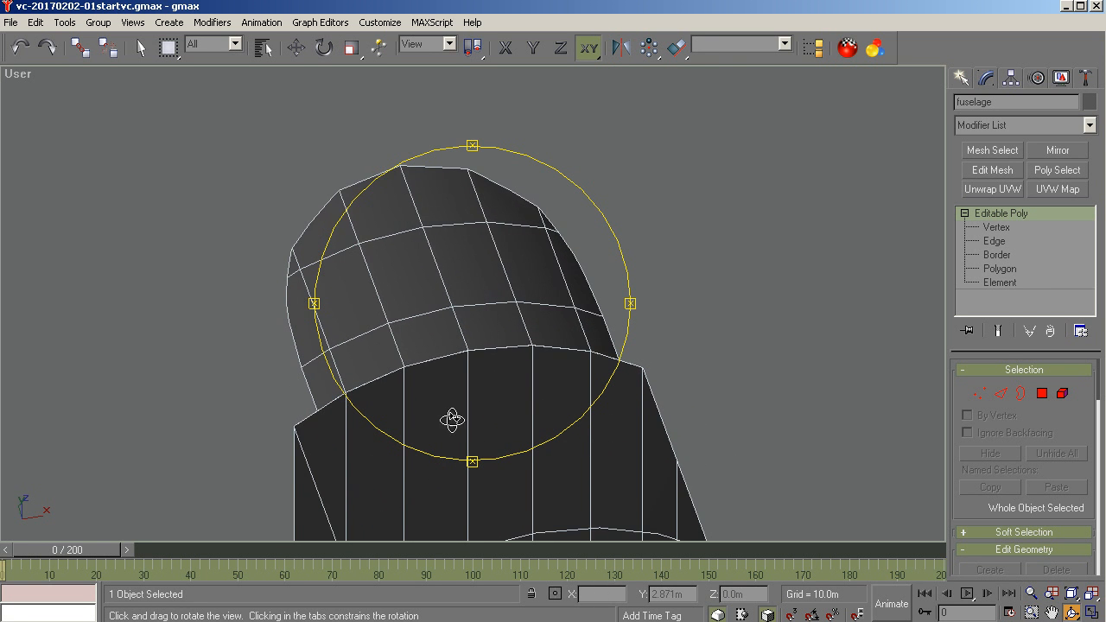
pyautogui.moveTo(481, 382); pyautogui.dragTo(305, 306)
pyautogui.press('r')
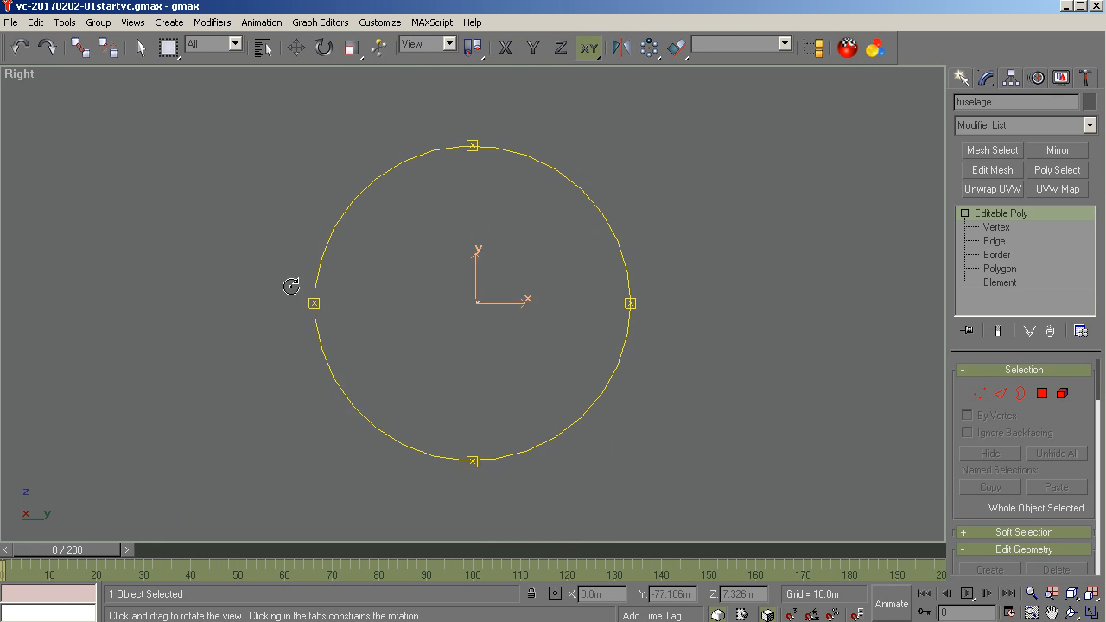
# - Select the vertices along the bulkhead's curved top where it meets the cowling, and check the selection from an angle
pyautogui.click(998, 227)
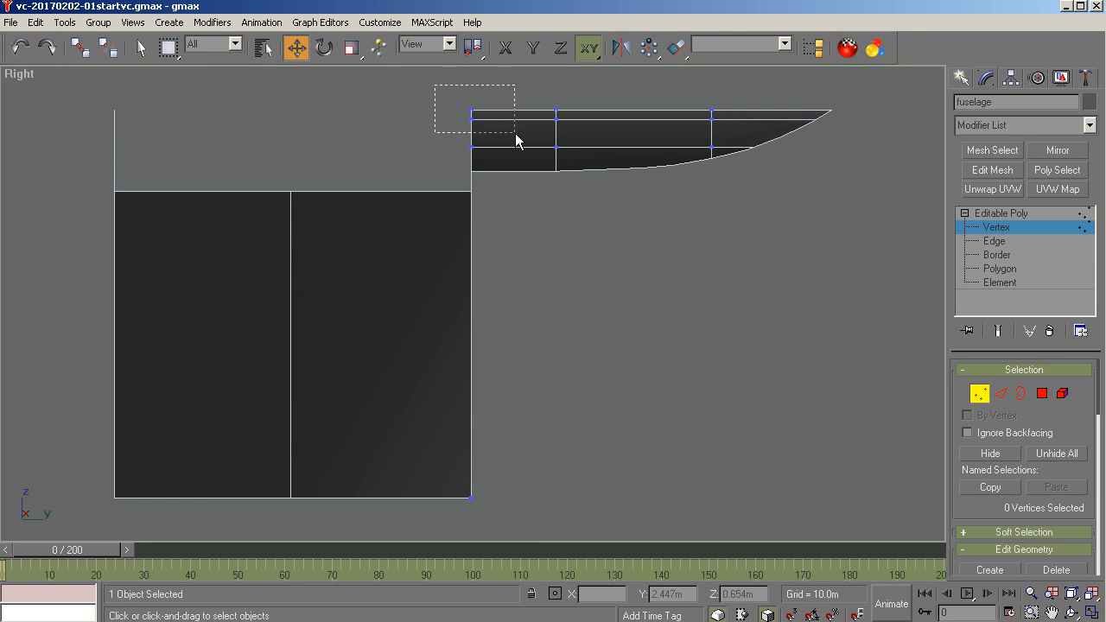
pyautogui.moveTo(544, 147); pyautogui.dragTo(547, 157)
pyautogui.moveTo(545, 158); pyautogui.dragTo(544, 160)
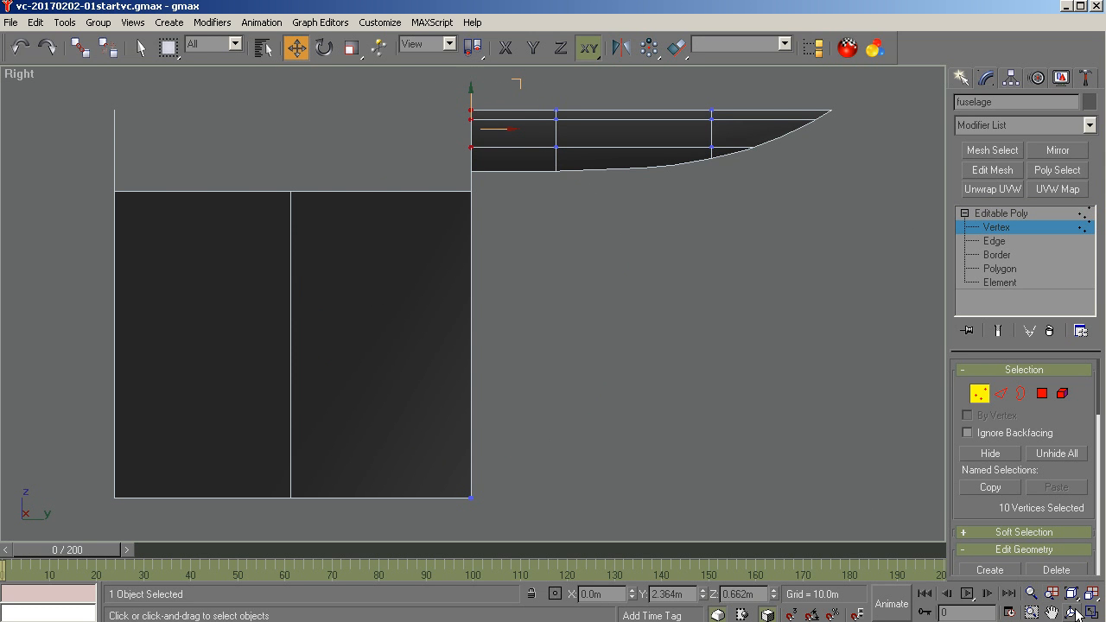
pyautogui.click(1072, 612)
pyautogui.moveTo(556, 361); pyautogui.dragTo(591, 360)
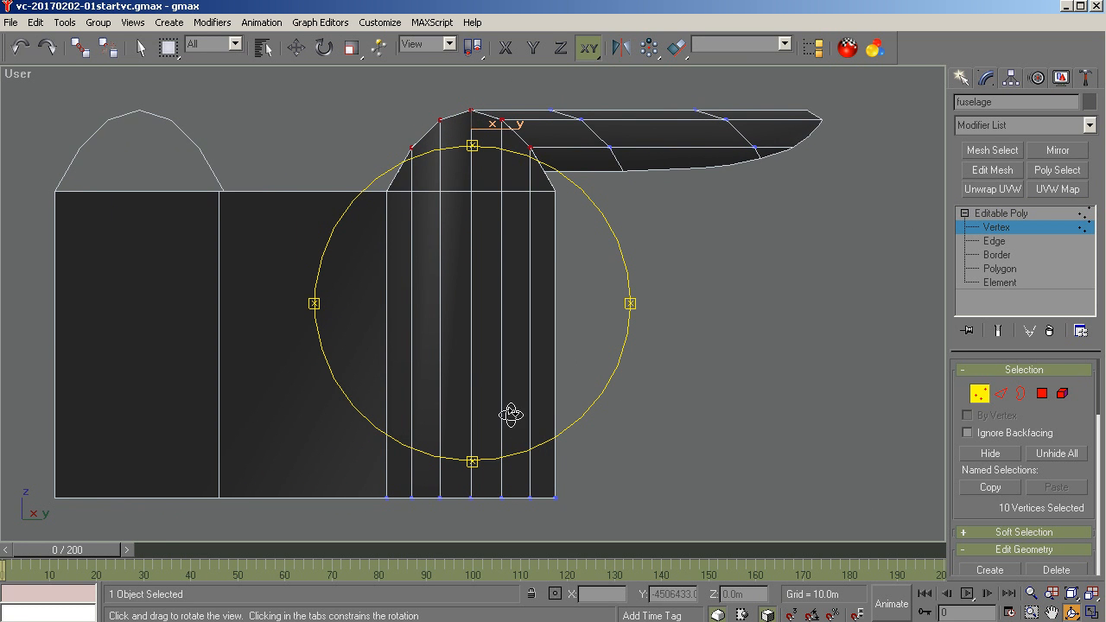
pyautogui.moveTo(511, 416); pyautogui.dragTo(447, 315)
pyautogui.press('r')
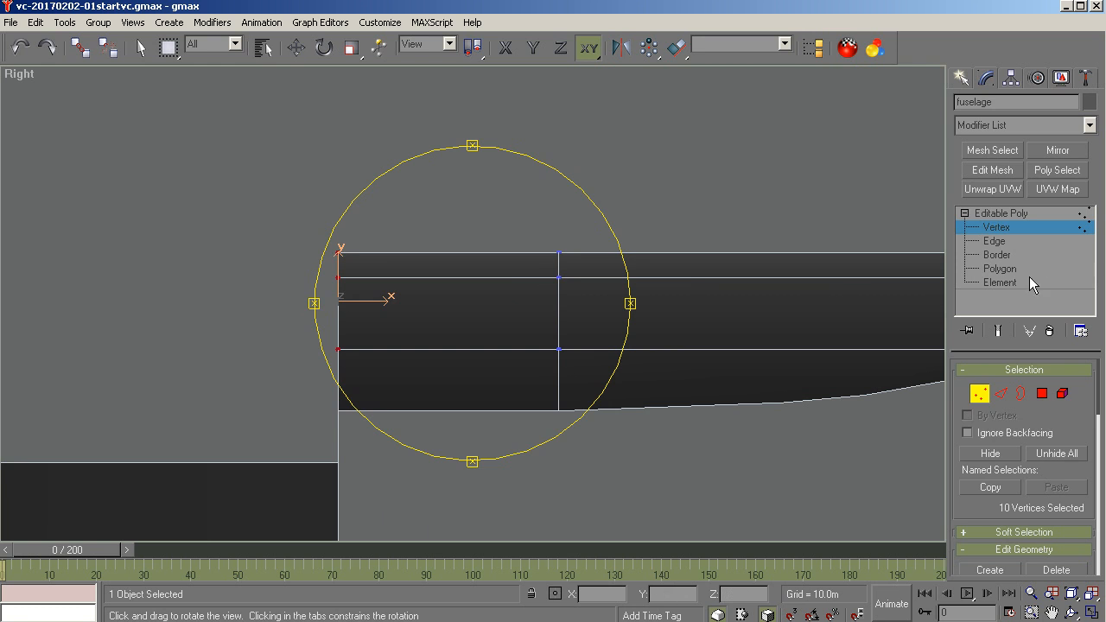
# - Select all the cowling polygons ahead of the bulkhead, and check the selection from an angle
pyautogui.click(1000, 269)
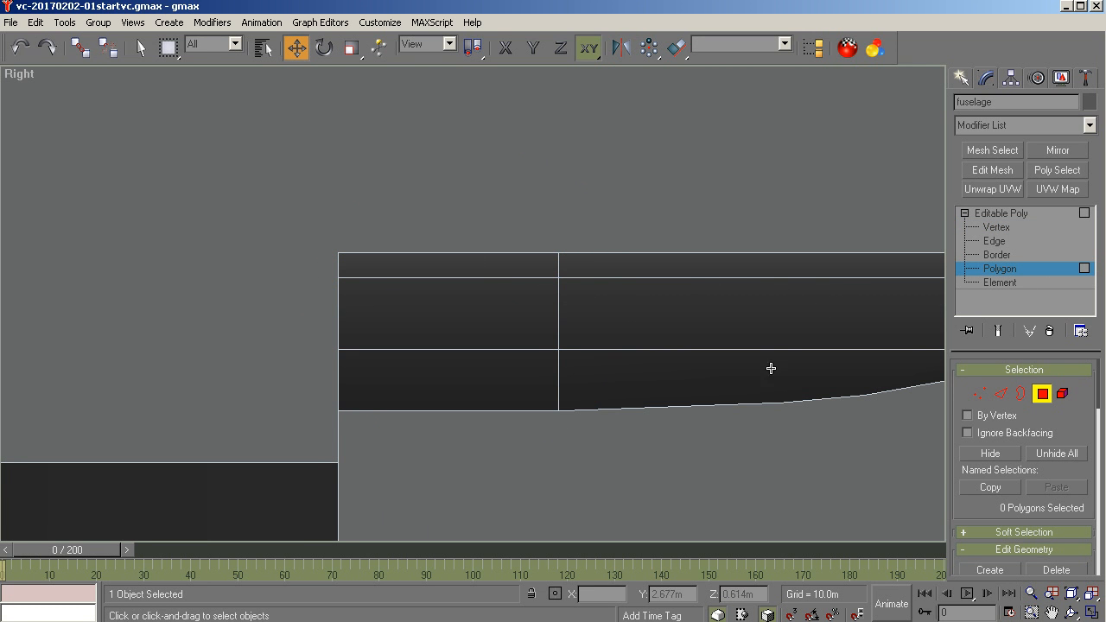
pyautogui.click(1051, 611)
pyautogui.moveTo(821, 461); pyautogui.dragTo(538, 497)
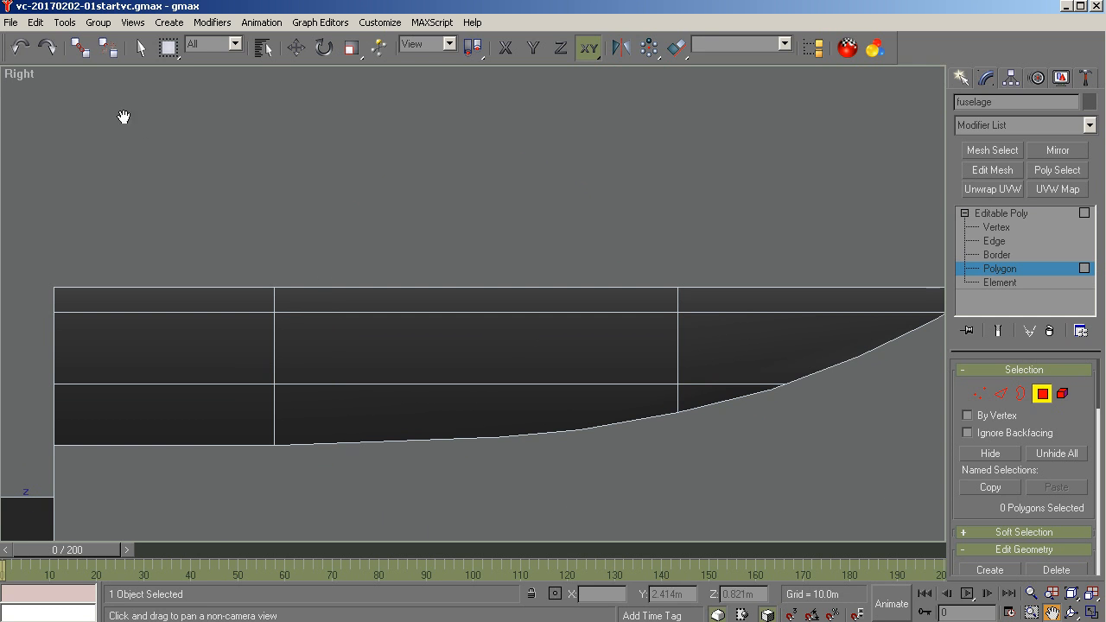
pyautogui.click(140, 48)
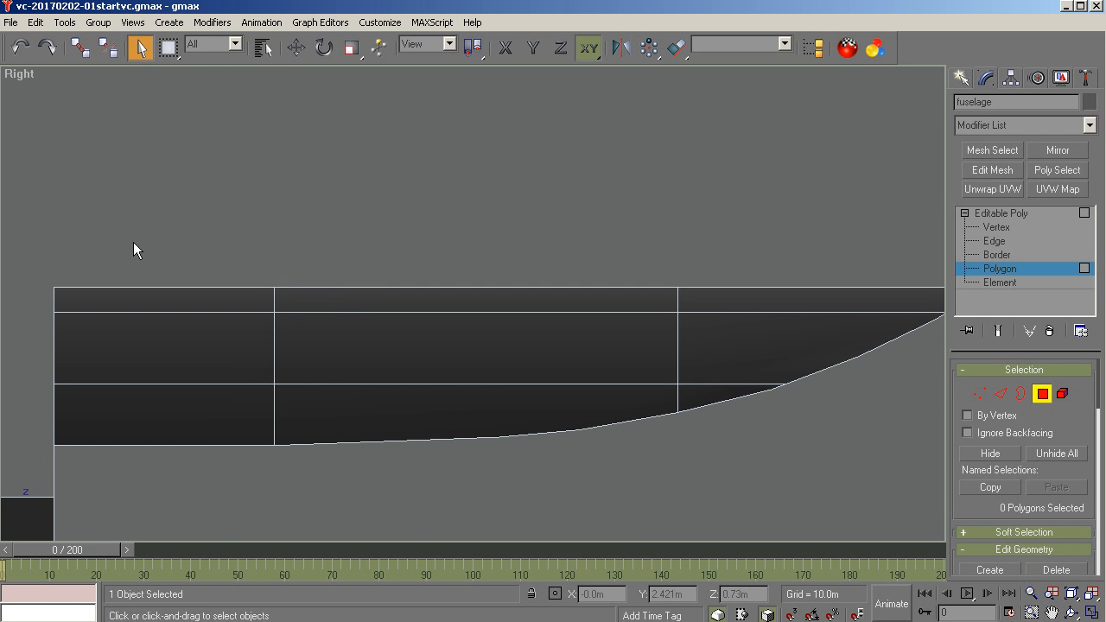
pyautogui.moveTo(349, 330); pyautogui.dragTo(634, 390)
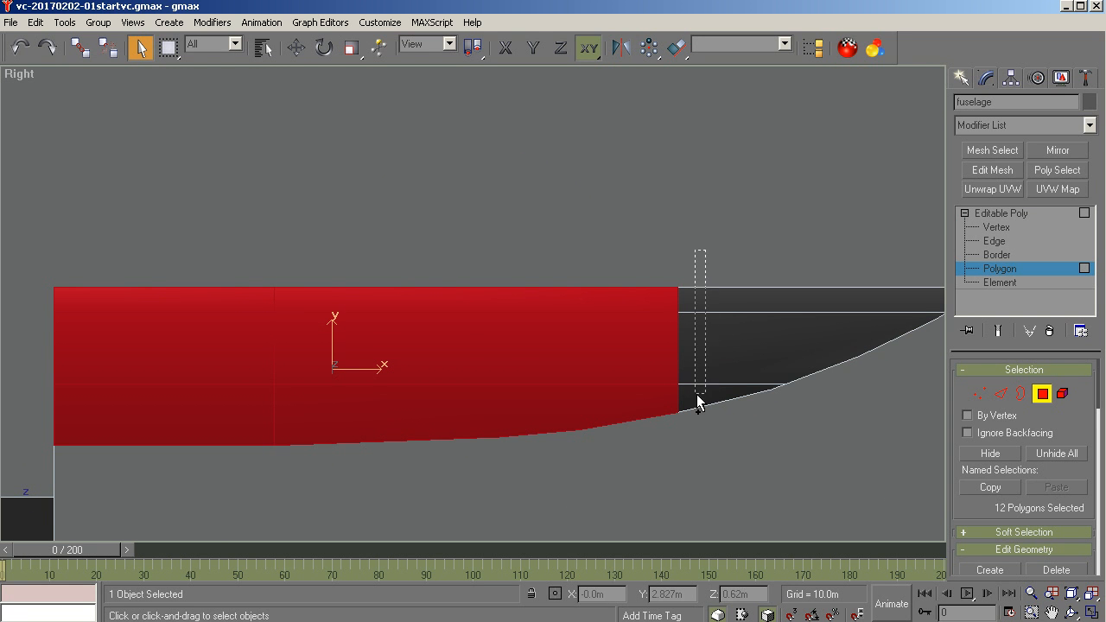
pyautogui.hotkey('ctrl', 'a')
pyautogui.click(1069, 610)
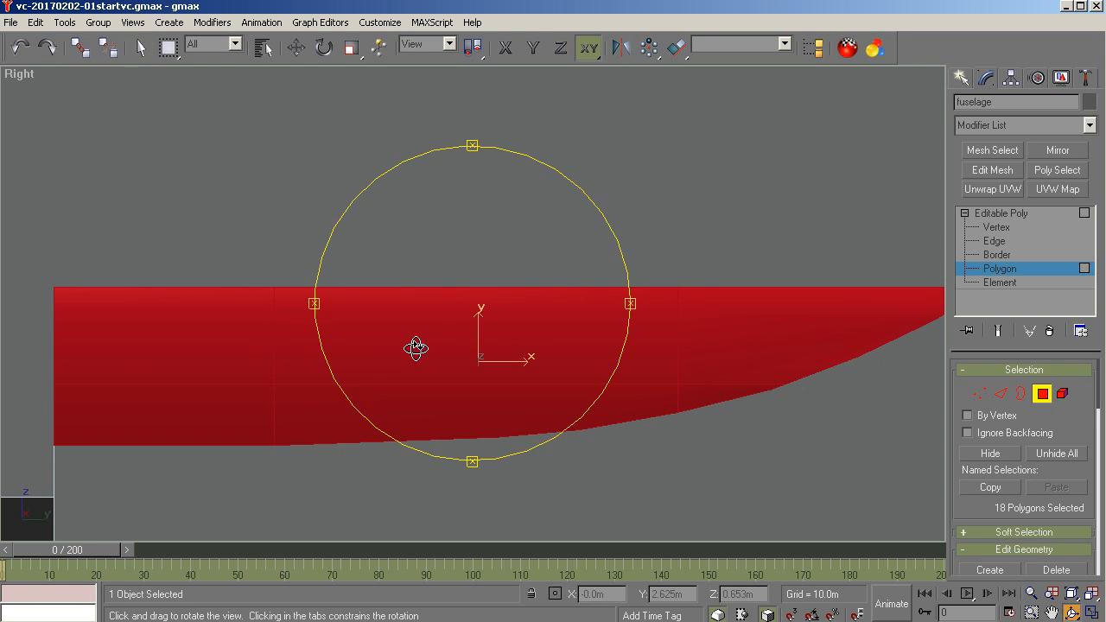
pyautogui.moveTo(414, 346); pyautogui.dragTo(396, 378)
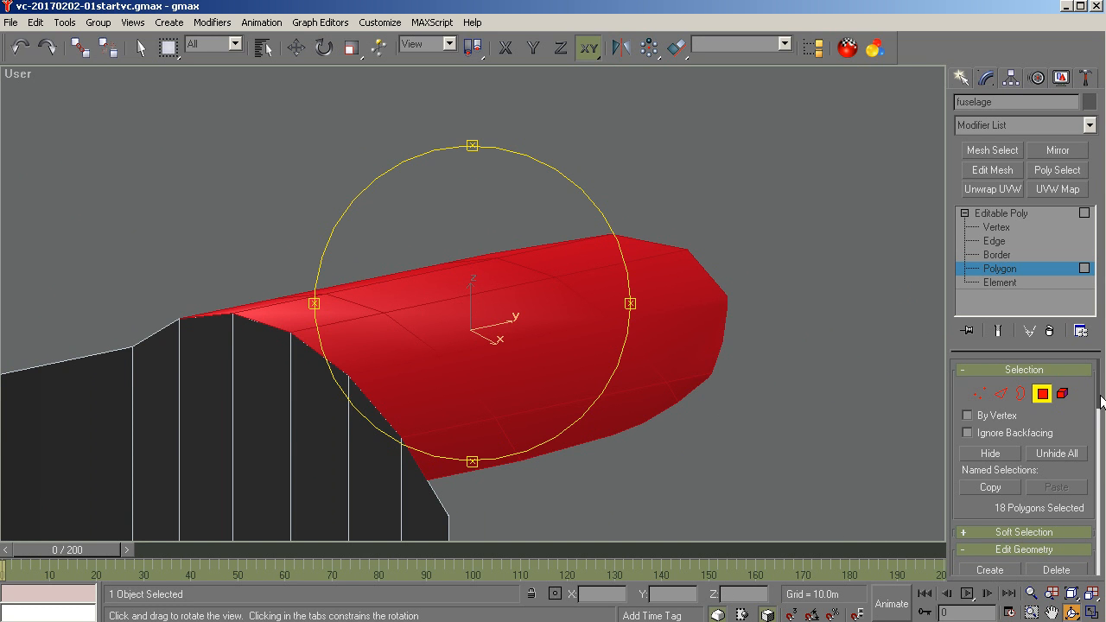
# - Extrude the selected cowling polygons slightly outward as a group to give the cowling a thin raised layer
pyautogui.scroll(-5, 1103, 399)
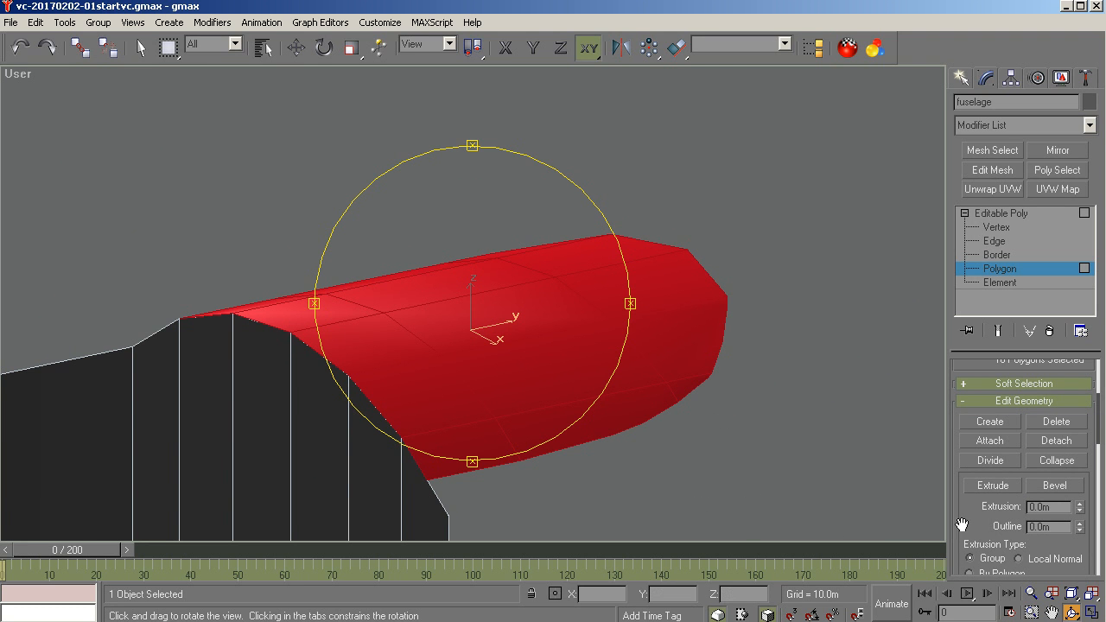
pyautogui.click(989, 485)
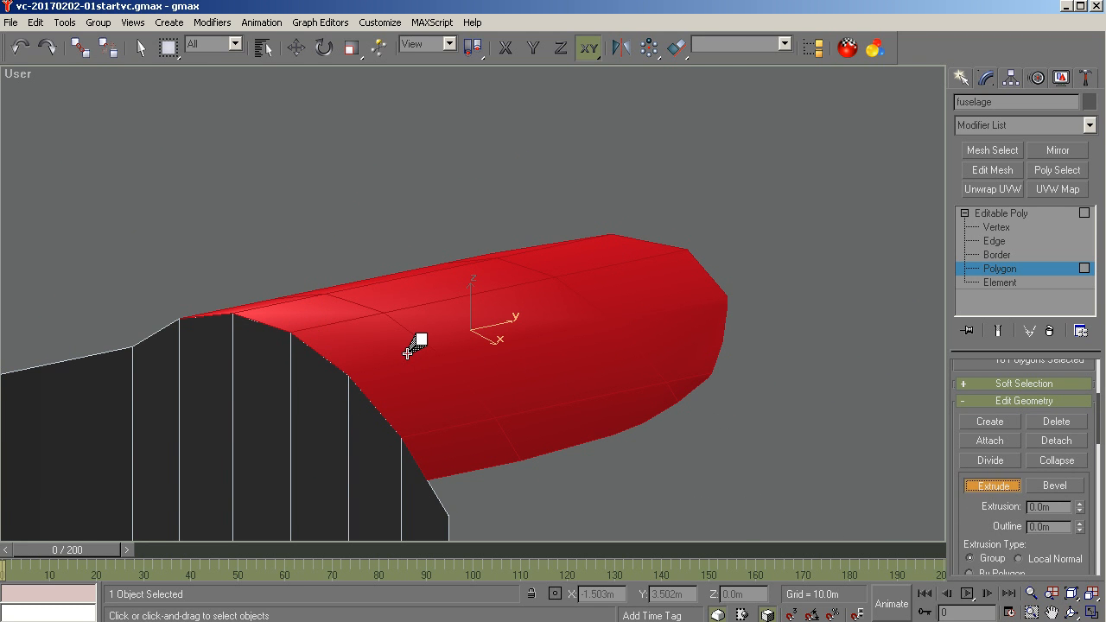
pyautogui.moveTo(406, 353); pyautogui.dragTo(404, 348)
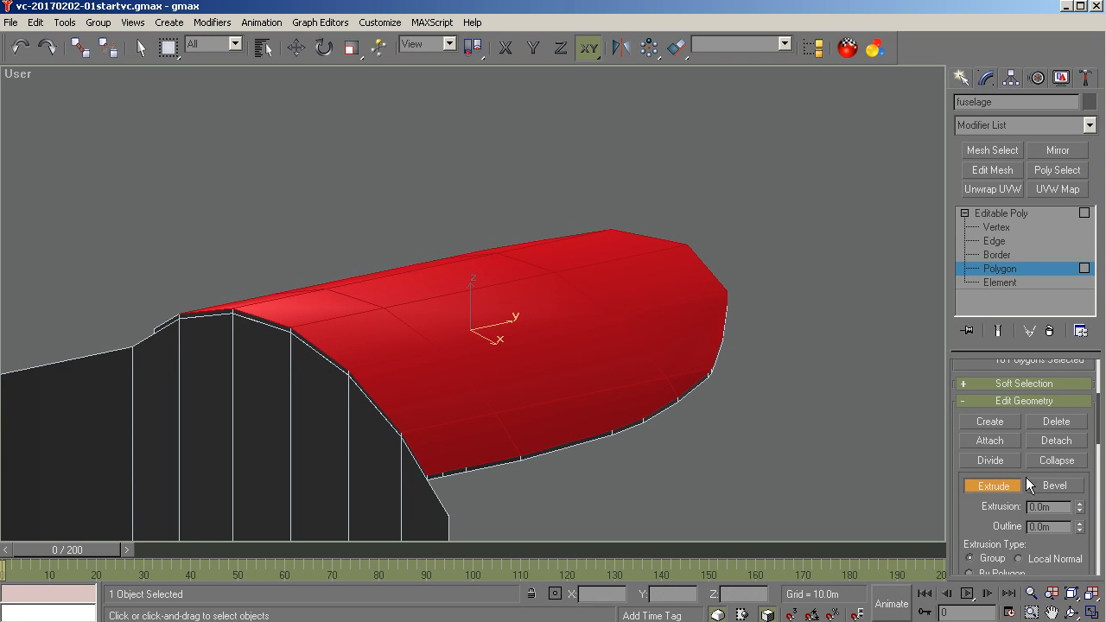
pyautogui.click(995, 486)
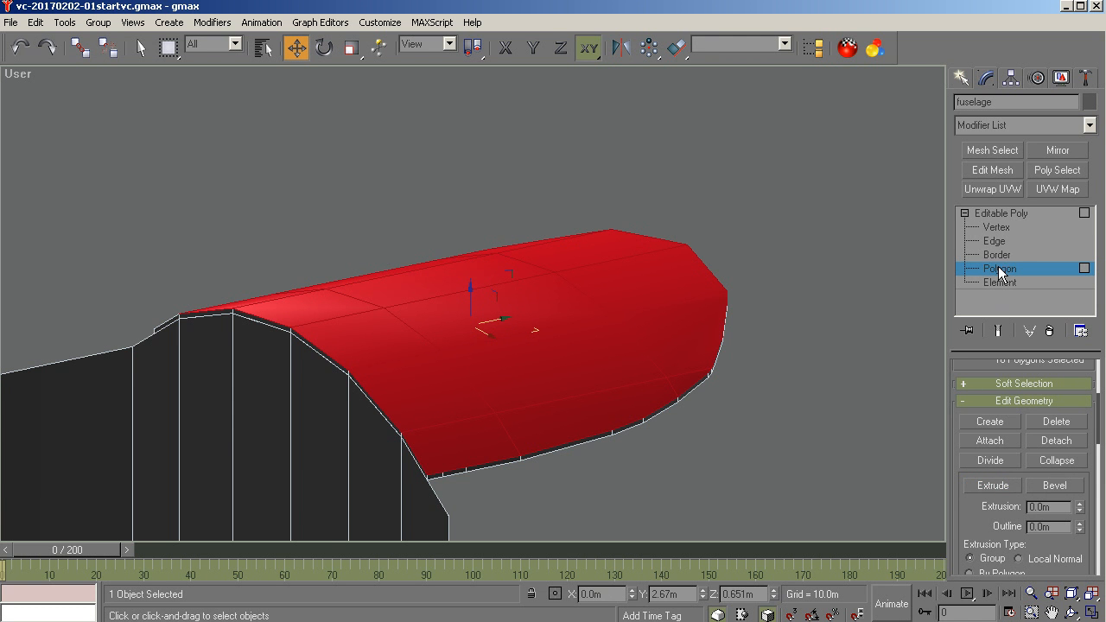
# - Inspect the extruded cowling layer and its rear edge at vertex level from the side and at an angle
pyautogui.click(997, 227)
pyautogui.click(1070, 612)
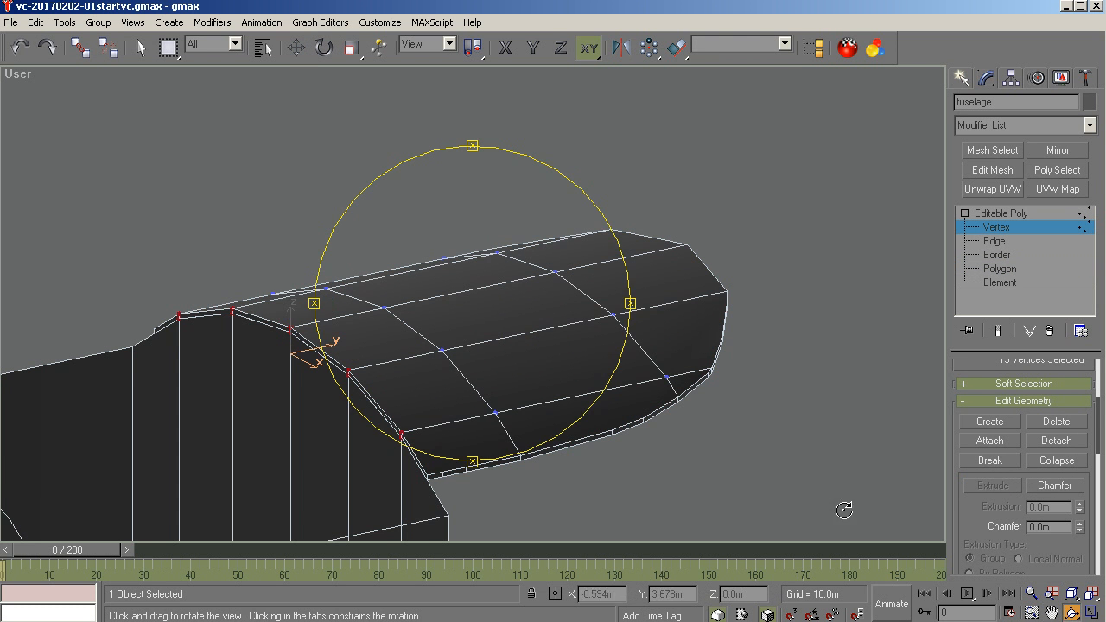
pyautogui.moveTo(514, 378); pyautogui.dragTo(474, 338)
pyautogui.press('r')
pyautogui.scroll(-3, 259, 274)
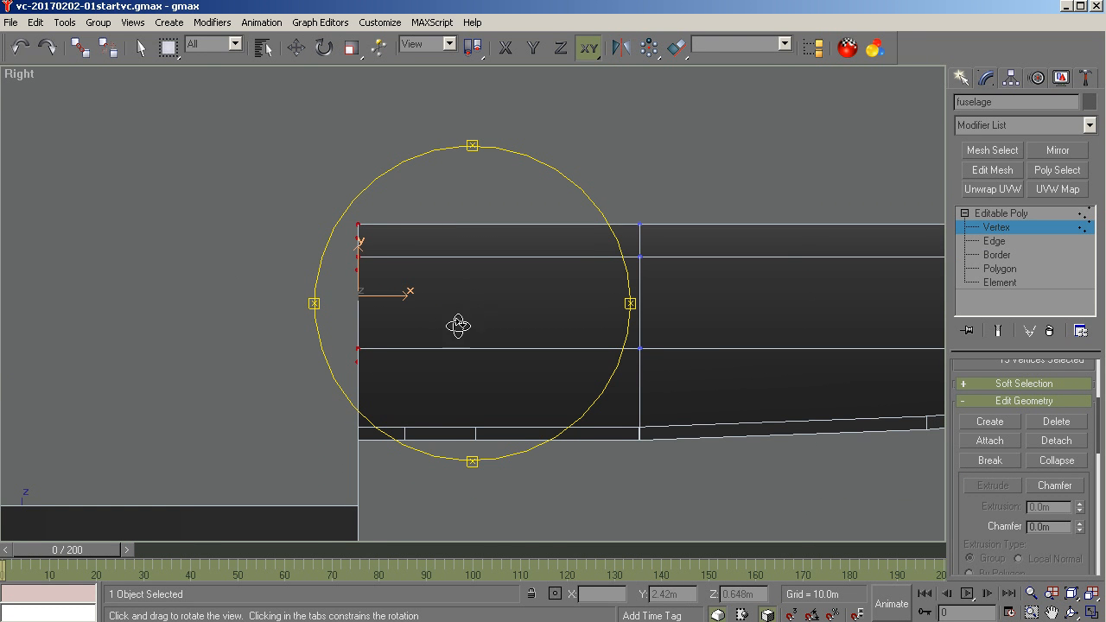
pyautogui.moveTo(457, 323); pyautogui.dragTo(210, 328)
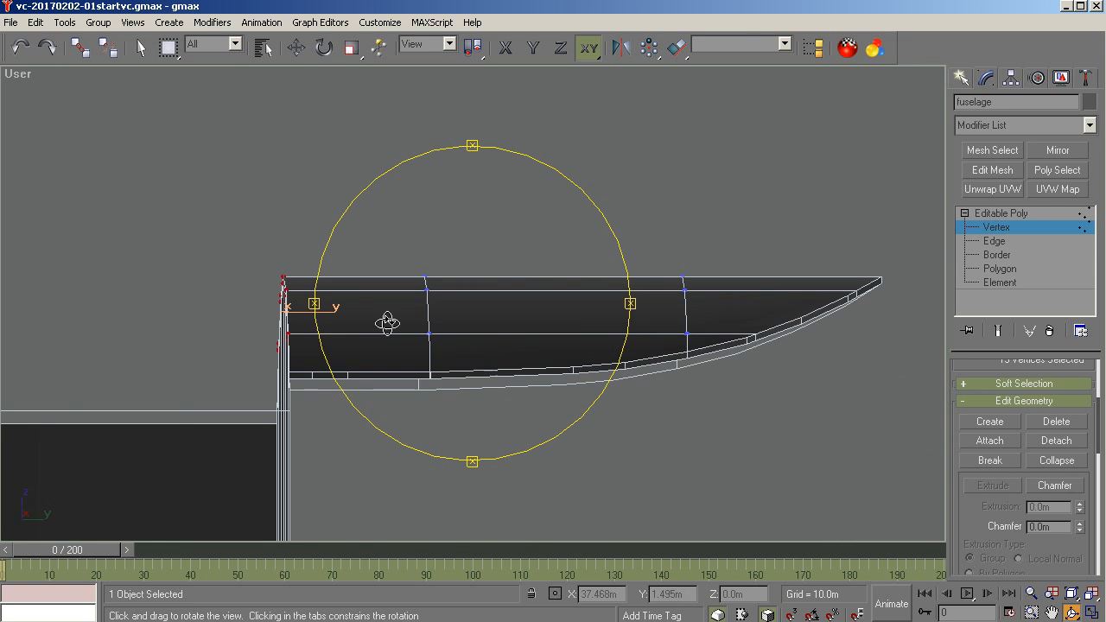
pyautogui.moveTo(388, 321); pyautogui.dragTo(398, 335)
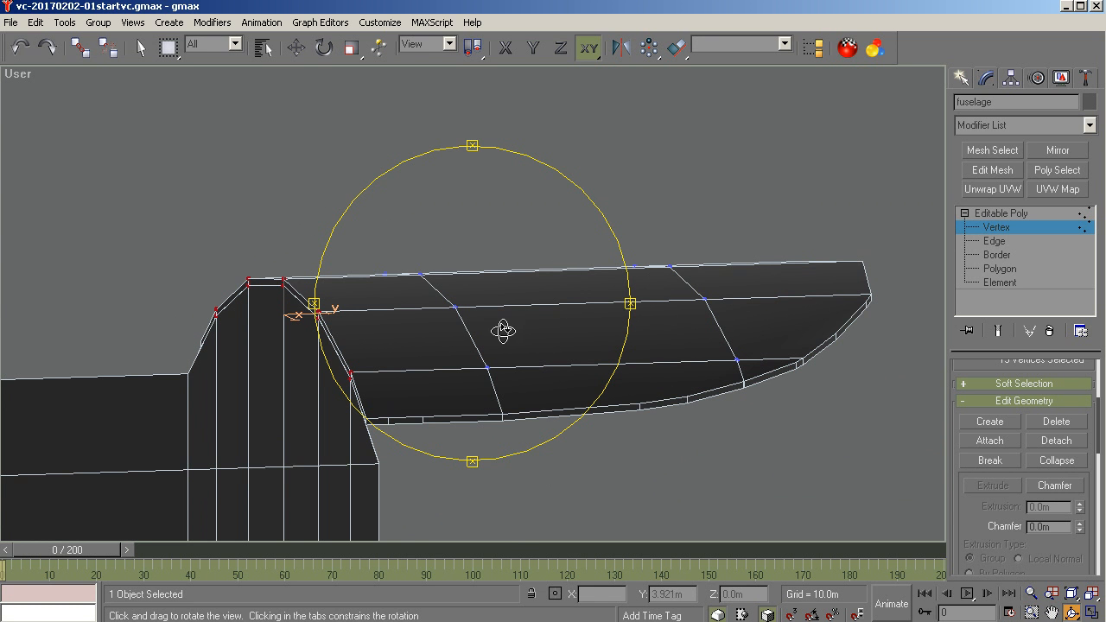
pyautogui.moveTo(503, 328); pyautogui.dragTo(471, 316)
pyautogui.press('r')
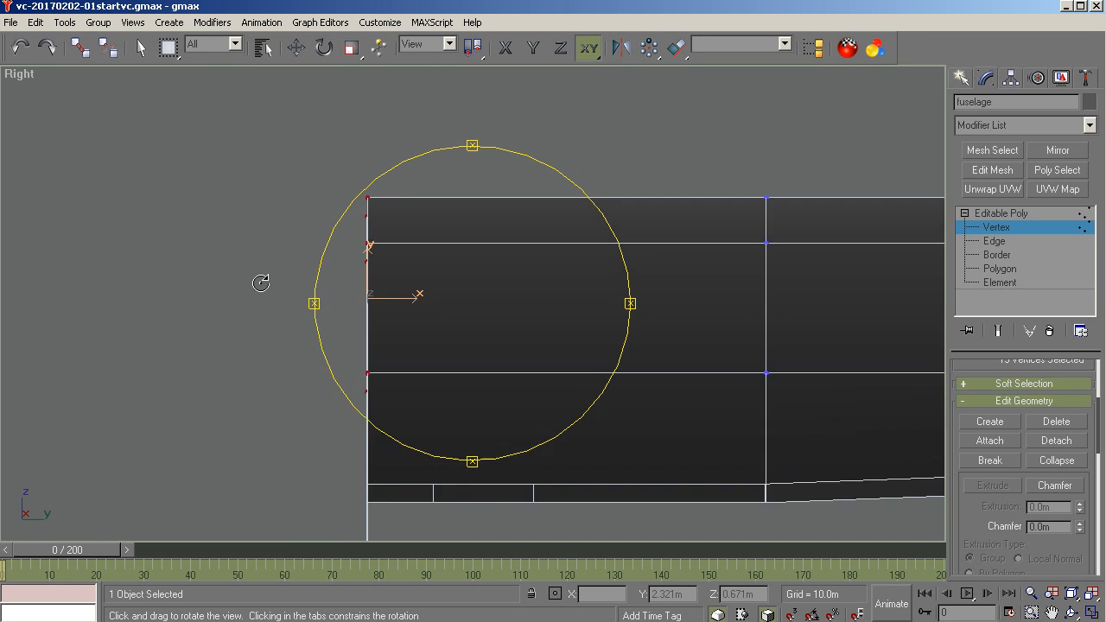
# - Add the next vertex ring forward on the cowling to the selected rear-edge vertices, and check the combined selection
pyautogui.press('w')
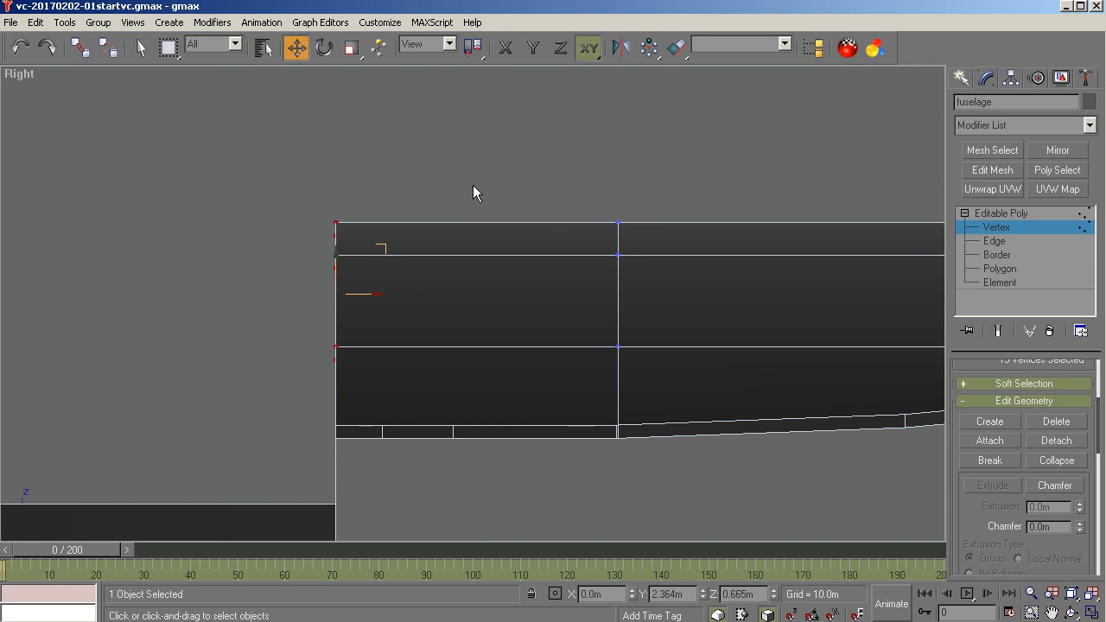
pyautogui.moveTo(651, 361); pyautogui.dragTo(651, 364)
pyautogui.click(1054, 613)
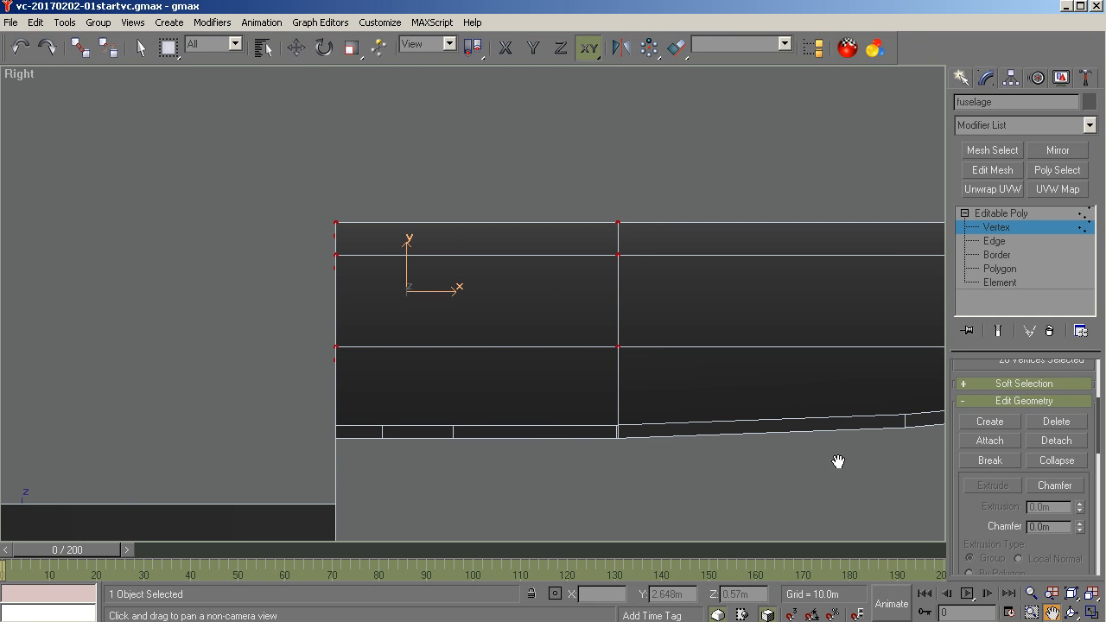
pyautogui.moveTo(839, 395); pyautogui.dragTo(525, 439)
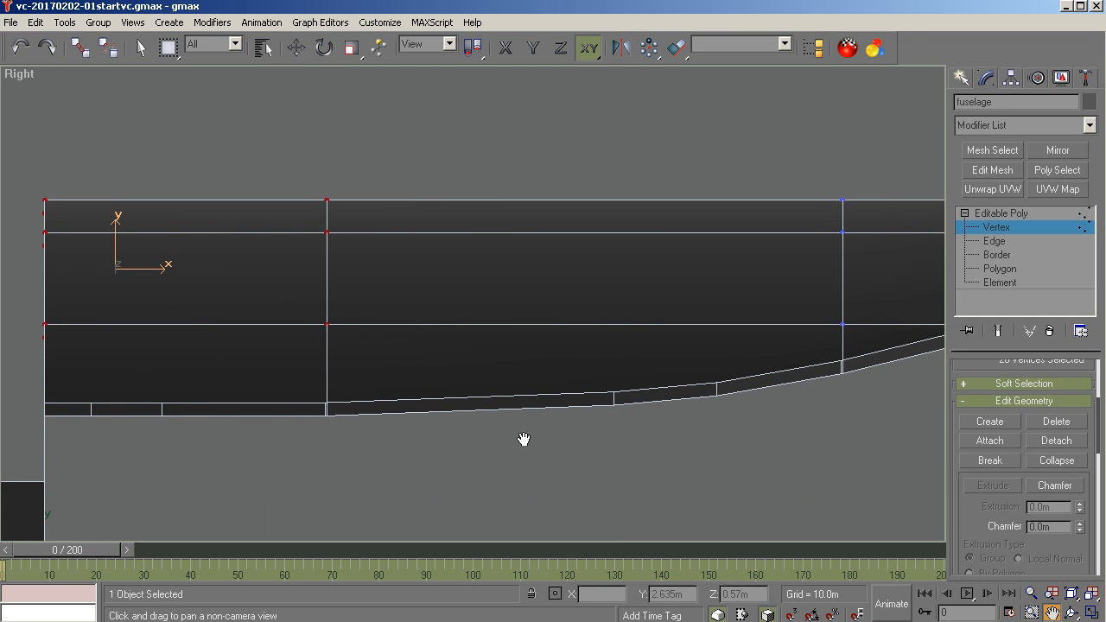
pyautogui.hotkey('ctrl', 'r')
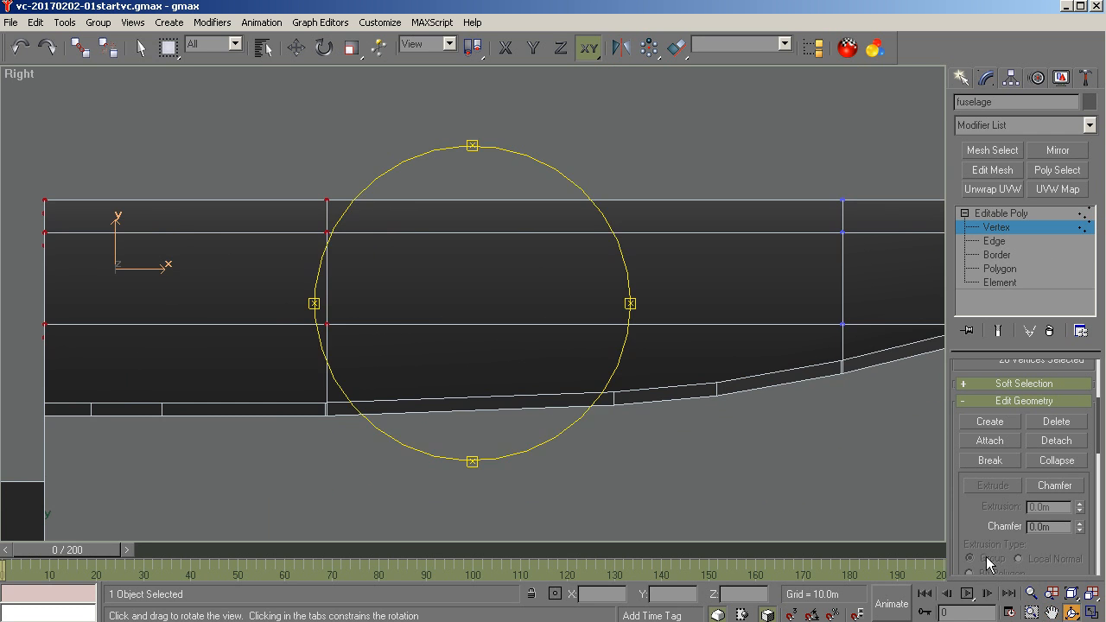
pyautogui.moveTo(436, 318); pyautogui.dragTo(466, 323)
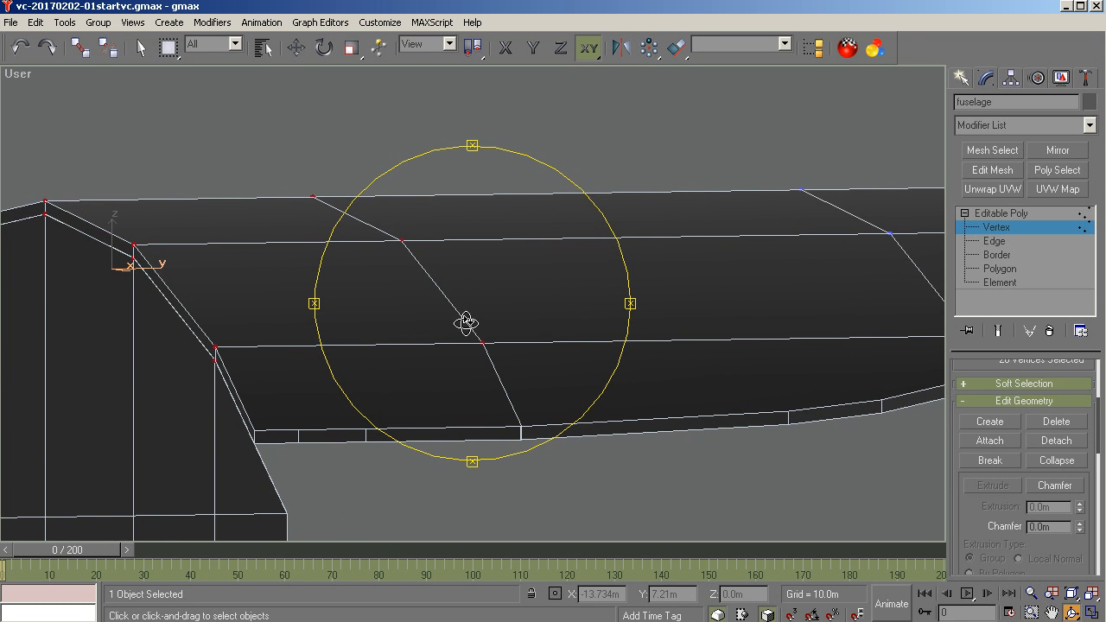
# - Restrict movement to the Z axis and raise the selected bulkhead and cowling vertices slightly
pyautogui.rightClick(465, 323)
pyautogui.scroll(-2, 454, 317)
pyautogui.scroll(-2, 561, 292)
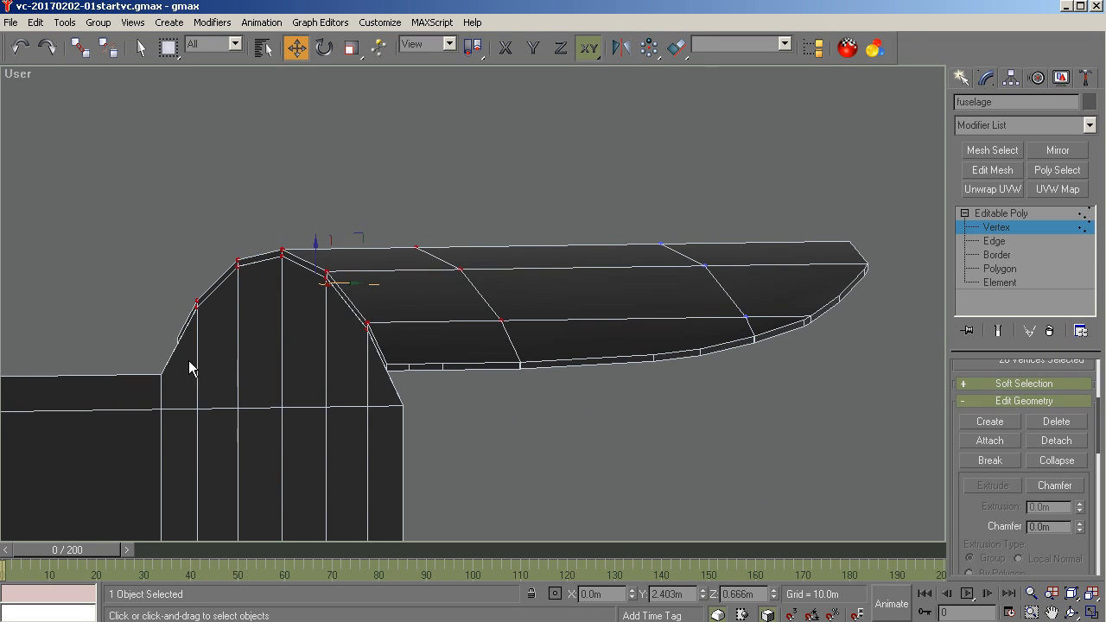
pyautogui.scroll(3, 188, 354)
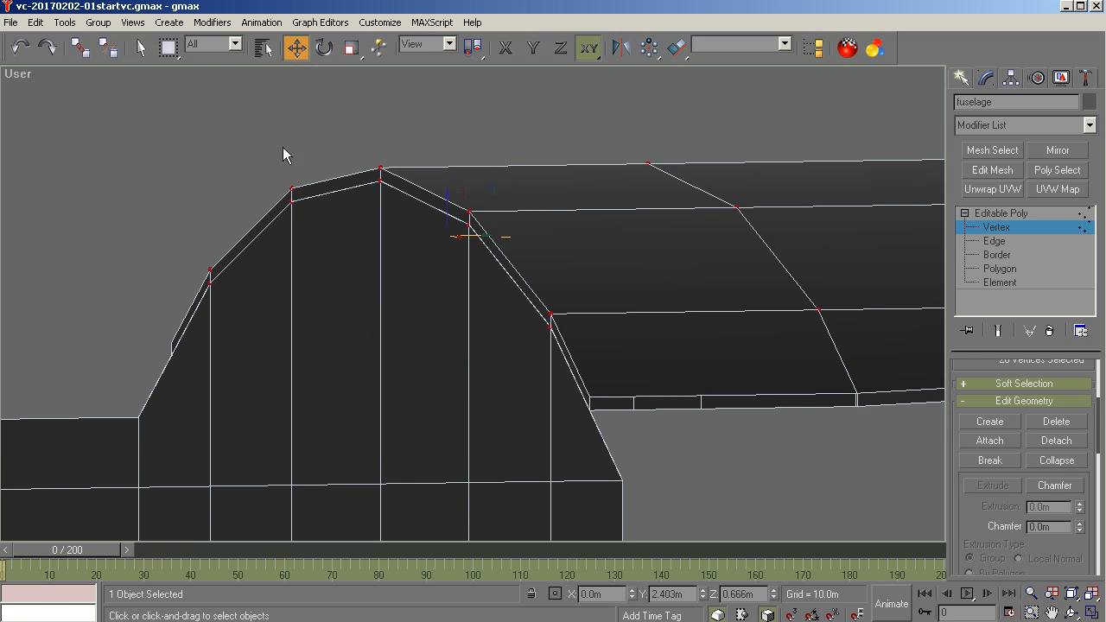
pyautogui.press('F7')
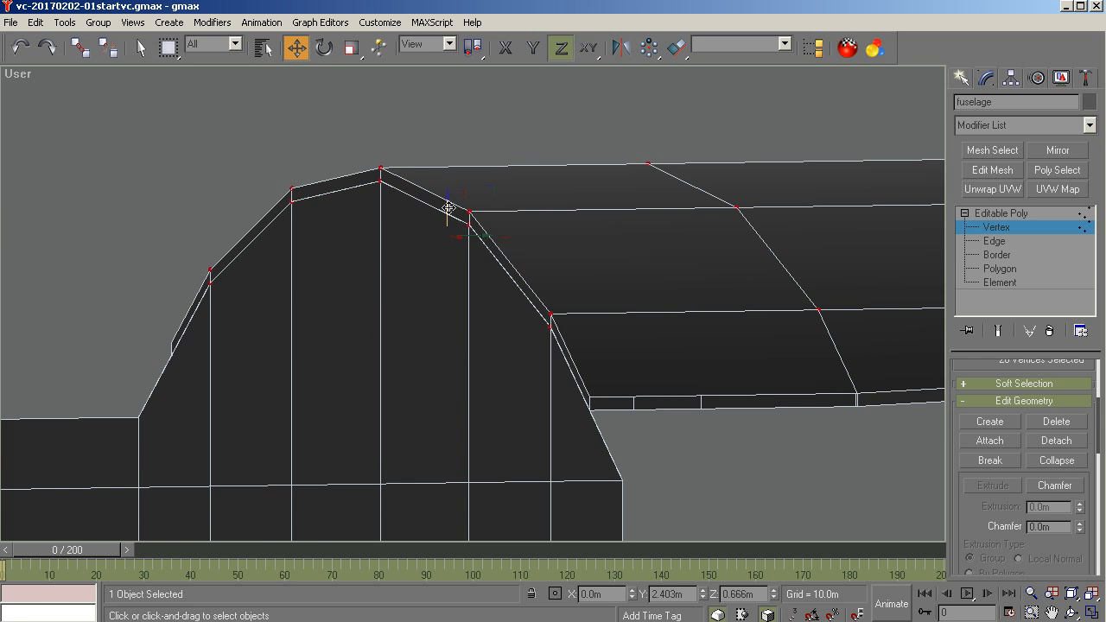
pyautogui.moveTo(448, 212); pyautogui.dragTo(442, 188)
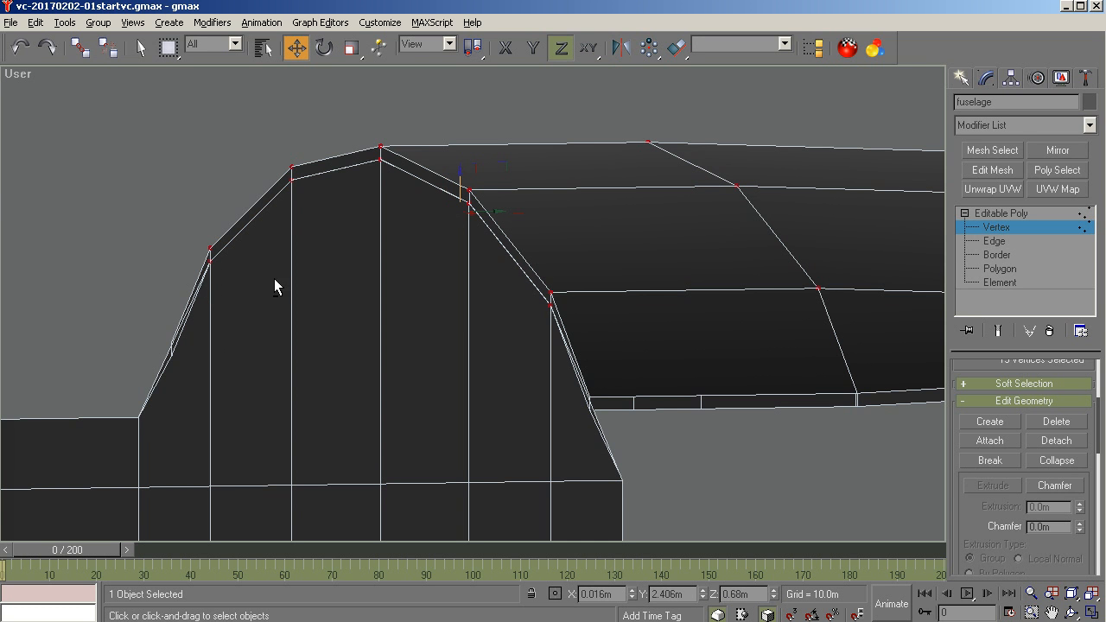
# - Remove bulkhead vertices along the lower line of the cowling's raised rear edge from the current vertex selection, and check the rest
pyautogui.keyDown('ctrl'); pyautogui.click(212, 259); pyautogui.keyUp('ctrl')
pyautogui.keyDown('ctrl'); pyautogui.click(298, 181); pyautogui.keyUp('ctrl')
pyautogui.keyDown('ctrl'); pyautogui.click(385, 160); pyautogui.keyUp('ctrl')
pyautogui.keyDown('ctrl'); pyautogui.click(558, 310); pyautogui.keyUp('ctrl')
pyautogui.click(1071, 612)
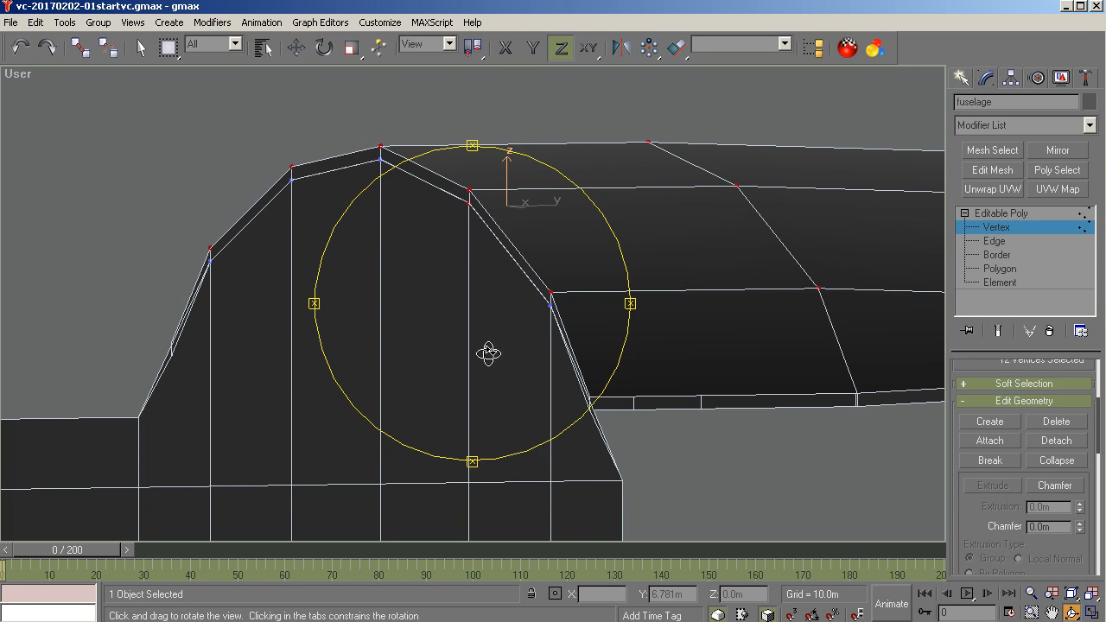
pyautogui.moveTo(489, 353); pyautogui.dragTo(494, 383)
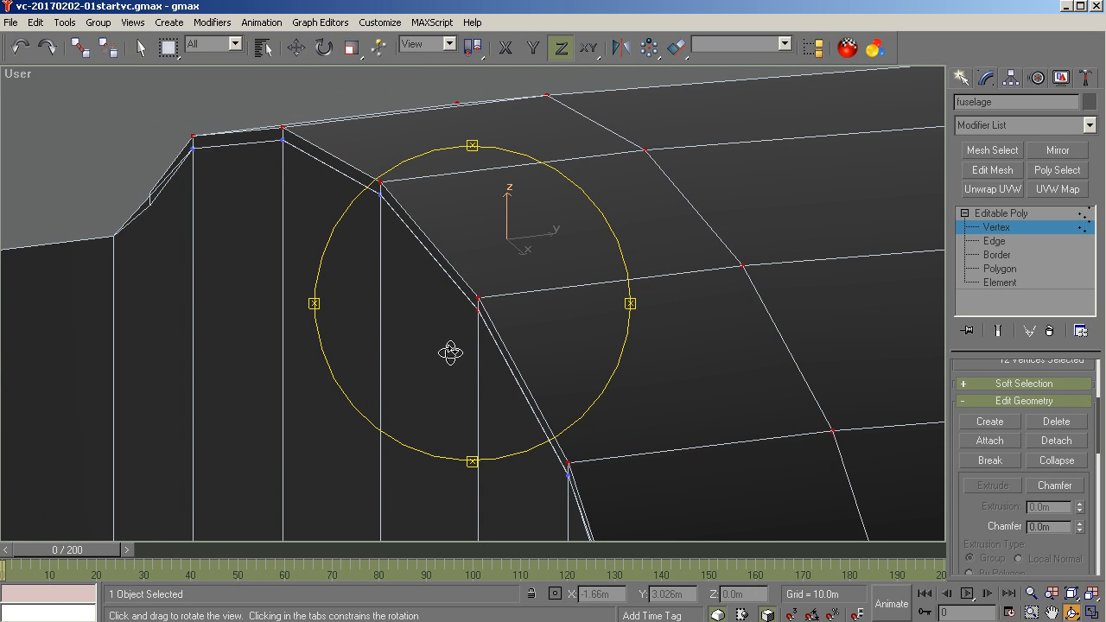
pyautogui.press('w')
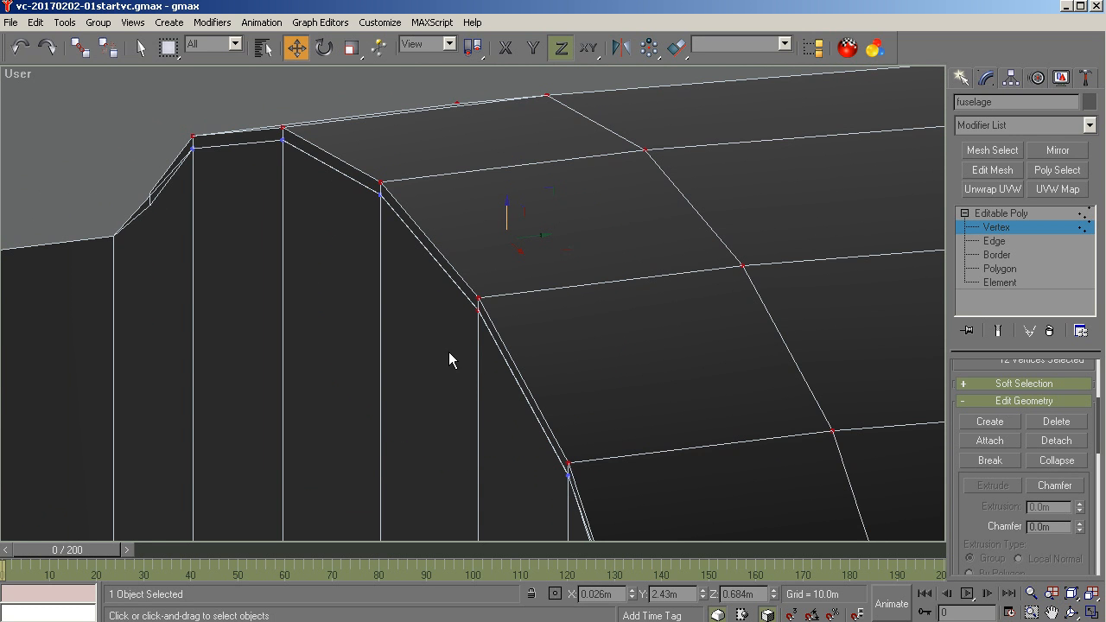
# - Undo the recent vertex selection changes and raises until the cowling's rear edge is level with the bulkhead top
pyautogui.click(21, 50)
pyautogui.click(21, 50)
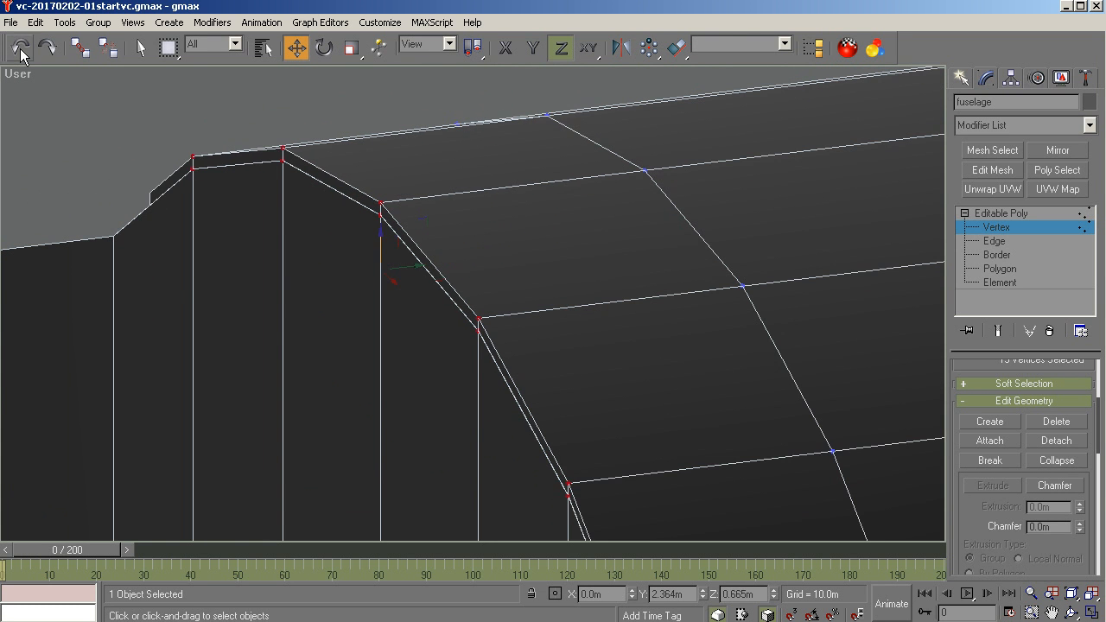
pyautogui.click(21, 50)
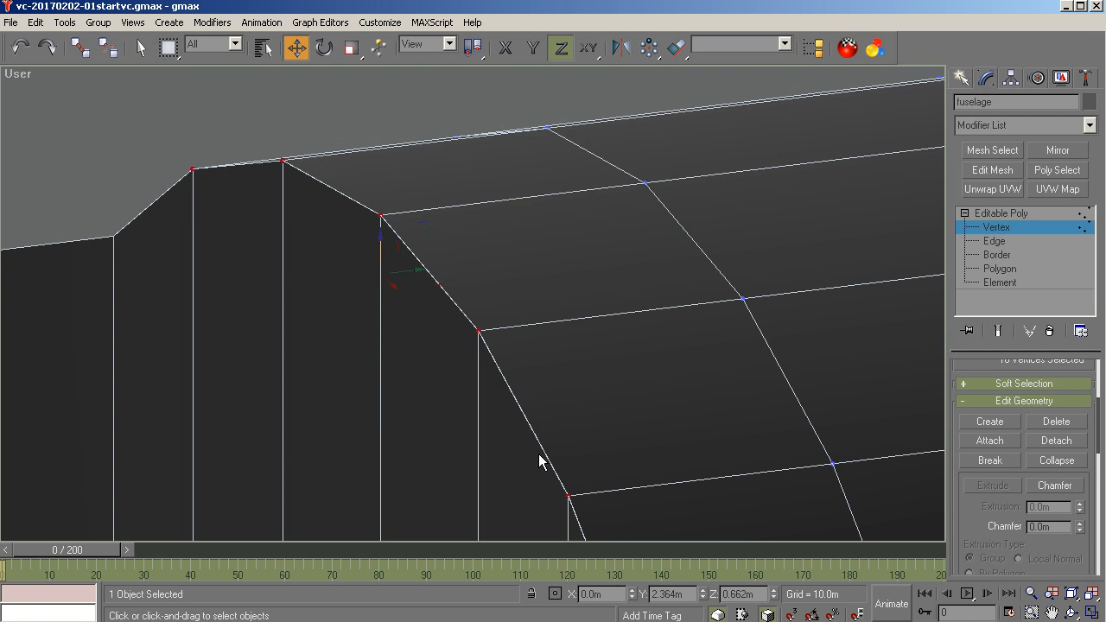
# - Examine the joint between the cowling's rear edge and the bulkhead top from behind, at an angle and from the side
pyautogui.click(1071, 613)
pyautogui.moveTo(437, 348); pyautogui.dragTo(493, 365)
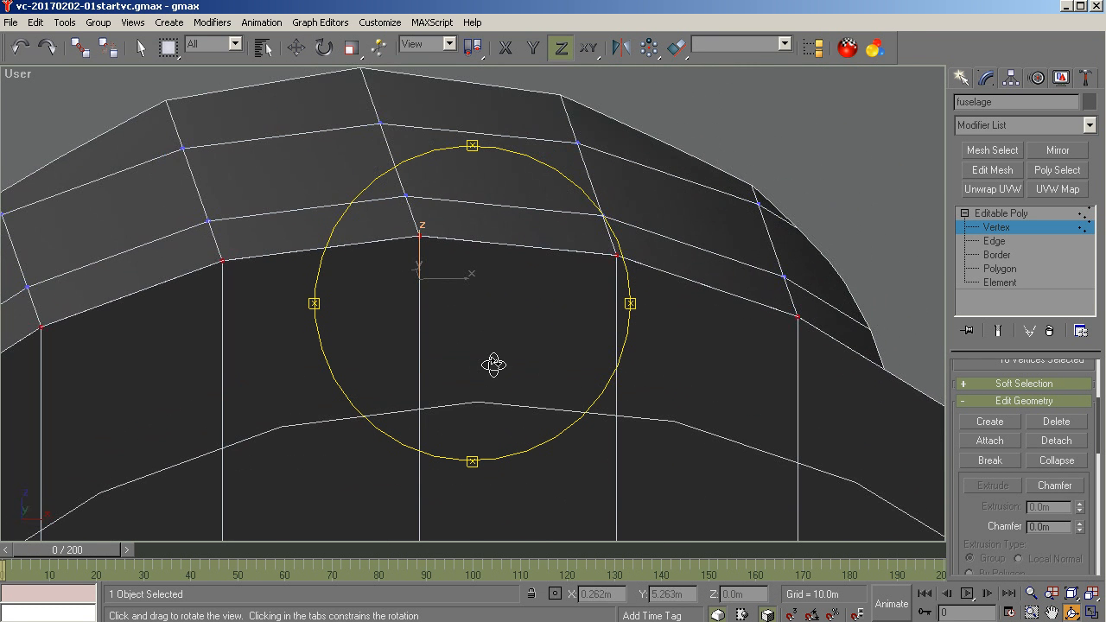
pyautogui.moveTo(355, 303); pyautogui.dragTo(460, 332)
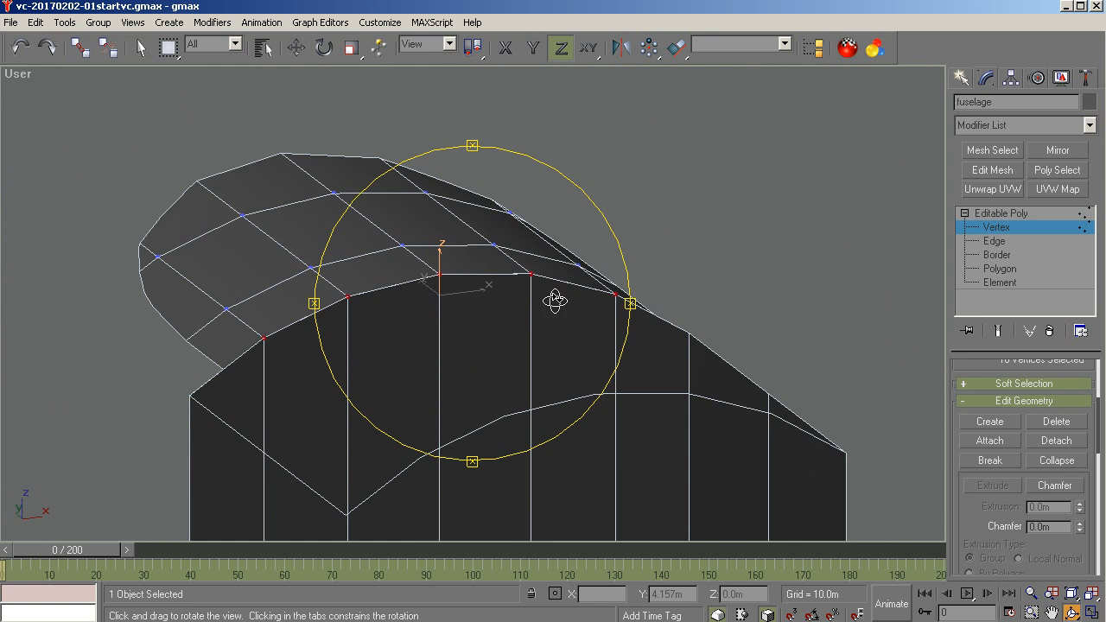
pyautogui.moveTo(556, 298); pyautogui.dragTo(513, 288)
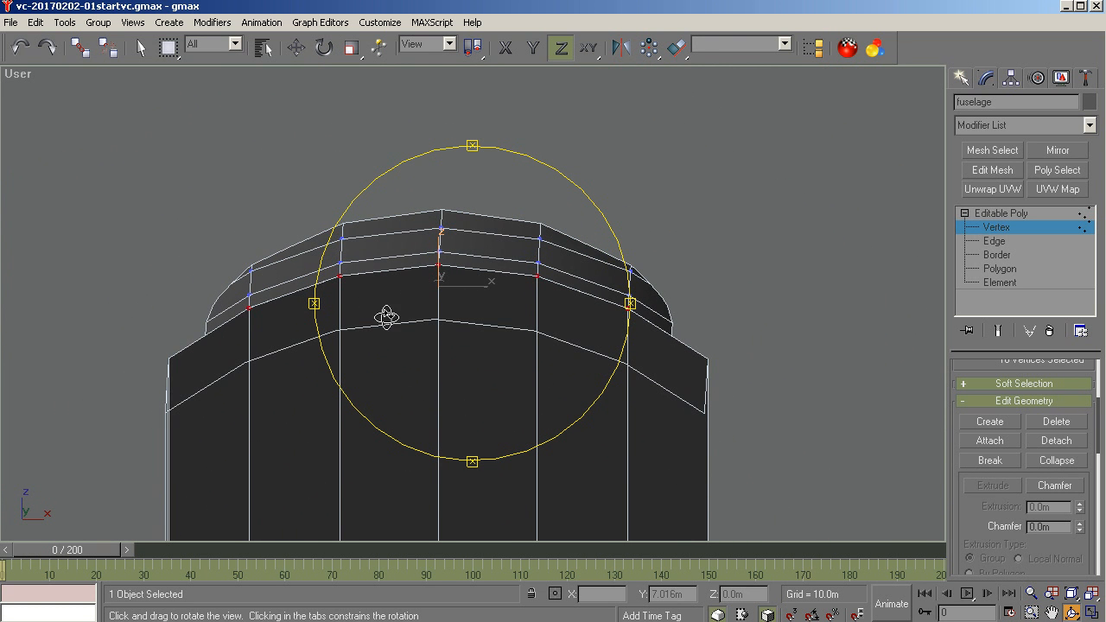
pyautogui.scroll(5, 392, 276)
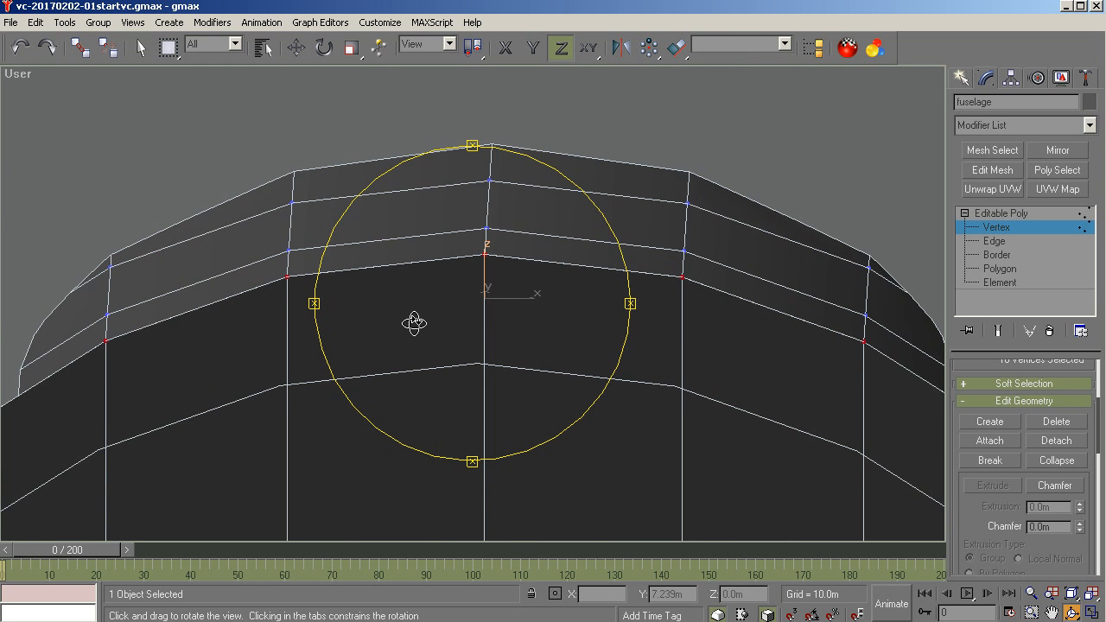
pyautogui.moveTo(412, 318); pyautogui.dragTo(436, 324)
pyautogui.scroll(-4, 550, 260)
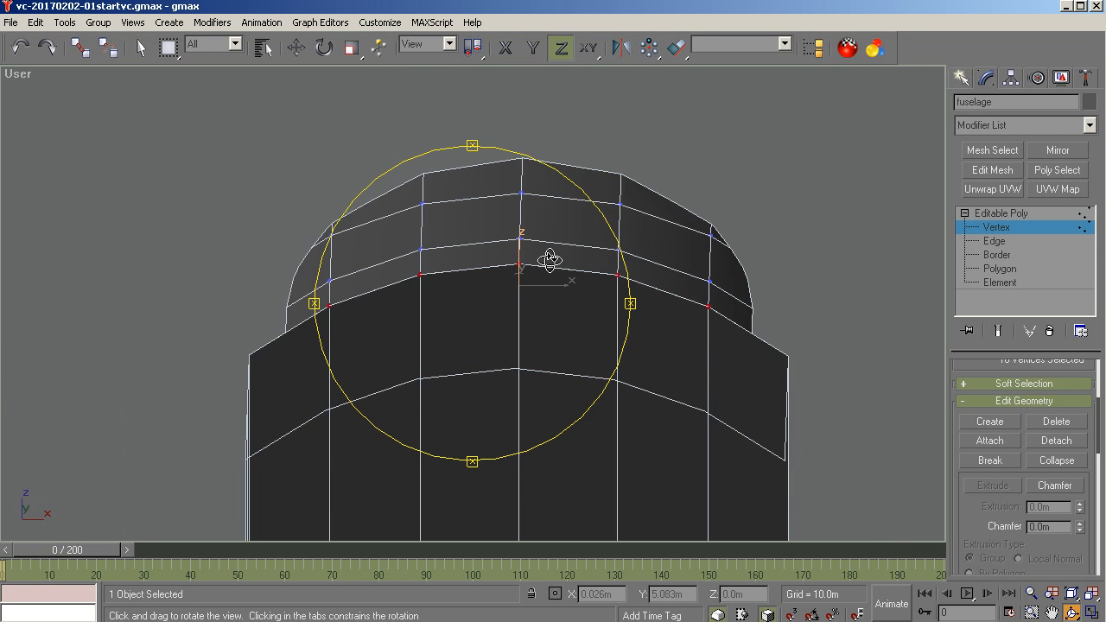
pyautogui.moveTo(501, 299); pyautogui.dragTo(434, 252)
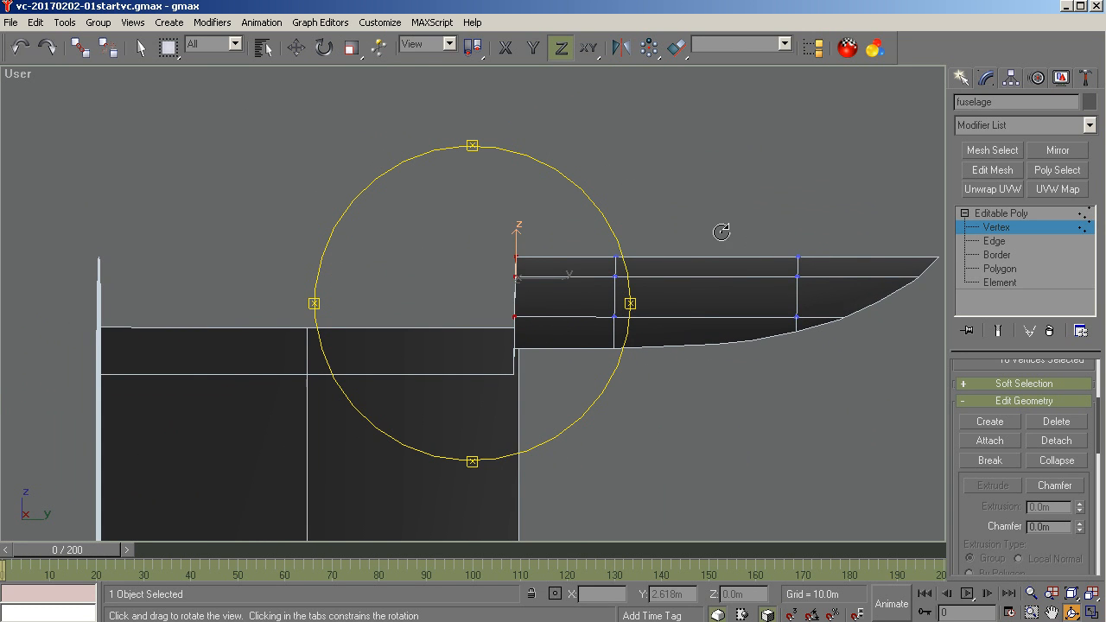
# - Select the five lengthwise edges in the rearmost cowling band at edge level, using the right view
pyautogui.press('r')
pyautogui.press('e')
pyautogui.scroll(-3, 237, 202)
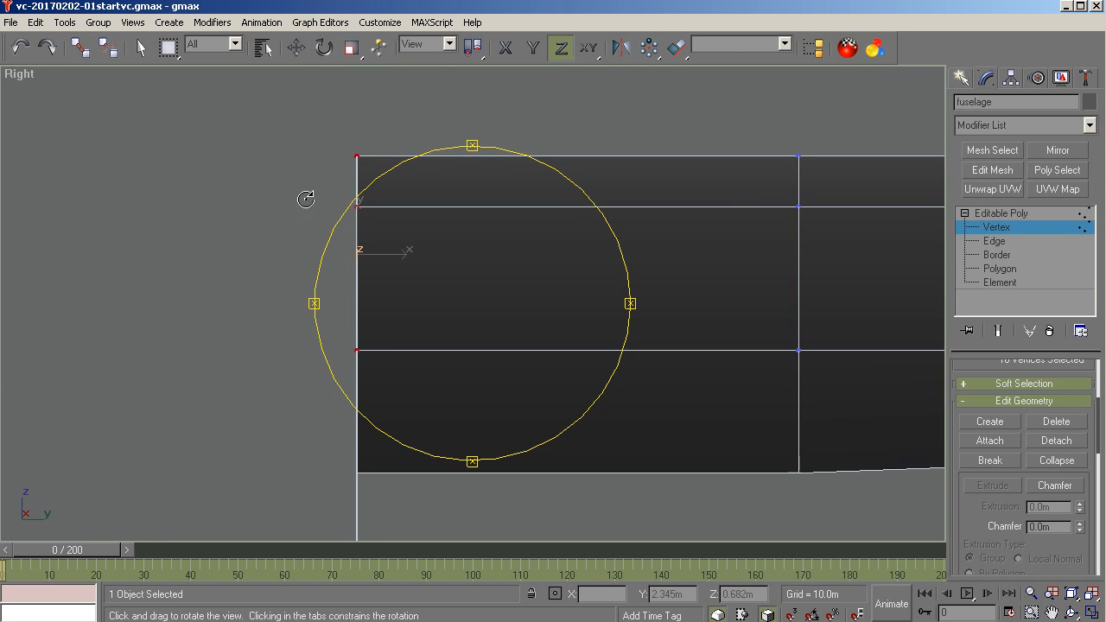
pyautogui.click(994, 241)
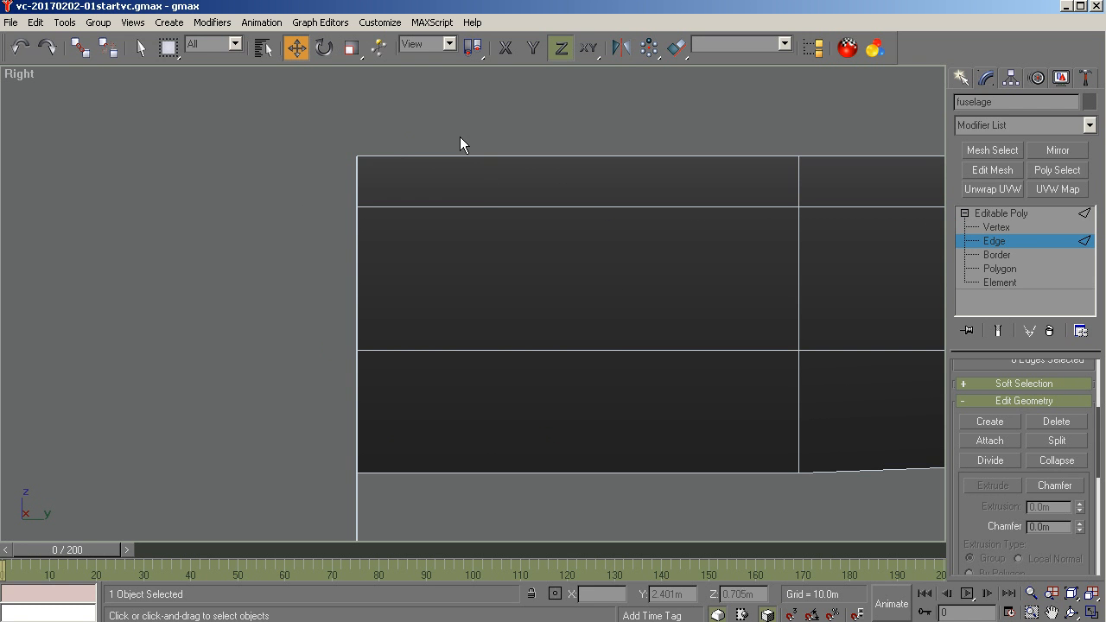
pyautogui.moveTo(545, 356); pyautogui.dragTo(547, 358)
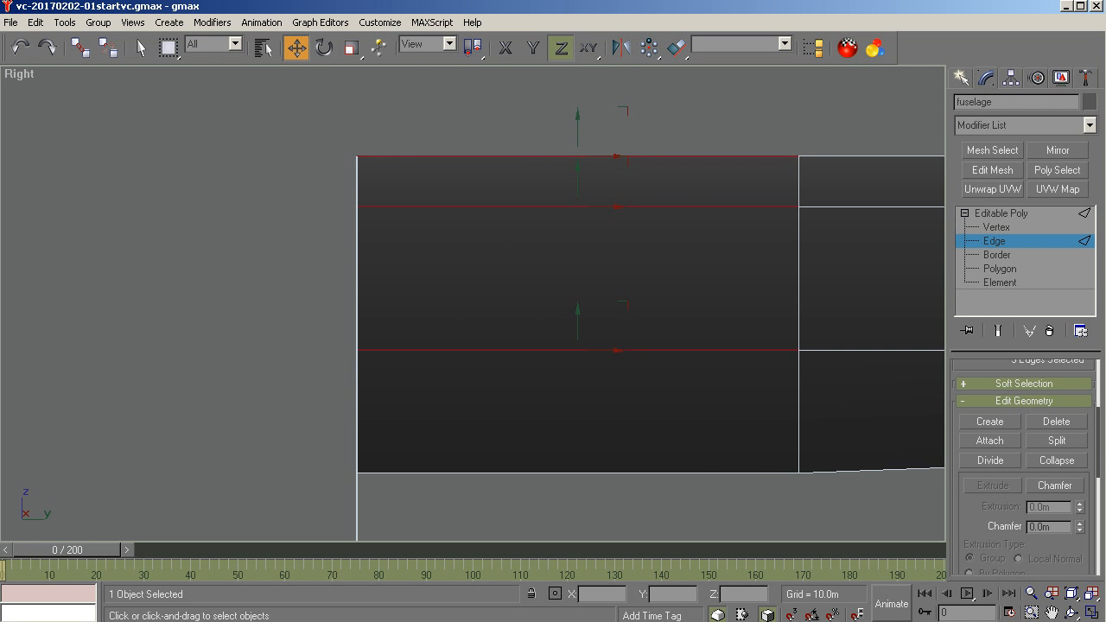
pyautogui.click(1071, 614)
pyautogui.moveTo(487, 365); pyautogui.dragTo(515, 370)
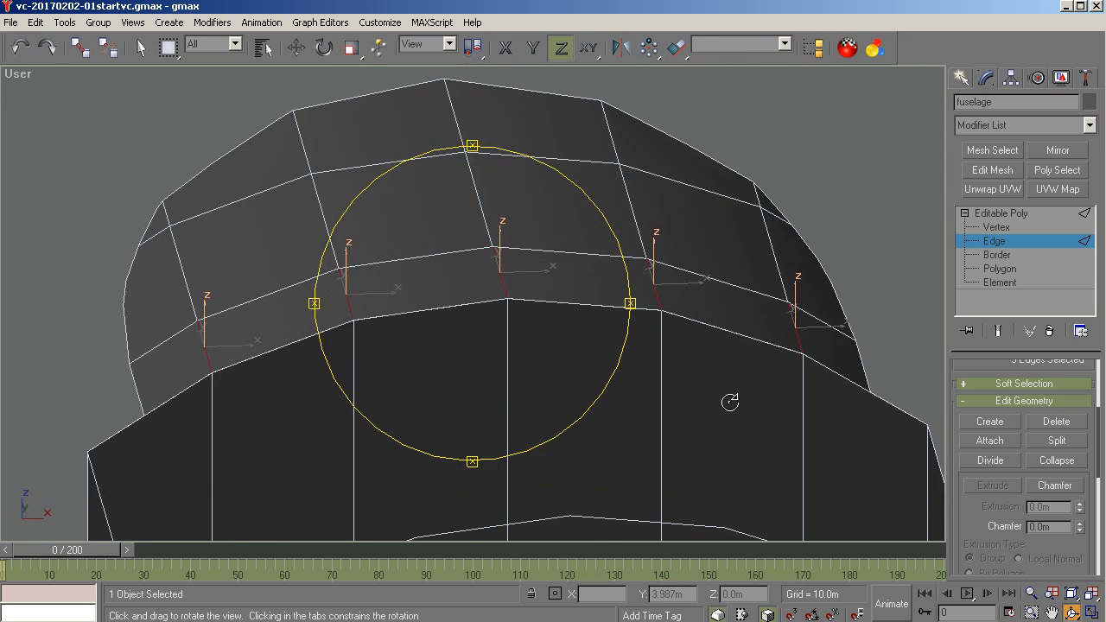
# - Chamfer the five selected rear cowling edges by about 0.042 m and view the result from behind
pyautogui.click(1049, 485)
pyautogui.moveTo(506, 281); pyautogui.dragTo(503, 320)
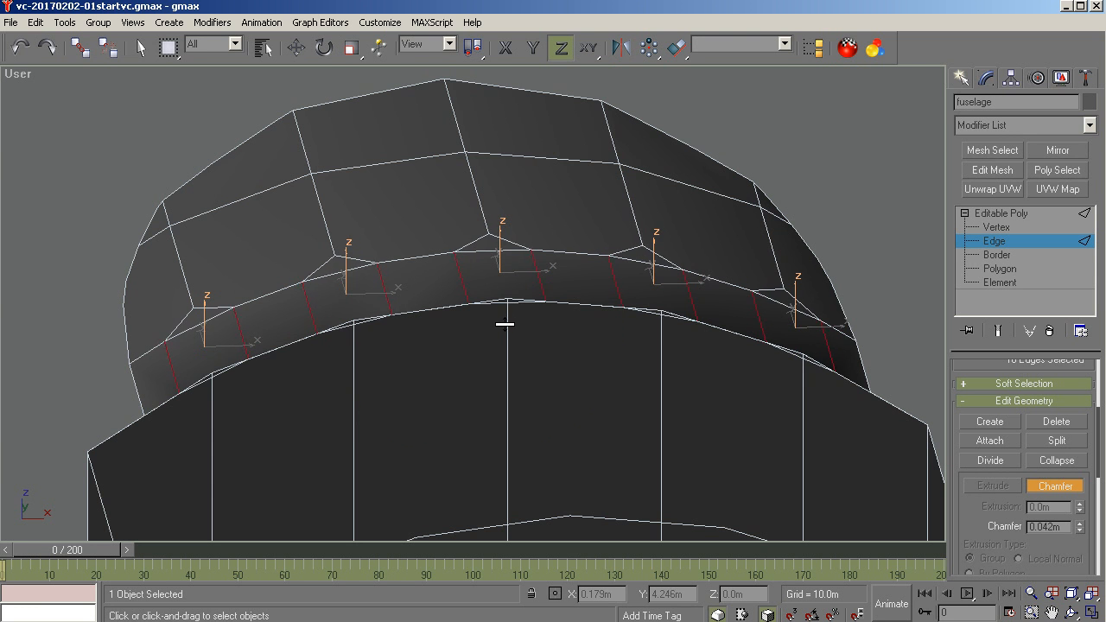
pyautogui.moveTo(505, 323); pyautogui.dragTo(502, 322)
pyautogui.click(1071, 613)
pyautogui.moveTo(546, 347)
pyautogui.mouseDown()
pyautogui.moveTo(533, 328)
pyautogui.moveTo(540, 316)
pyautogui.moveTo(580, 332)
pyautogui.moveTo(627, 319)
pyautogui.moveTo(537, 333)
pyautogui.mouseUp()
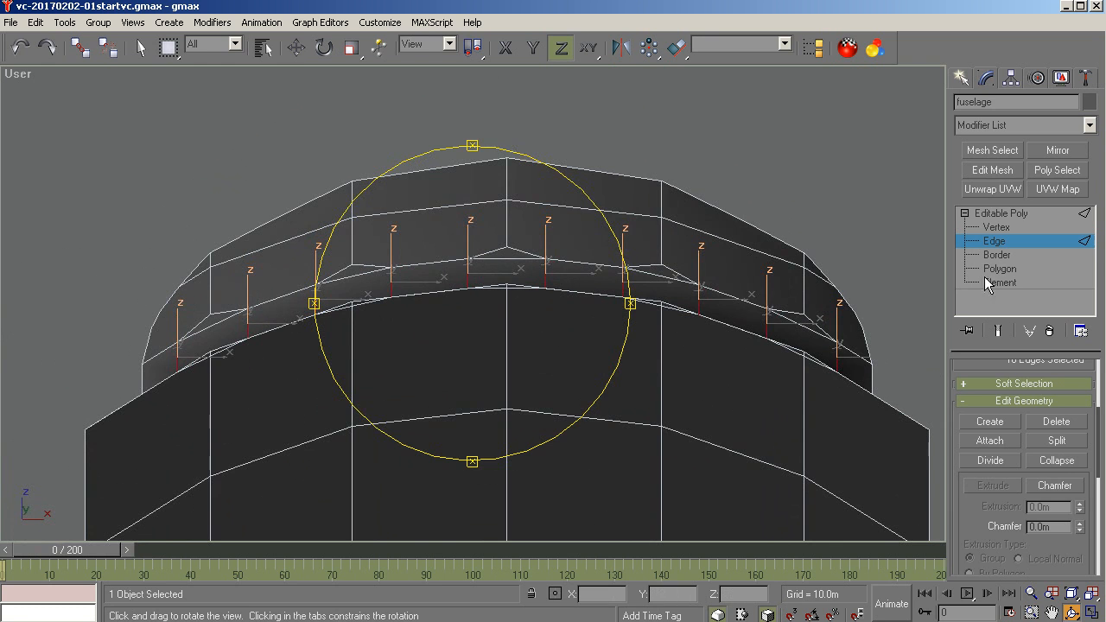
# - Leave edge level, deselect the fuselage, turn off edged faces and examine the shading of the chamfered cowling edge
pyautogui.click(1000, 214)
pyautogui.click(765, 147)
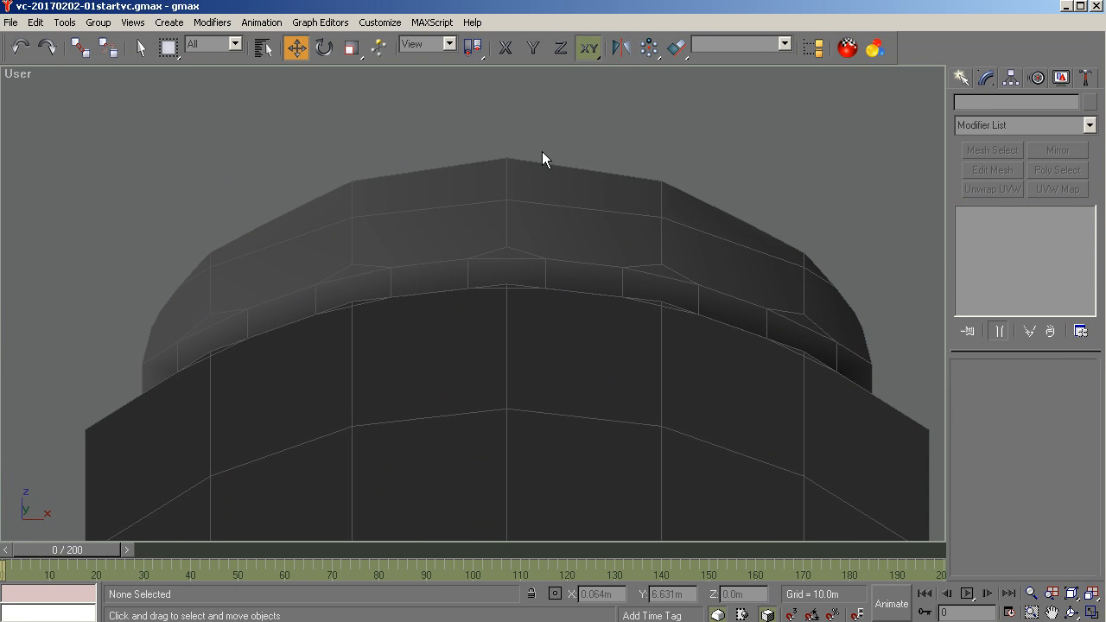
pyautogui.rightClick(22, 79)
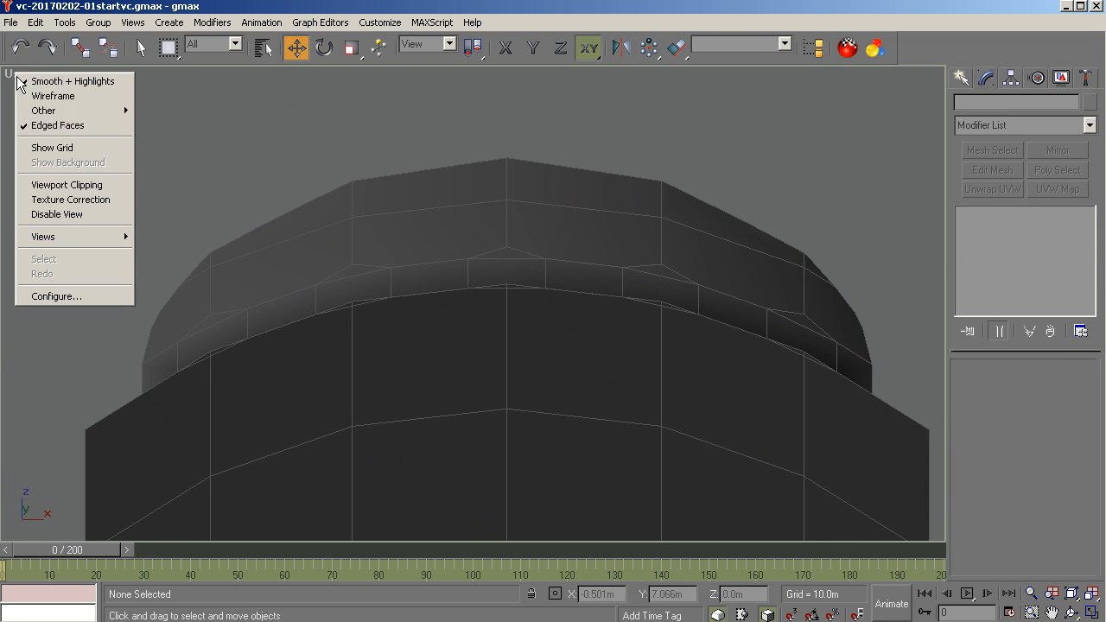
pyautogui.click(51, 129)
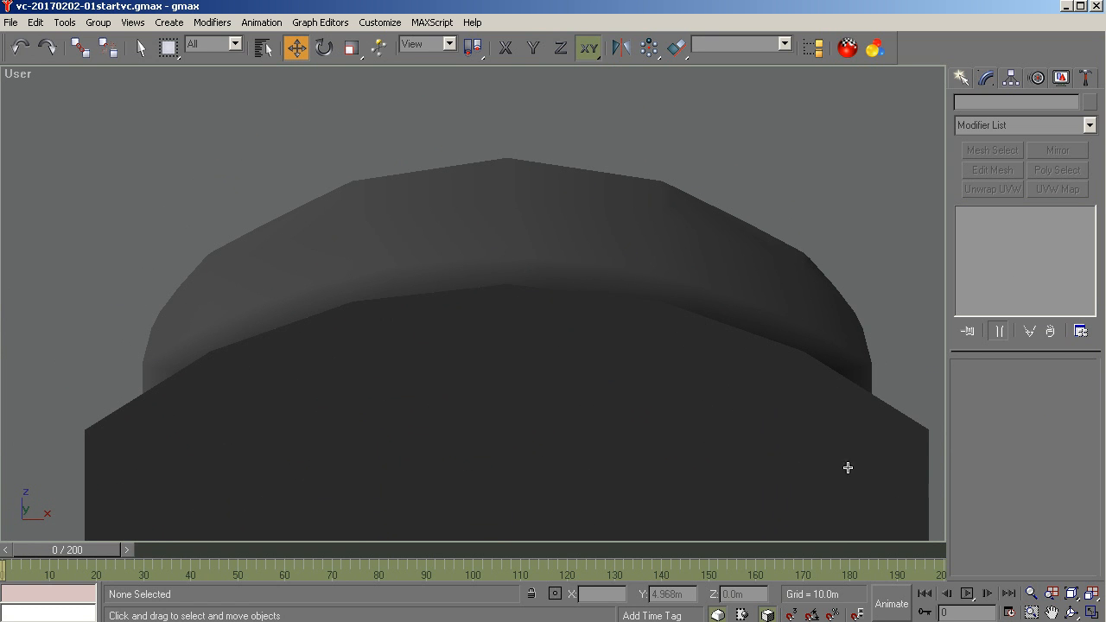
pyautogui.click(1071, 610)
pyautogui.moveTo(385, 340); pyautogui.dragTo(396, 335)
pyautogui.scroll(-4, 396, 335)
pyautogui.press('w')
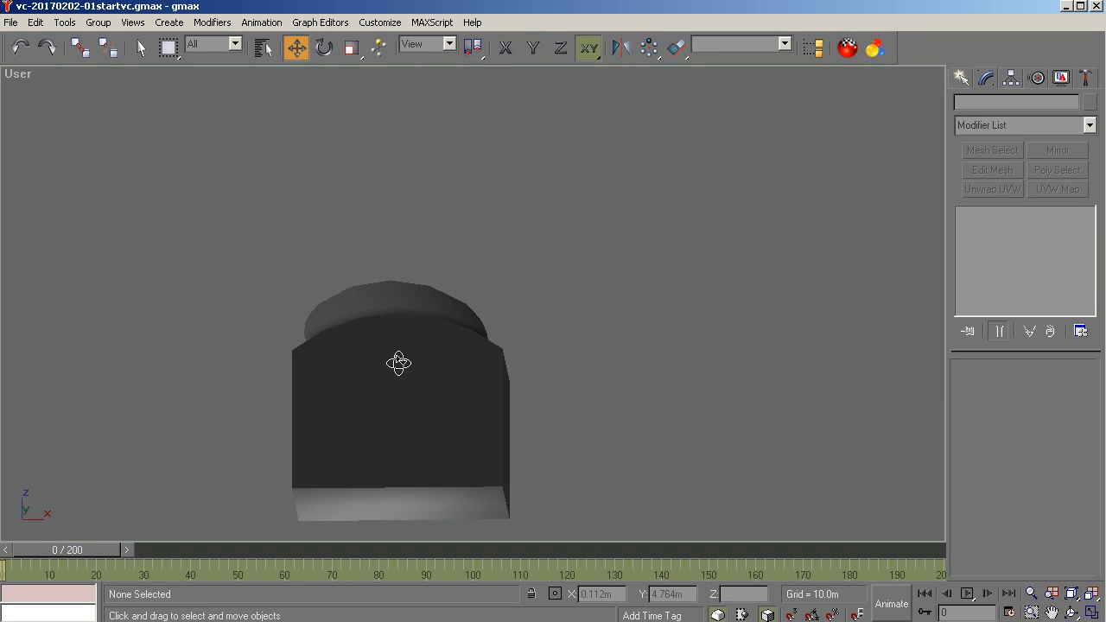
# - Select the fuselage again and examine the chamfered cowling joint and the bulkhead from below and from behind
pyautogui.click(398, 357)
pyautogui.scroll(5, 375, 327)
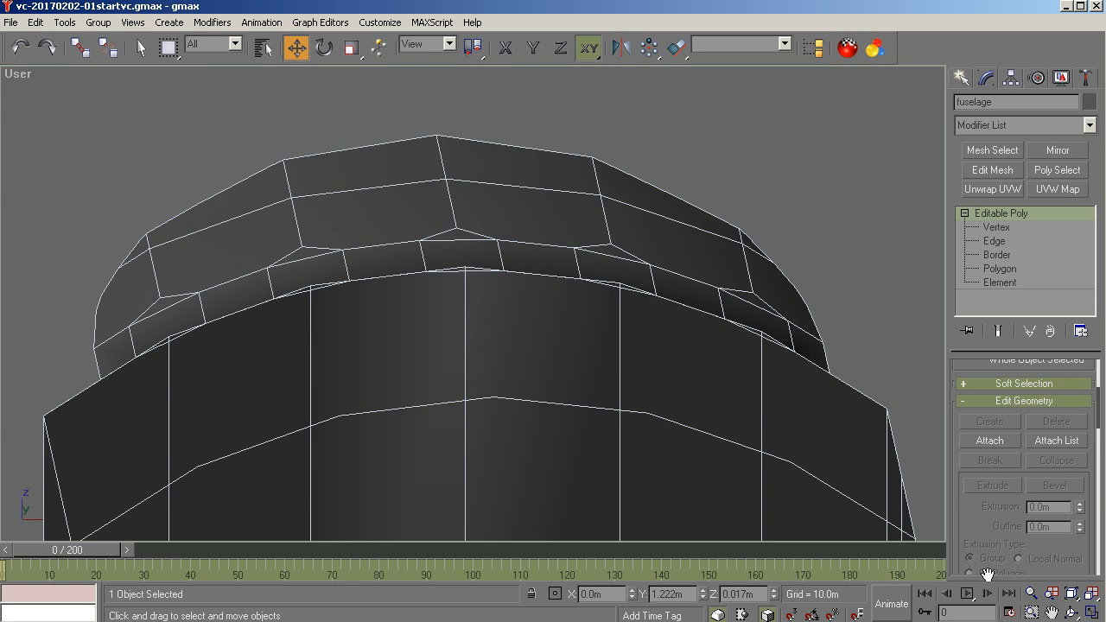
pyautogui.click(1070, 612)
pyautogui.moveTo(592, 405); pyautogui.dragTo(538, 333)
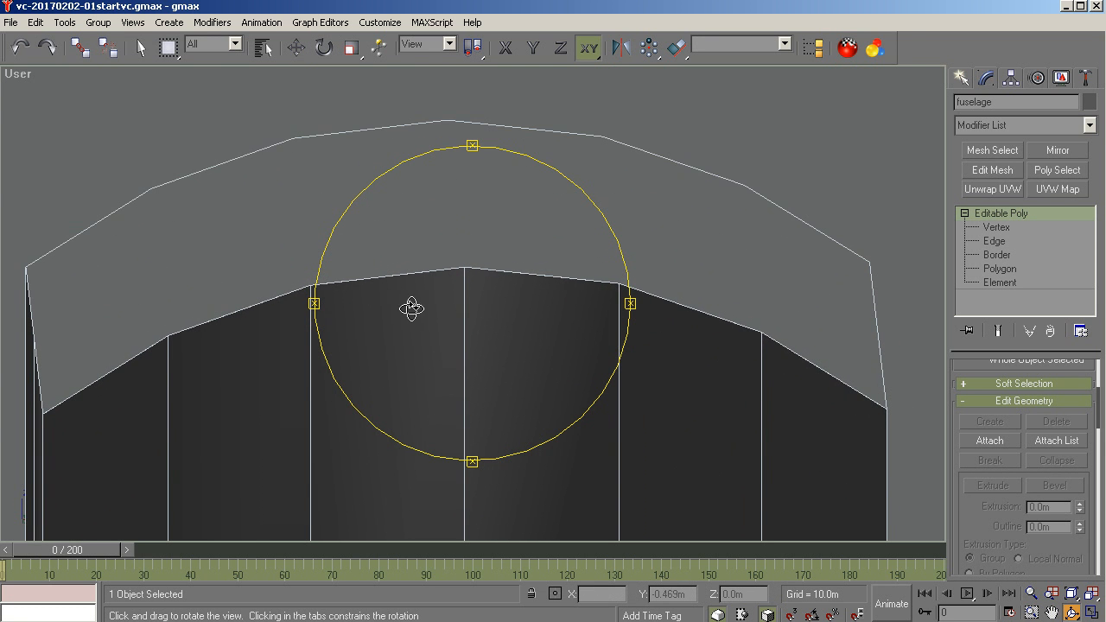
pyautogui.press('w')
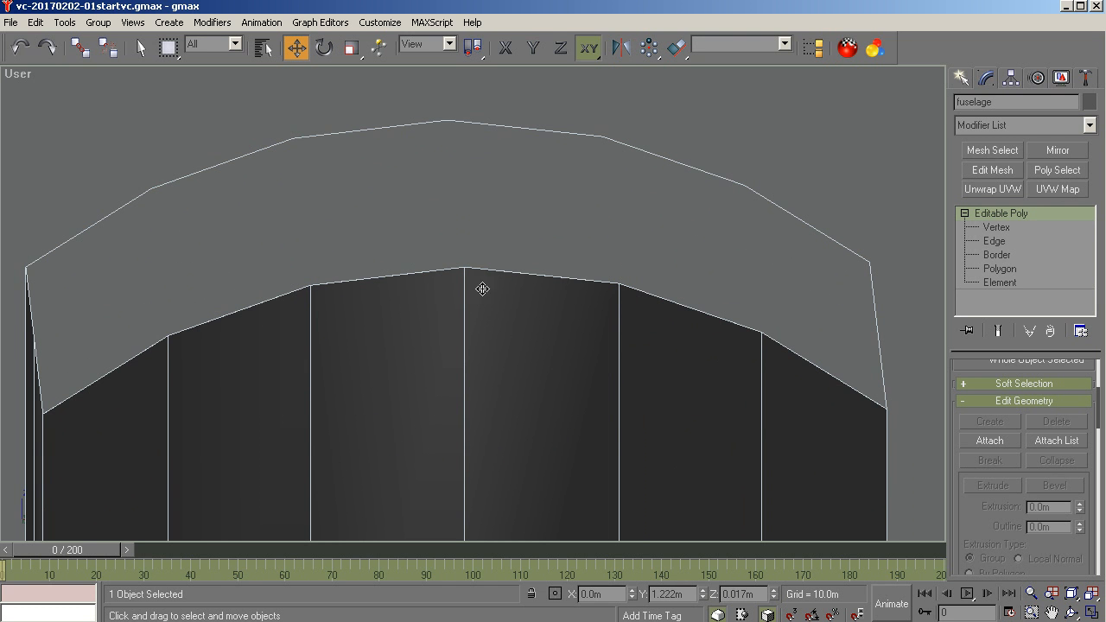
pyautogui.click(1073, 613)
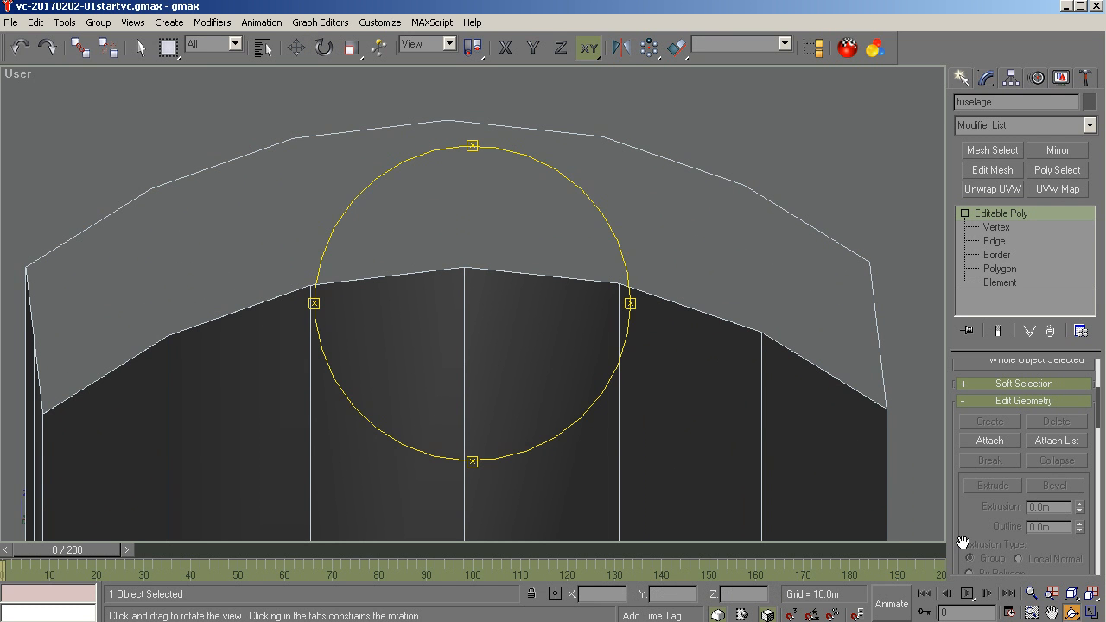
pyautogui.moveTo(531, 382); pyautogui.dragTo(534, 405)
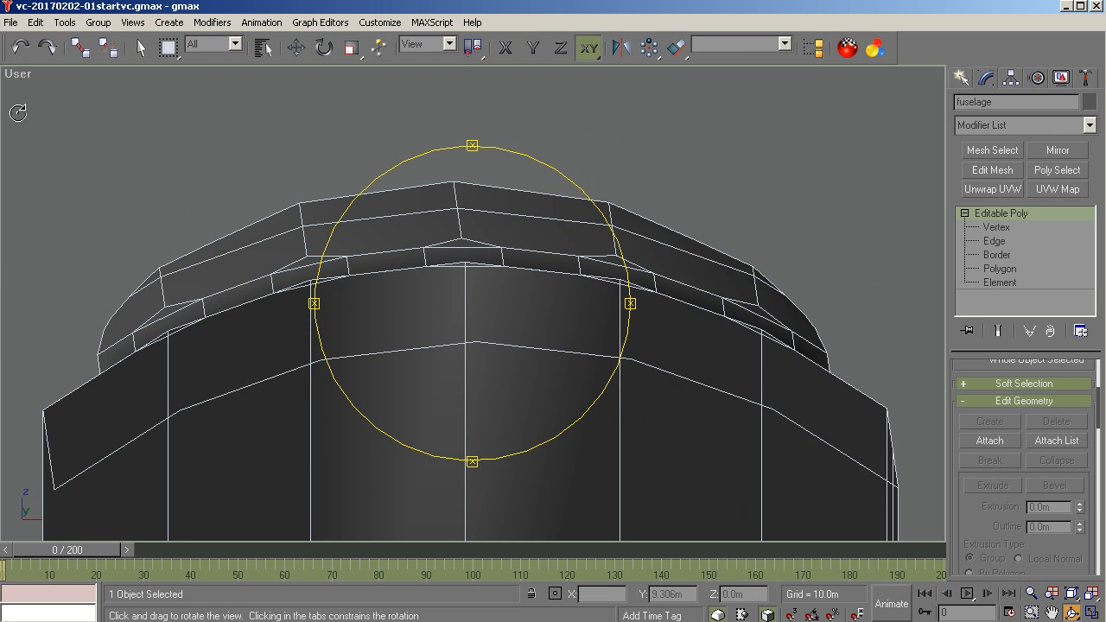
# - Undo the latest changes up to and including the chamfer of the rear cowling edges
pyautogui.click(21, 49)
pyautogui.click(21, 49)
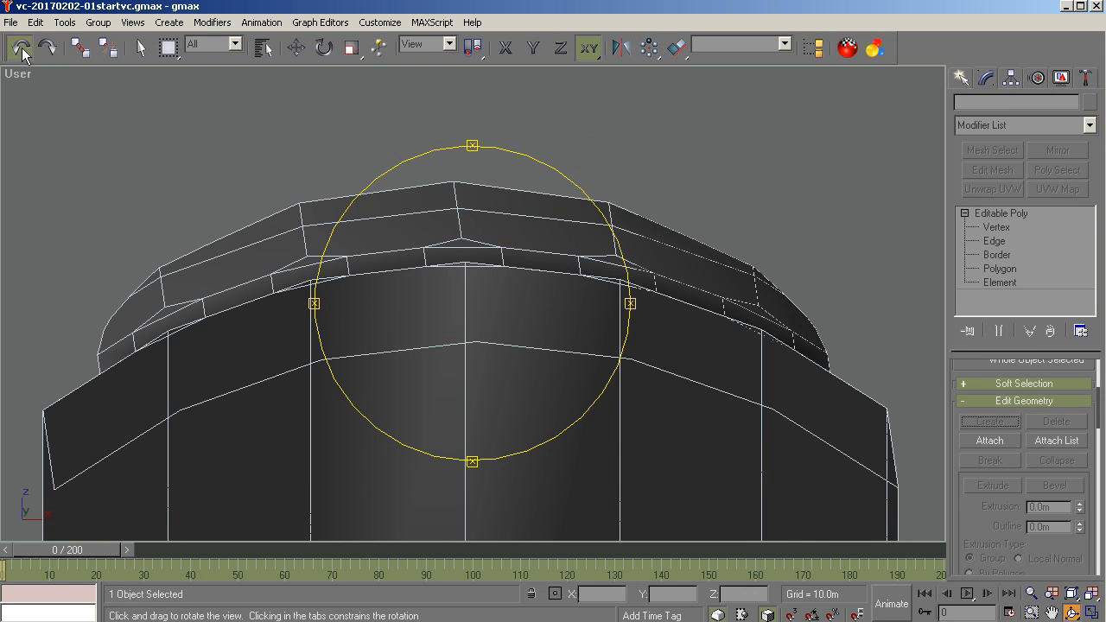
pyautogui.moveTo(501, 306); pyautogui.dragTo(464, 326)
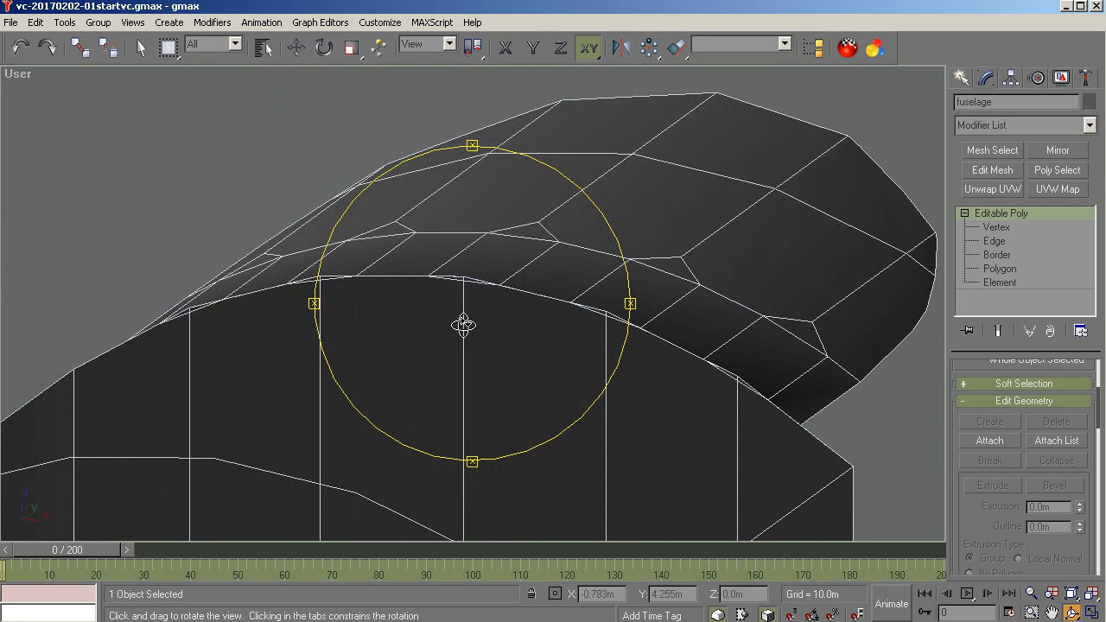
pyautogui.click(19, 51)
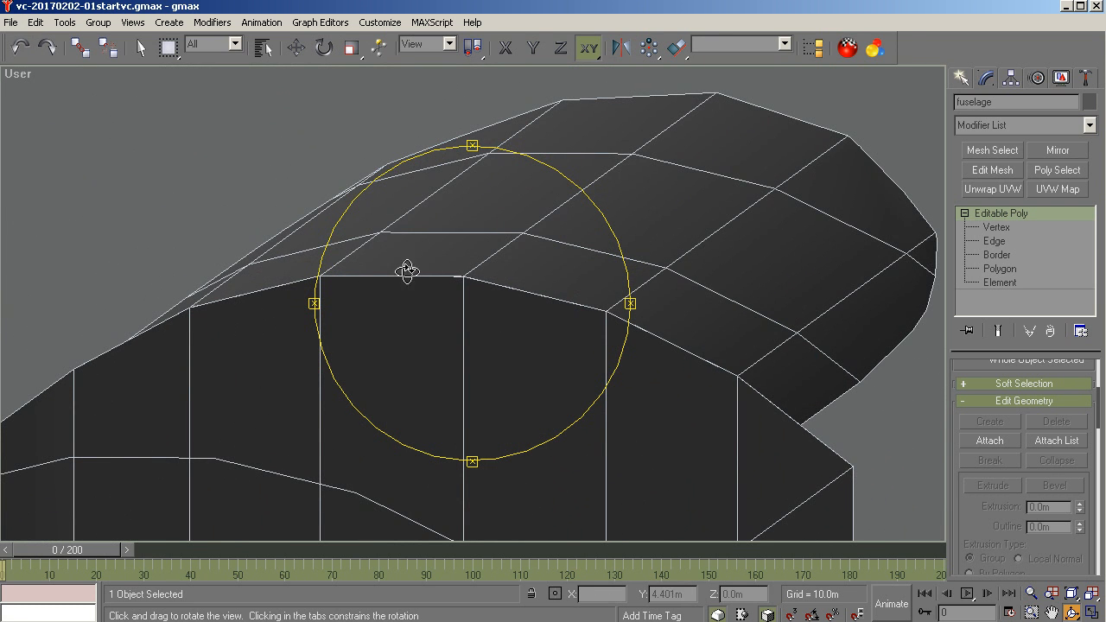
# - Add the bulkhead's five vertical edges below the cowling to the selected rear cowling edges at edge level
pyautogui.moveTo(407, 271); pyautogui.dragTo(437, 289)
pyautogui.moveTo(327, 316); pyautogui.dragTo(400, 340)
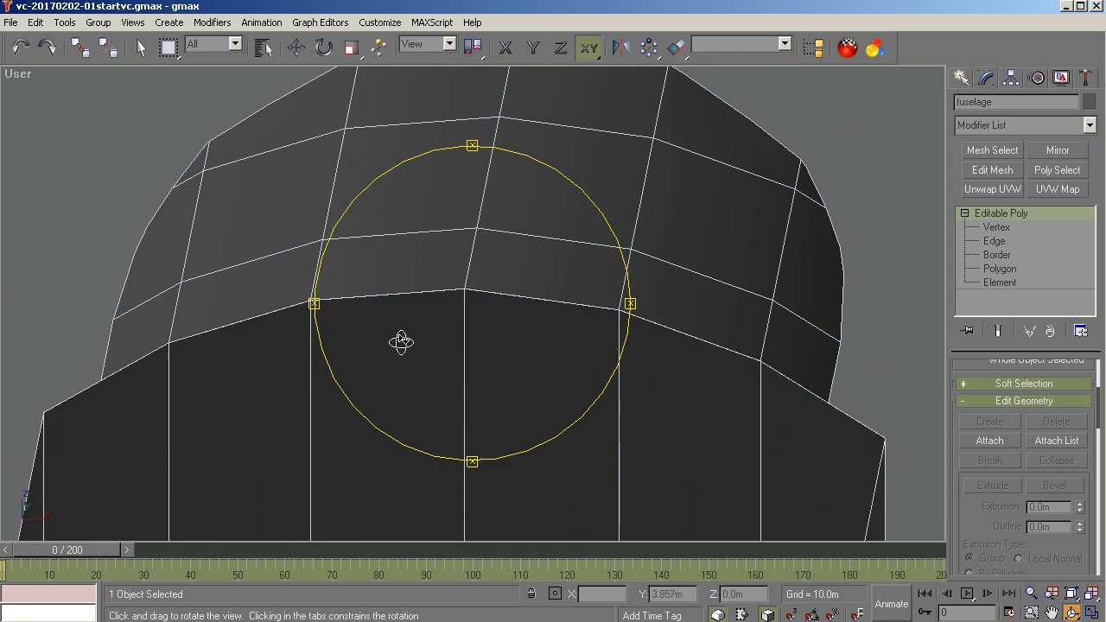
pyautogui.press('w')
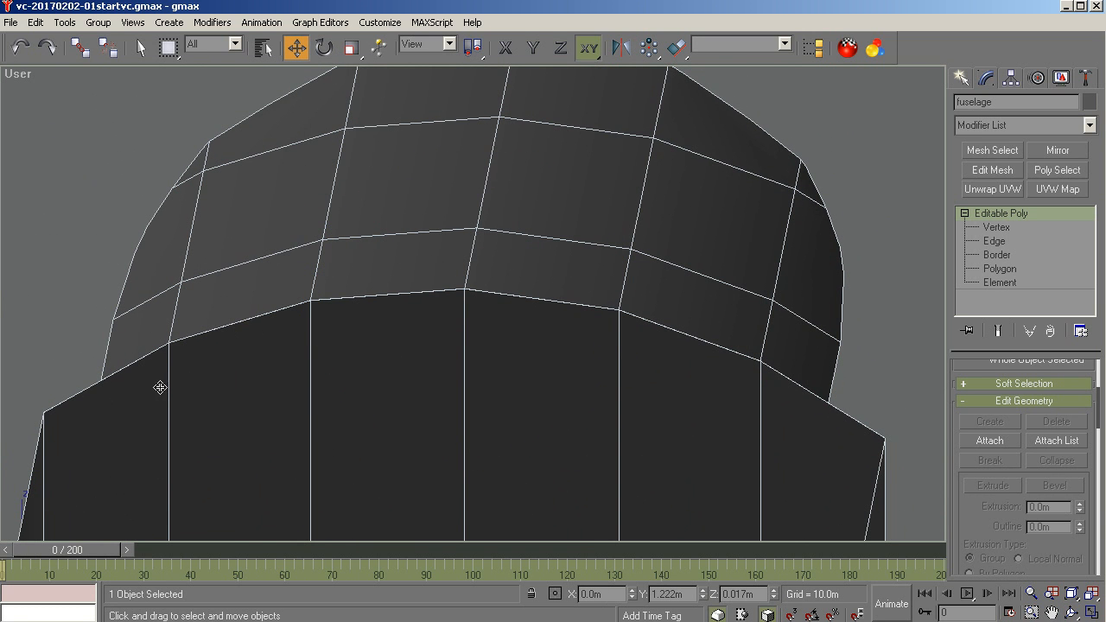
pyautogui.click(140, 48)
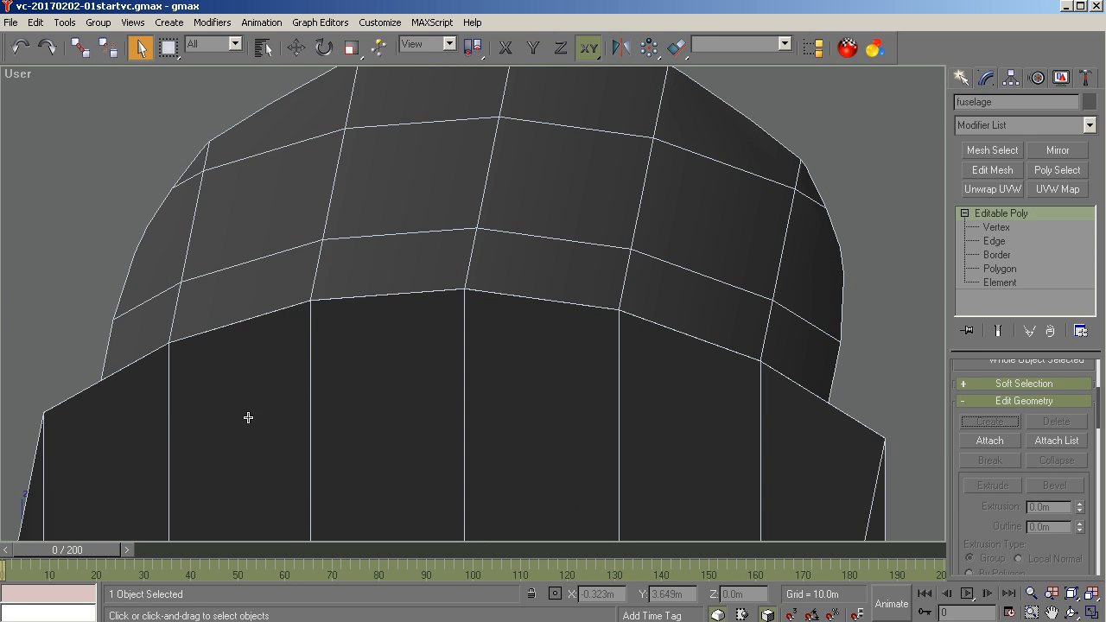
pyautogui.click(999, 241)
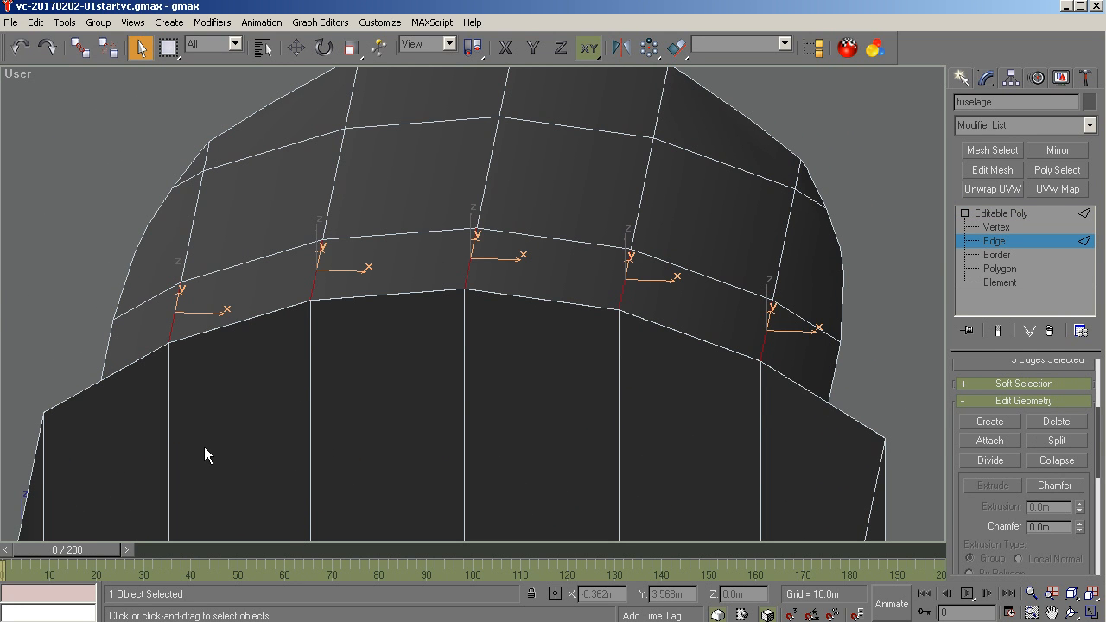
pyautogui.keyDown('ctrl'); pyautogui.moveTo(204, 455); pyautogui.dragTo(154, 465); pyautogui.keyUp('ctrl')
pyautogui.keyDown('ctrl'); pyautogui.moveTo(297, 451); pyautogui.dragTo(298, 451); pyautogui.keyUp('ctrl')
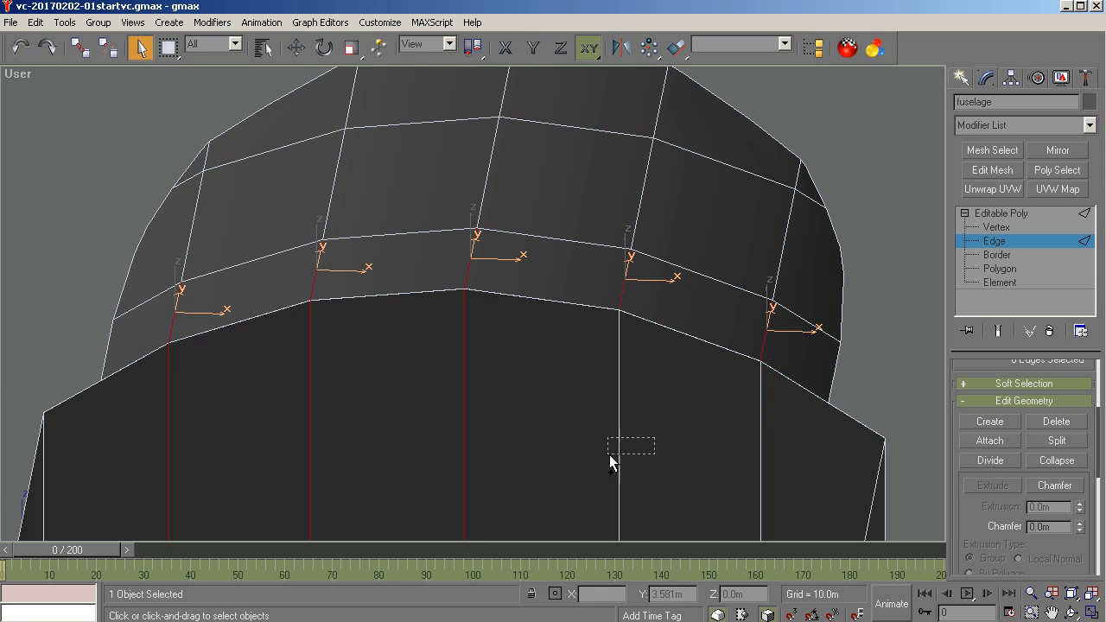
pyautogui.keyDown('ctrl'); pyautogui.click(761, 450); pyautogui.keyUp('ctrl')
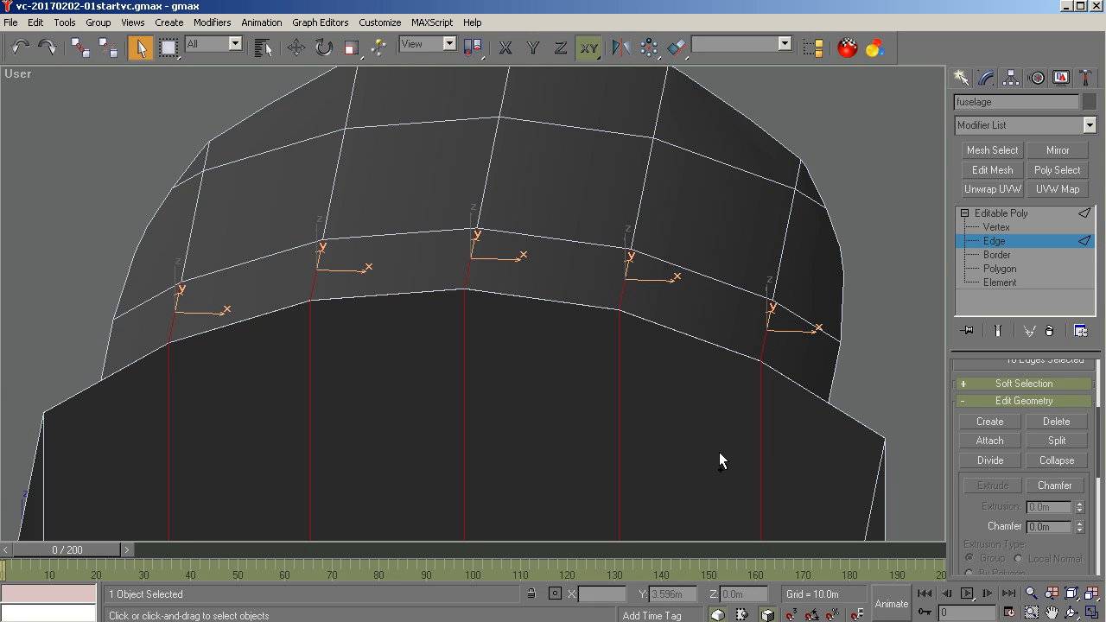
# - Try chamfering the selected rear cowling edges together with the bulkhead's vertical edges
pyautogui.click(1046, 487)
pyautogui.moveTo(619, 391); pyautogui.dragTo(632, 354)
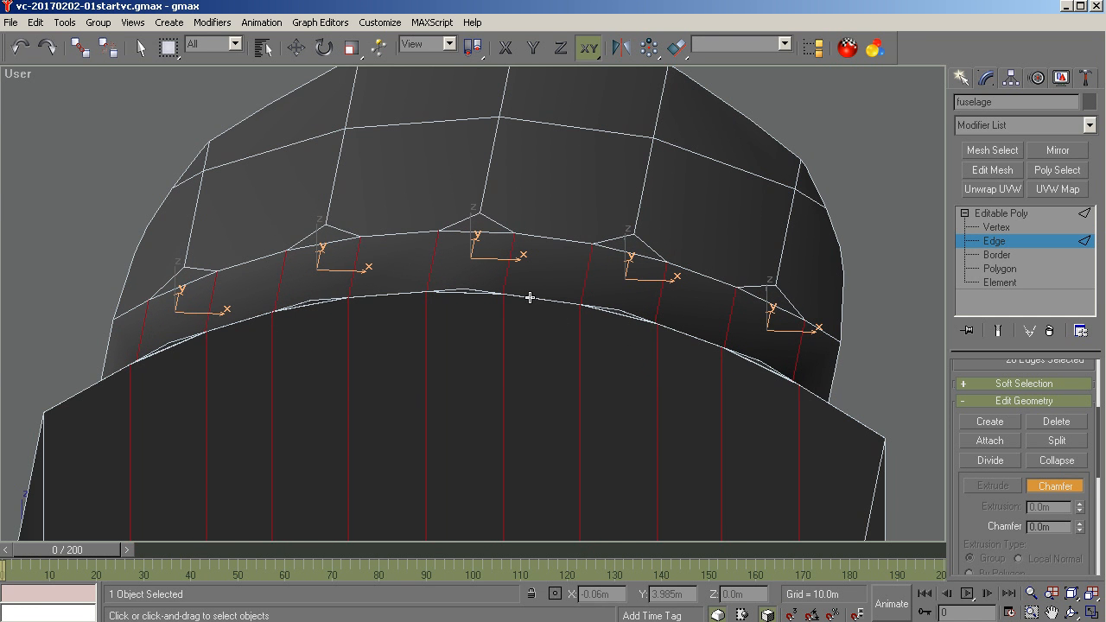
pyautogui.scroll(5, 467, 279)
pyautogui.scroll(-6, 460, 294)
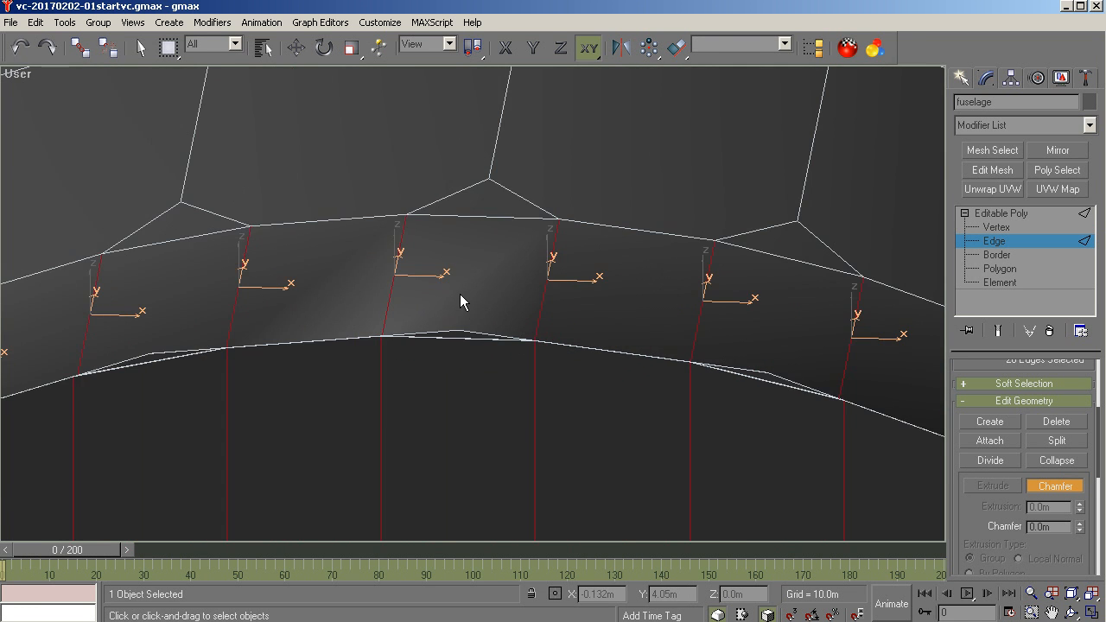
pyautogui.click(1060, 487)
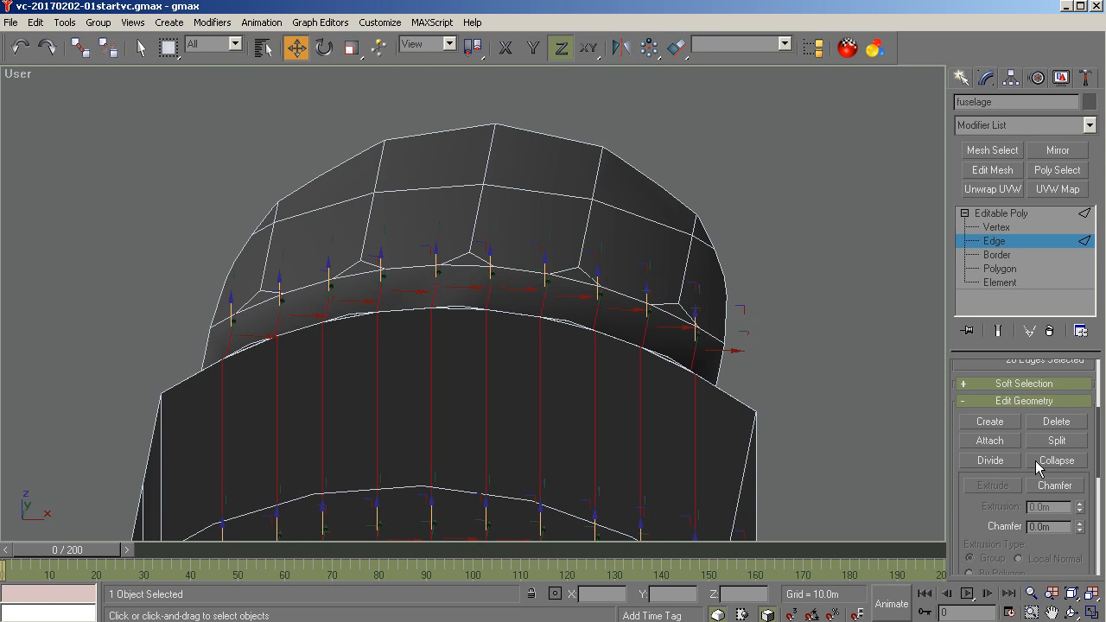
# - Undo the chamfer and the added bulkhead edges until only the five rear cowling edges are selected
pyautogui.click(20, 50)
pyautogui.click(20, 50)
pyautogui.click(19, 50)
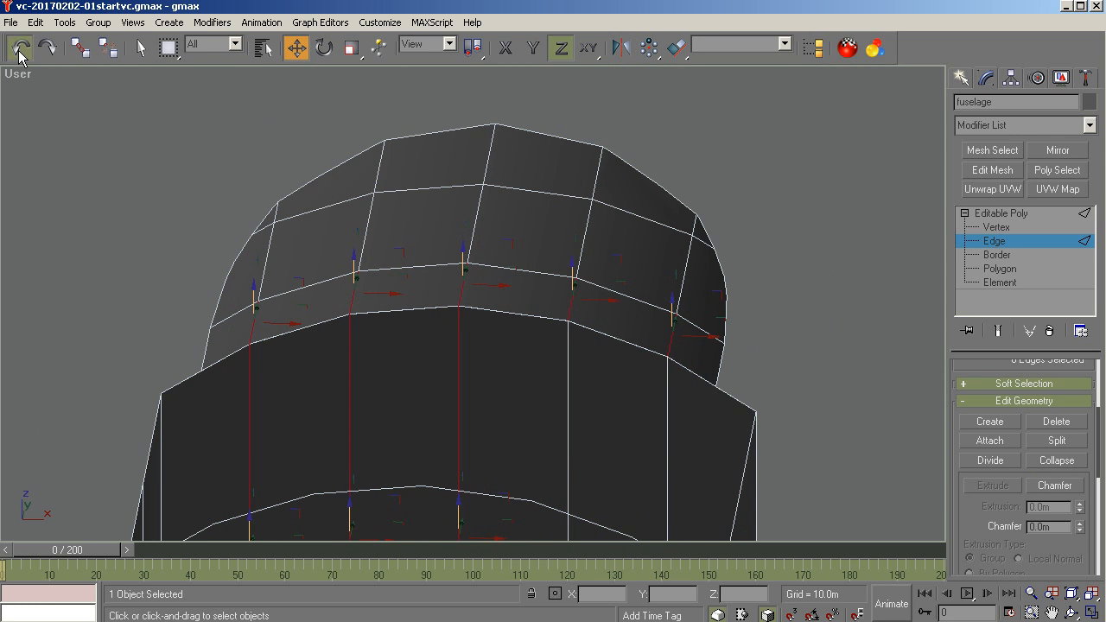
pyautogui.click(20, 50)
pyautogui.click(19, 50)
pyautogui.click(20, 50)
pyautogui.click(20, 50)
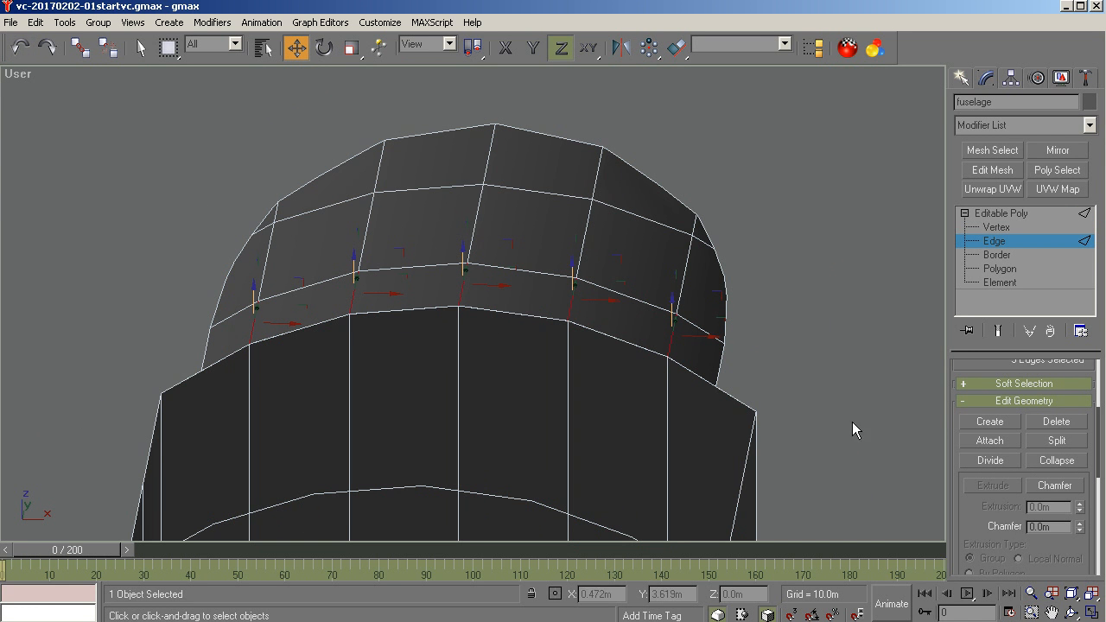
# - Switch to vertex level and check individual vertices along the cowling's rear edge for duplicates
pyautogui.click(1071, 613)
pyautogui.moveTo(462, 348); pyautogui.dragTo(500, 296)
pyautogui.click(996, 227)
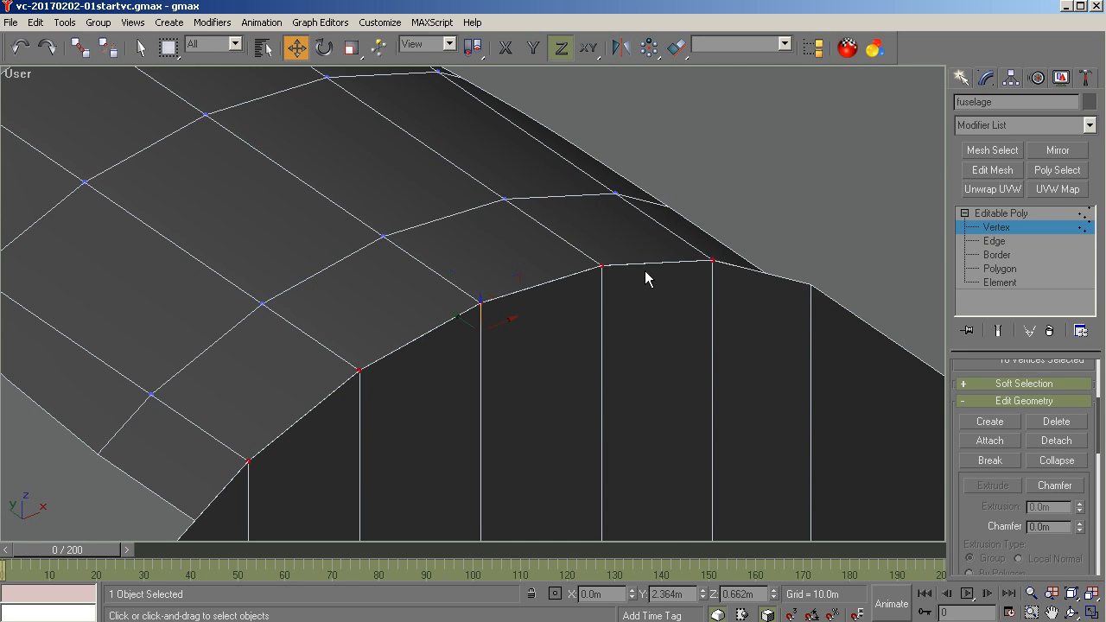
pyautogui.click(603, 265)
pyautogui.scroll(3, 1098, 393)
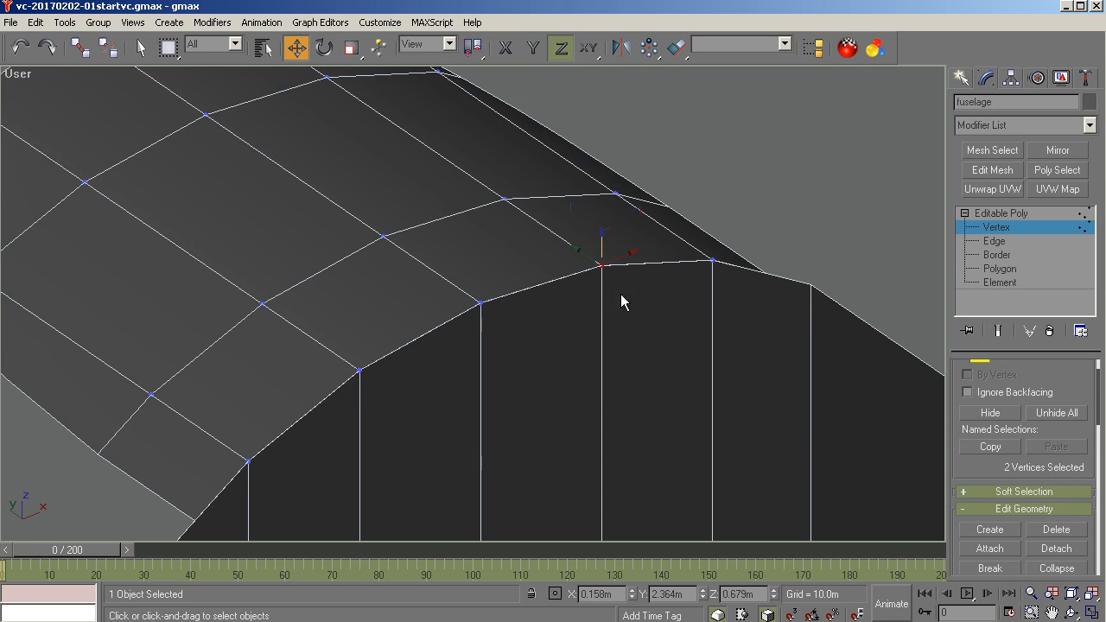
pyautogui.click(479, 304)
pyautogui.scroll(-2, 548, 209)
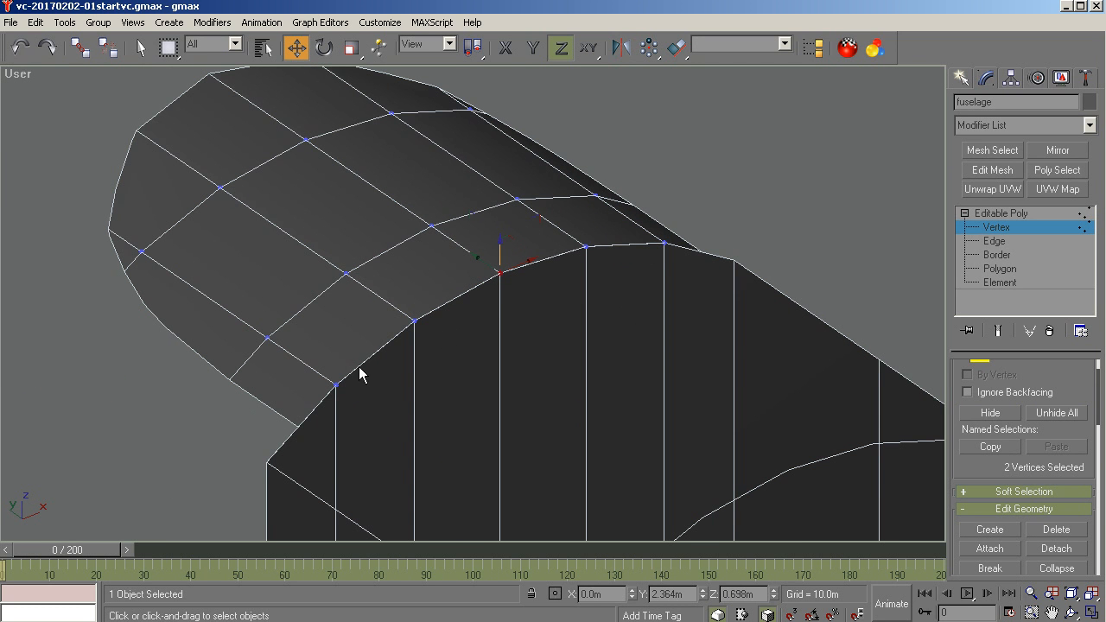
# - Select all vertices along the cowling's rear edge at the bulkhead, working from the right view
pyautogui.press('r')
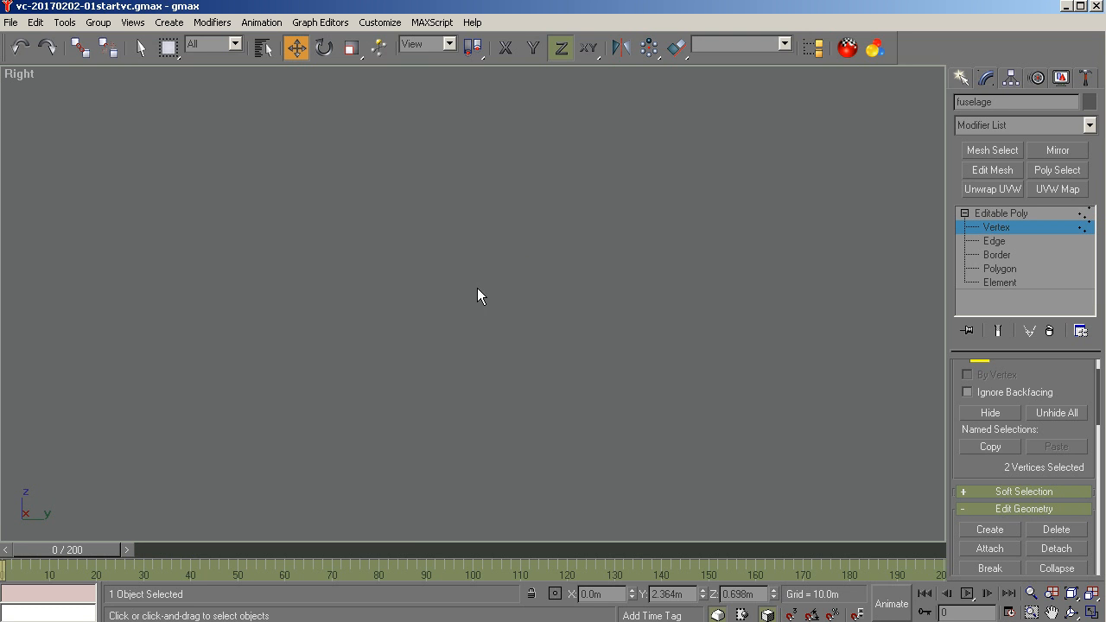
pyautogui.scroll(-3, 476, 288)
pyautogui.scroll(-3, 382, 233)
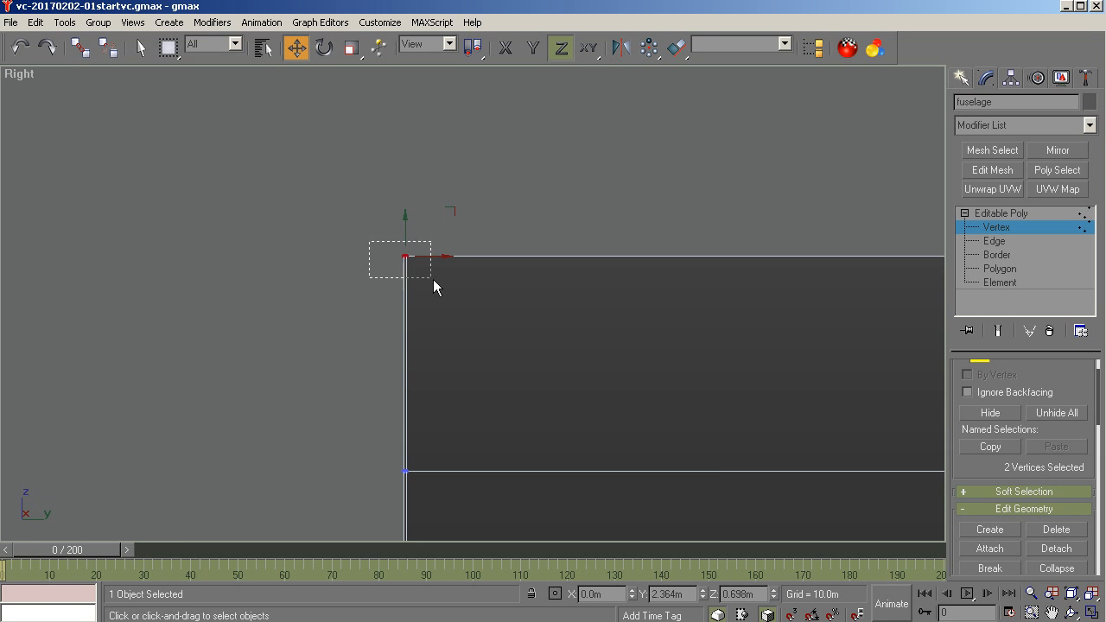
pyautogui.click(1070, 612)
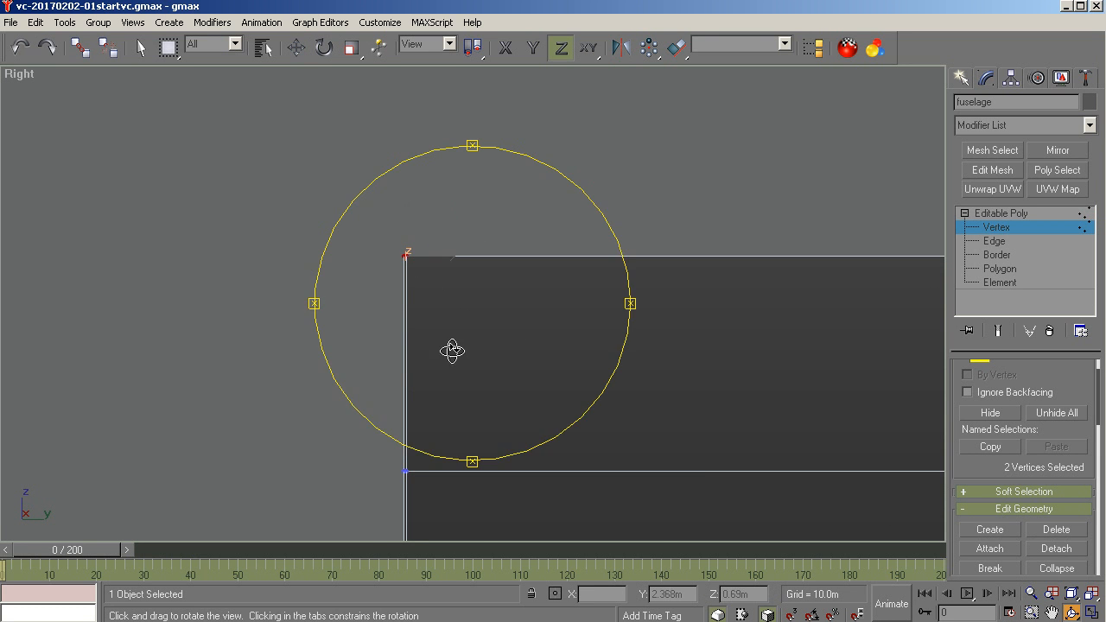
pyautogui.moveTo(452, 351); pyautogui.dragTo(446, 295)
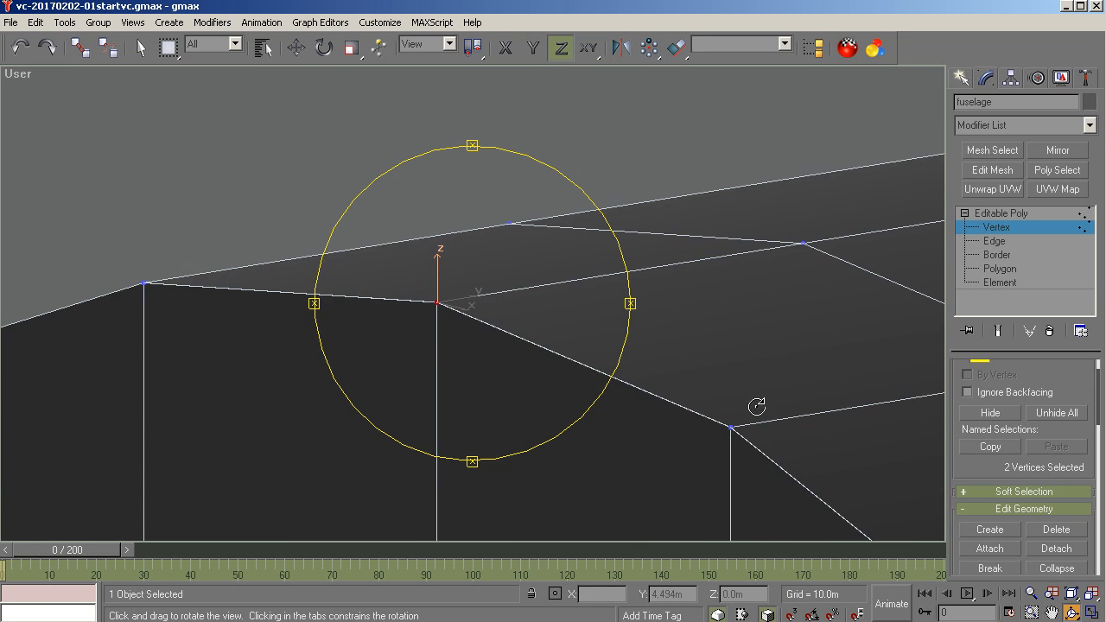
pyautogui.press('r')
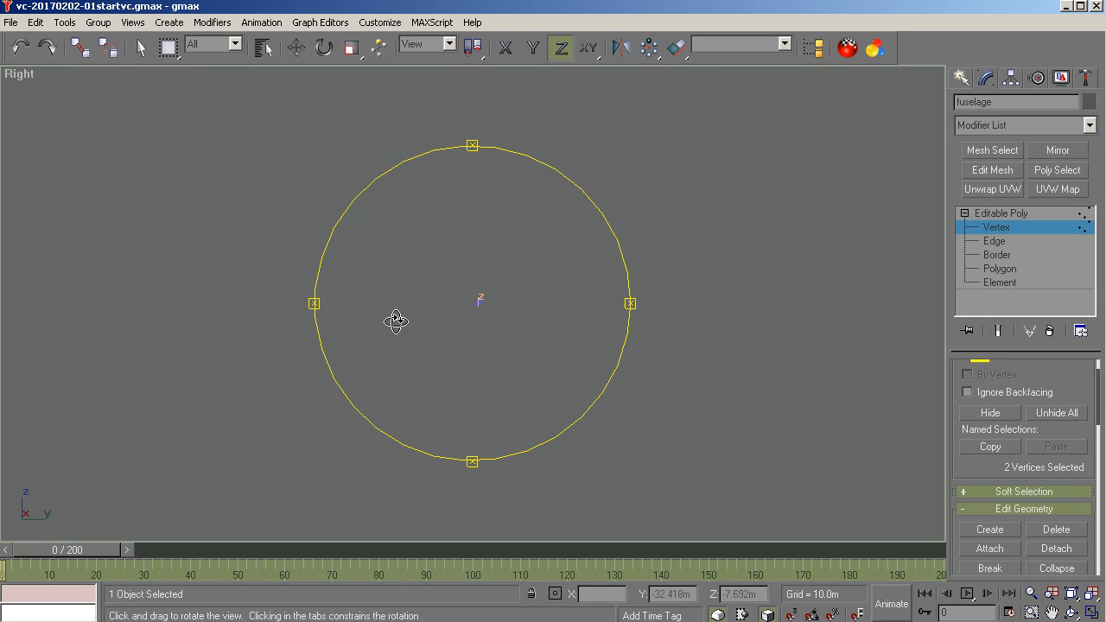
pyautogui.scroll(-4, 386, 310)
pyautogui.scroll(-2, 341, 257)
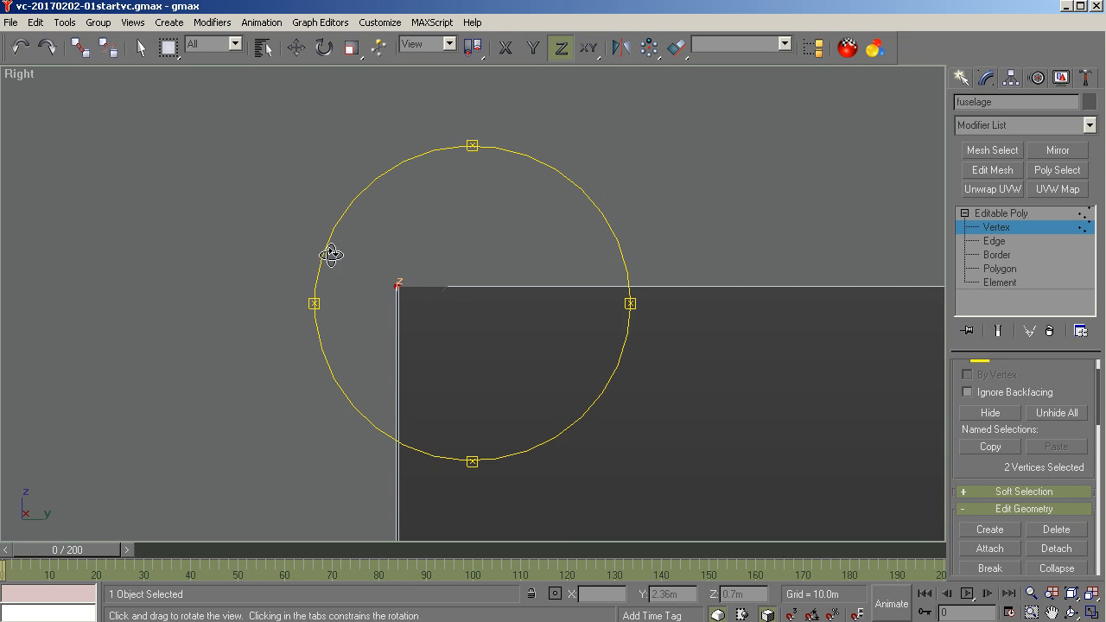
pyautogui.press('w')
pyautogui.scroll(-2, 244, 207)
pyautogui.scroll(-3, 264, 187)
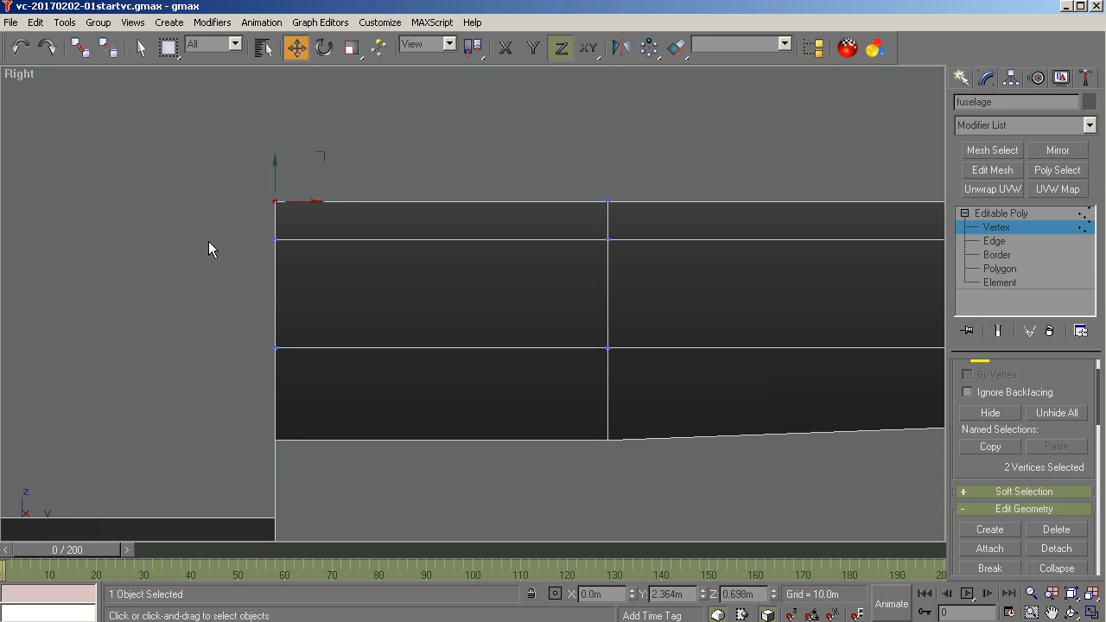
pyautogui.moveTo(204, 178); pyautogui.dragTo(359, 361)
pyautogui.click(1071, 612)
pyautogui.moveTo(553, 372); pyautogui.dragTo(592, 380)
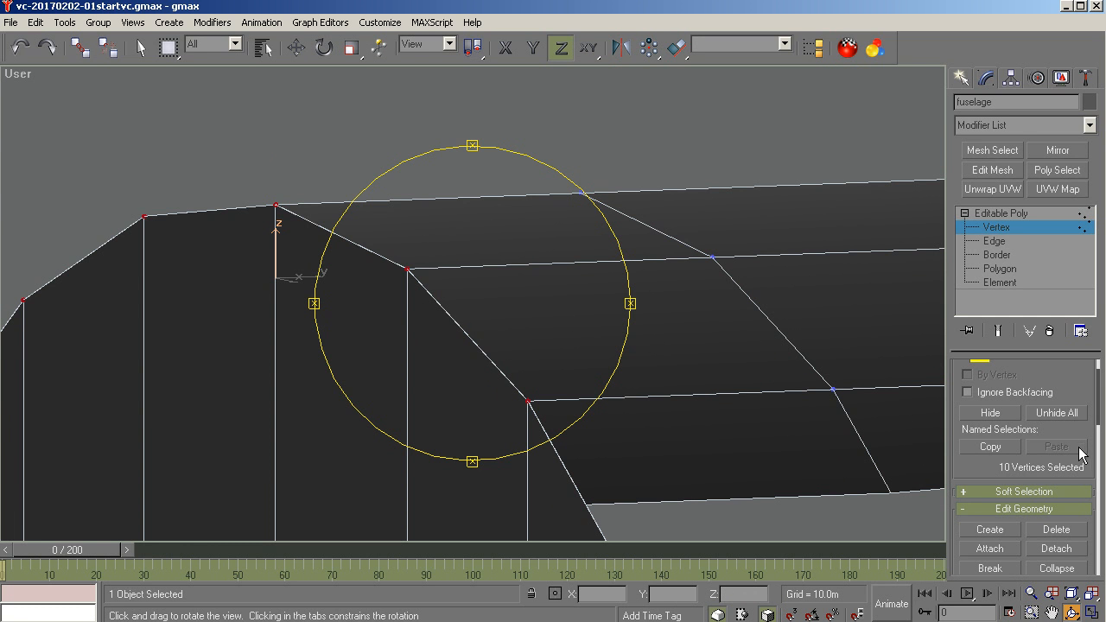
# - Weld the selected vertices along the cowling's rear edge with a weld threshold of .004
pyautogui.moveTo(1100, 395); pyautogui.dragTo(1093, 475)
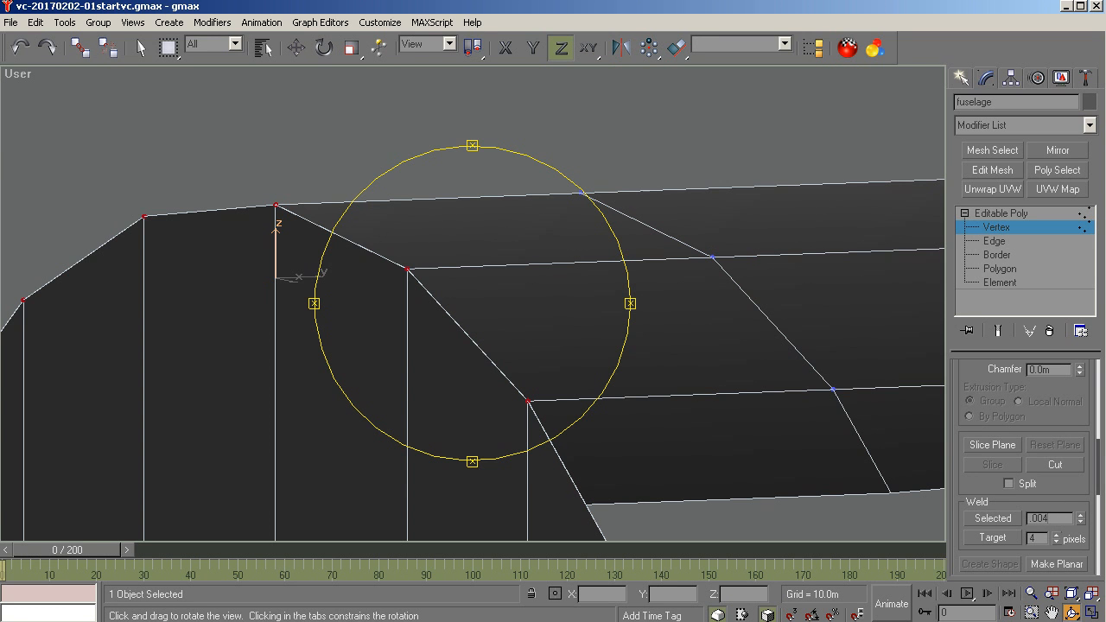
pyautogui.click(1000, 518)
pyautogui.moveTo(1097, 444); pyautogui.dragTo(1097, 384)
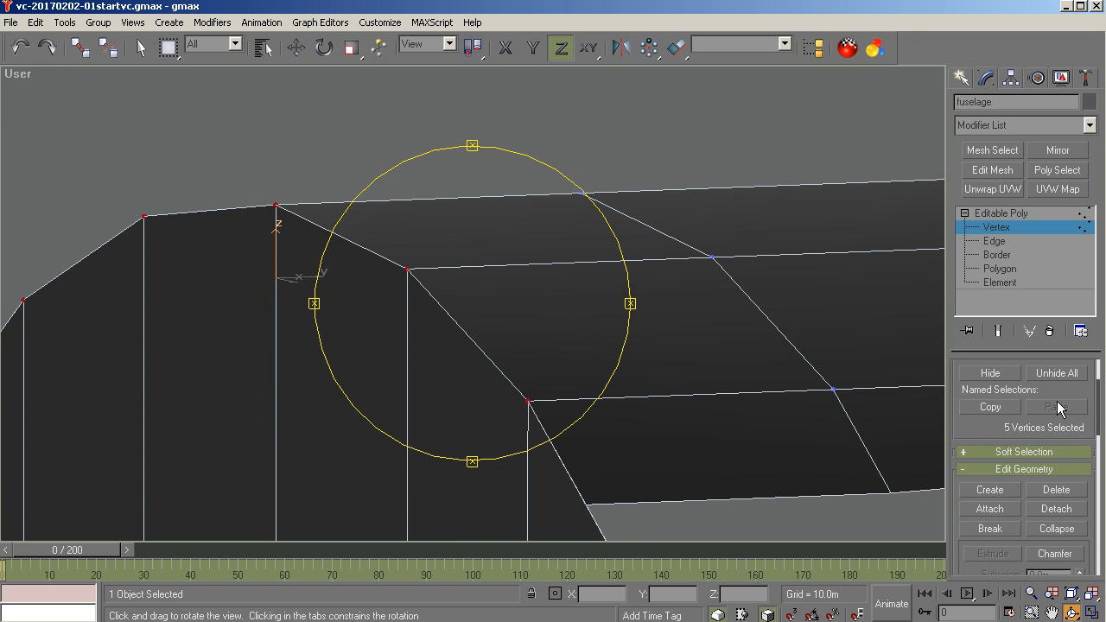
pyautogui.moveTo(522, 362); pyautogui.dragTo(637, 377)
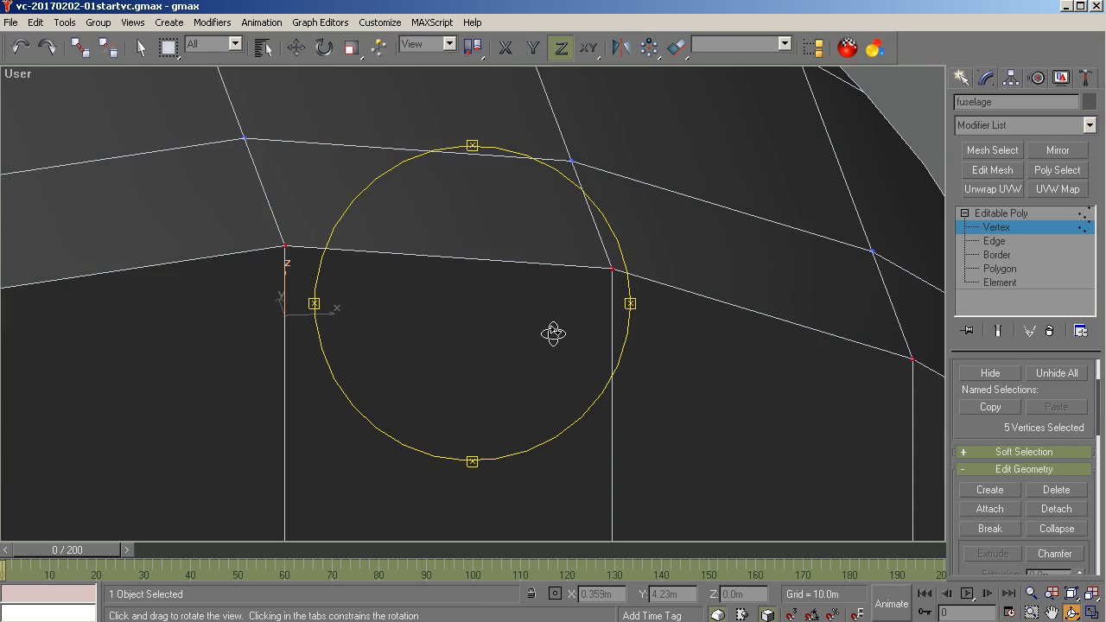
# - Return to edge level with the five rear cowling edges selected and chamfer them to round the cowling
pyautogui.press('r')
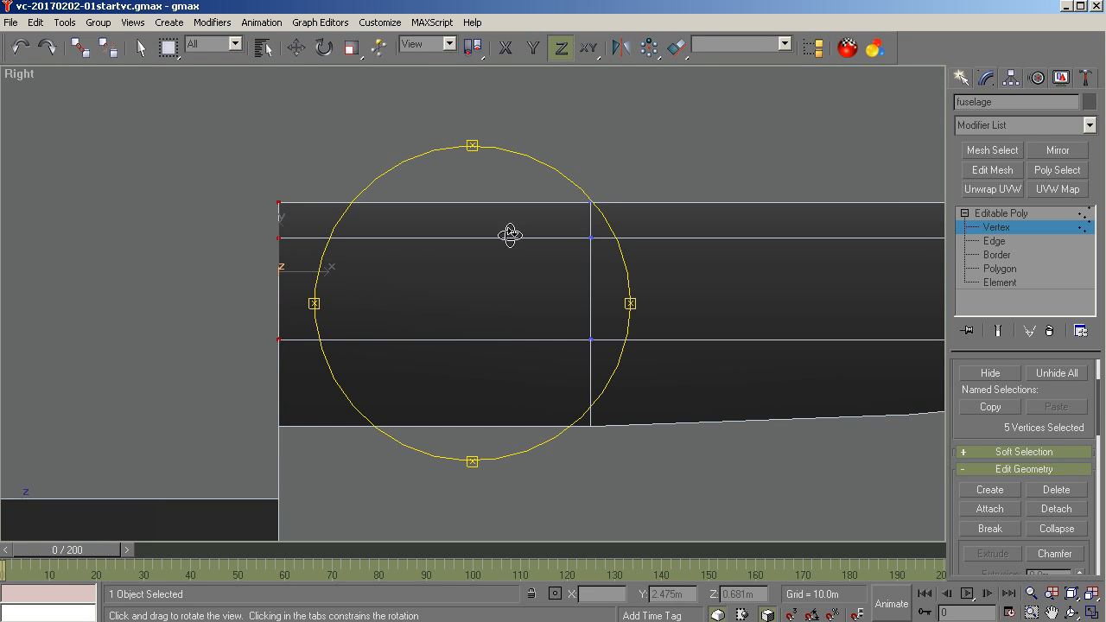
pyautogui.click(993, 242)
pyautogui.press('w')
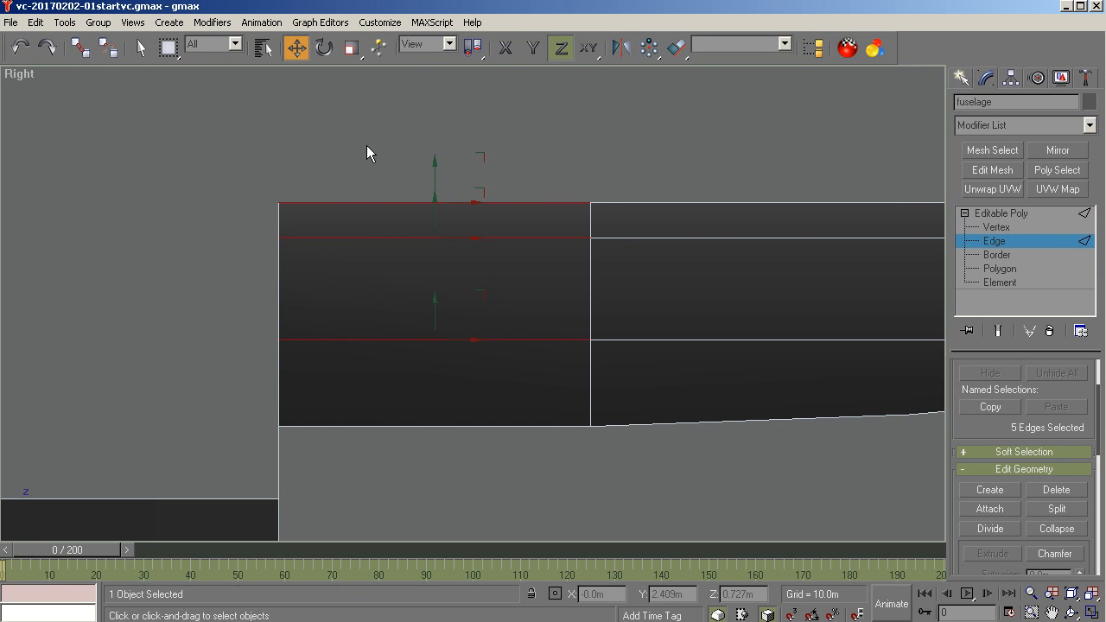
pyautogui.click(1071, 611)
pyautogui.moveTo(536, 388); pyautogui.dragTo(563, 333)
pyautogui.moveTo(435, 353); pyautogui.dragTo(467, 360)
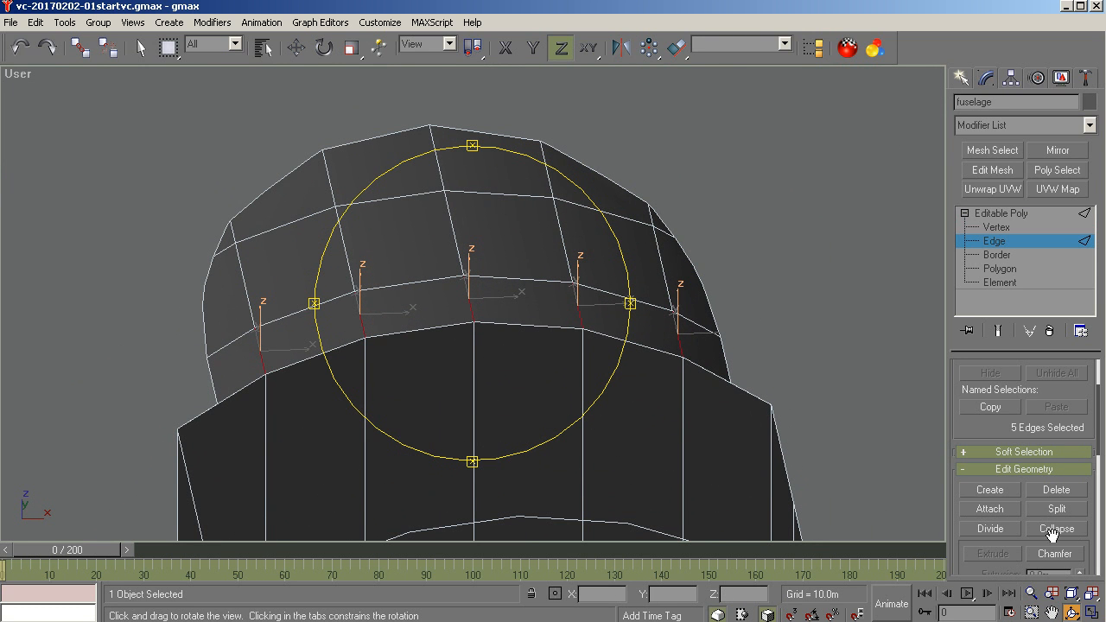
pyautogui.click(1055, 553)
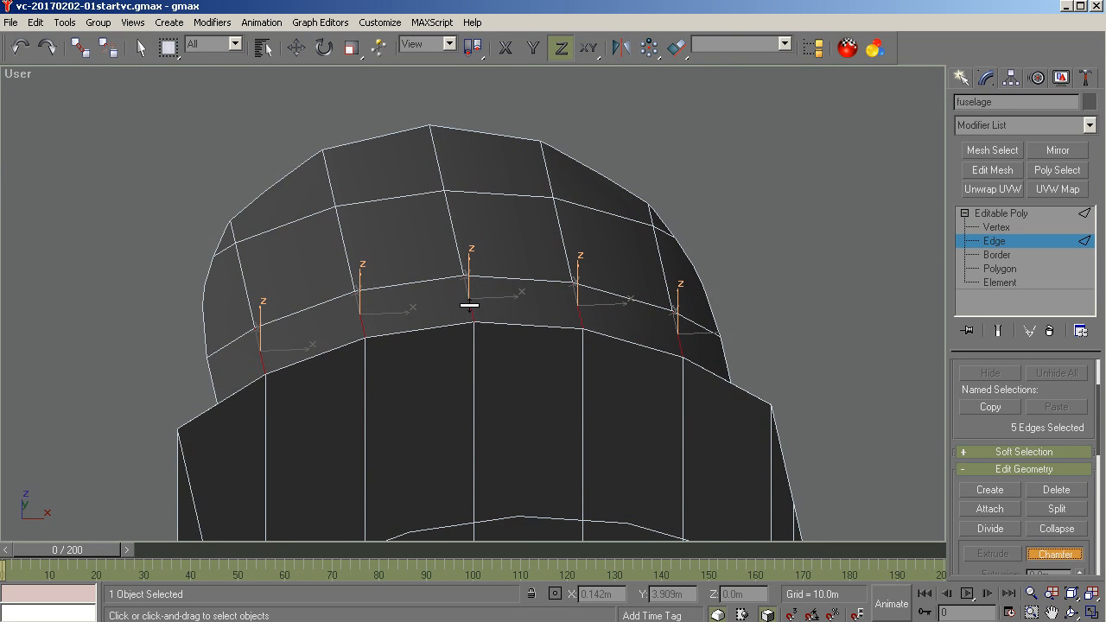
pyautogui.moveTo(470, 304); pyautogui.dragTo(478, 279)
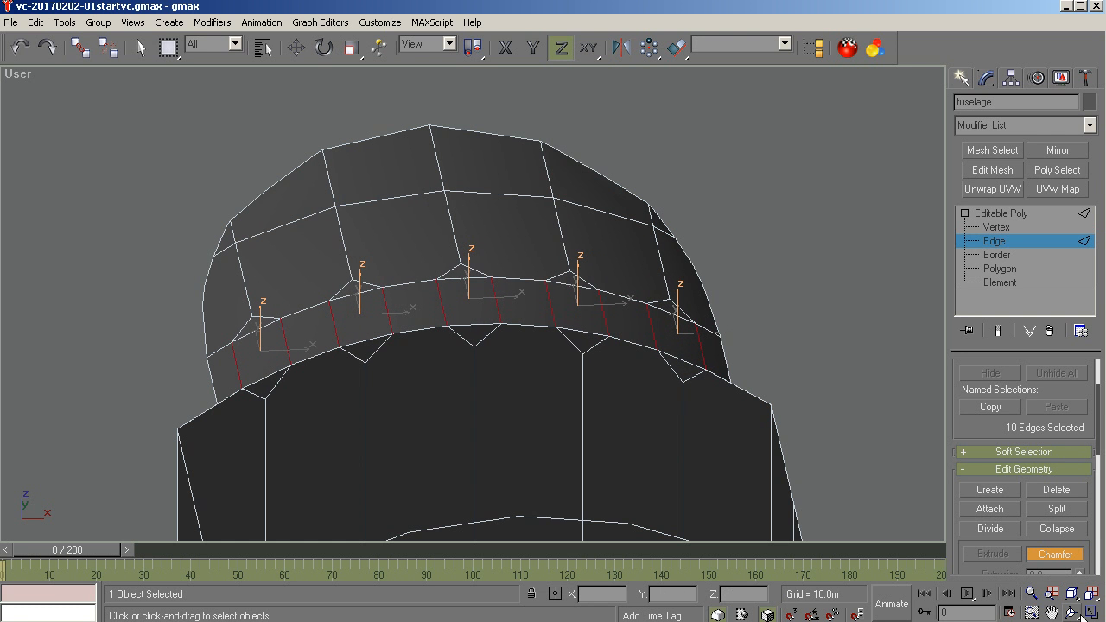
# - Chamfer the ten resulting rear cowling edges a second time for a smoother curve, and end the Chamfer command
pyautogui.click(1071, 611)
pyautogui.moveTo(471, 390); pyautogui.dragTo(469, 328)
pyautogui.rightClick(448, 292)
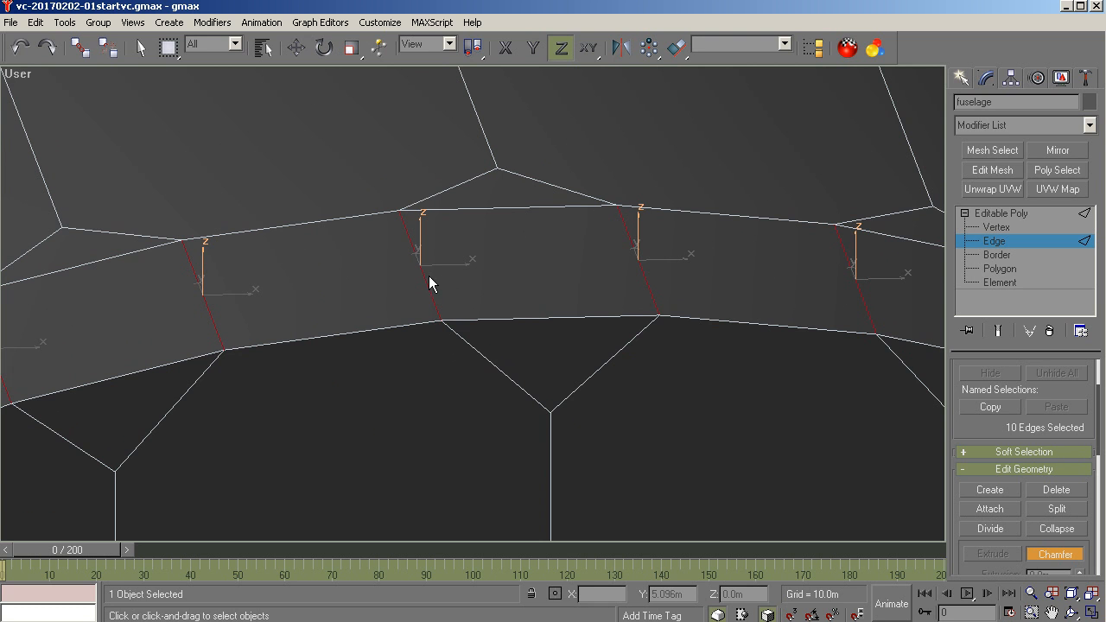
pyautogui.moveTo(424, 279); pyautogui.dragTo(437, 331)
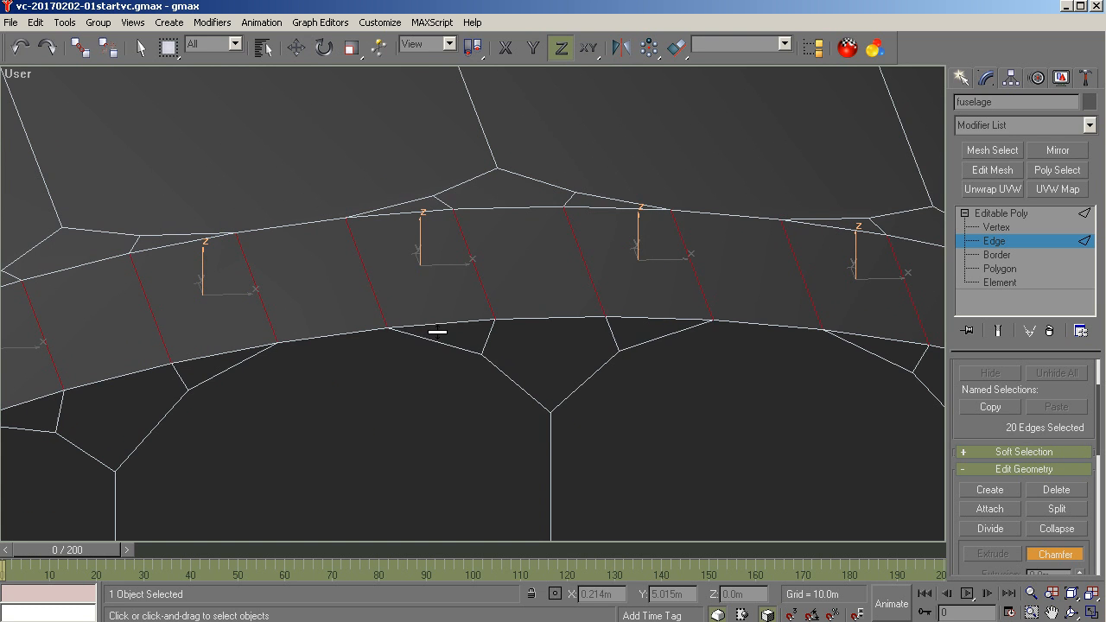
pyautogui.click(1045, 558)
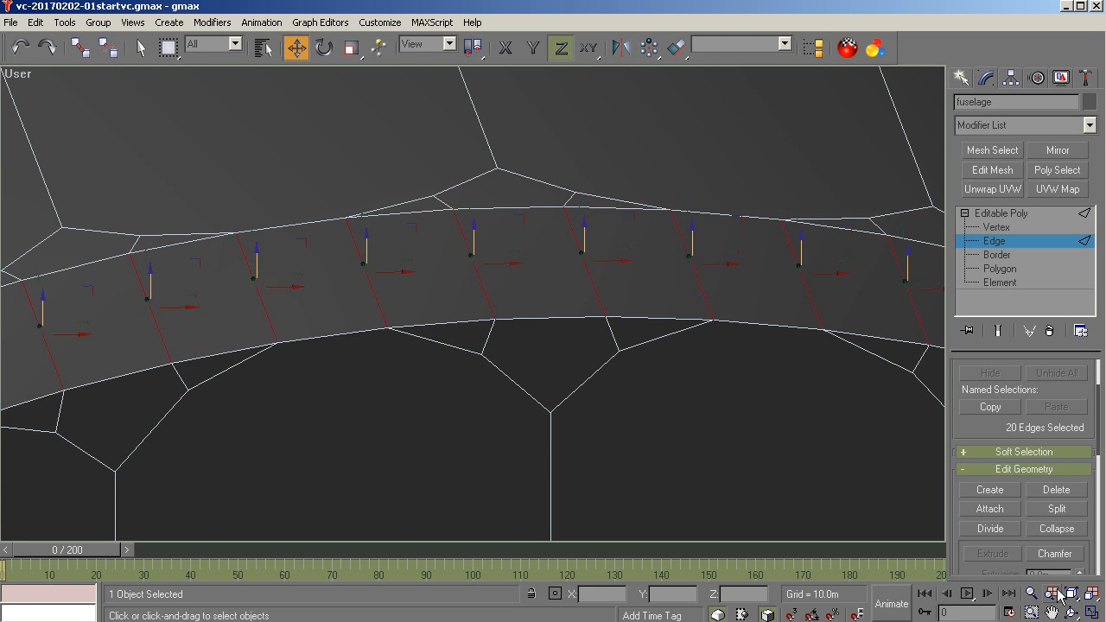
# - Switch to polygon level, select the cowling's polygons from the side and check the selection where it meets the bulkhead
pyautogui.click(1071, 613)
pyautogui.moveTo(530, 407); pyautogui.dragTo(362, 307)
pyautogui.scroll(3, 551, 365)
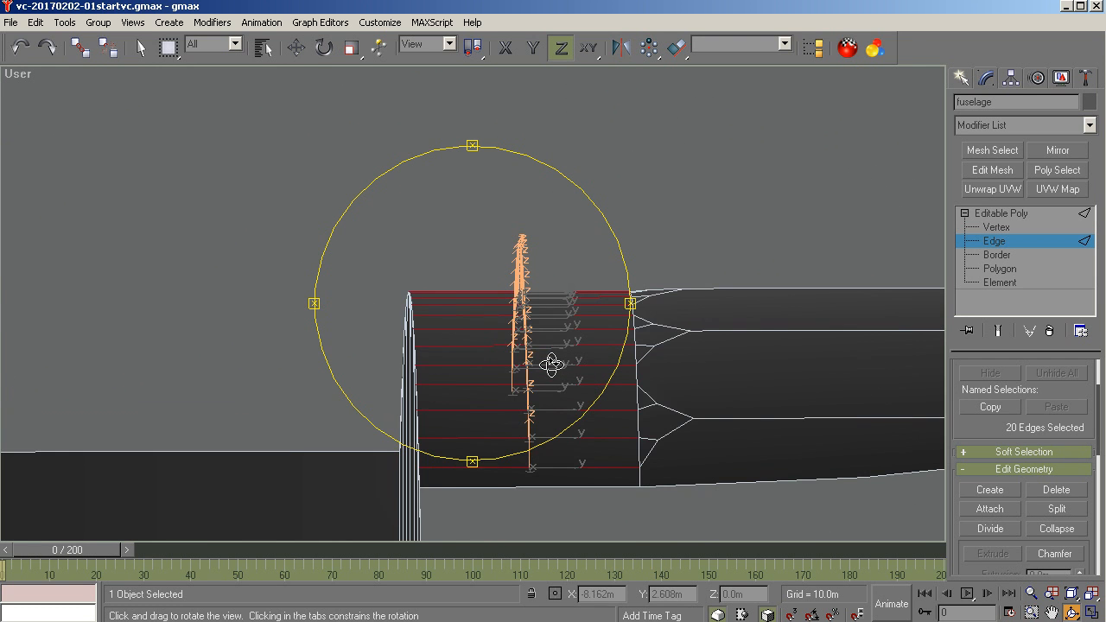
pyautogui.scroll(-3, 509, 337)
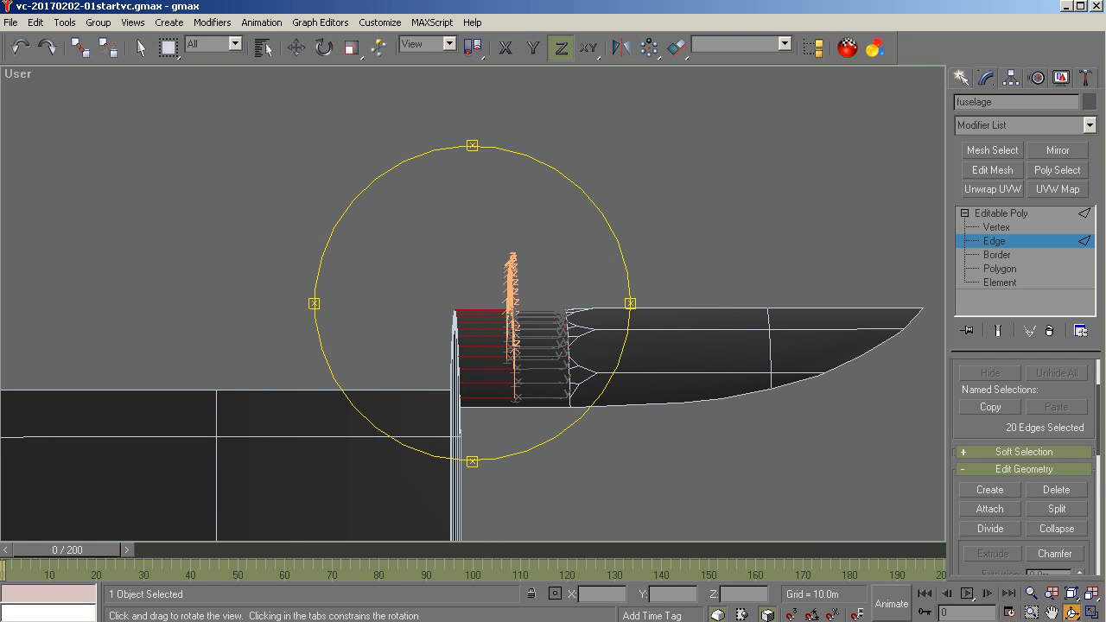
pyautogui.click(999, 269)
pyautogui.press('w')
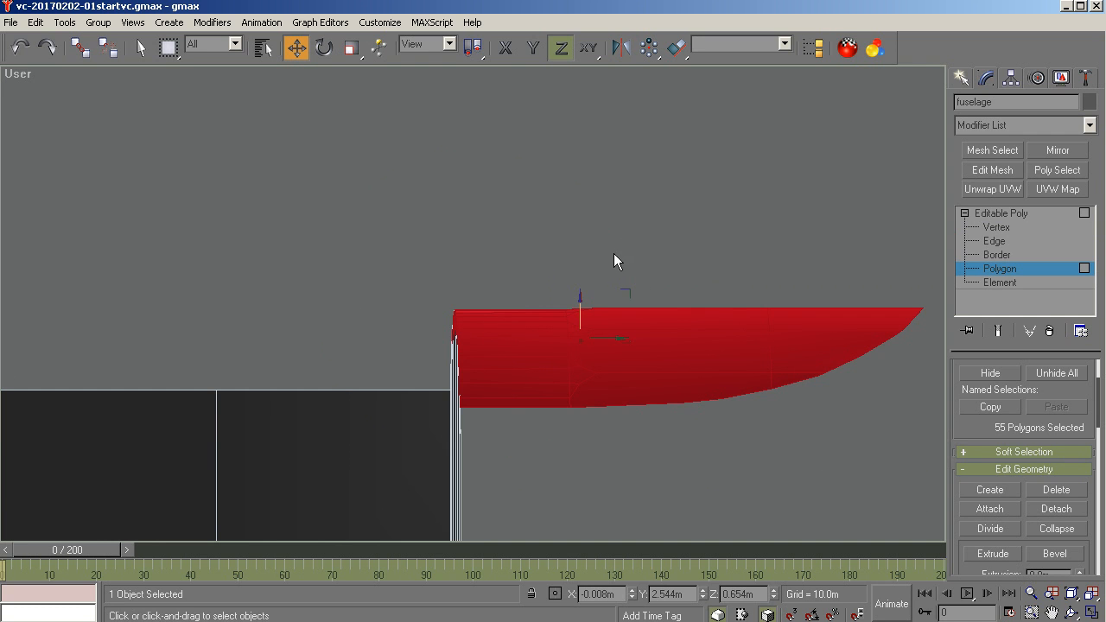
pyautogui.click(1071, 612)
pyautogui.moveTo(484, 398); pyautogui.dragTo(501, 248)
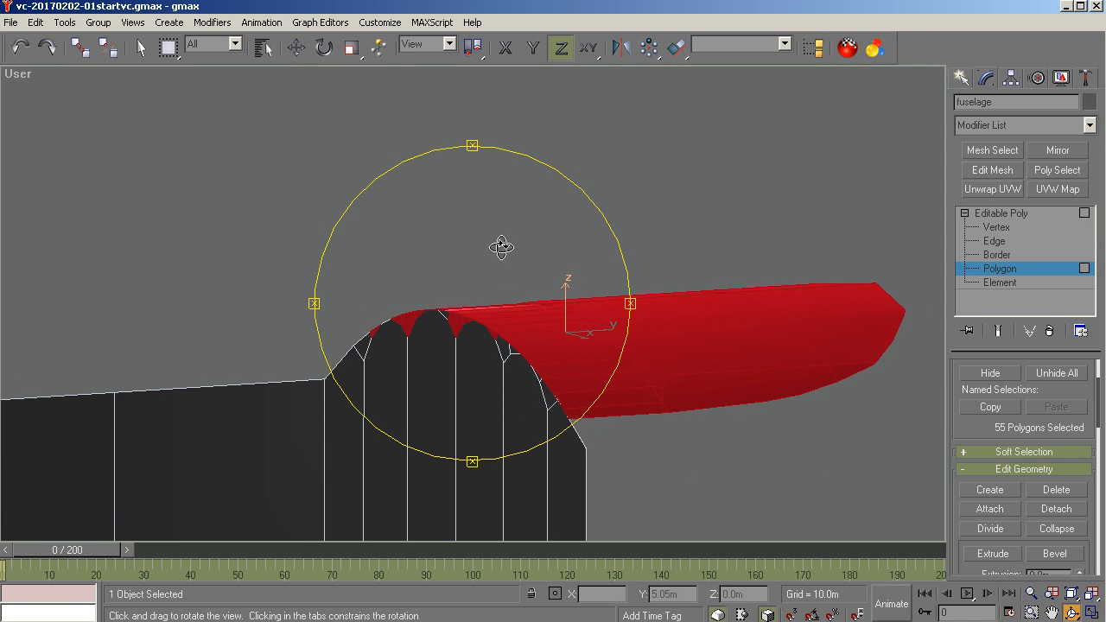
# - Reselect only the cowling's polygons without the bulkhead faces from the right view and extrude them slightly outward
pyautogui.press('w')
pyautogui.press('r')
pyautogui.press('z')
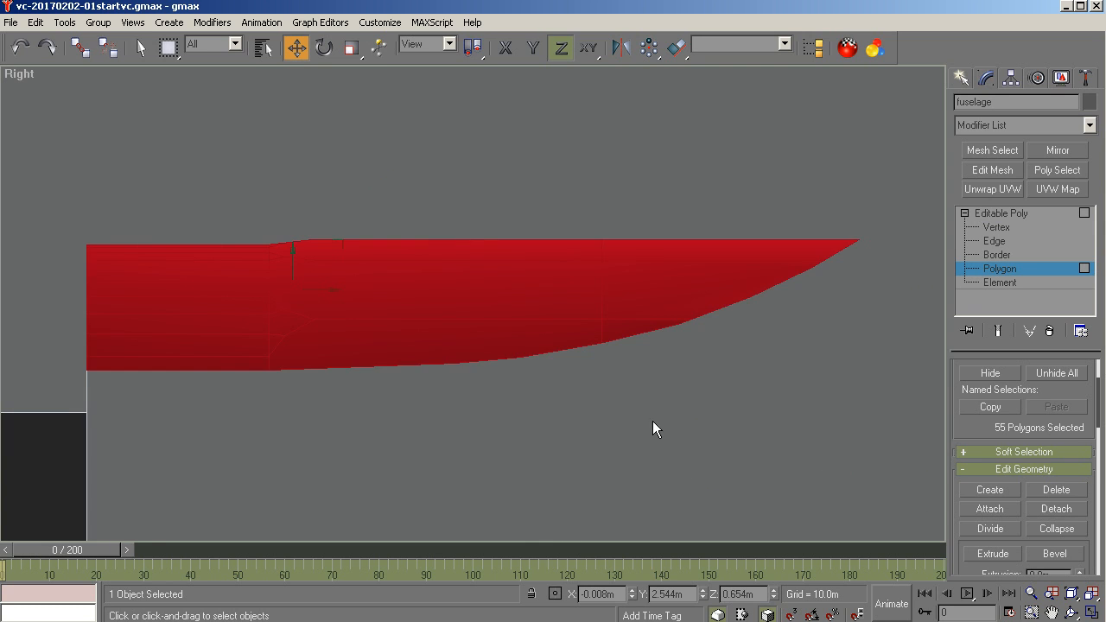
pyautogui.moveTo(134, 202); pyautogui.dragTo(352, 360)
pyautogui.keyDown('ctrl'); pyautogui.moveTo(598, 257); pyautogui.dragTo(620, 329); pyautogui.keyUp('ctrl')
pyautogui.hotkey('ctrl', 'r')
pyautogui.moveTo(452, 407); pyautogui.dragTo(372, 403)
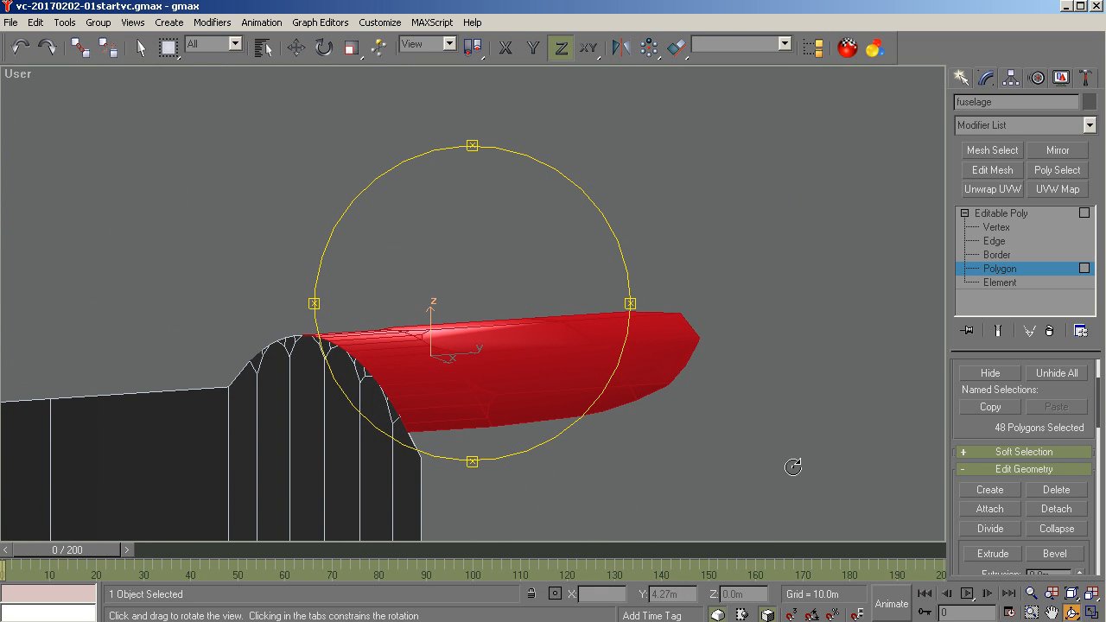
pyautogui.click(985, 555)
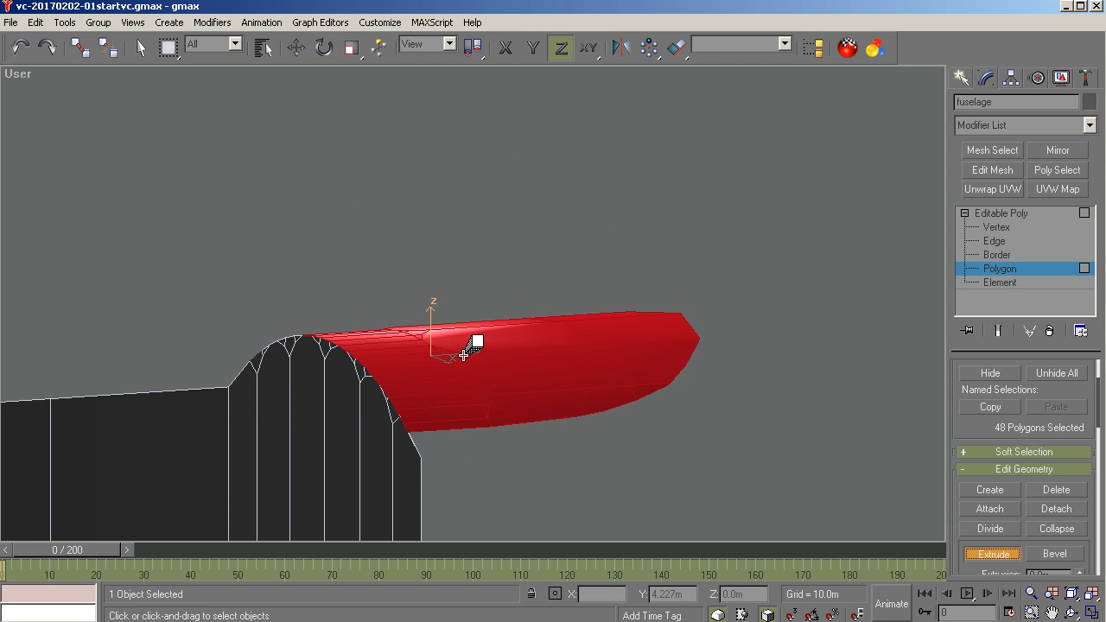
pyautogui.moveTo(464, 354); pyautogui.dragTo(464, 354)
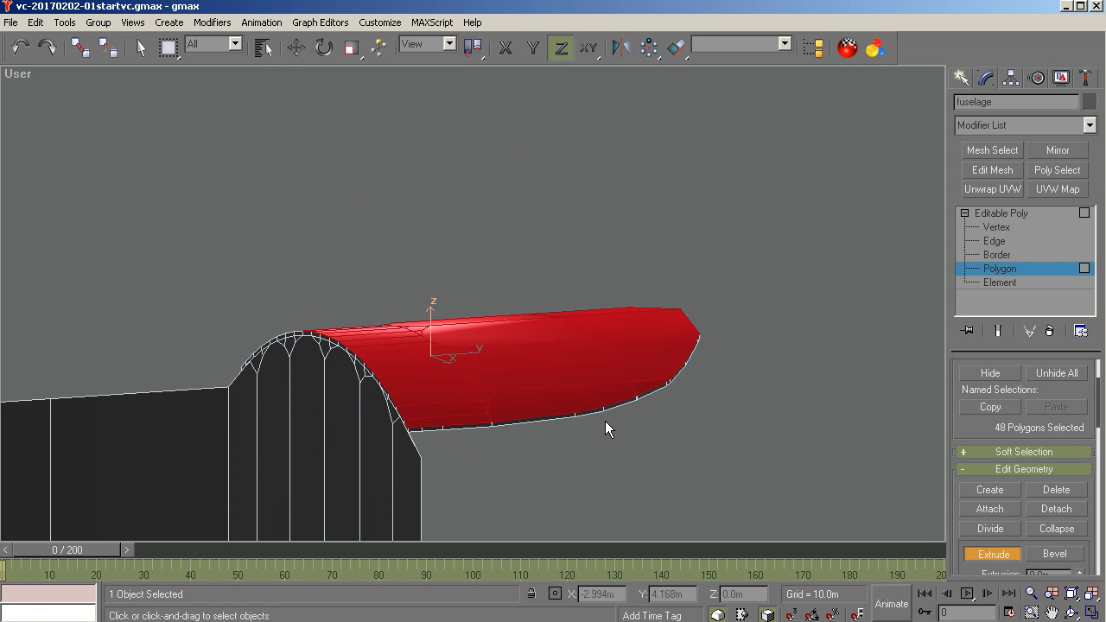
# - Move the selected extruded cowling polygons about -0.01 m along the Y axis, rearward toward the cockpit bulkhead
pyautogui.click(1071, 612)
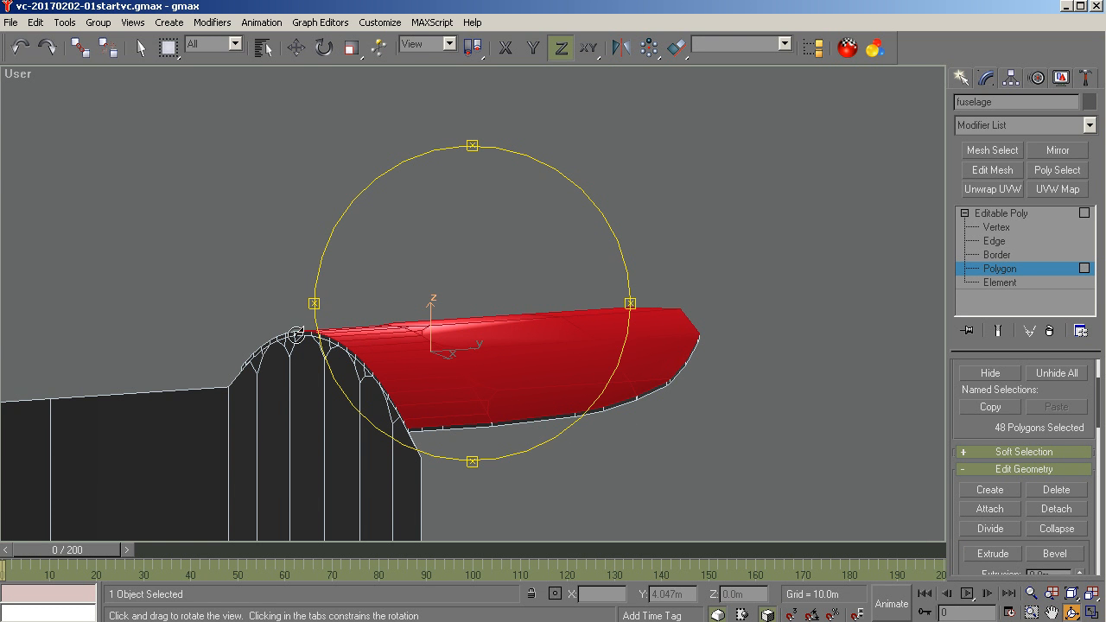
pyautogui.moveTo(436, 315); pyautogui.dragTo(301, 341)
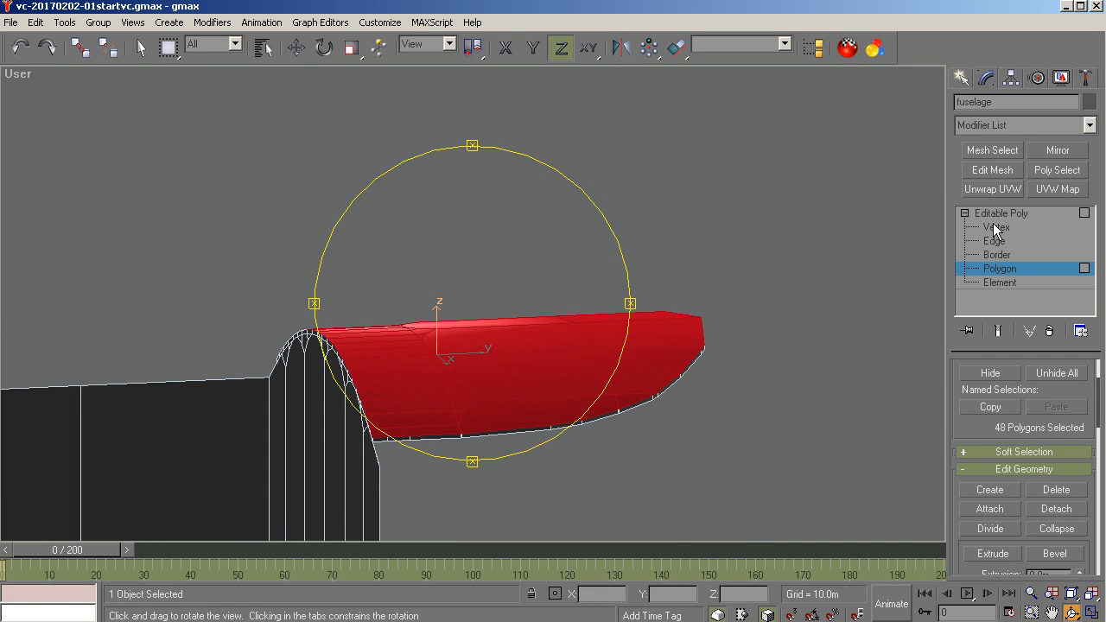
pyautogui.moveTo(448, 357); pyautogui.dragTo(469, 350)
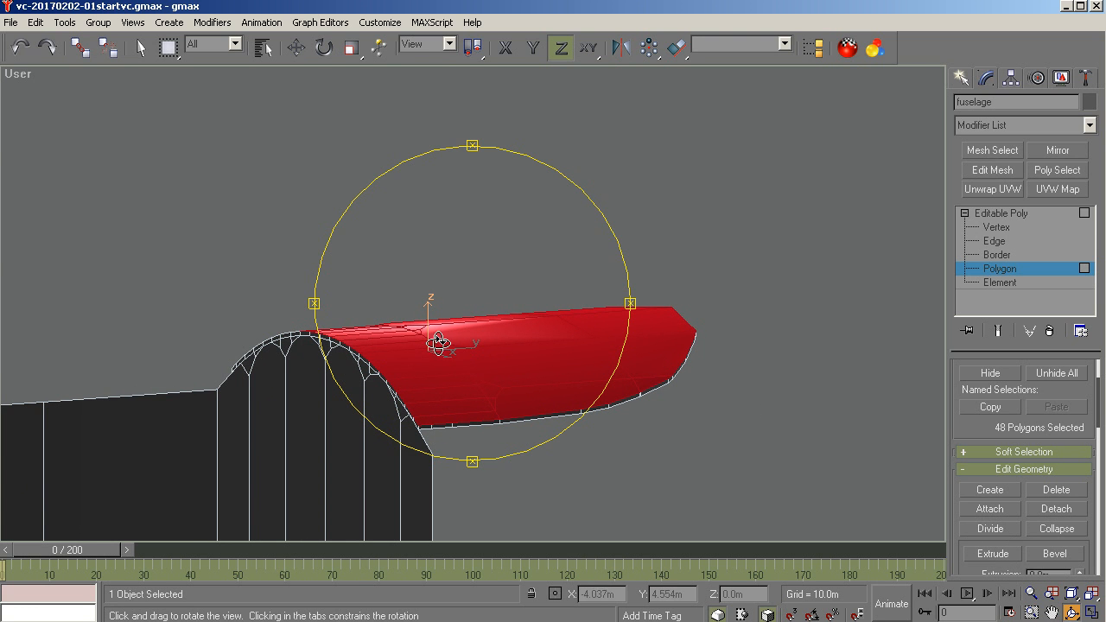
pyautogui.click(296, 48)
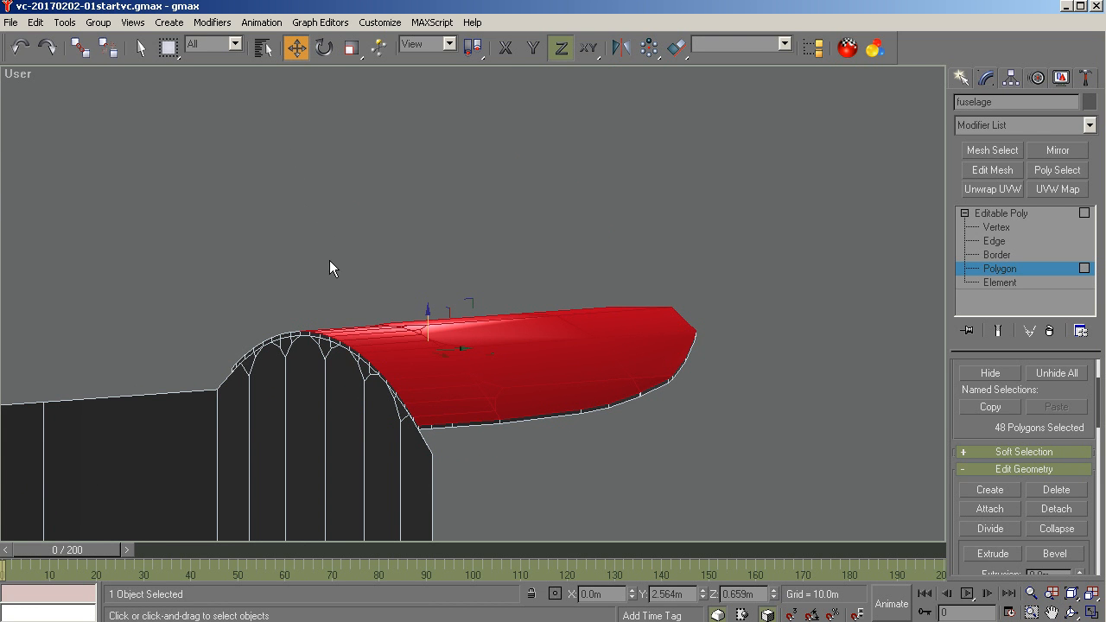
pyautogui.press('F6')
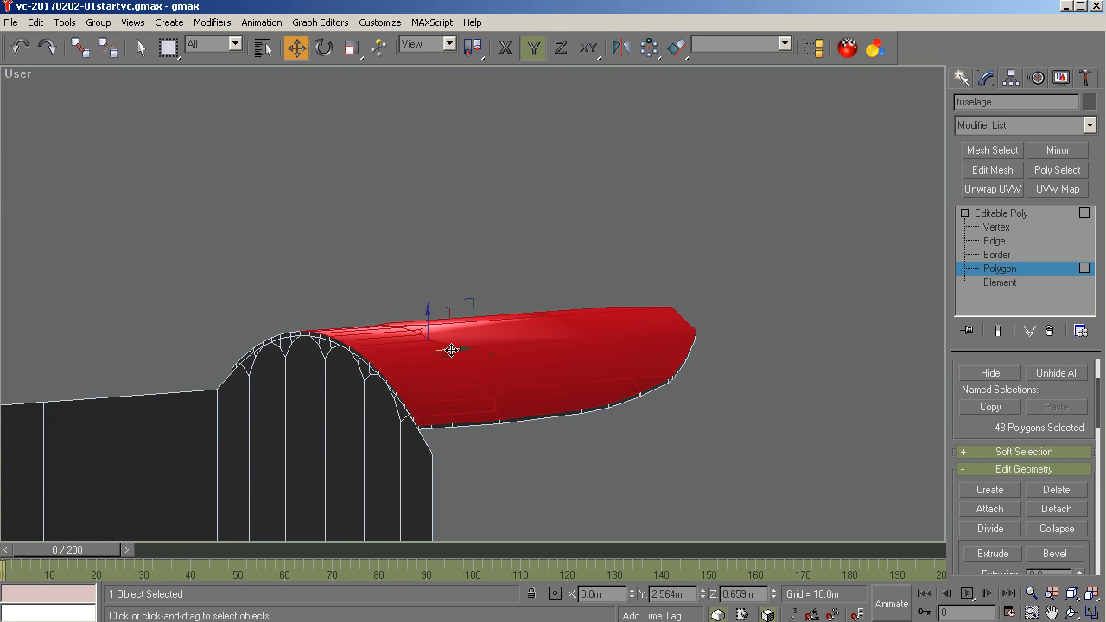
pyautogui.moveTo(450, 350); pyautogui.dragTo(447, 352)
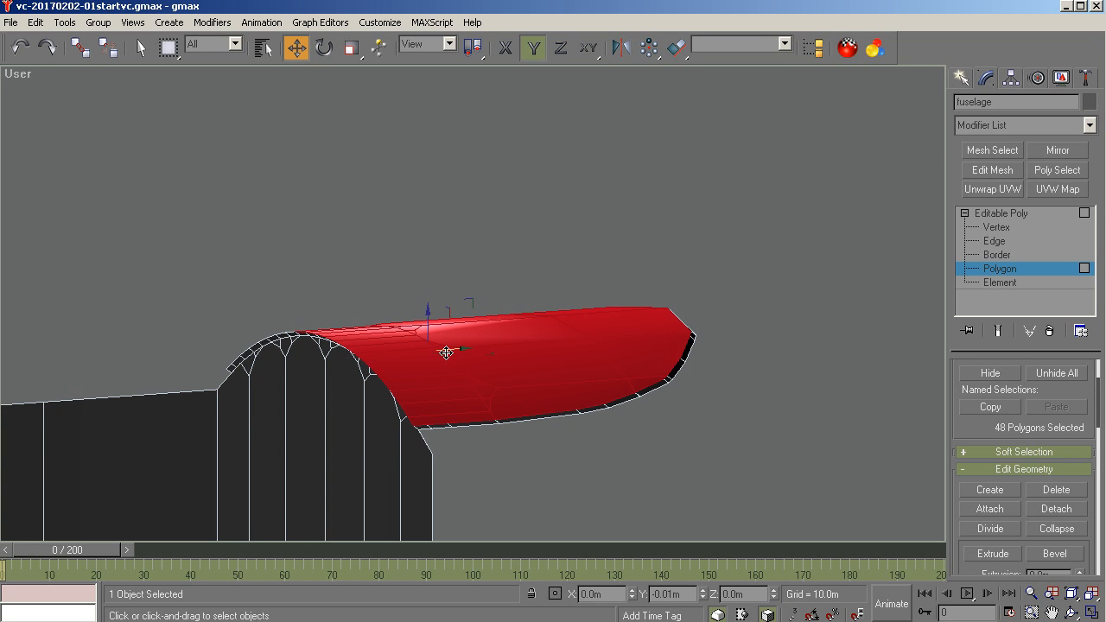
pyautogui.moveTo(446, 352); pyautogui.dragTo(368, 364)
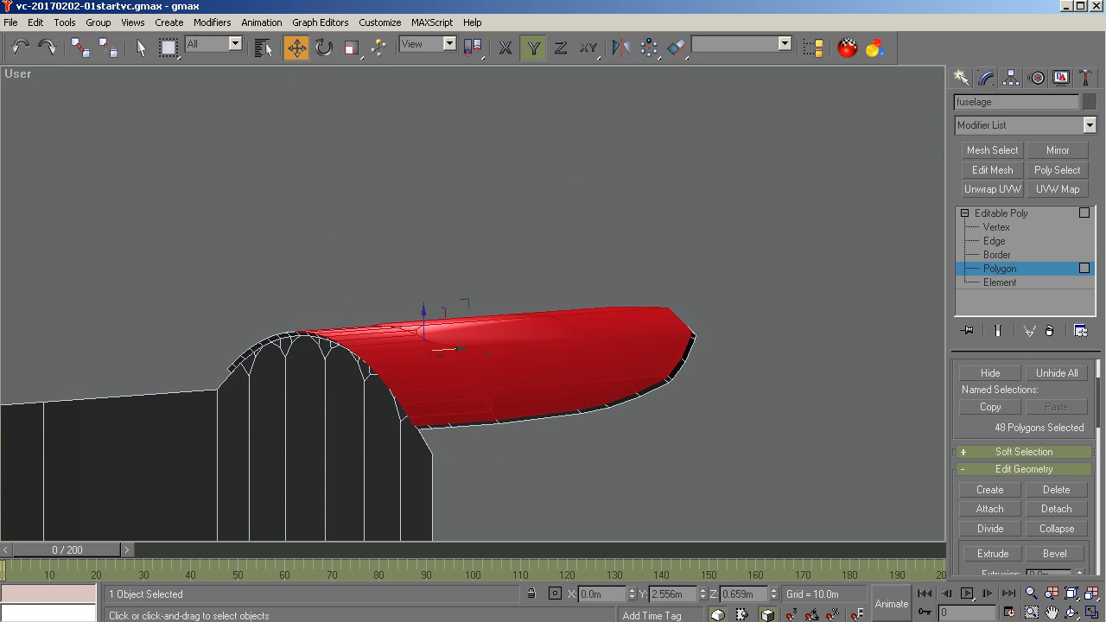
# - Shift the selected polygons of the curved hood slightly along Y, to about 2.561 m
pyautogui.click(1070, 613)
pyautogui.moveTo(535, 388); pyautogui.dragTo(466, 356)
pyautogui.rightClick(458, 366)
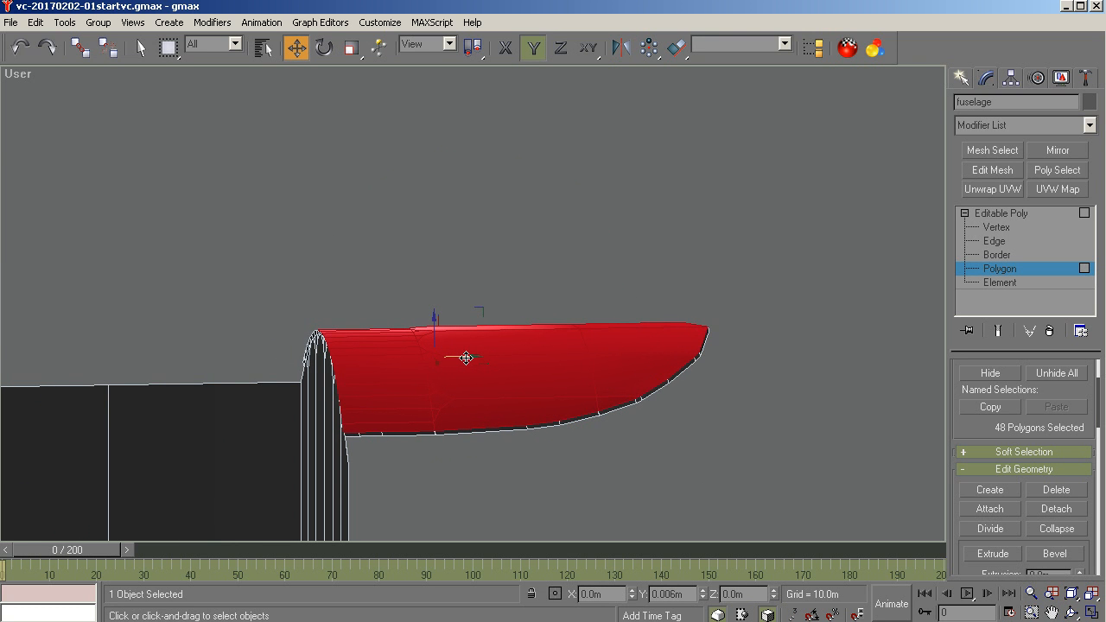
pyautogui.scroll(4, 287, 356)
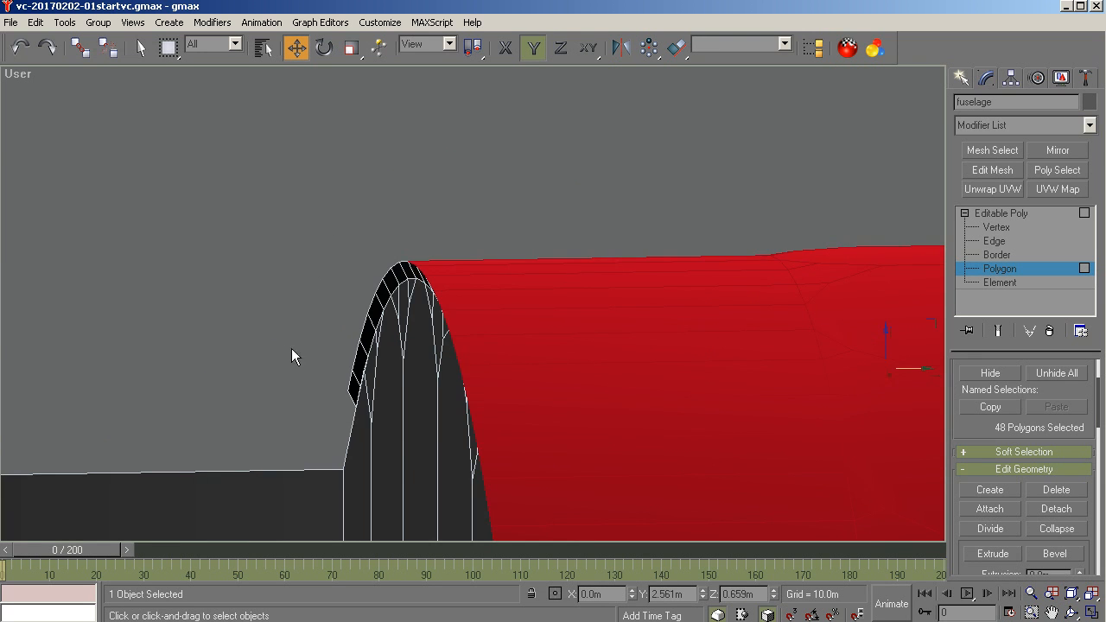
pyautogui.scroll(-1, 343, 282)
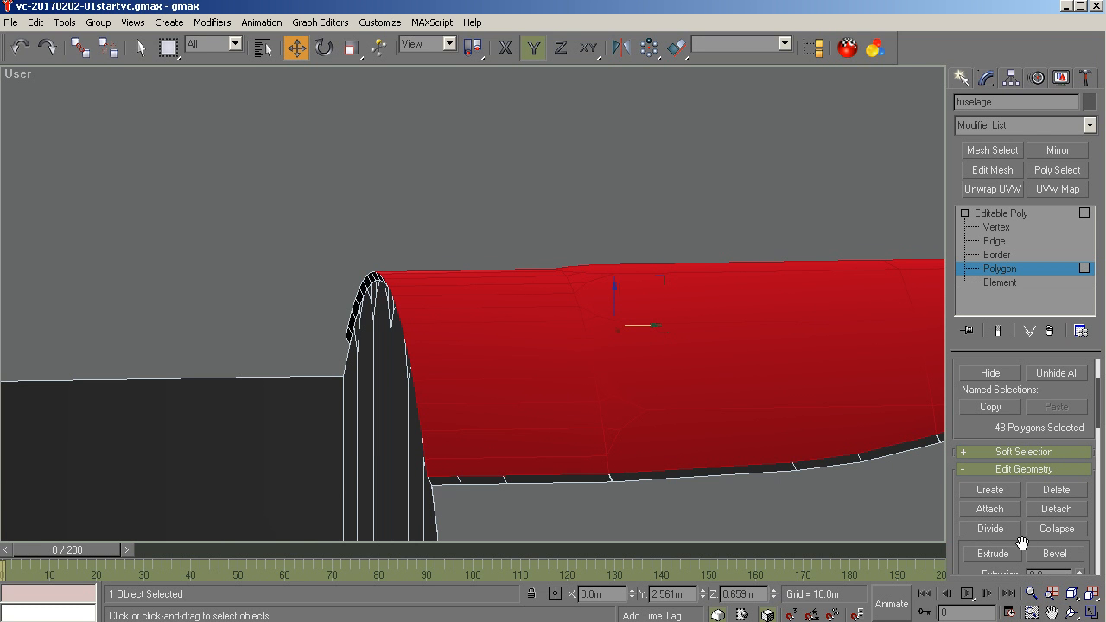
# - Extrude the selected hood polygons slightly outward and shift them along Y to about 2.564 m
pyautogui.click(993, 553)
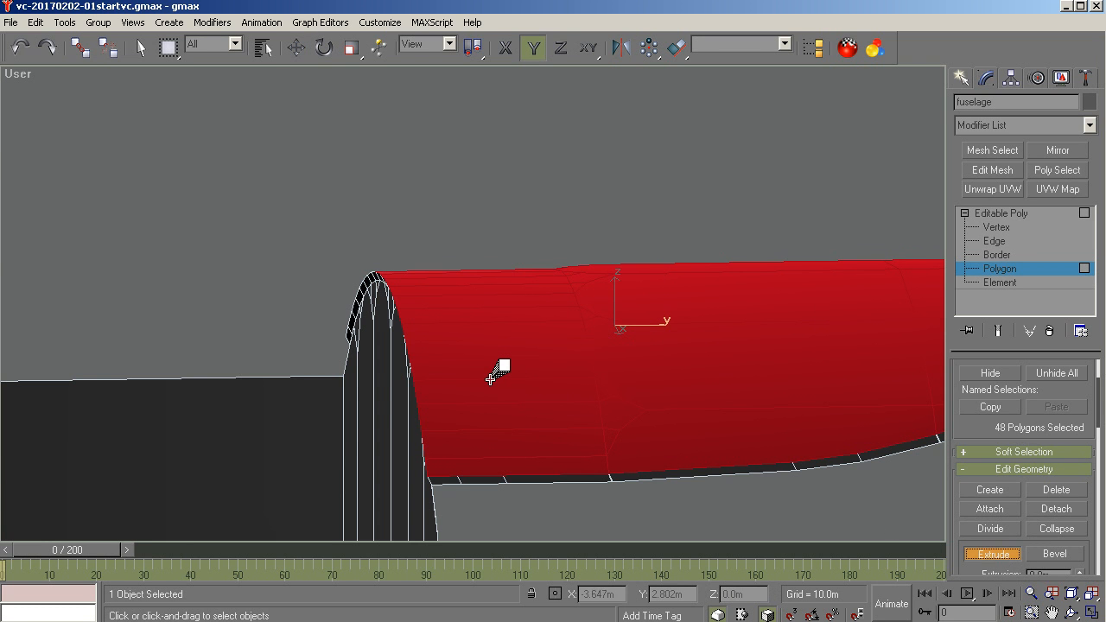
pyautogui.moveTo(495, 372); pyautogui.dragTo(497, 363)
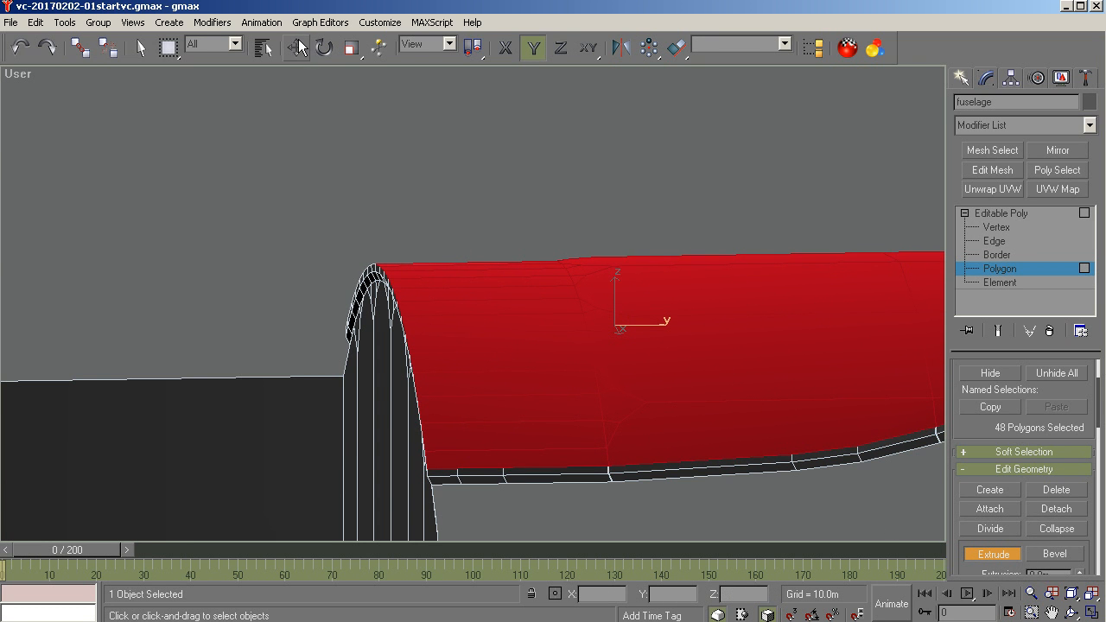
pyautogui.click(298, 48)
pyautogui.moveTo(641, 318); pyautogui.dragTo(644, 317)
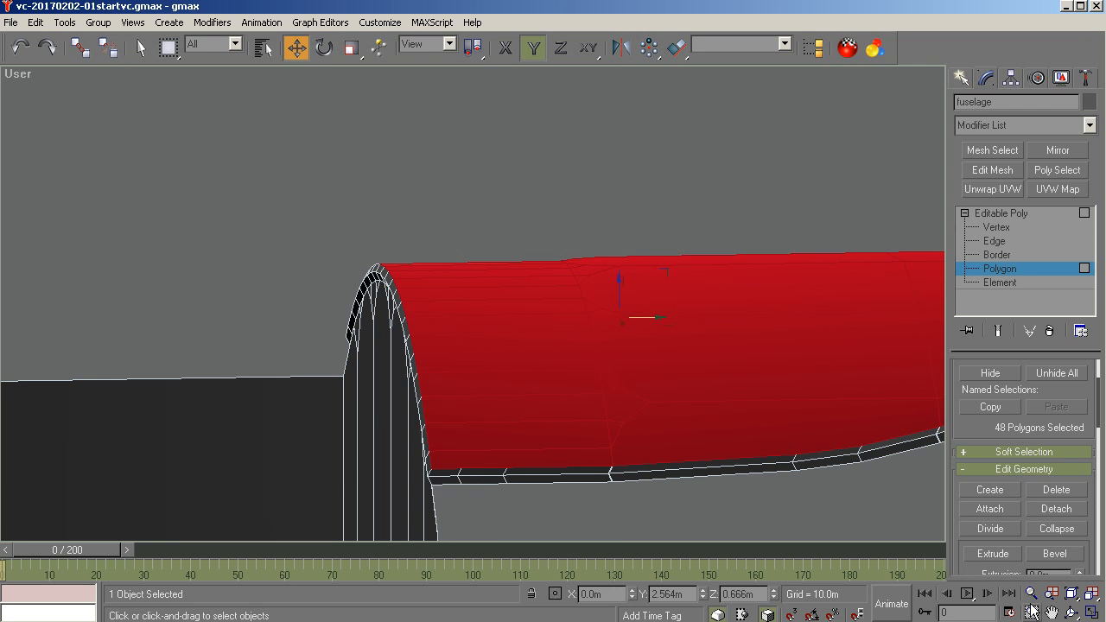
# - Switch the fuselage to vertex editing and, in the Right view, select the vertices along the front rim of the curved hood
pyautogui.click(1071, 612)
pyautogui.moveTo(503, 370); pyautogui.dragTo(480, 318)
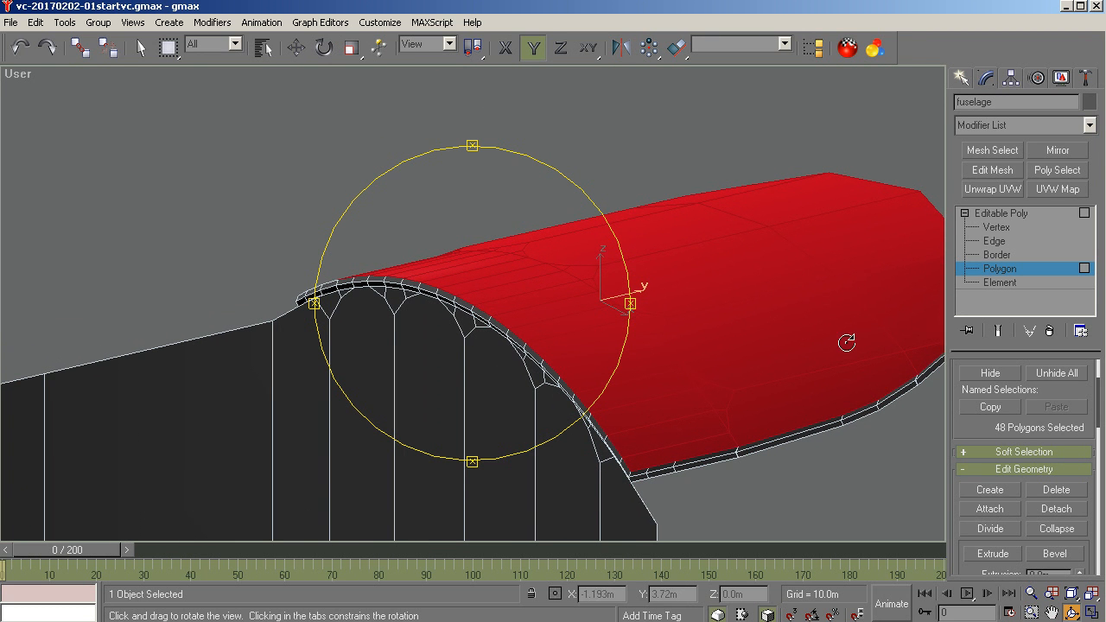
pyautogui.click(996, 226)
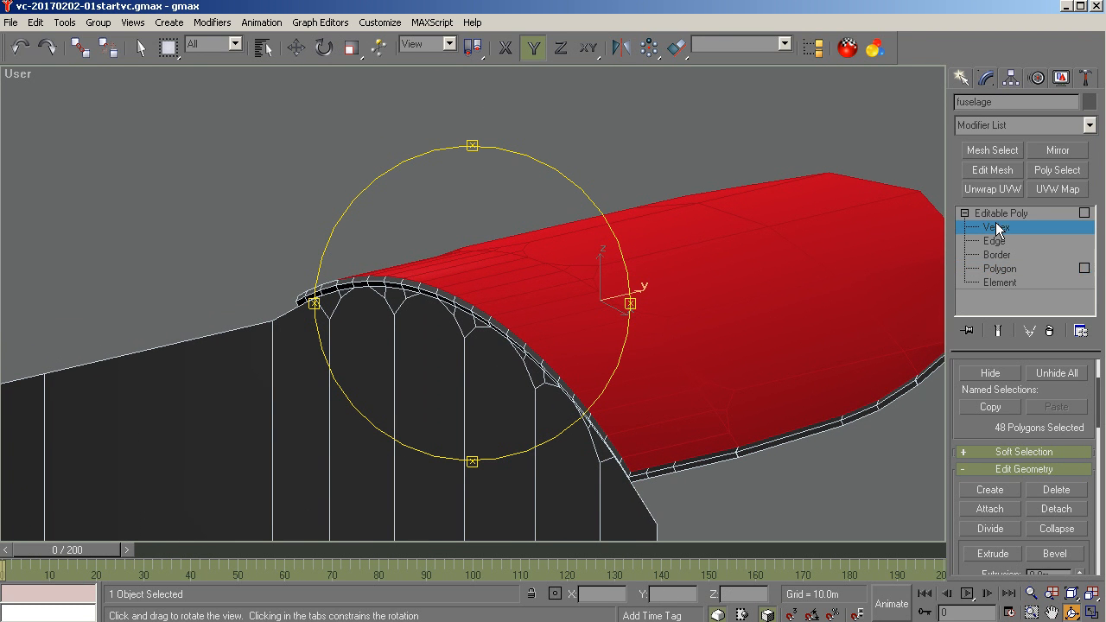
pyautogui.click(259, 208)
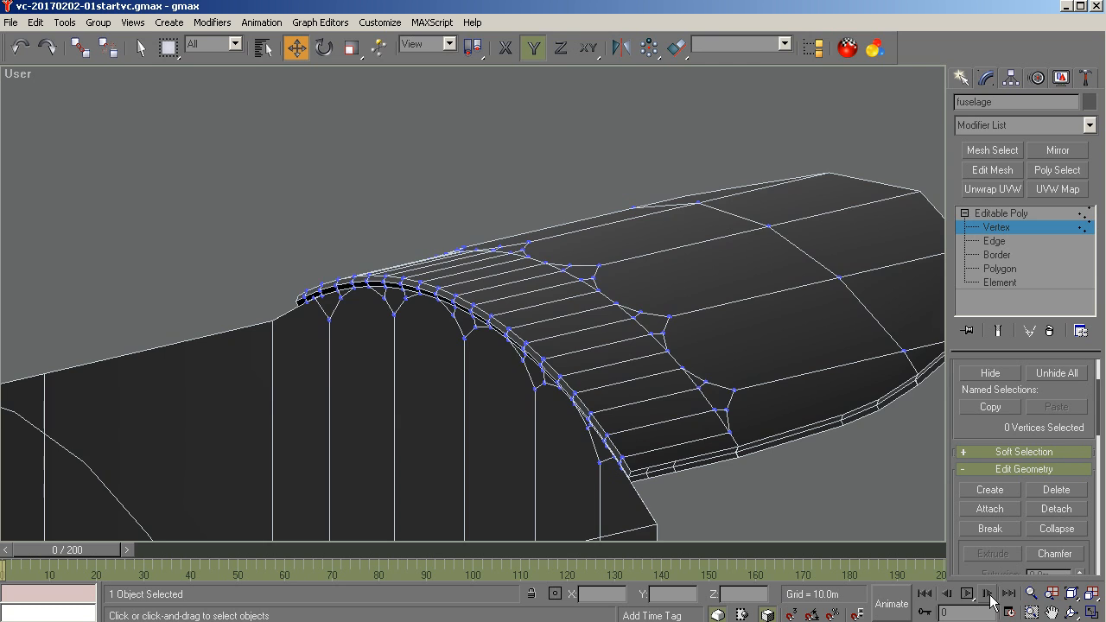
pyautogui.hotkey('ctrl', 'alt', 'z')
pyautogui.press('r')
pyautogui.hotkey('ctrl', 'alt', 'z')
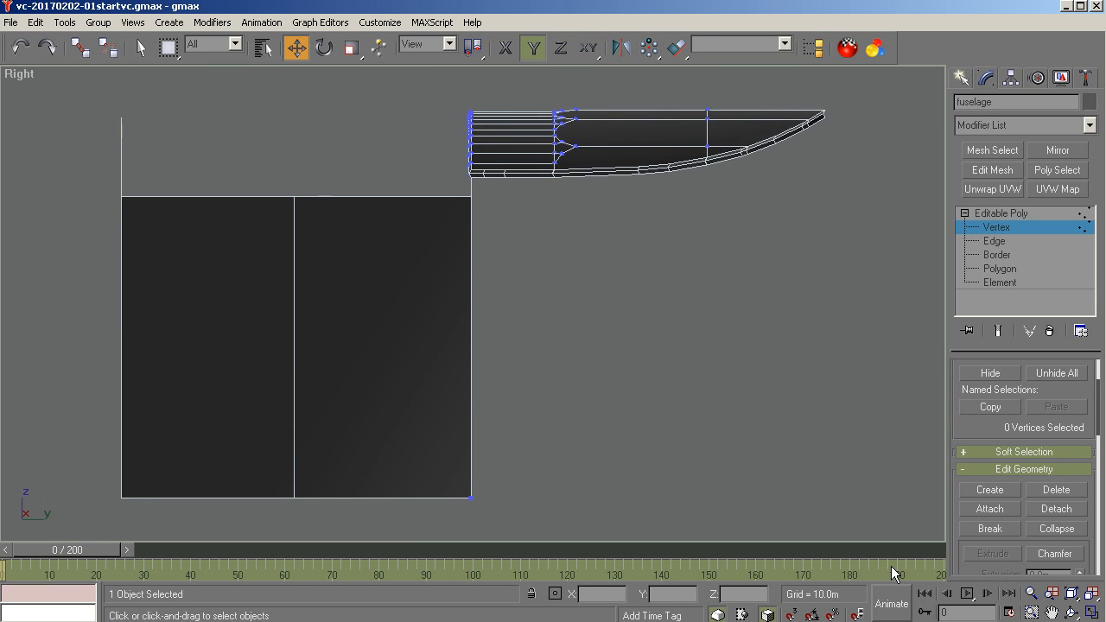
pyautogui.scroll(6, 464, 130)
pyautogui.scroll(-2, 471, 294)
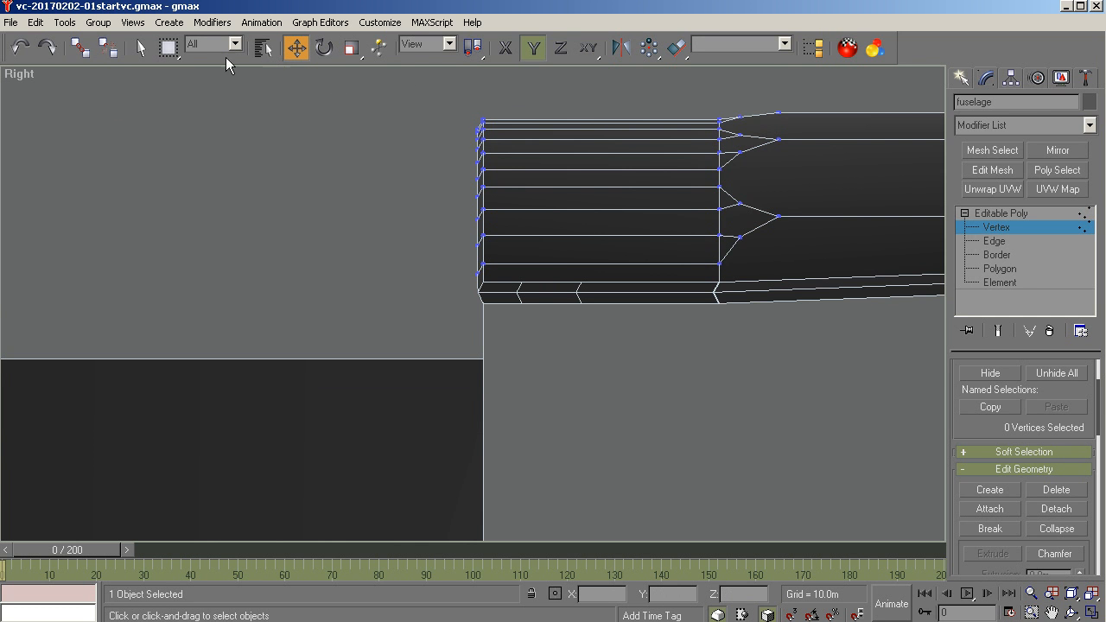
pyautogui.click(140, 49)
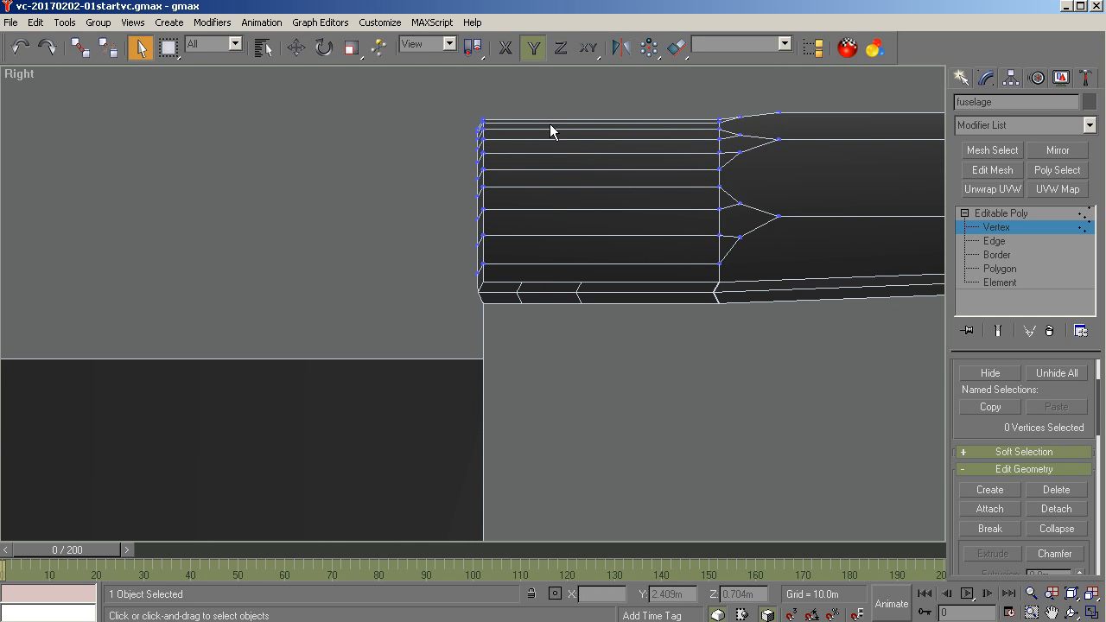
pyautogui.moveTo(538, 99); pyautogui.dragTo(483, 274)
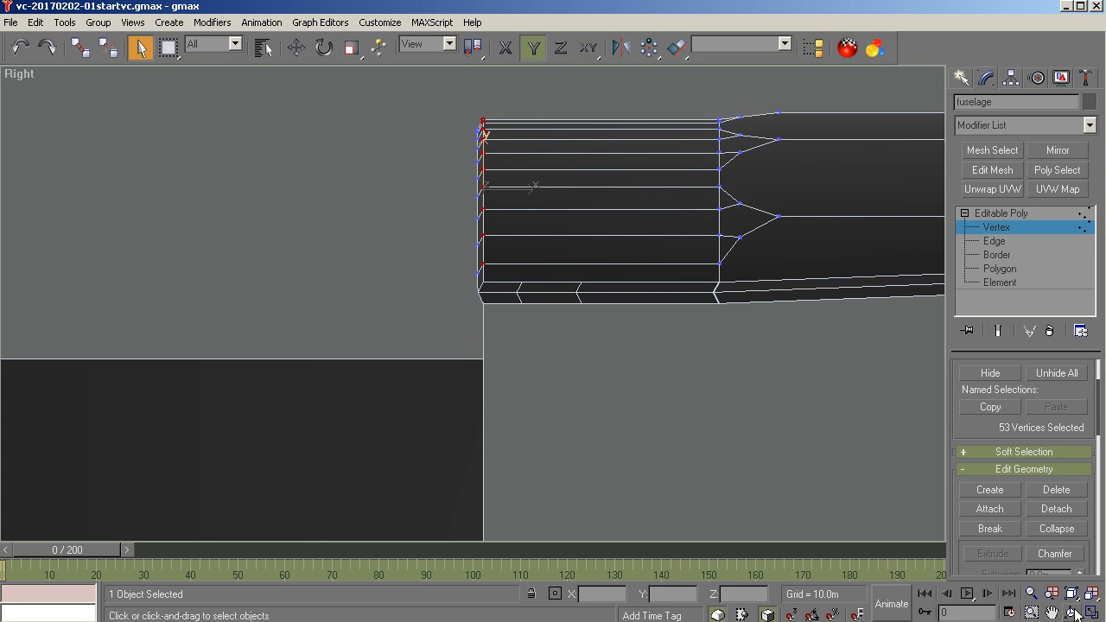
# - Deselect the front panel vertices below the hood's rim along the left half of the arch, keeping the outer rim vertices selected
pyautogui.click(1075, 613)
pyautogui.moveTo(462, 326); pyautogui.dragTo(390, 306)
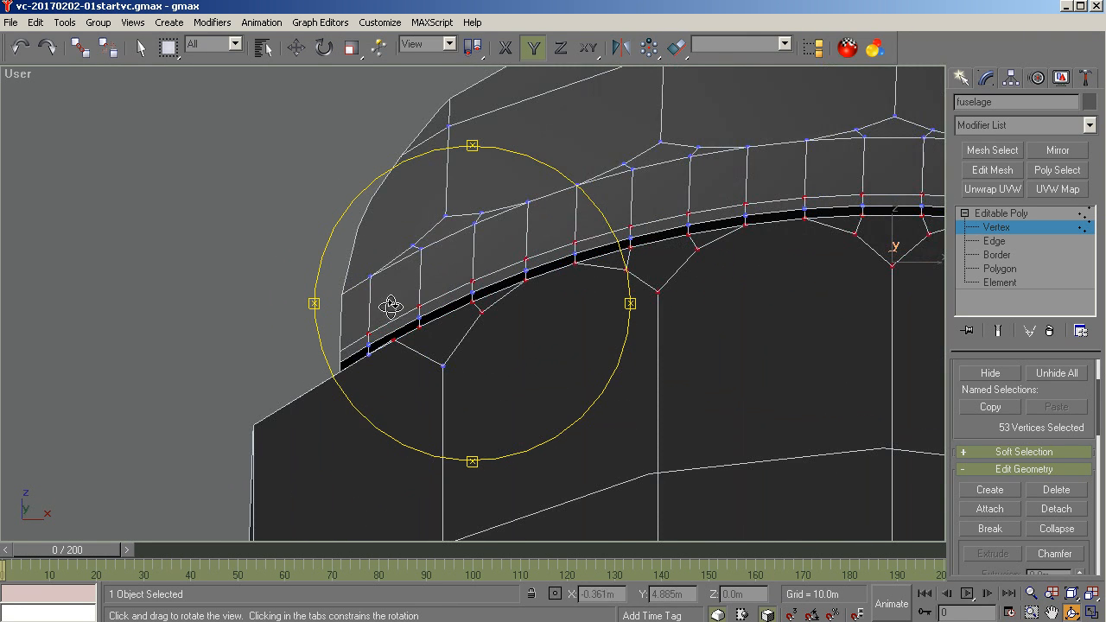
pyautogui.rightClick(531, 422)
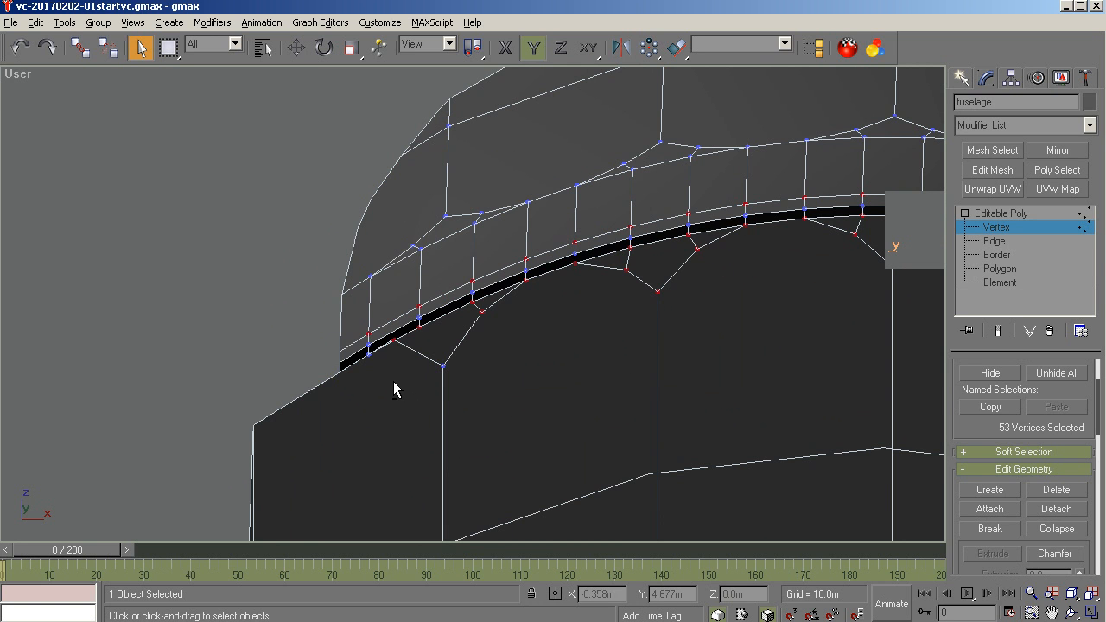
pyautogui.keyDown('alt'); pyautogui.moveTo(386, 374); pyautogui.dragTo(481, 306); pyautogui.keyUp('alt')
pyautogui.keyDown('alt'); pyautogui.moveTo(406, 347); pyautogui.dragTo(441, 335); pyautogui.keyUp('alt')
pyautogui.keyDown('alt'); pyautogui.moveTo(522, 275); pyautogui.dragTo(543, 302); pyautogui.keyUp('alt')
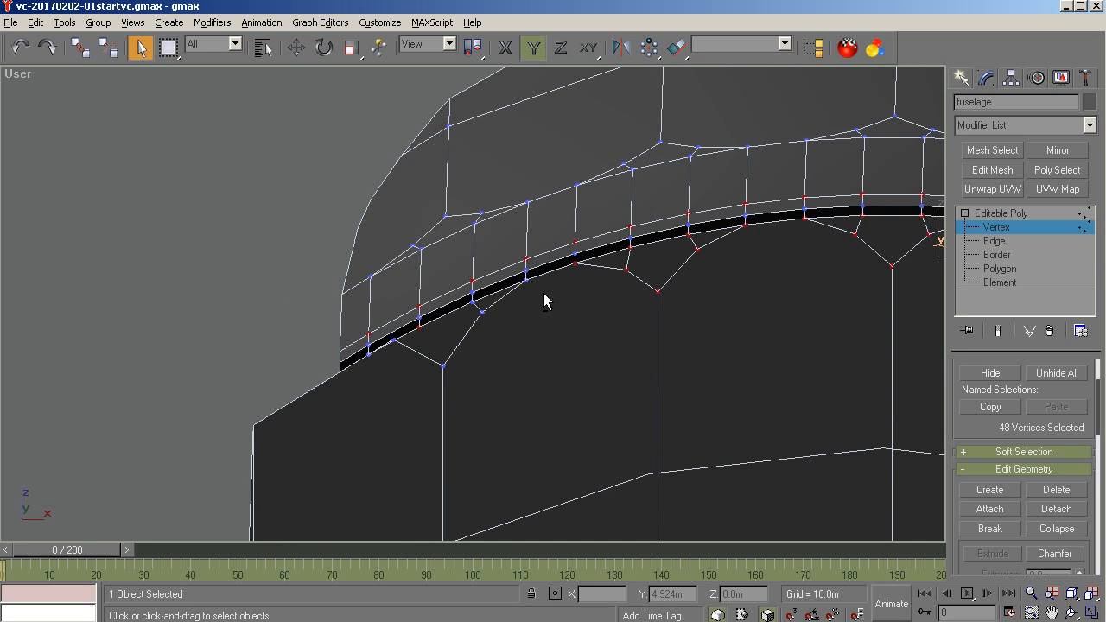
pyautogui.keyDown('alt'); pyautogui.moveTo(576, 266); pyautogui.dragTo(751, 347); pyautogui.keyUp('alt')
pyautogui.keyDown('alt'); pyautogui.click(631, 248); pyautogui.keyUp('alt')
pyautogui.keyDown('alt'); pyautogui.moveTo(676, 232); pyautogui.dragTo(743, 296); pyautogui.keyUp('alt')
pyautogui.keyDown('alt'); pyautogui.click(739, 227); pyautogui.keyUp('alt')
pyautogui.keyDown('alt'); pyautogui.moveTo(793, 212); pyautogui.dragTo(898, 269); pyautogui.keyUp('alt')
# - Deselect the front panel vertices below the hood's rim from the middle of the arch to its right end
pyautogui.scroll(-3, 605, 345)
pyautogui.scroll(4, 570, 324)
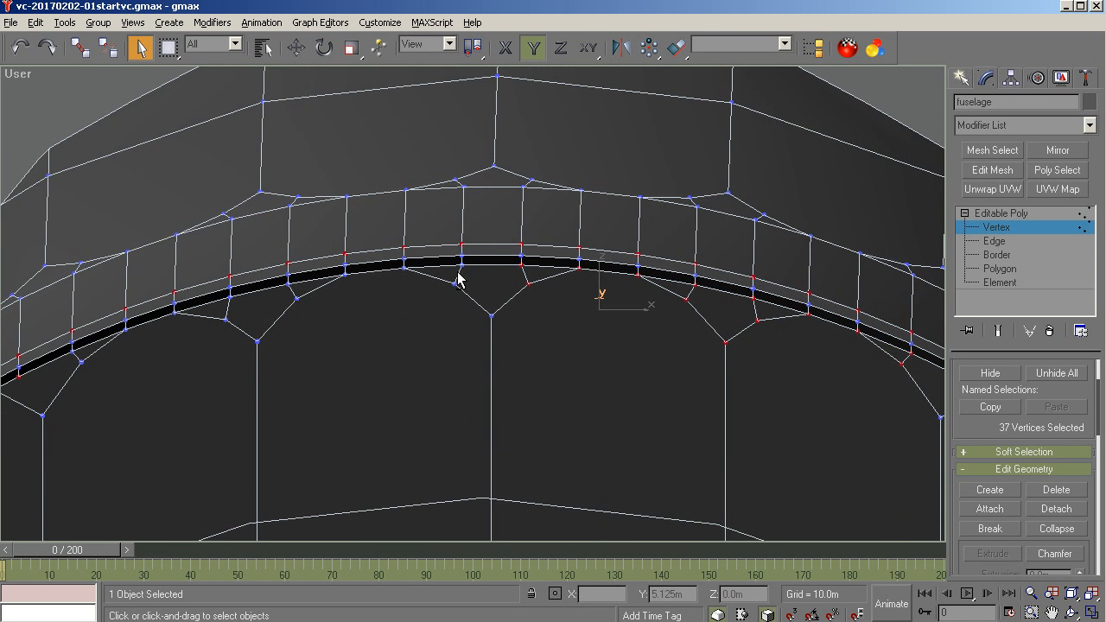
pyautogui.keyDown('alt'); pyautogui.moveTo(510, 271); pyautogui.dragTo(556, 312); pyautogui.keyUp('alt')
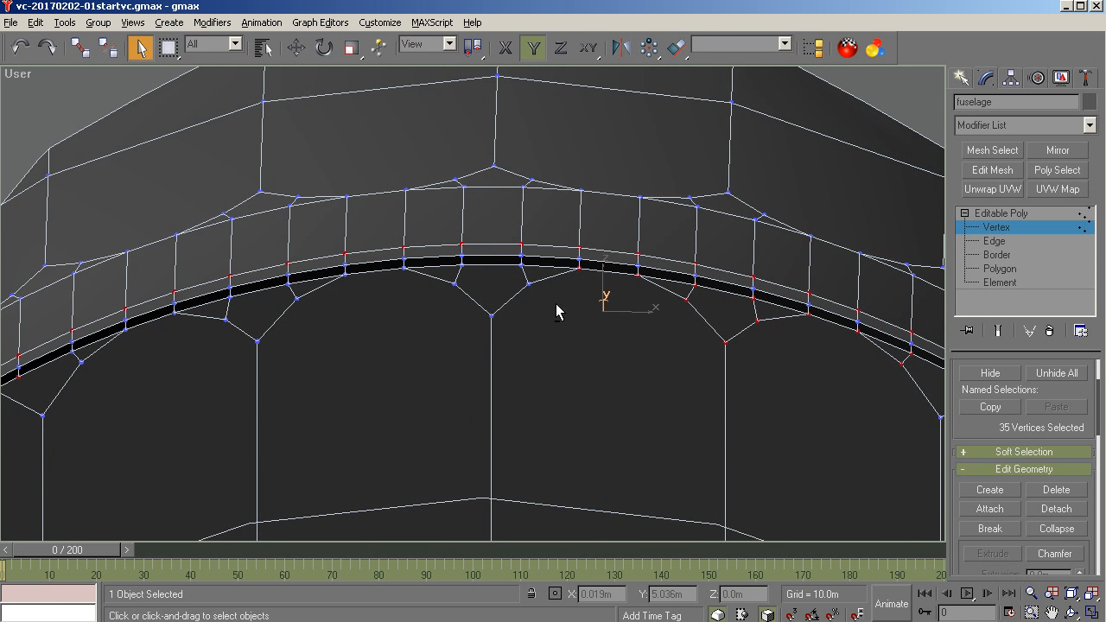
pyautogui.keyDown('alt'); pyautogui.click(576, 262); pyautogui.keyUp('alt')
pyautogui.keyDown('alt'); pyautogui.moveTo(633, 272); pyautogui.dragTo(725, 342); pyautogui.keyUp('alt')
pyautogui.keyDown('alt'); pyautogui.moveTo(744, 295); pyautogui.dragTo(796, 359); pyautogui.keyUp('alt')
pyautogui.keyDown('alt'); pyautogui.moveTo(793, 302); pyautogui.dragTo(867, 364); pyautogui.keyUp('alt')
pyautogui.scroll(-4, 434, 327)
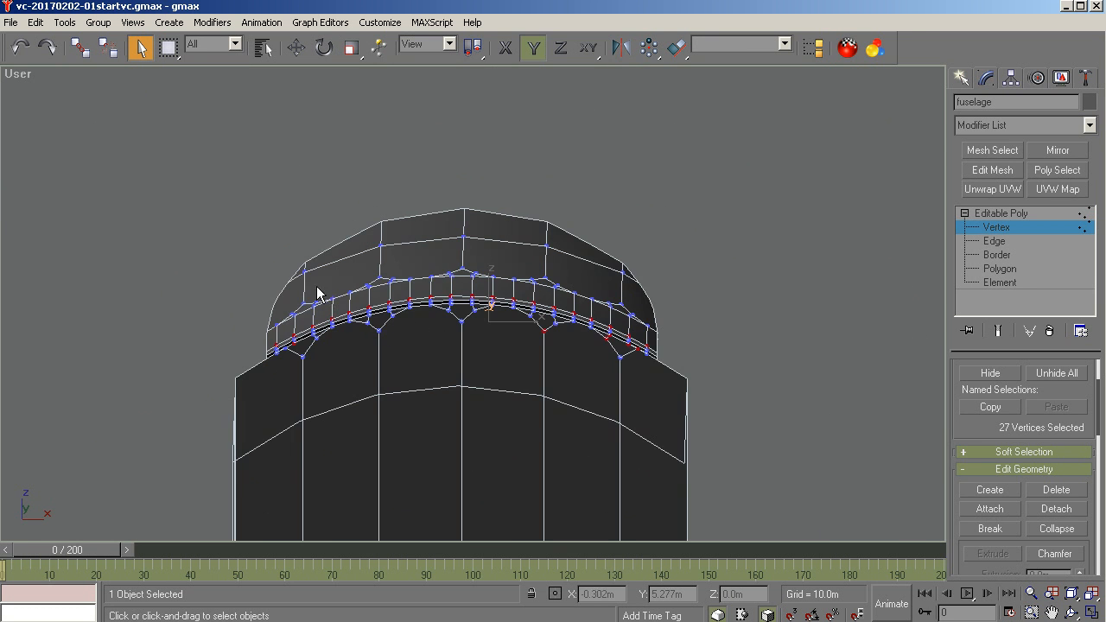
pyautogui.scroll(4, 566, 343)
pyautogui.scroll(2, 573, 350)
pyautogui.keyDown('alt'); pyautogui.moveTo(749, 309); pyautogui.dragTo(690, 348); pyautogui.keyUp('alt')
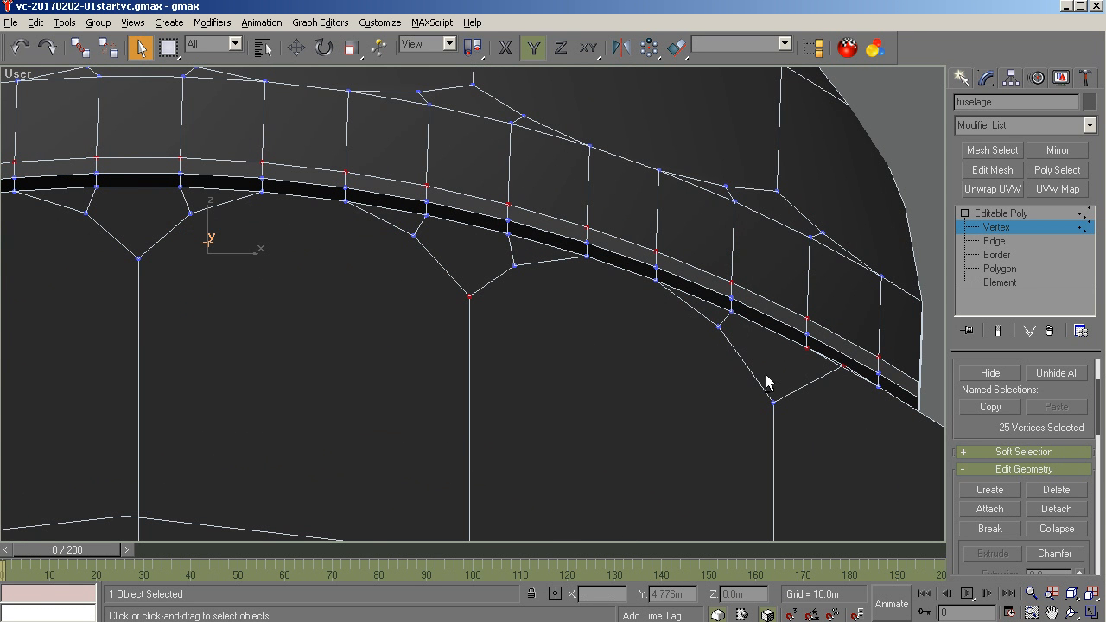
pyautogui.keyDown('alt'); pyautogui.moveTo(796, 350); pyautogui.dragTo(857, 410); pyautogui.keyUp('alt')
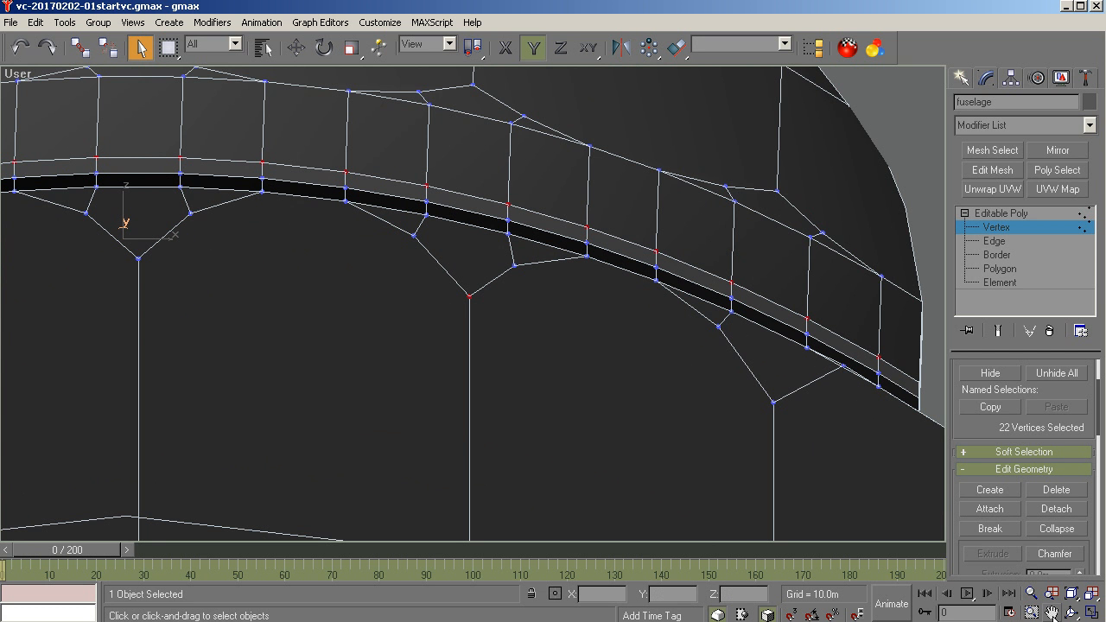
# - Try raising the selected rim vertices along Z to about 0.692 m, and undo the move after checking the arch
pyautogui.click(1071, 612)
pyautogui.moveTo(574, 361); pyautogui.dragTo(397, 350)
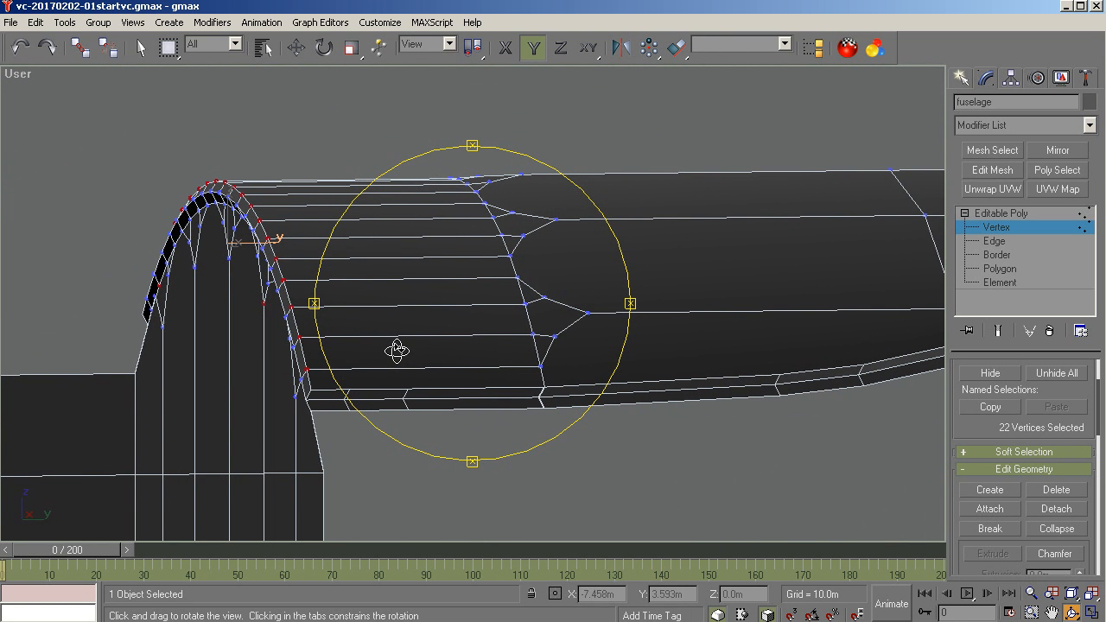
pyautogui.moveTo(464, 323); pyautogui.dragTo(459, 324)
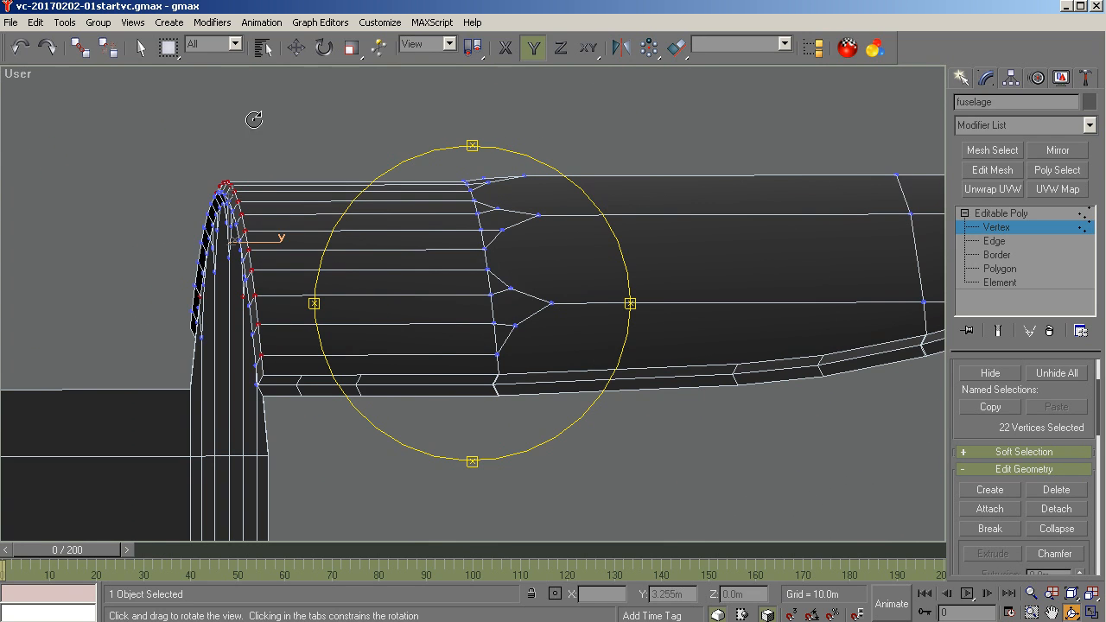
pyautogui.click(295, 50)
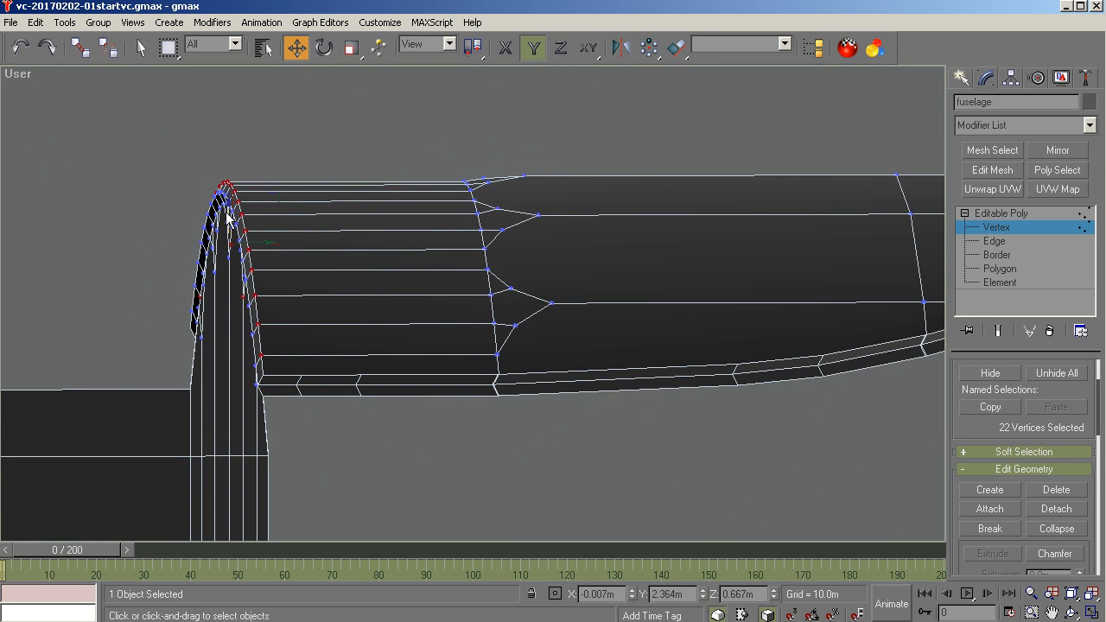
pyautogui.press('F7')
pyautogui.moveTo(235, 214)
pyautogui.mouseDown()
pyautogui.moveTo(244, 175)
pyautogui.moveTo(256, 207)
pyautogui.moveTo(246, 199)
pyautogui.mouseUp()
pyautogui.press('F6')
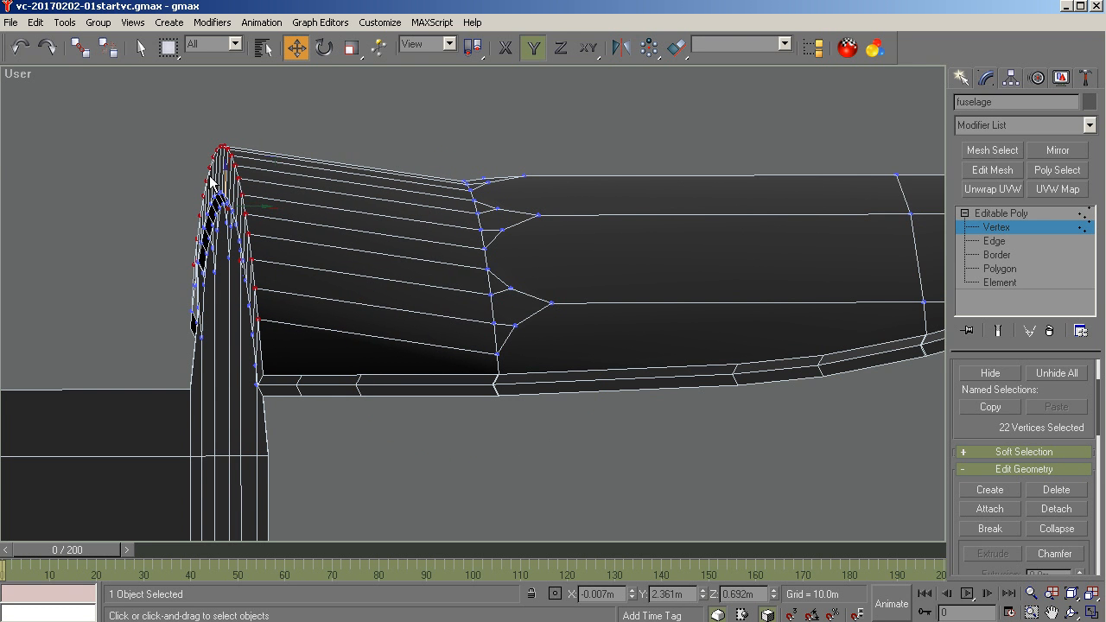
pyautogui.click(25, 52)
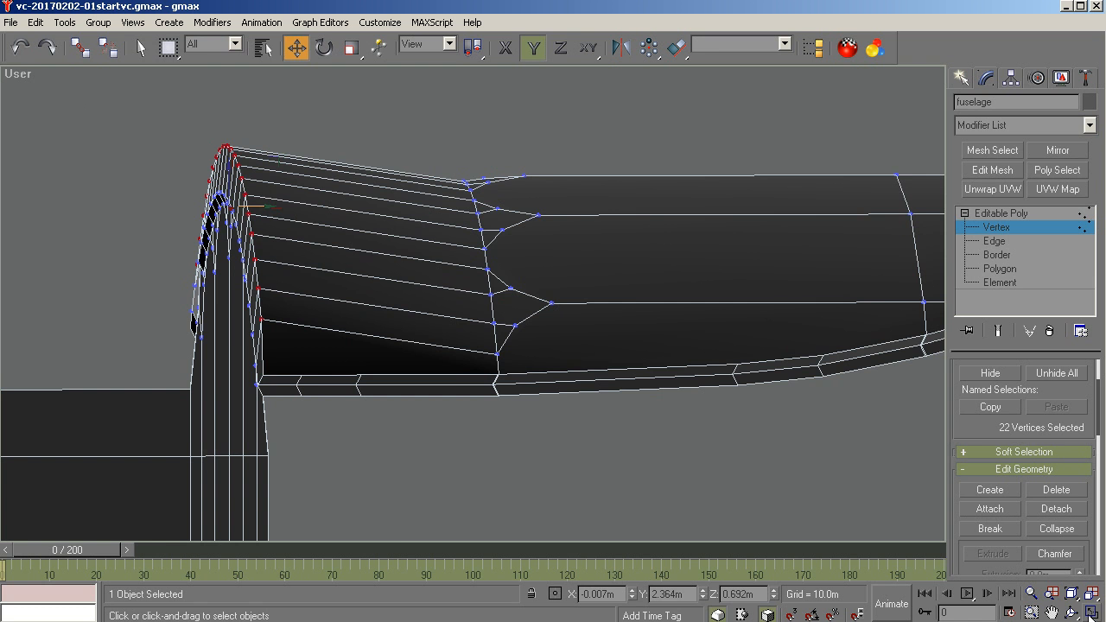
pyautogui.click(1071, 611)
pyautogui.moveTo(476, 316); pyautogui.dragTo(631, 303)
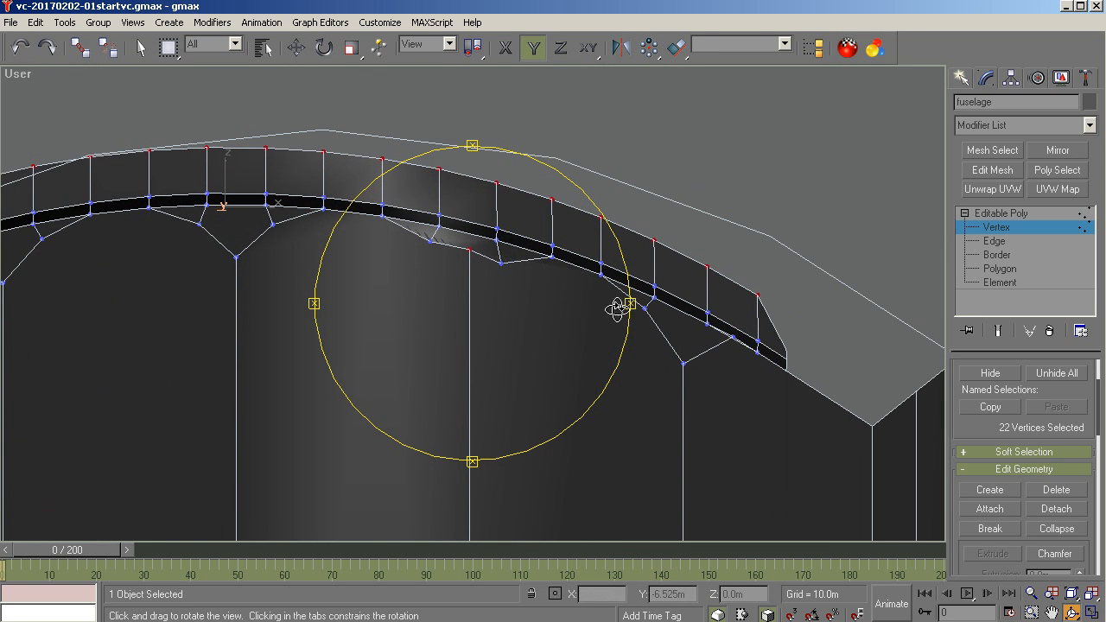
pyautogui.click(21, 50)
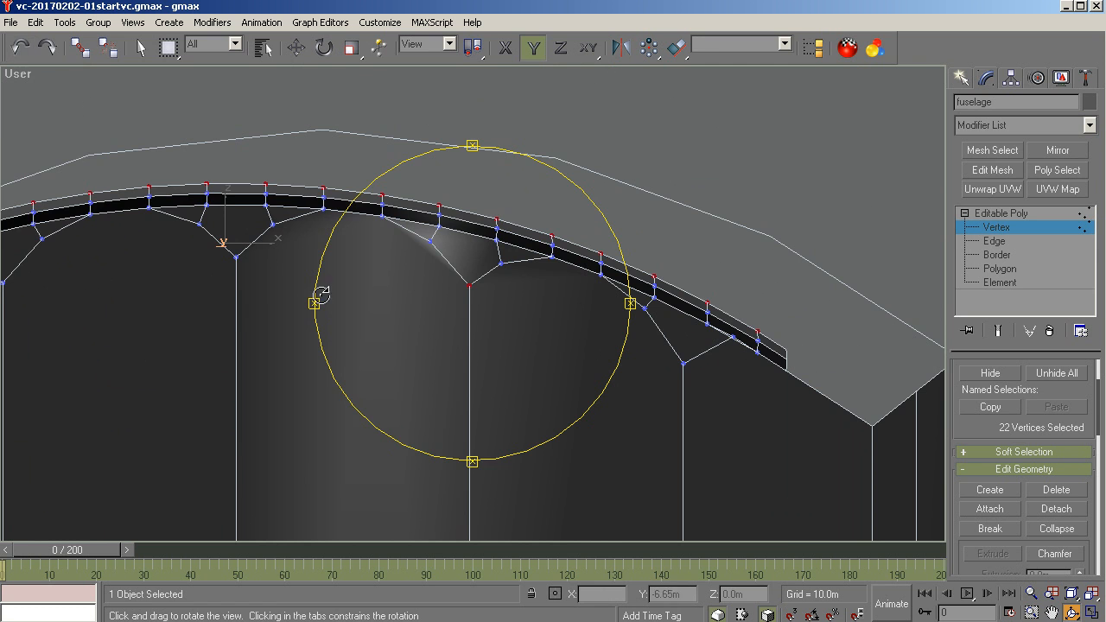
# - Deselect the stray vertex atop the vertical panel edge just right of the arch's centre
pyautogui.moveTo(426, 329); pyautogui.dragTo(437, 361)
pyautogui.press('w')
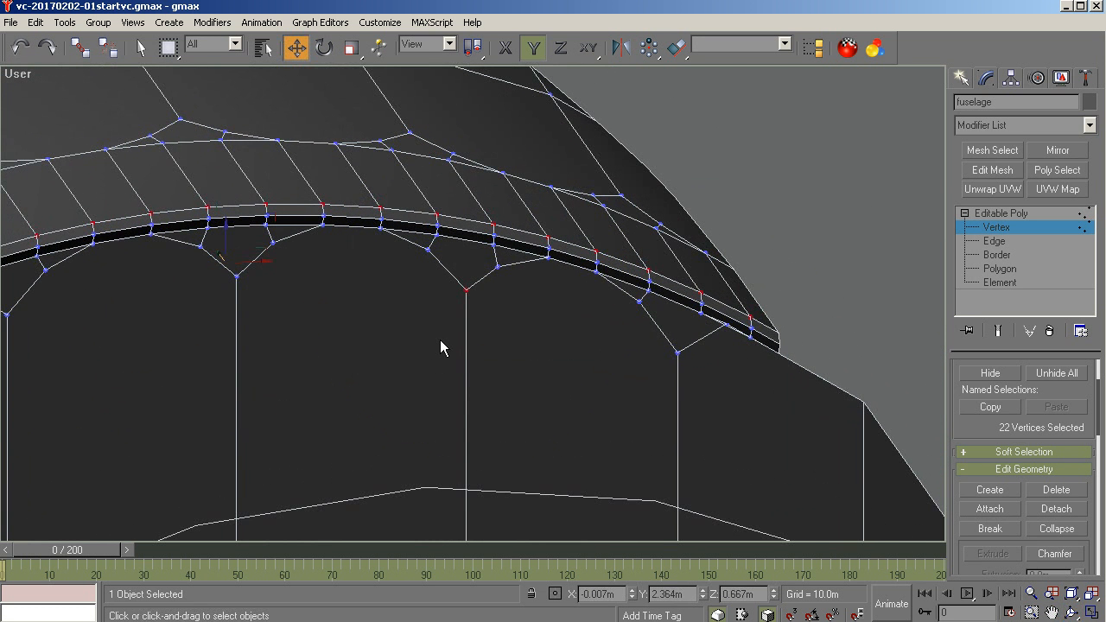
pyautogui.keyDown('alt'); pyautogui.click(467, 289); pyautogui.keyUp('alt')
pyautogui.keyDown('alt'); pyautogui.moveTo(586, 367); pyautogui.dragTo(358, 334, button='middle'); pyautogui.keyUp('alt')
pyautogui.scroll(3, 384, 329)
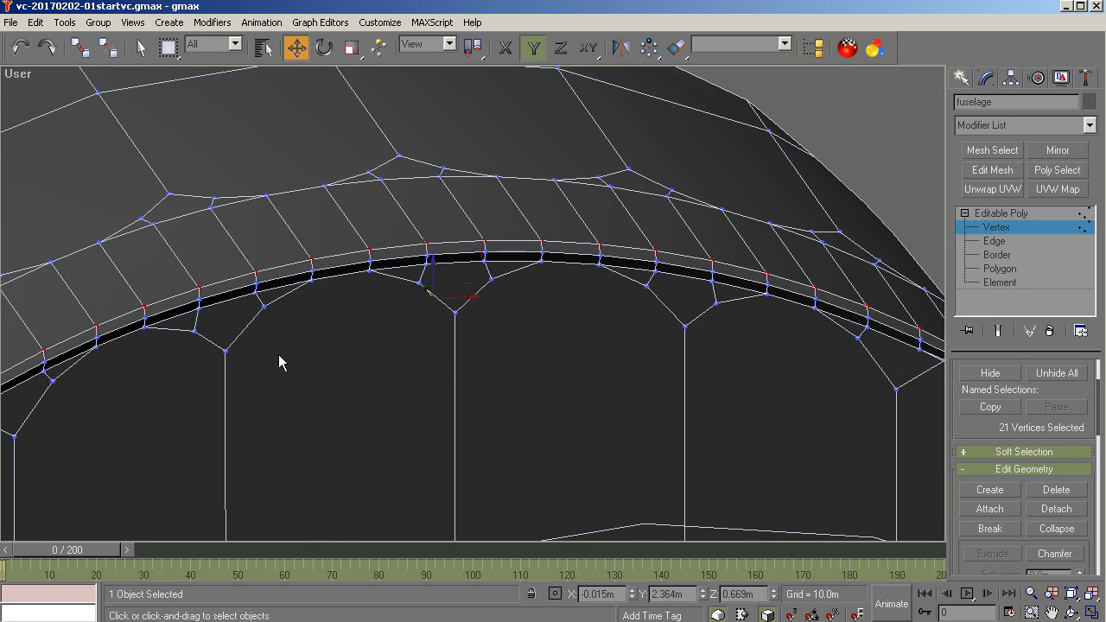
# - Deselect the stray lower vertex near the arch's left end and raise the remaining outer rim vertices along Z to about 0.684 m
pyautogui.click(1071, 611)
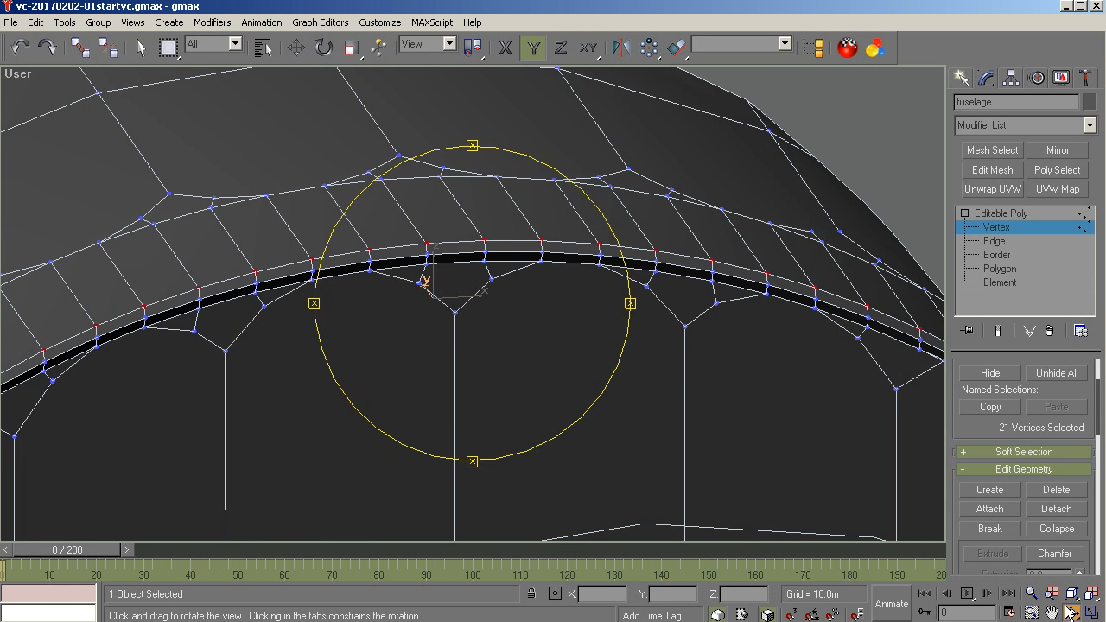
pyautogui.moveTo(587, 362); pyautogui.dragTo(442, 343)
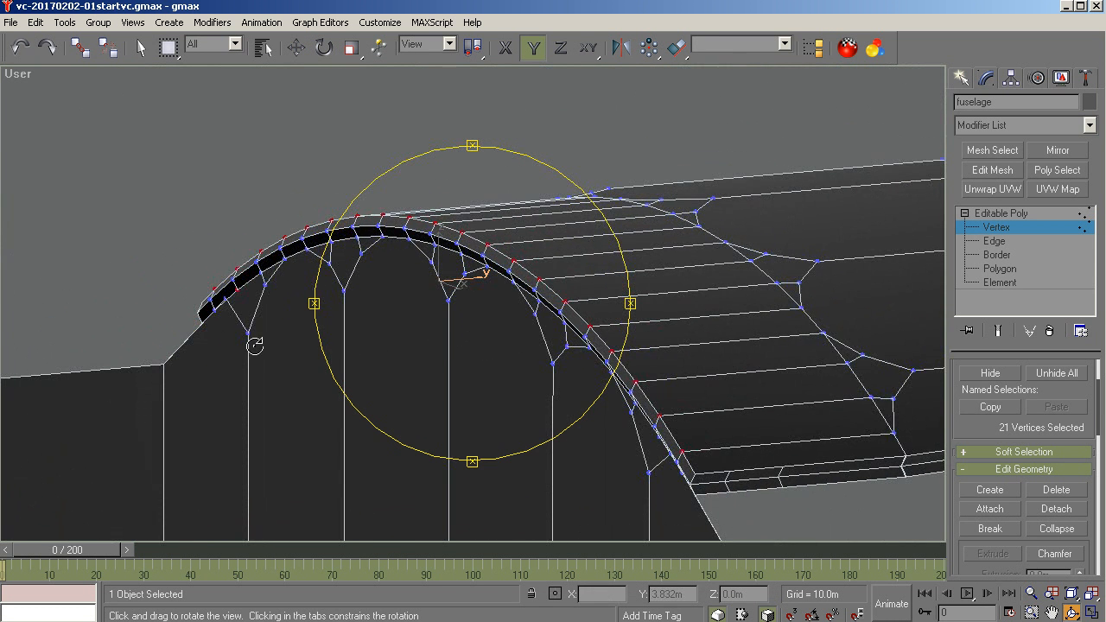
pyautogui.scroll(3, 238, 287)
pyautogui.press('w')
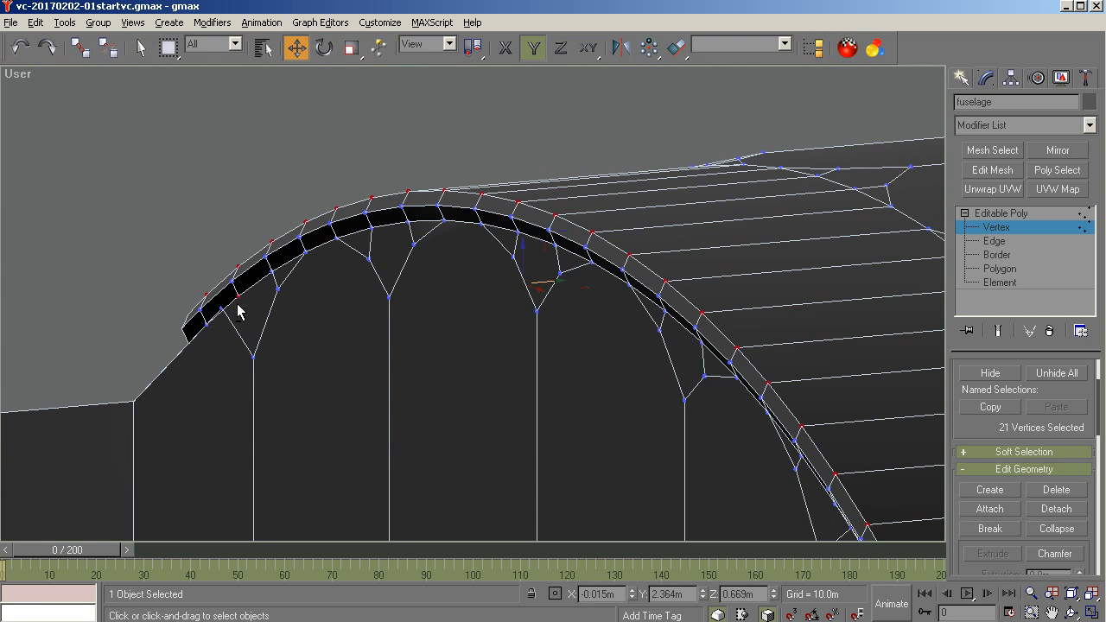
pyautogui.keyDown('alt'); pyautogui.click(238, 299); pyautogui.keyUp('alt')
pyautogui.scroll(2, 570, 264)
pyautogui.scroll(-4, 336, 198)
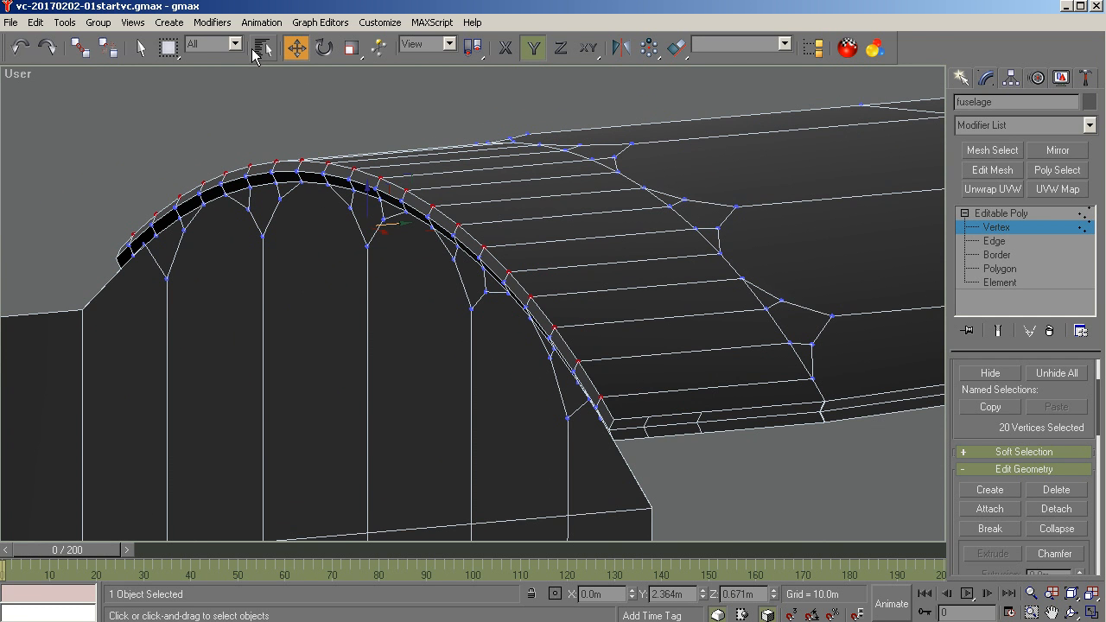
pyautogui.moveTo(369, 200); pyautogui.dragTo(368, 181)
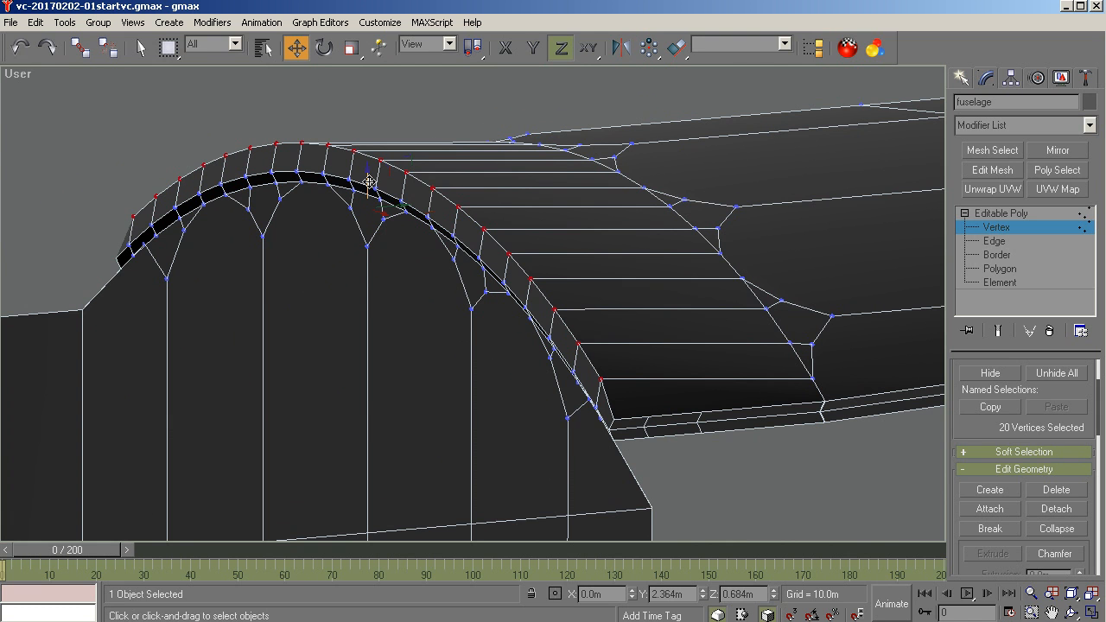
# - Shift the selected outer rim vertices along Y to about 2.368 m
pyautogui.click(1071, 611)
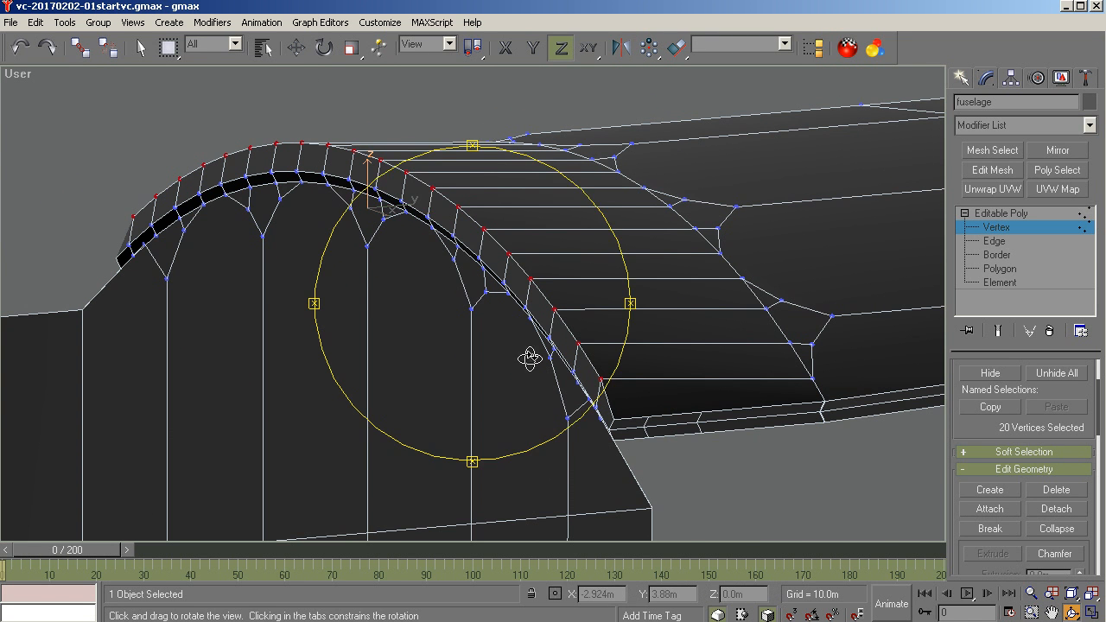
pyautogui.moveTo(526, 358); pyautogui.dragTo(496, 350)
pyautogui.rightClick(496, 350)
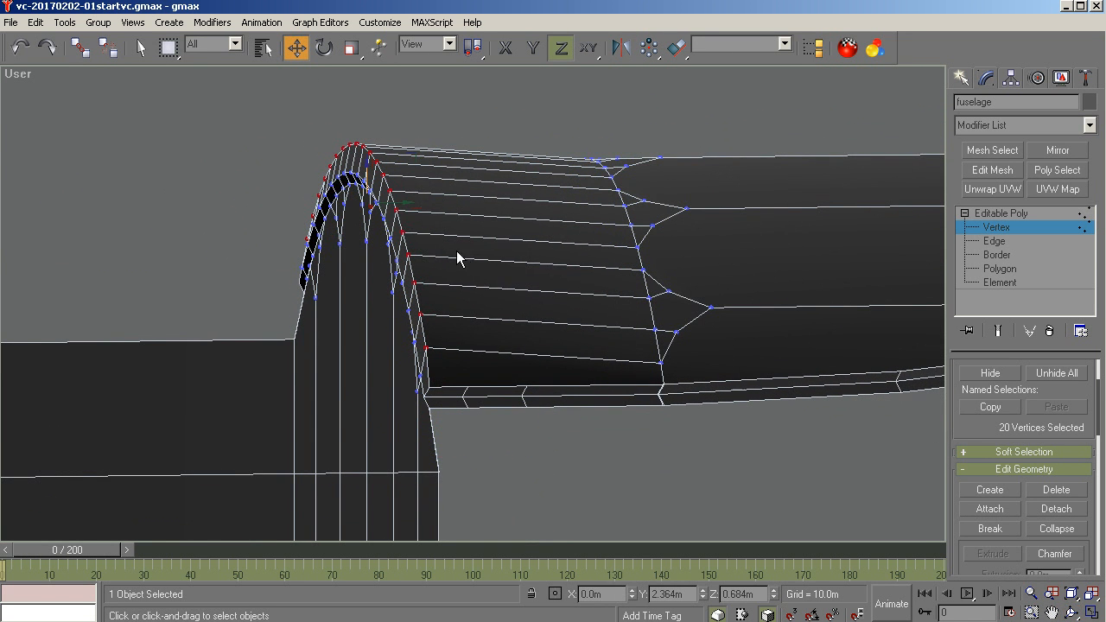
pyautogui.moveTo(404, 202); pyautogui.dragTo(353, 188)
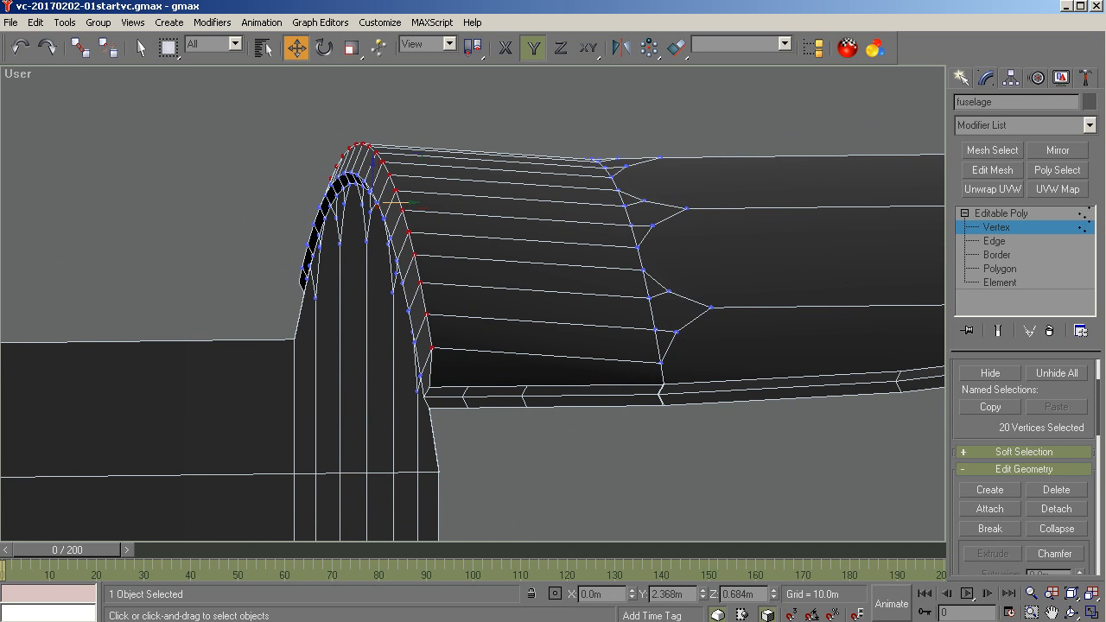
# - Select the hood's entire front band of vertices, rim and lower edge together, from the right side view
pyautogui.click(1071, 611)
pyautogui.moveTo(530, 358); pyautogui.dragTo(519, 359)
pyautogui.press('t')
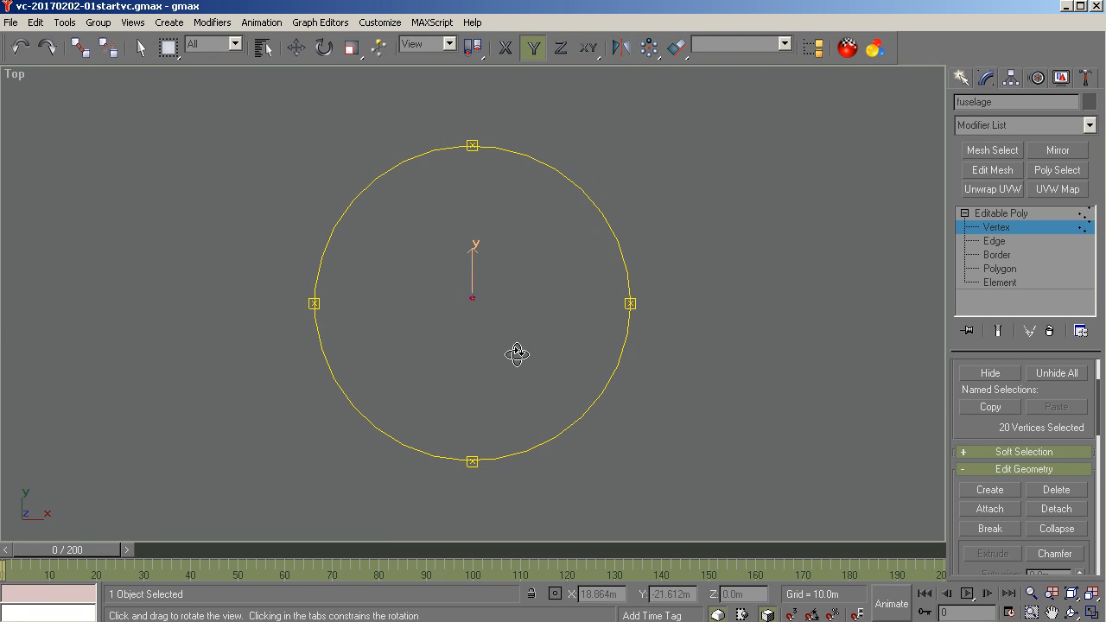
pyautogui.press('r')
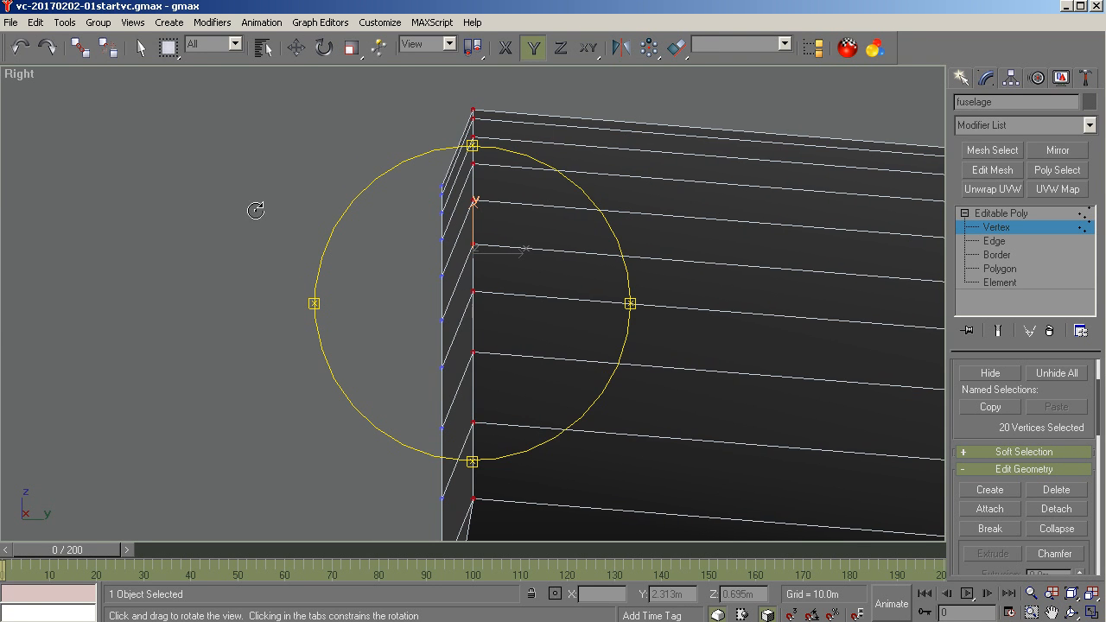
pyautogui.scroll(-4, 301, 208)
pyautogui.press('w')
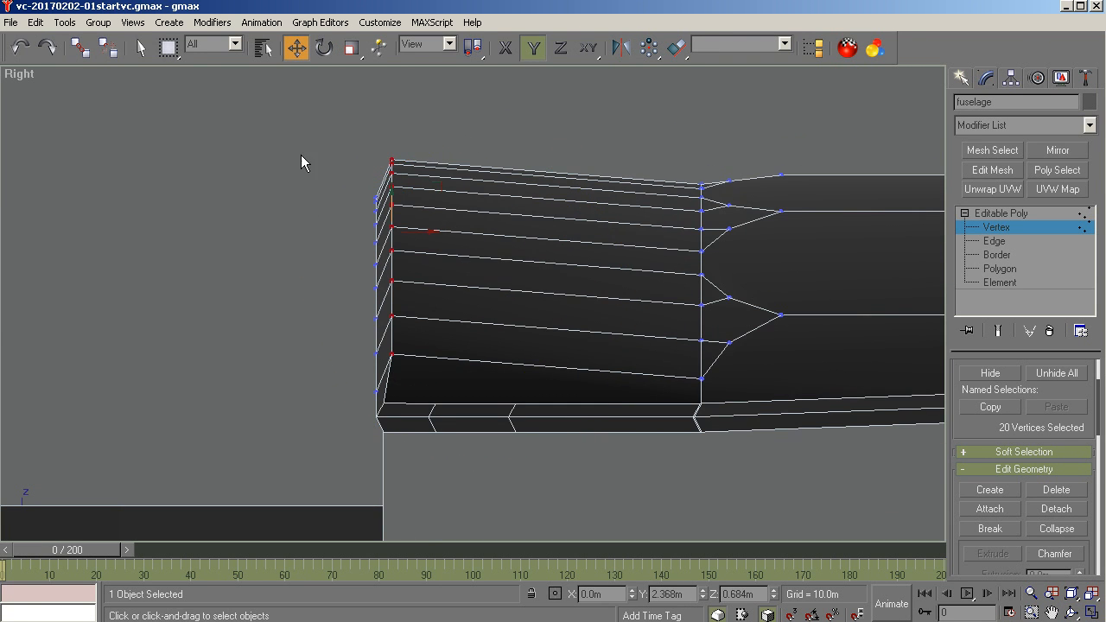
pyautogui.moveTo(434, 373); pyautogui.dragTo(439, 398)
# - Add the two unselected panel vertices below the rim near the arch's left and right ends to the selection
pyautogui.click(1073, 613)
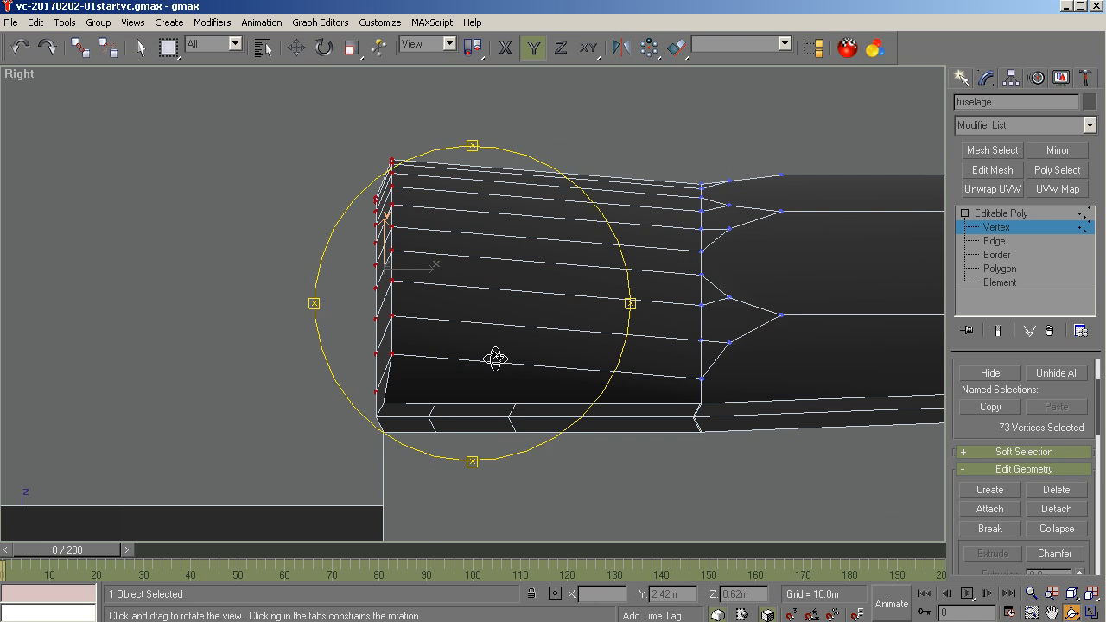
pyautogui.moveTo(494, 357); pyautogui.dragTo(516, 366)
pyautogui.scroll(-3, 506, 345)
pyautogui.scroll(3, 516, 365)
pyautogui.rightClick(257, 361)
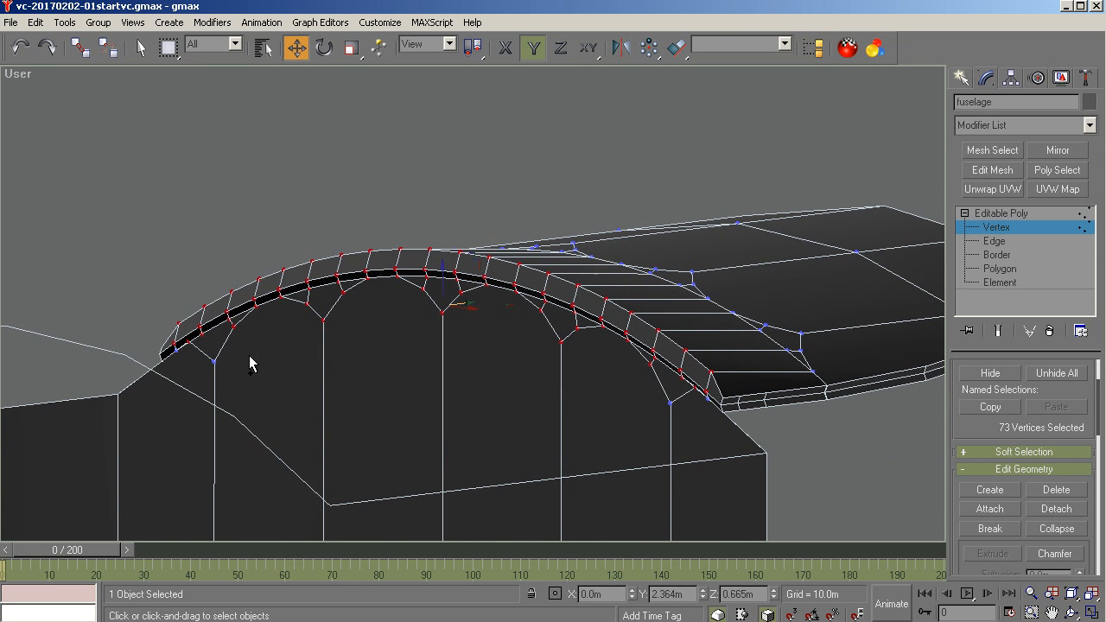
pyautogui.keyDown('ctrl'); pyautogui.click(214, 362); pyautogui.keyUp('ctrl')
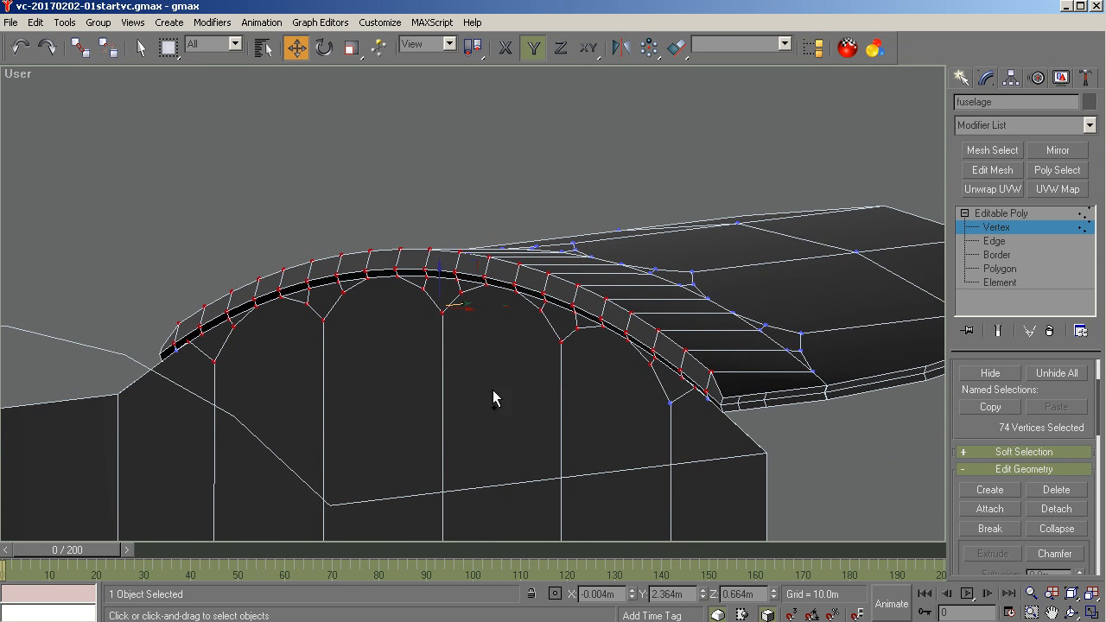
pyautogui.keyDown('ctrl'); pyautogui.click(669, 403); pyautogui.keyUp('ctrl')
# - Try raising the selected front vertices along Z to about 0.674 m, and undo the move and the last vertex selection
pyautogui.press('F7')
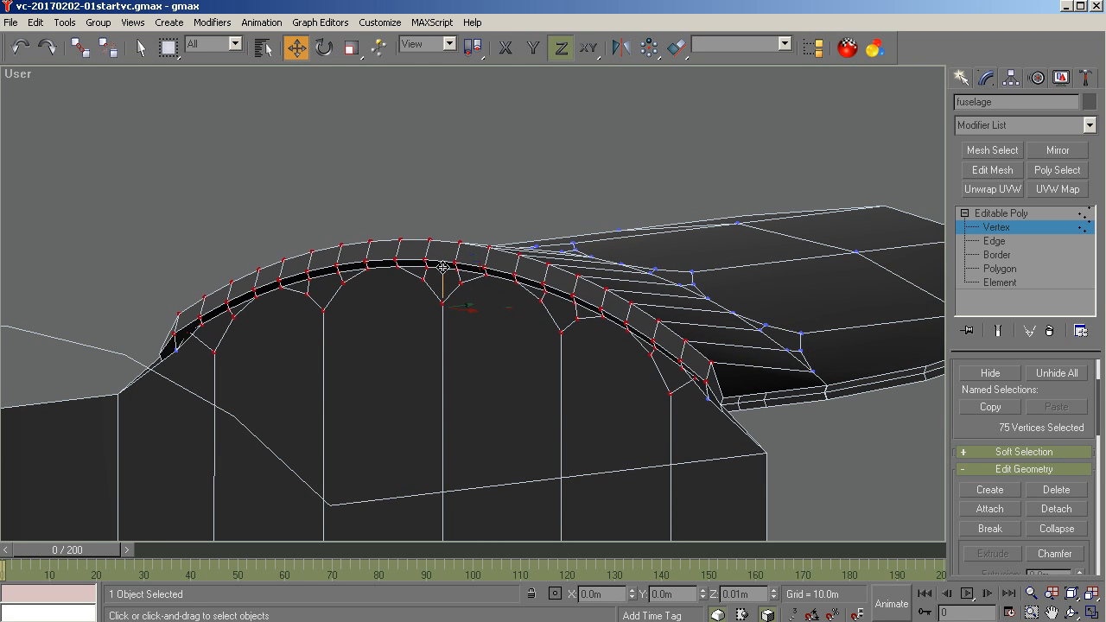
pyautogui.moveTo(455, 231); pyautogui.dragTo(470, 253)
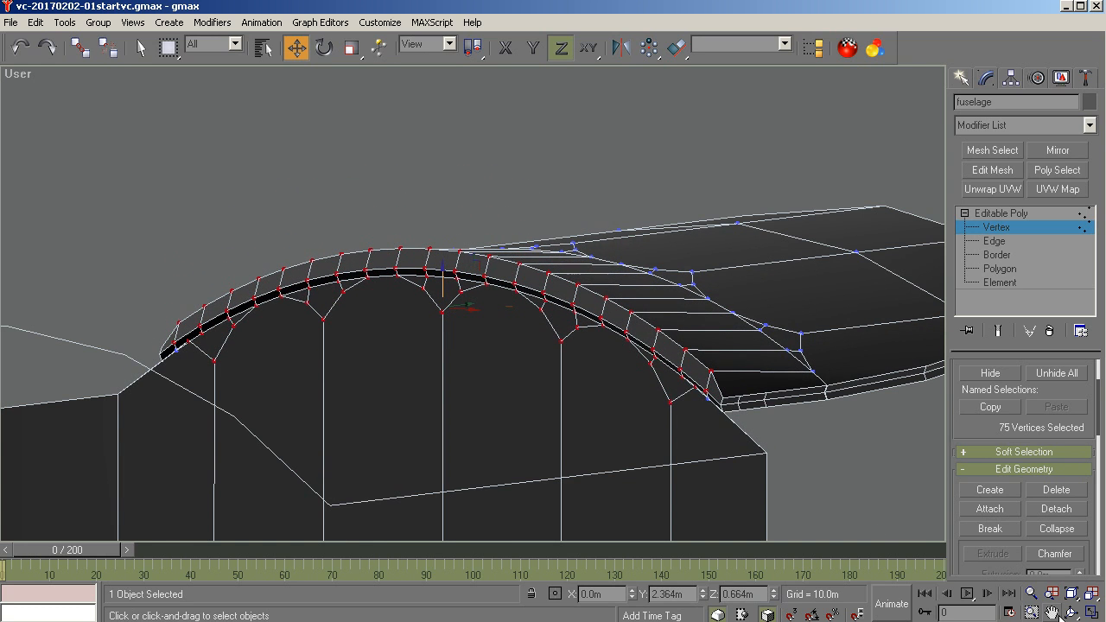
pyautogui.click(1071, 611)
pyautogui.moveTo(526, 338); pyautogui.dragTo(472, 328)
pyautogui.press('w')
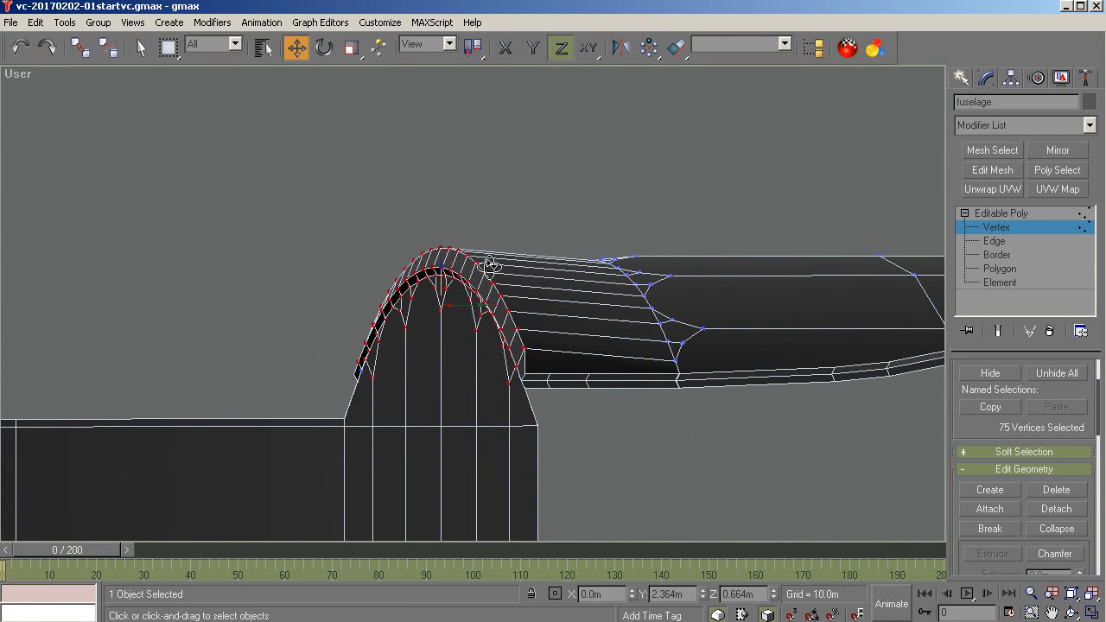
pyautogui.moveTo(440, 271); pyautogui.dragTo(443, 259)
pyautogui.scroll(6, 374, 358)
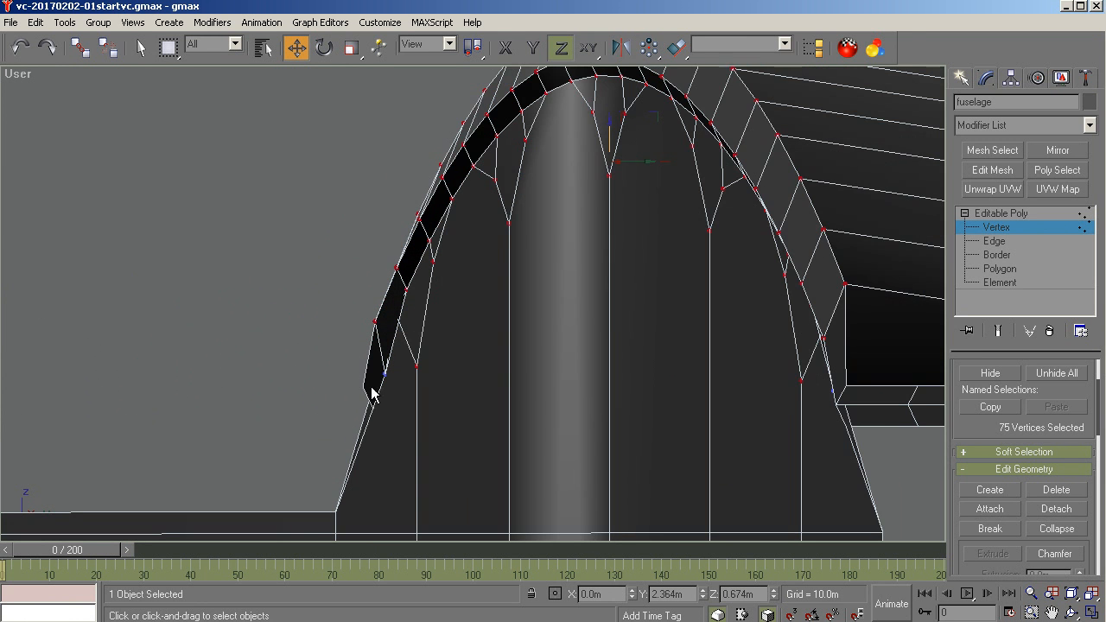
pyautogui.click(23, 54)
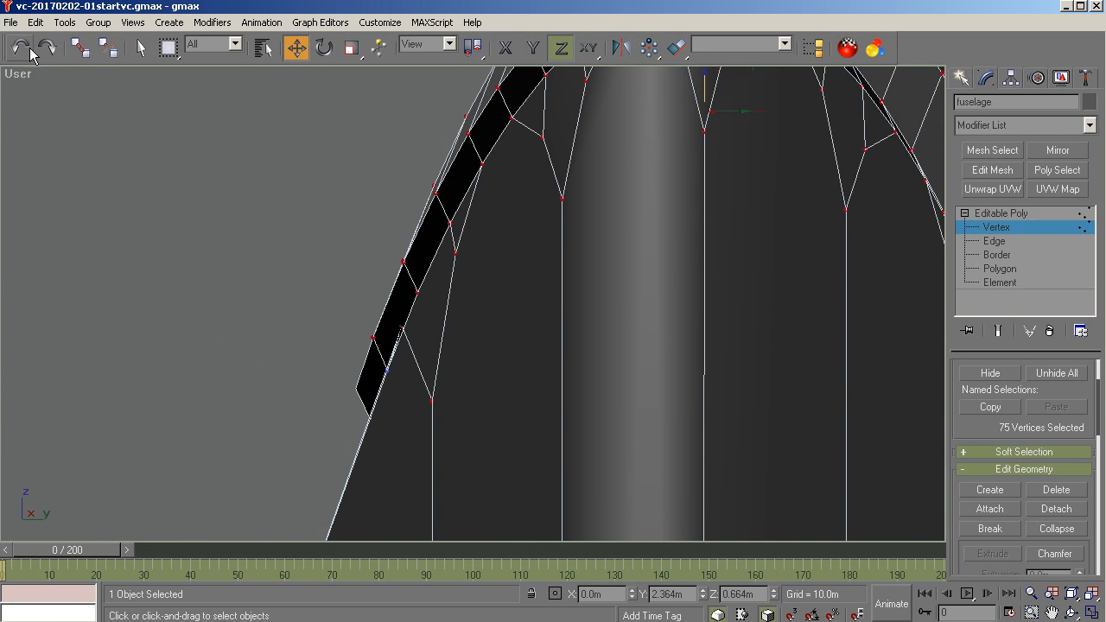
pyautogui.click(29, 52)
pyautogui.click(29, 52)
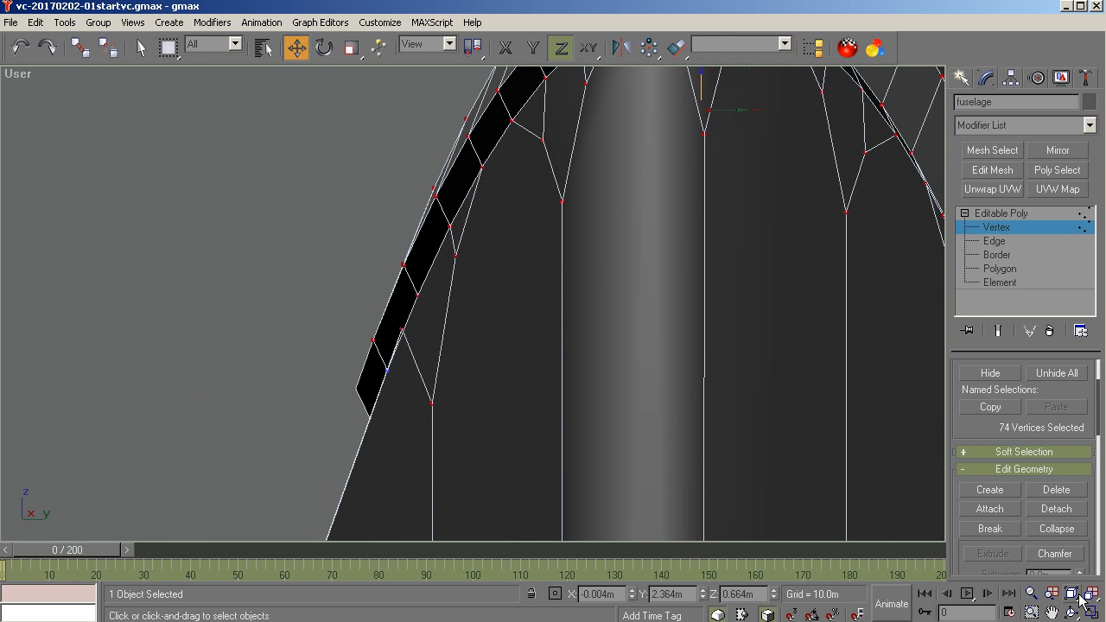
# - Undo the recent vertex selections and the rim's Y shift, and redo them while viewing the arch's left end
pyautogui.click(1079, 596)
pyautogui.click(1071, 611)
pyautogui.moveTo(484, 303); pyautogui.dragTo(544, 316)
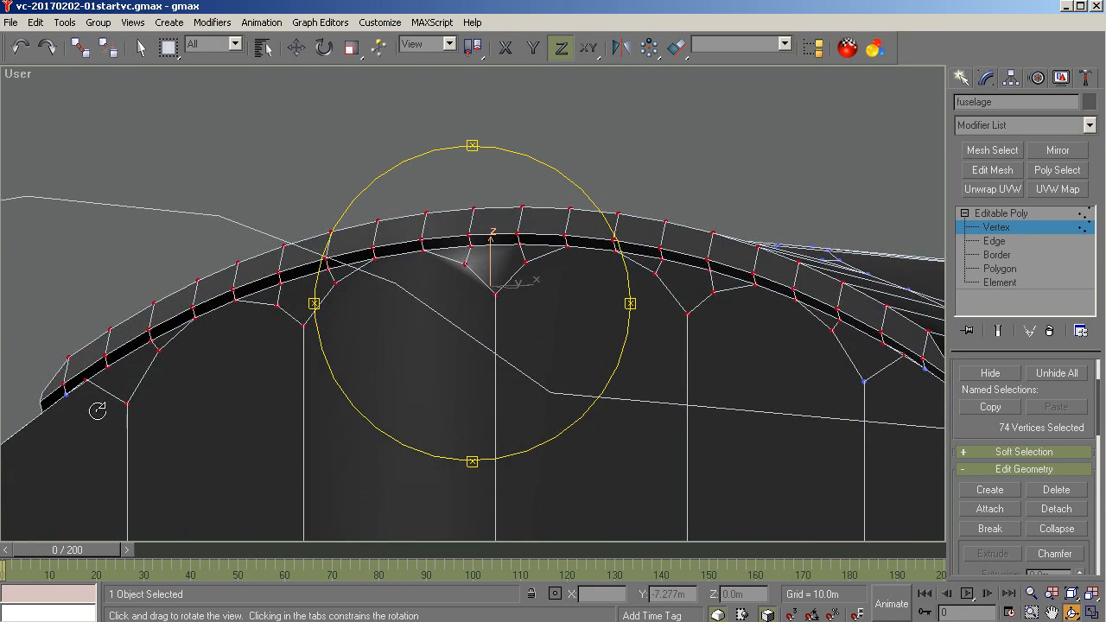
pyautogui.moveTo(97, 411); pyautogui.dragTo(108, 427)
pyautogui.press('w')
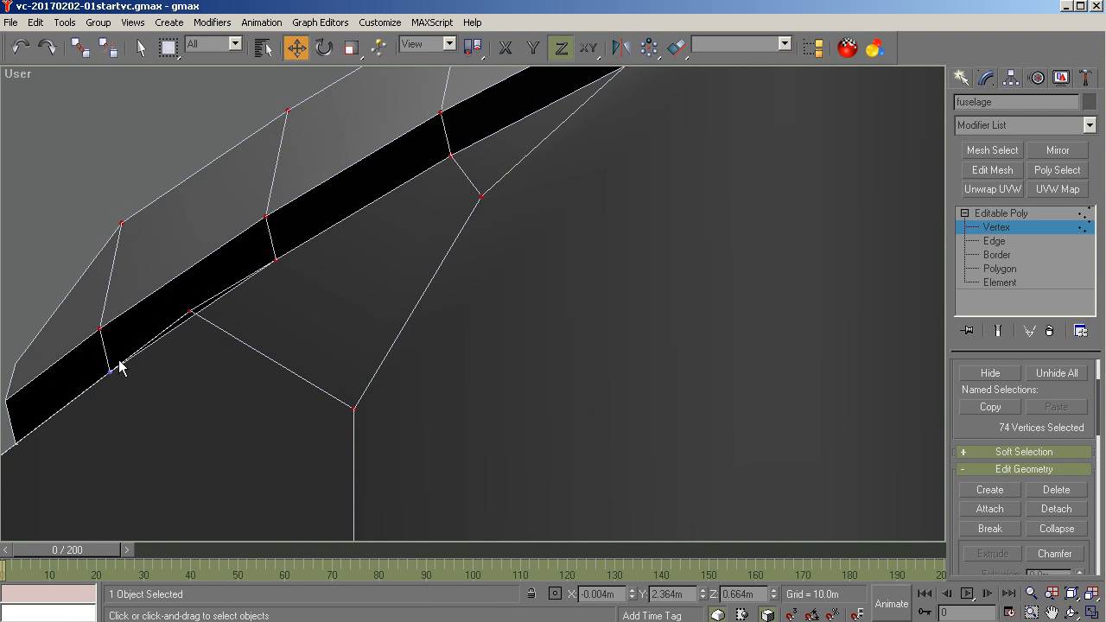
pyautogui.click(19, 50)
pyautogui.click(19, 50)
pyautogui.click(19, 50)
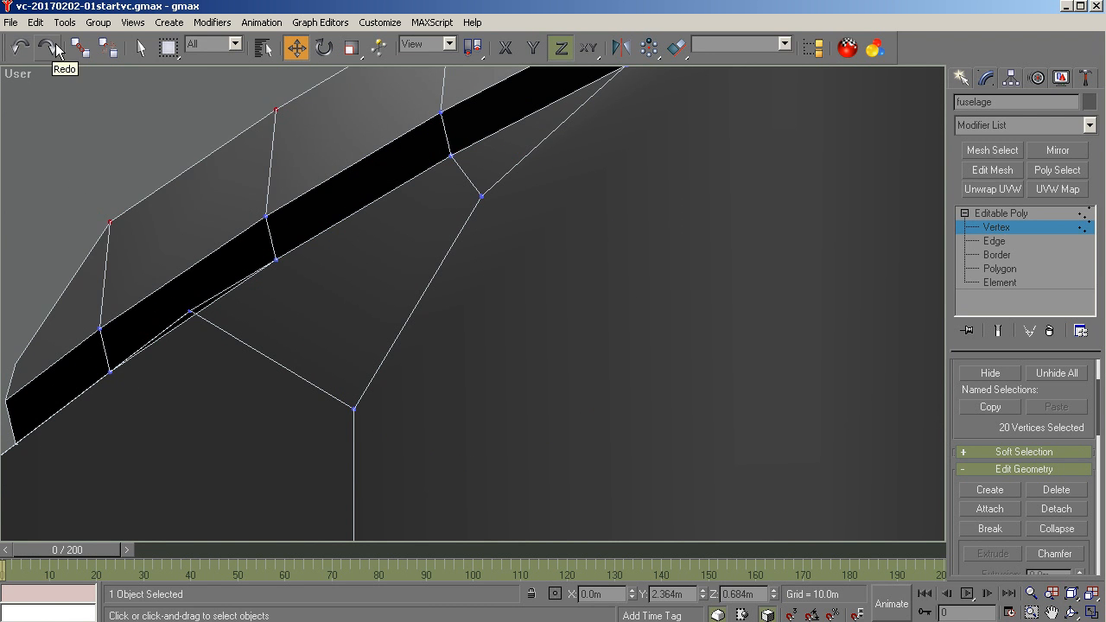
pyautogui.click(48, 49)
pyautogui.click(51, 49)
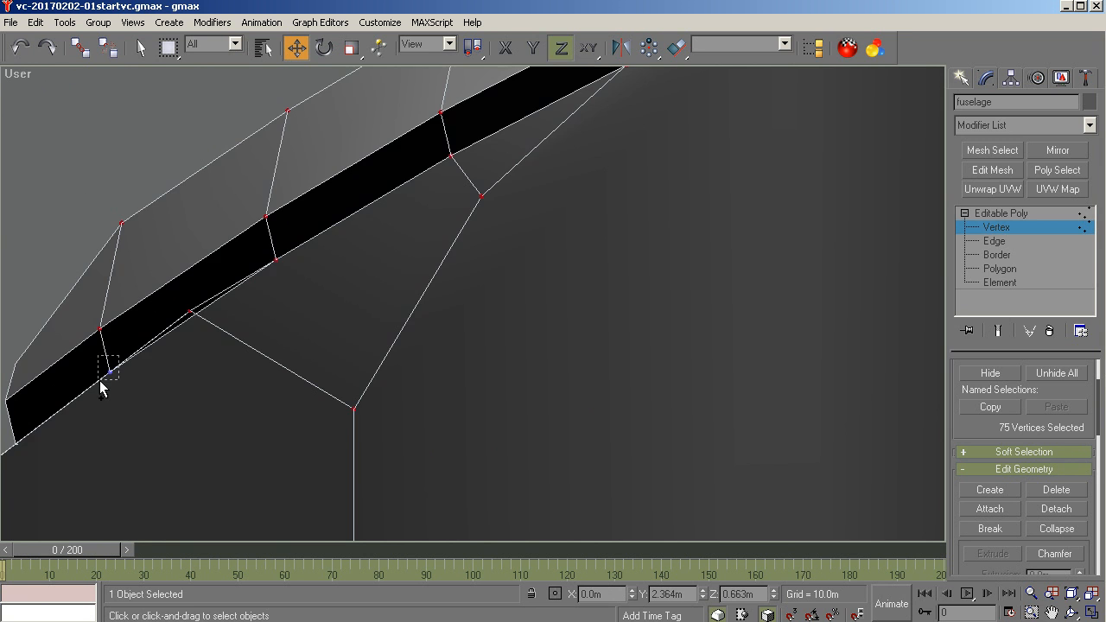
# - Add the unselected lower rim vertices at the arch's far left and far right ends to the selection
pyautogui.keyDown('ctrl'); pyautogui.moveTo(119, 356); pyautogui.dragTo(99, 378); pyautogui.keyUp('ctrl')
pyautogui.scroll(-5, 340, 413)
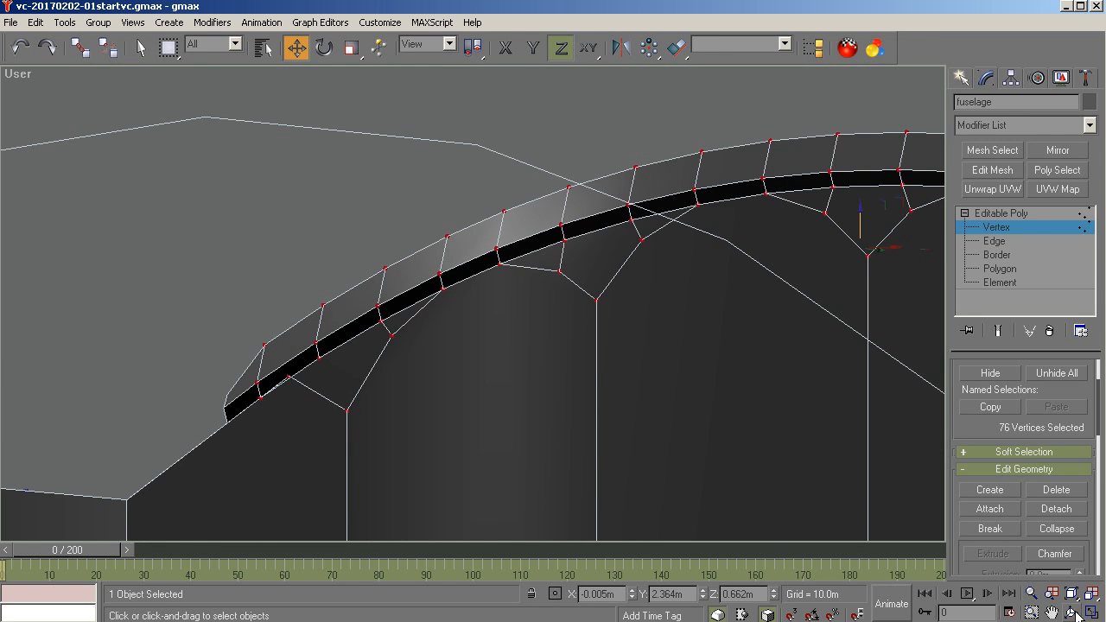
pyautogui.click(1071, 612)
pyautogui.moveTo(469, 346); pyautogui.dragTo(356, 345)
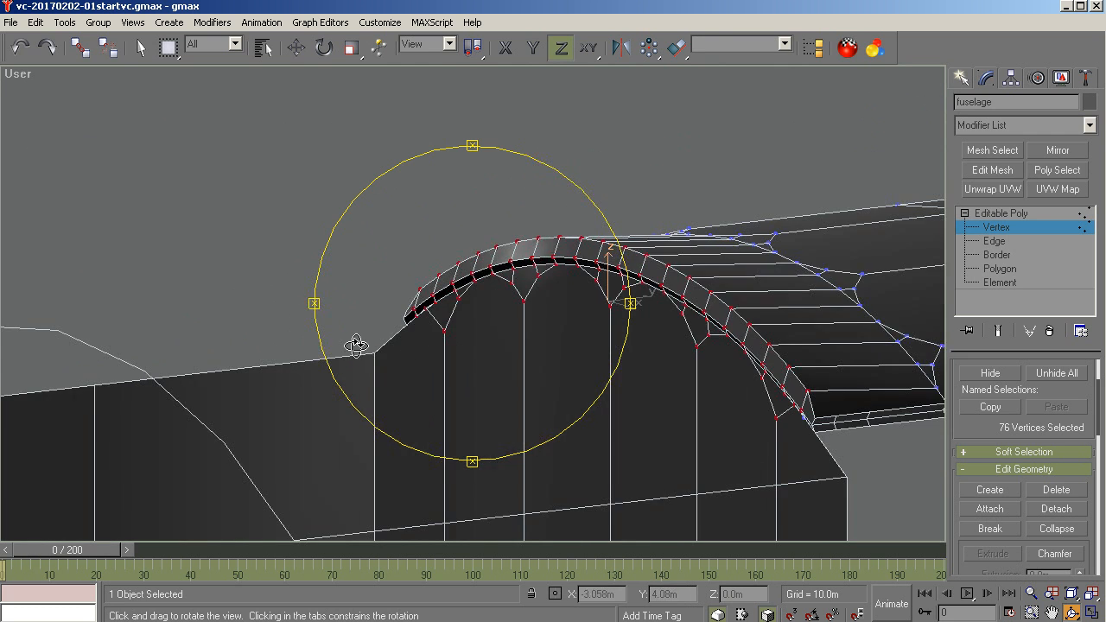
pyautogui.moveTo(809, 457); pyautogui.dragTo(803, 448)
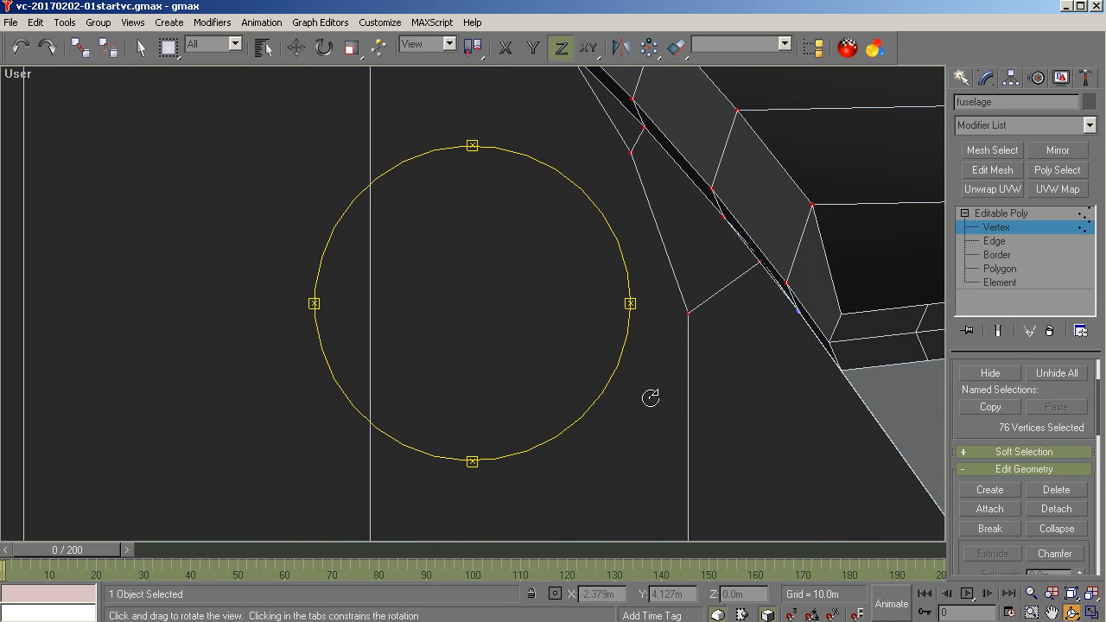
pyautogui.press('w')
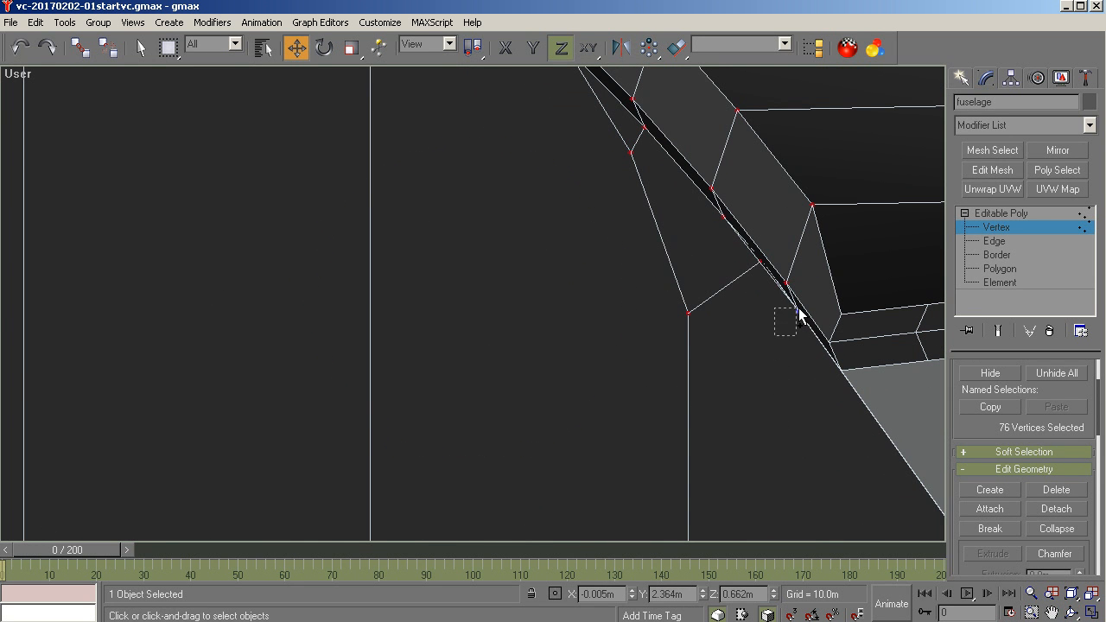
pyautogui.scroll(-5, 531, 323)
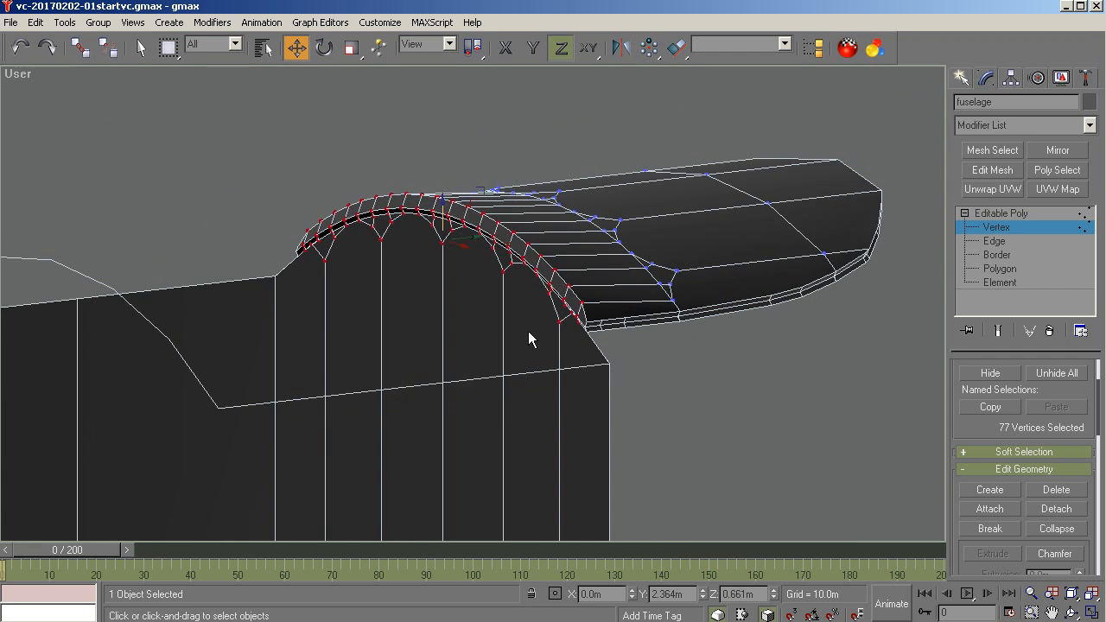
# - Raise the complete front band of selected hood vertices along Z to about 0.674 m
pyautogui.click(1071, 613)
pyautogui.moveTo(501, 403); pyautogui.dragTo(432, 372)
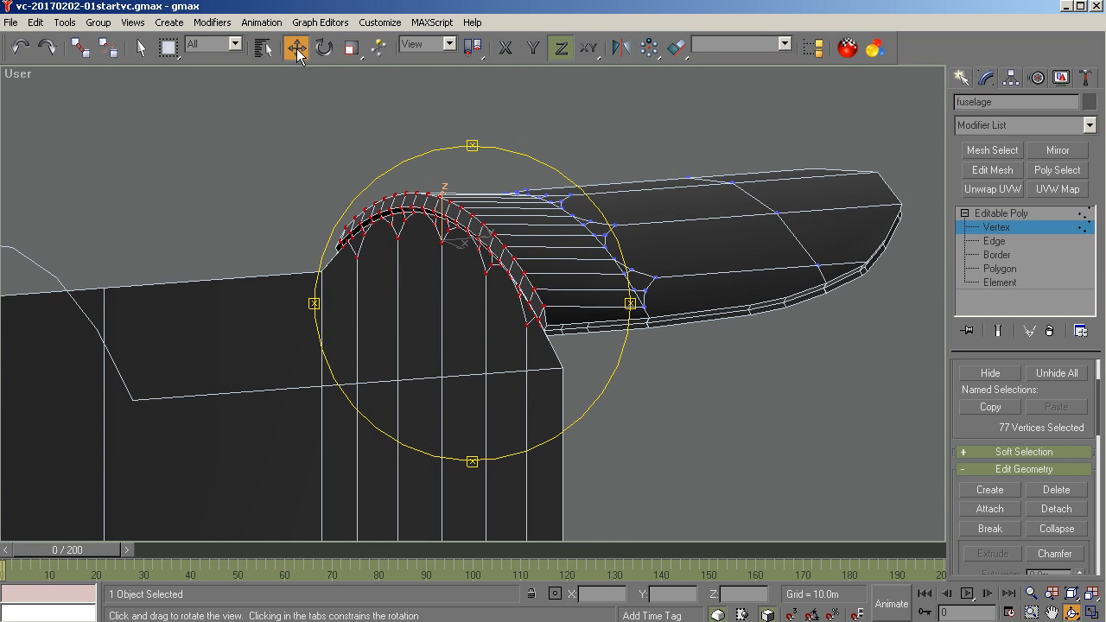
pyautogui.click(296, 49)
pyautogui.moveTo(441, 207); pyautogui.dragTo(445, 196)
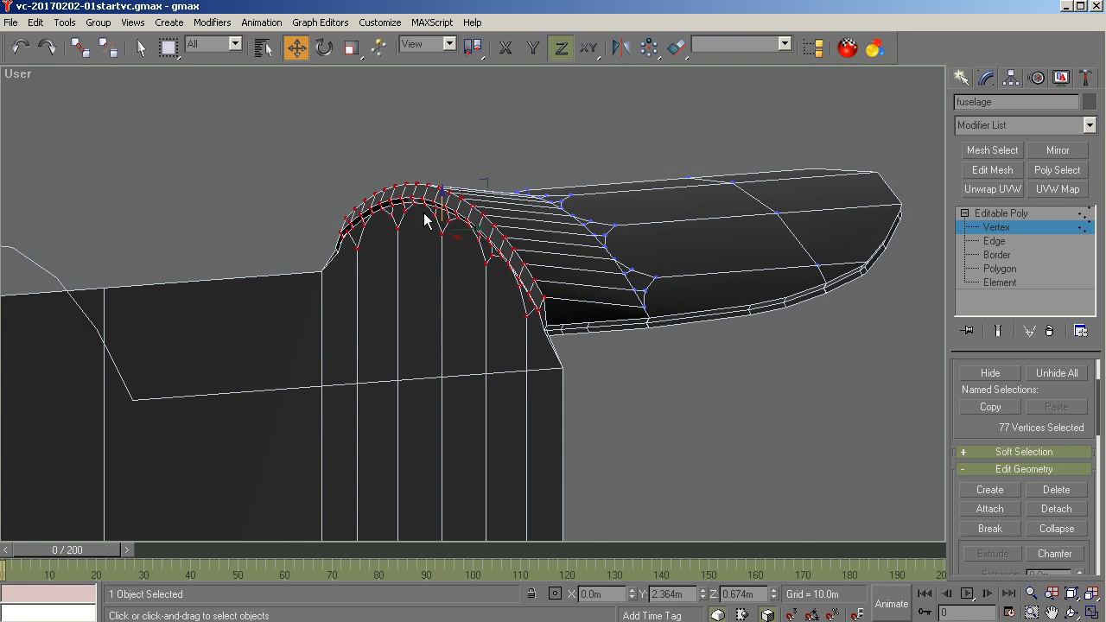
pyautogui.scroll(5, 407, 215)
pyautogui.scroll(-5, 367, 247)
pyautogui.scroll(-1, 330, 245)
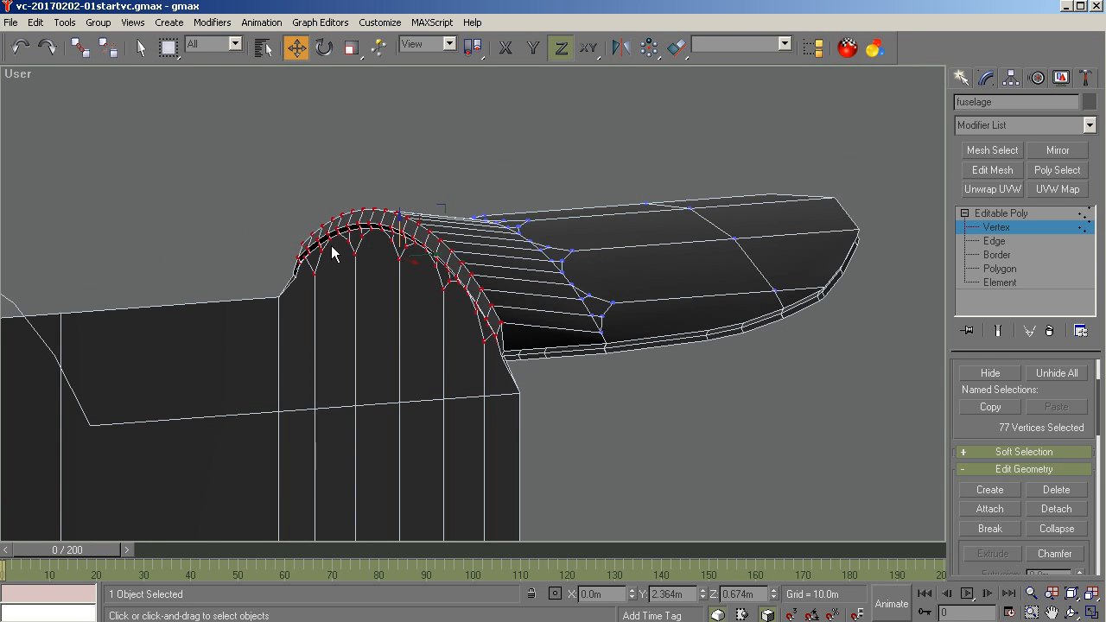
# - Select the vertices where the ribbed front section meets the rear hood from the side, and raise them to about 0.689 m in Z
pyautogui.click(1073, 613)
pyautogui.moveTo(463, 375); pyautogui.dragTo(422, 357)
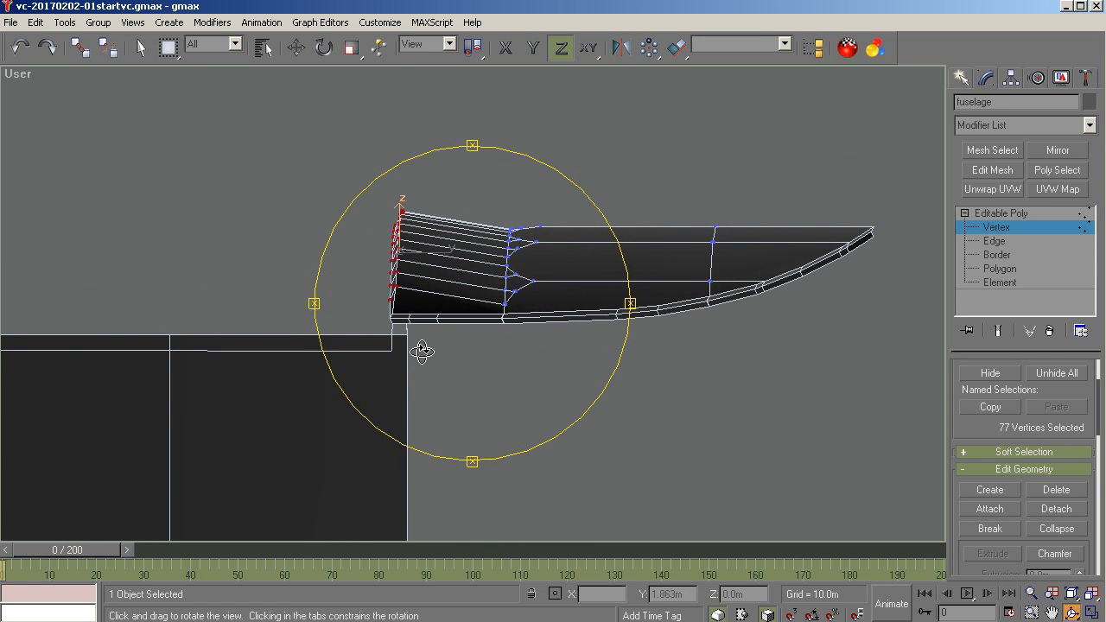
pyautogui.press('r')
pyautogui.press('z')
pyautogui.scroll(-5, 289, 253)
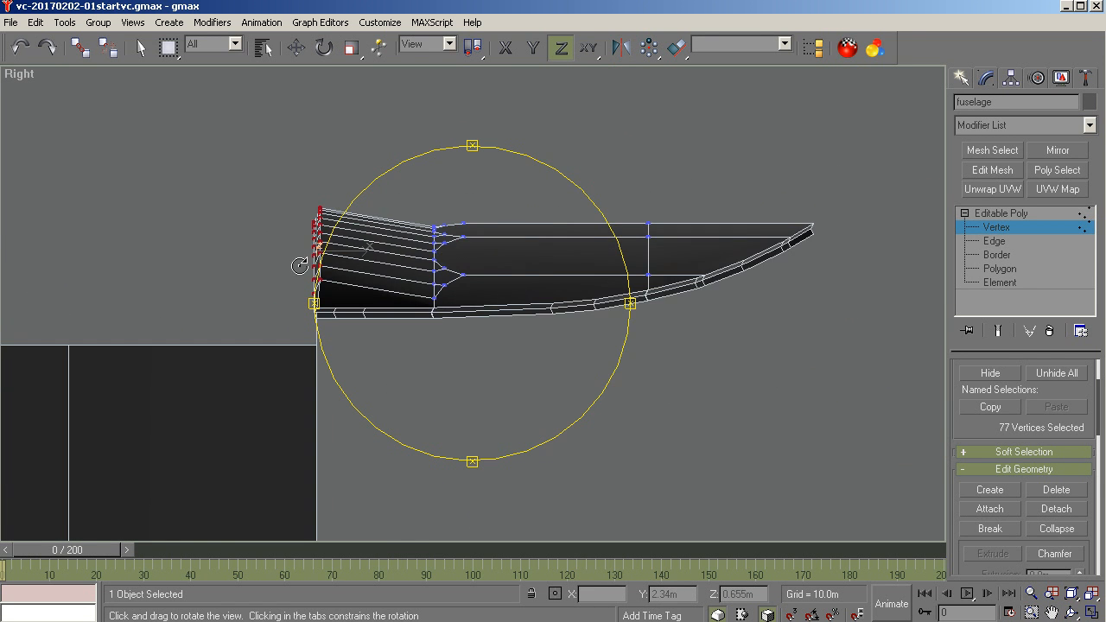
pyautogui.scroll(3, 481, 267)
pyautogui.scroll(-1, 481, 266)
pyautogui.press('w')
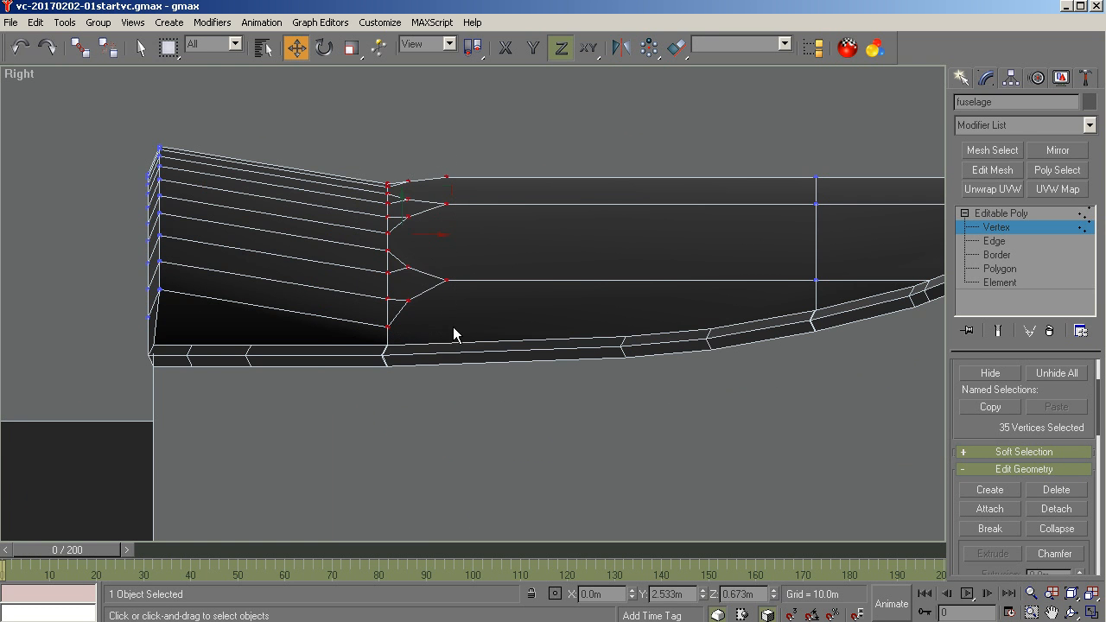
pyautogui.press('F6')
pyautogui.moveTo(403, 209); pyautogui.dragTo(418, 186)
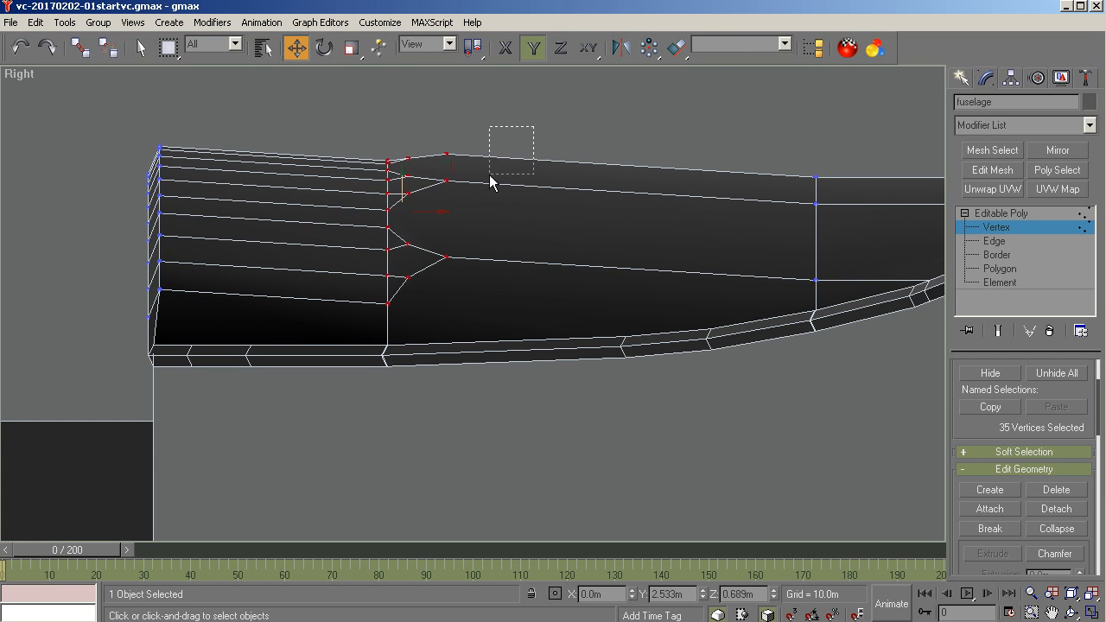
# - Lower the two vertex columns behind the junction slightly to smooth the profile, bringing the rearmost column to about 0.686 m in Z
pyautogui.moveTo(405, 302); pyautogui.dragTo(401, 313)
pyautogui.moveTo(424, 185); pyautogui.dragTo(448, 183)
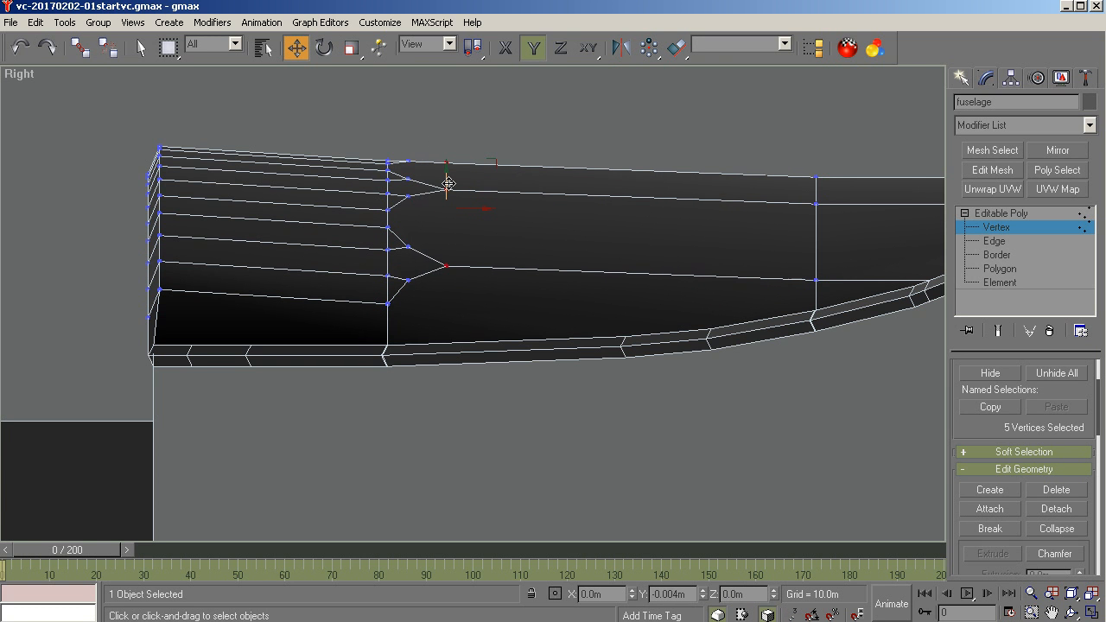
pyautogui.scroll(-4, 626, 259)
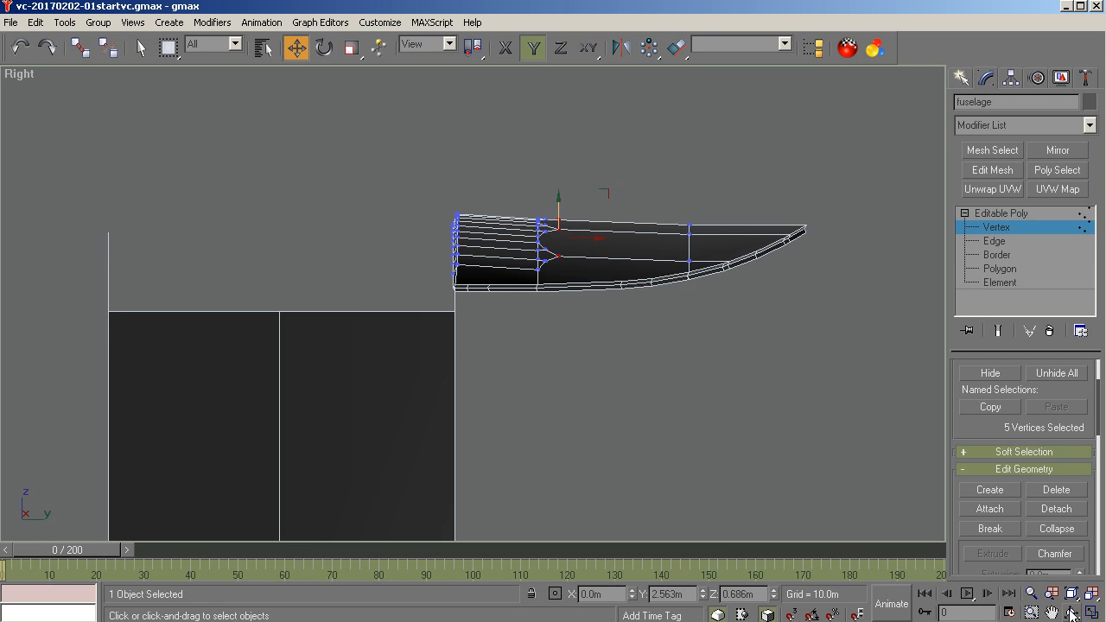
# - Examine the reshaped hood's front arch and rim from several angles
pyautogui.click(1071, 613)
pyautogui.moveTo(682, 363); pyautogui.dragTo(753, 354)
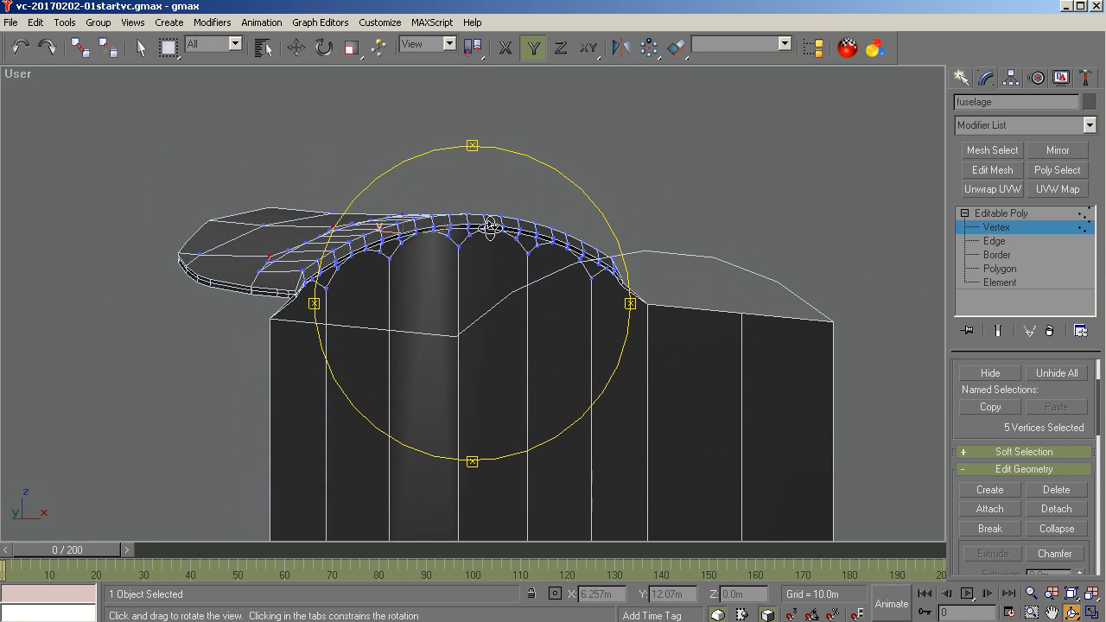
pyautogui.moveTo(490, 226); pyautogui.dragTo(365, 327)
pyautogui.moveTo(481, 377); pyautogui.dragTo(526, 361)
pyautogui.moveTo(431, 274); pyautogui.dragTo(379, 273)
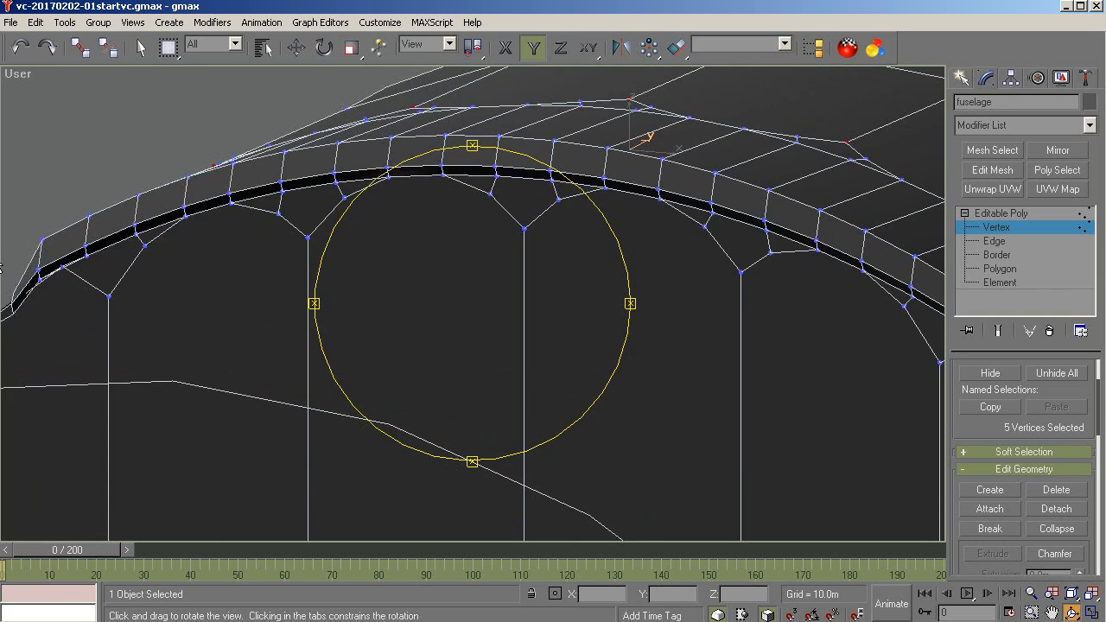
# - Examine the joint between the wall's curved upper edge and the hood's front rim close up and from several angles
pyautogui.scroll(4, 44, 275)
pyautogui.scroll(2, 63, 265)
pyautogui.press('w')
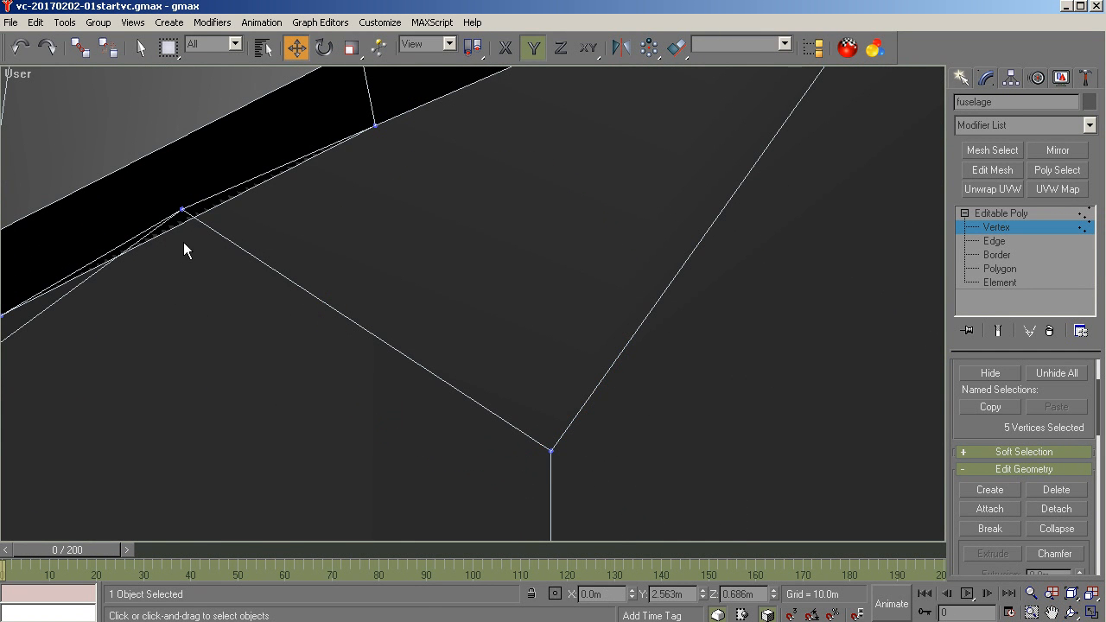
pyautogui.click(1072, 612)
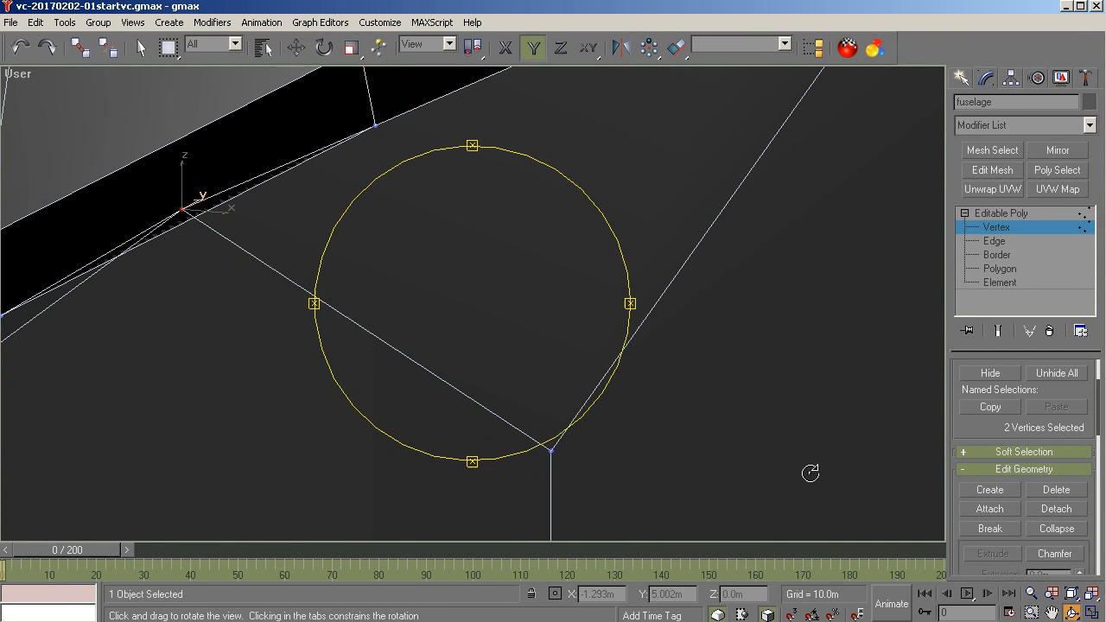
pyautogui.moveTo(468, 343); pyautogui.dragTo(439, 317)
pyautogui.scroll(-2, 459, 339)
pyautogui.scroll(-3, 452, 340)
pyautogui.scroll(5, 475, 295)
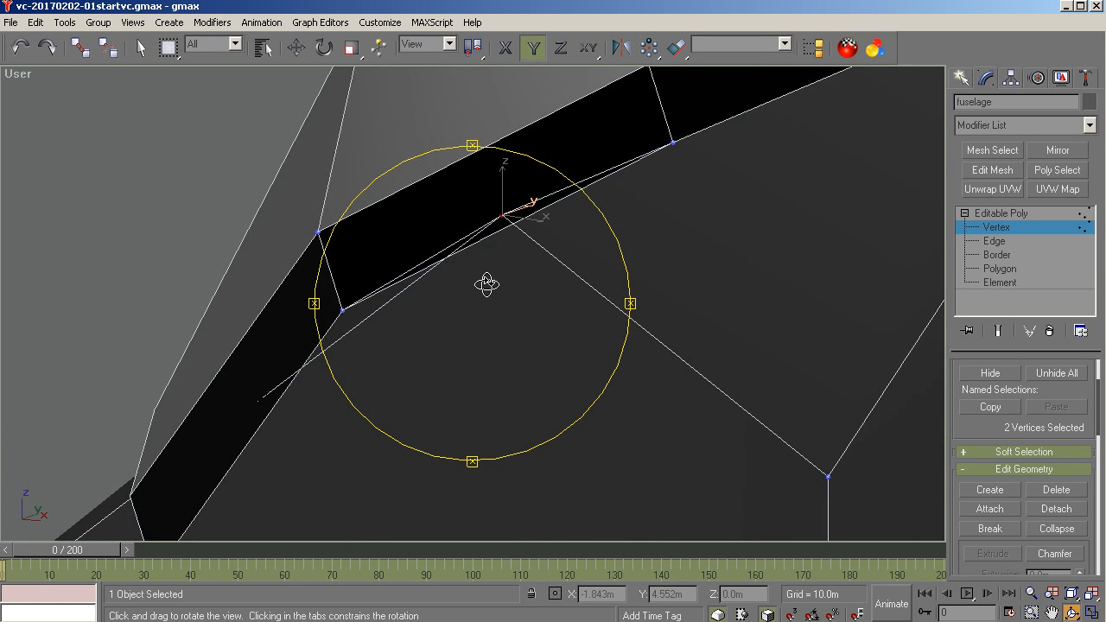
pyautogui.moveTo(486, 283); pyautogui.dragTo(456, 296)
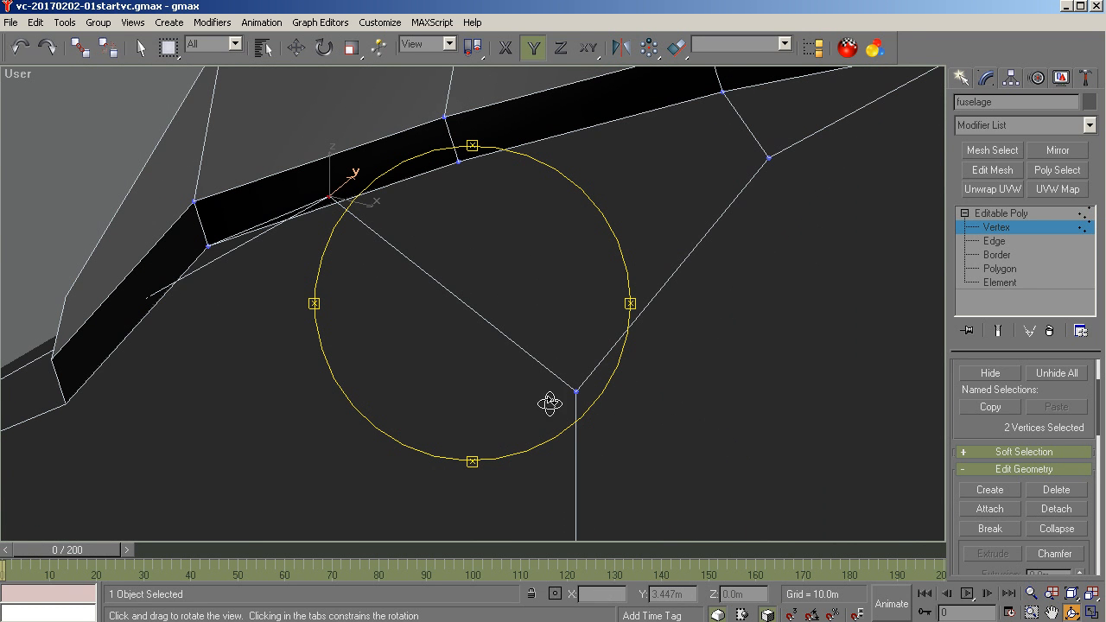
pyautogui.moveTo(549, 402); pyautogui.dragTo(673, 455)
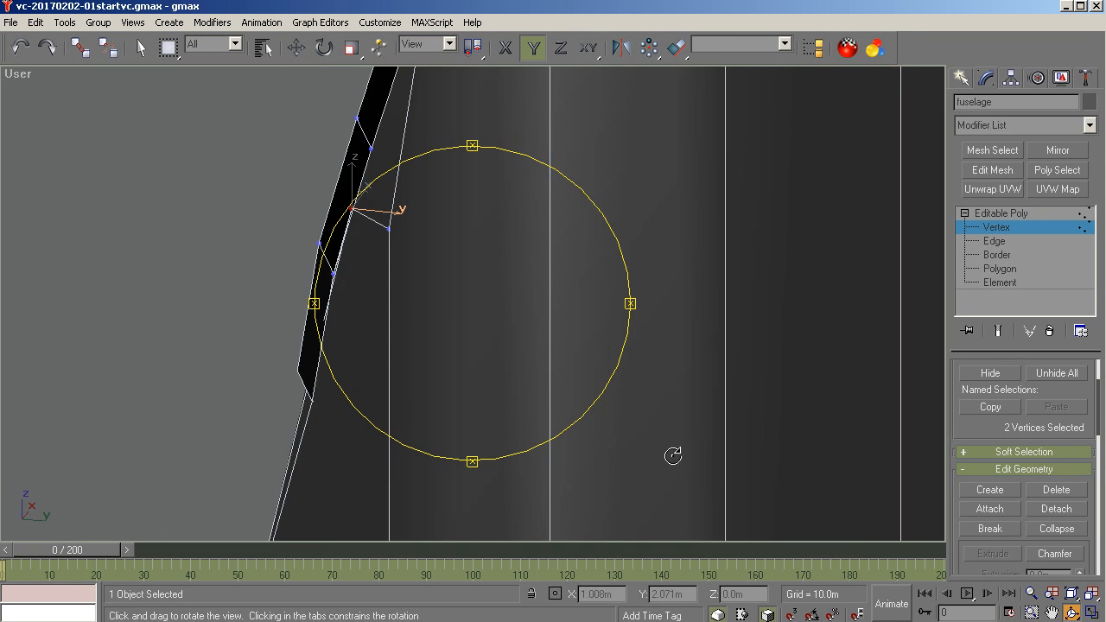
pyautogui.moveTo(405, 373); pyautogui.dragTo(402, 322)
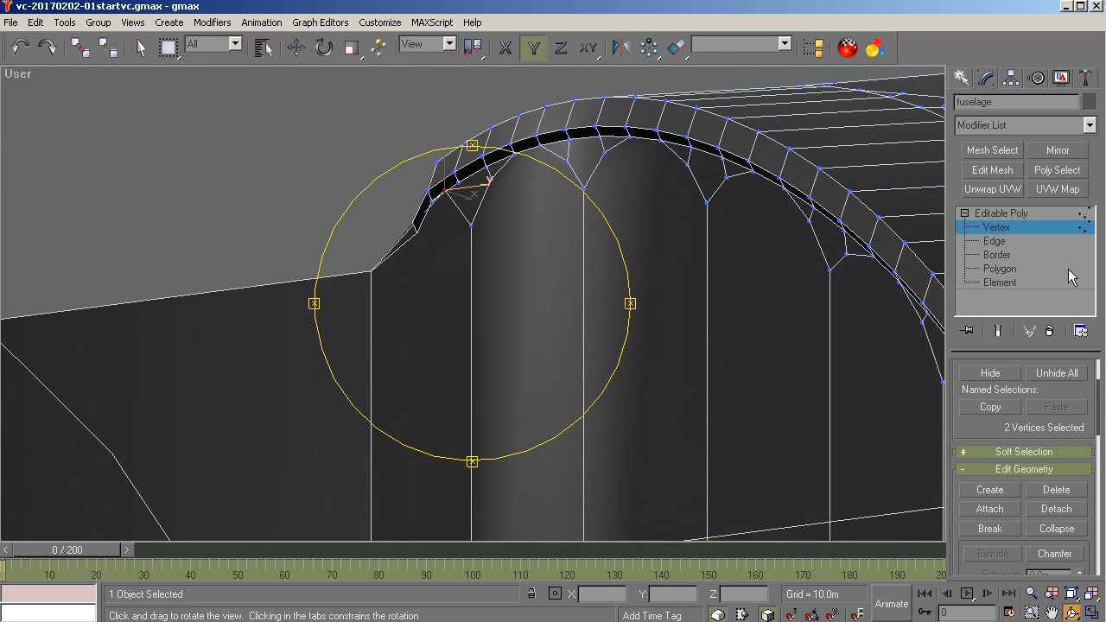
# - Switch to polygon selection and select the wall panels and small corner polygons under the arch, from its far-left end to just before the crown
pyautogui.click(999, 269)
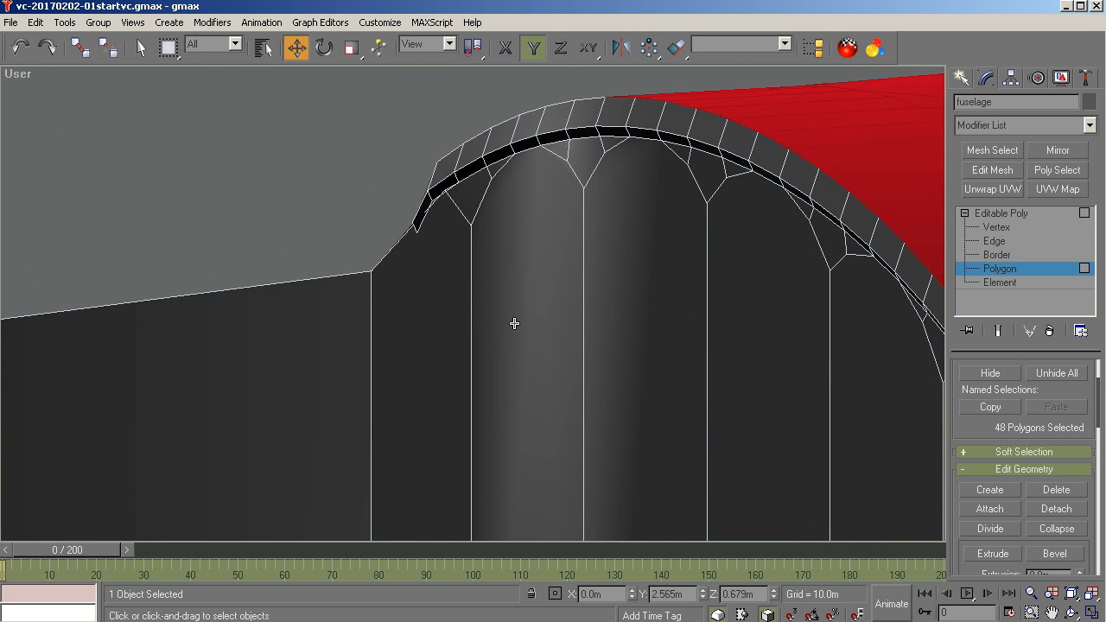
pyautogui.click(447, 334)
pyautogui.scroll(5, 453, 220)
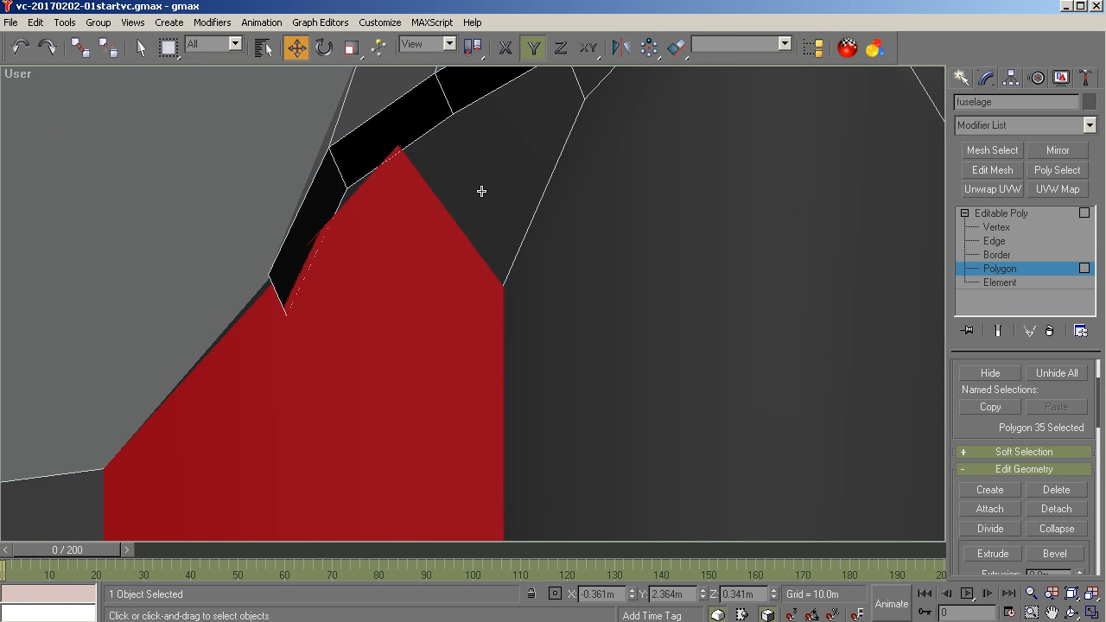
pyautogui.keyDown('ctrl'); pyautogui.click(477, 190); pyautogui.keyUp('ctrl')
pyautogui.keyDown('ctrl'); pyautogui.click(353, 191); pyautogui.keyUp('ctrl')
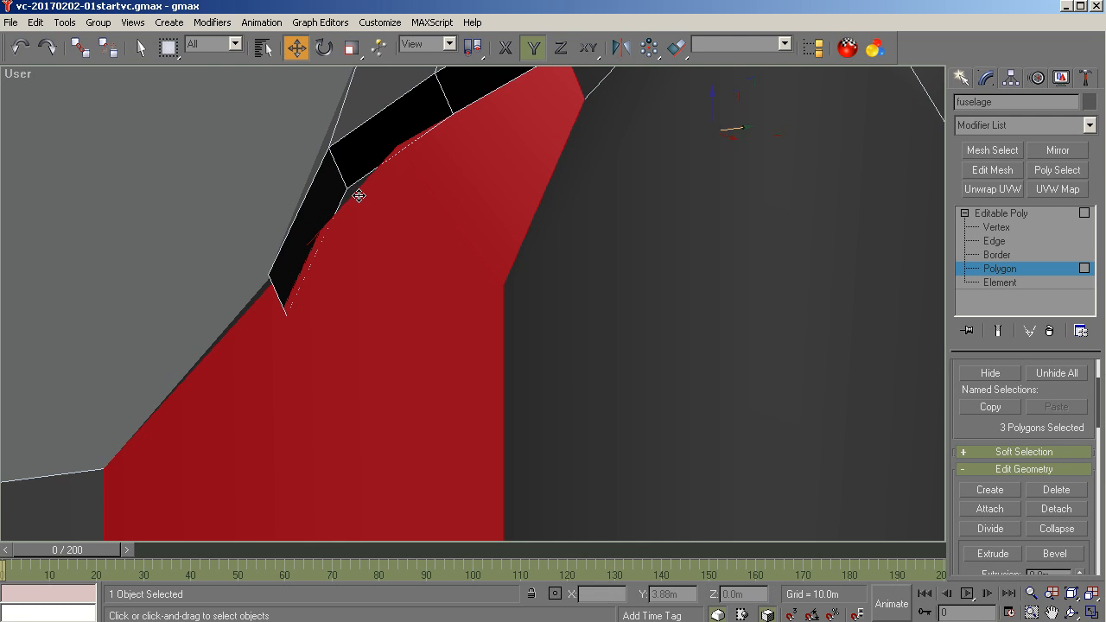
pyautogui.keyDown('alt'); pyautogui.click(352, 191); pyautogui.keyUp('alt')
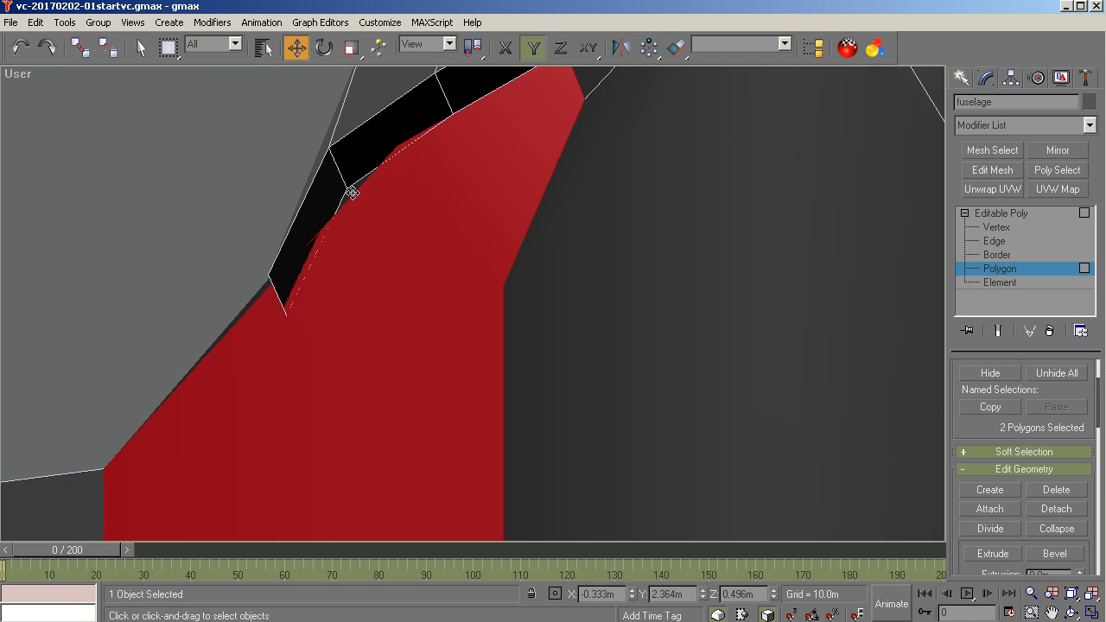
pyautogui.keyDown('ctrl'); pyautogui.click(550, 253); pyautogui.keyUp('ctrl')
pyautogui.scroll(-4, 567, 212)
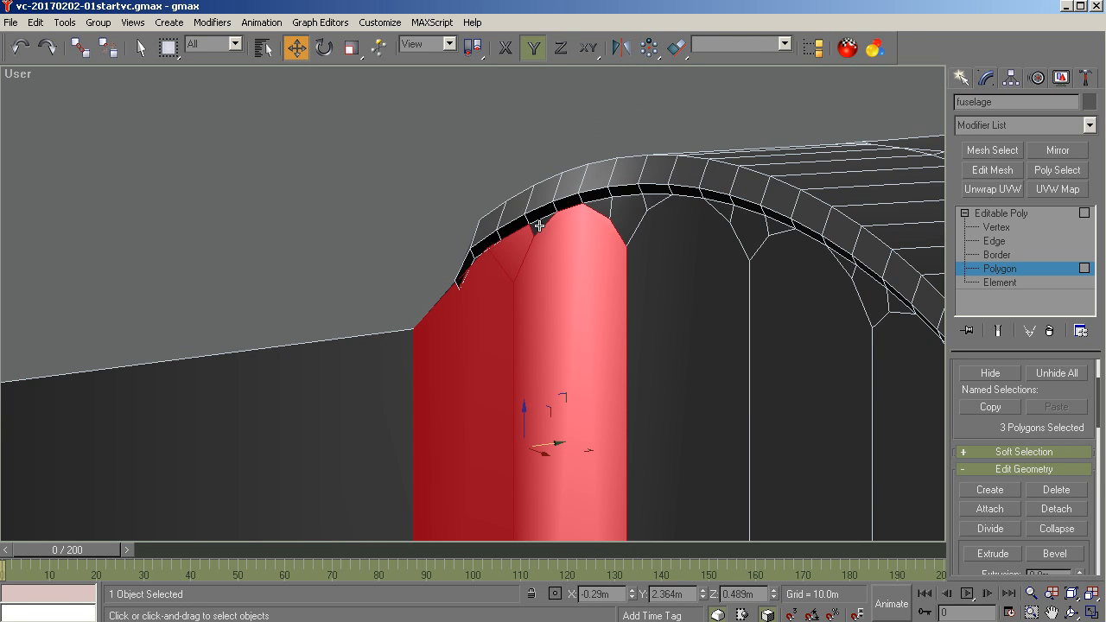
pyautogui.keyDown('ctrl'); pyautogui.click(540, 224); pyautogui.keyUp('ctrl')
pyautogui.keyDown('ctrl'); pyautogui.click(603, 213); pyautogui.keyUp('ctrl')
pyautogui.keyDown('ctrl'); pyautogui.click(634, 216); pyautogui.keyUp('ctrl')
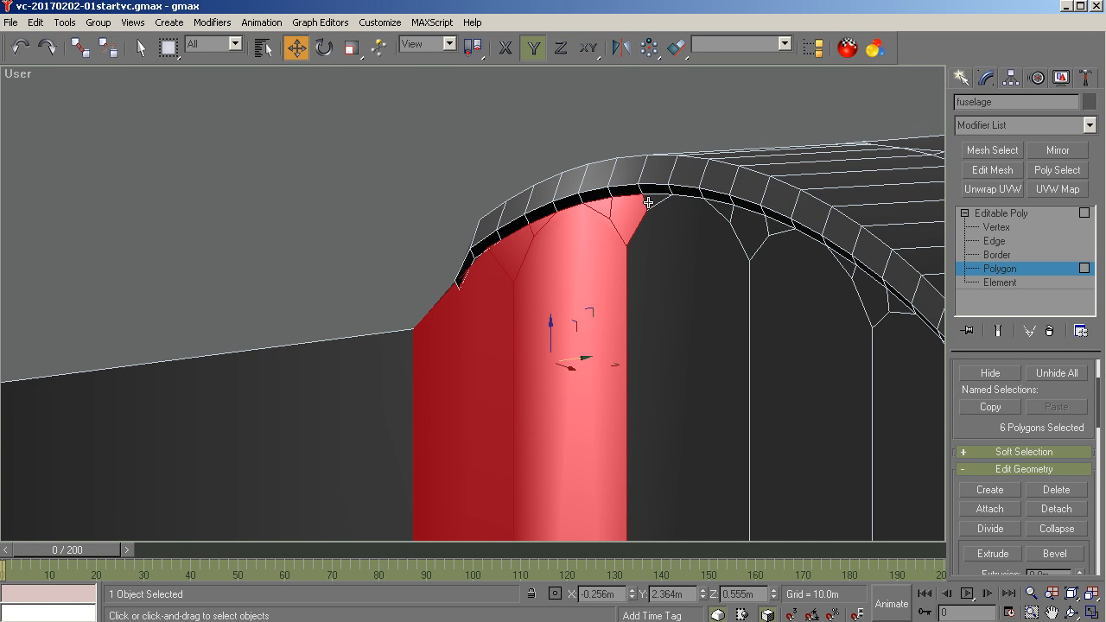
# - Add the wall panels and corner polygons from the arch's crown down its right side to the selection
pyautogui.keyDown('ctrl'); pyautogui.click(649, 203); pyautogui.keyUp('ctrl')
pyautogui.keyDown('ctrl'); pyautogui.click(652, 248); pyautogui.keyUp('ctrl')
pyautogui.keyDown('ctrl'); pyautogui.click(716, 210); pyautogui.keyUp('ctrl')
pyautogui.keyDown('ctrl'); pyautogui.click(739, 221); pyautogui.keyUp('ctrl')
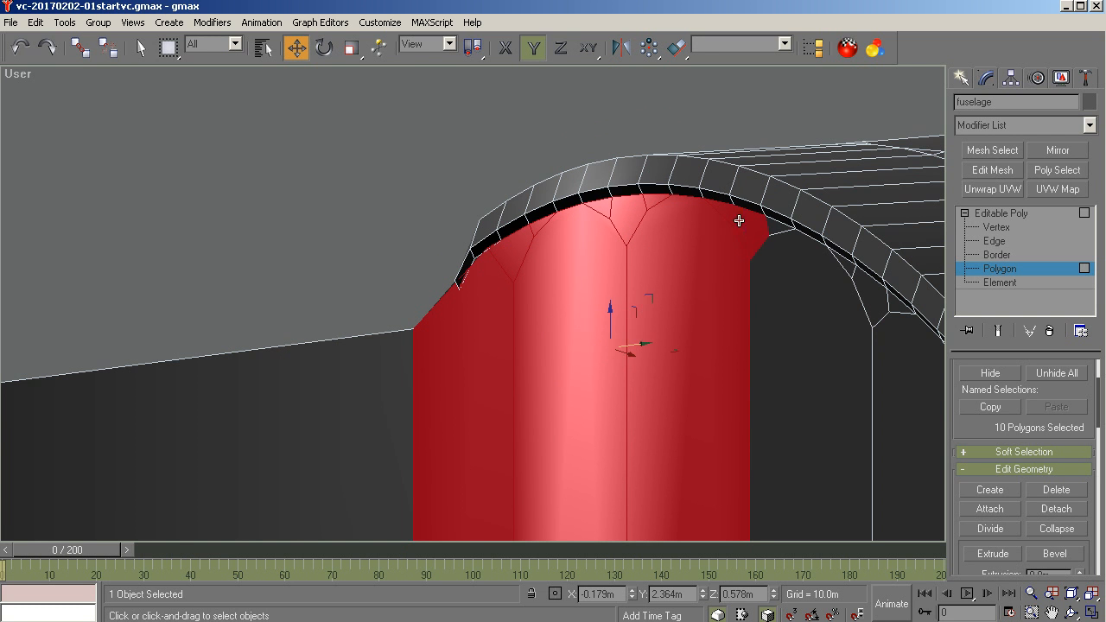
pyautogui.keyDown('ctrl'); pyautogui.click(772, 229); pyautogui.keyUp('ctrl')
pyautogui.keyDown('ctrl'); pyautogui.click(774, 280); pyautogui.keyUp('ctrl')
pyautogui.scroll(-3, 570, 270)
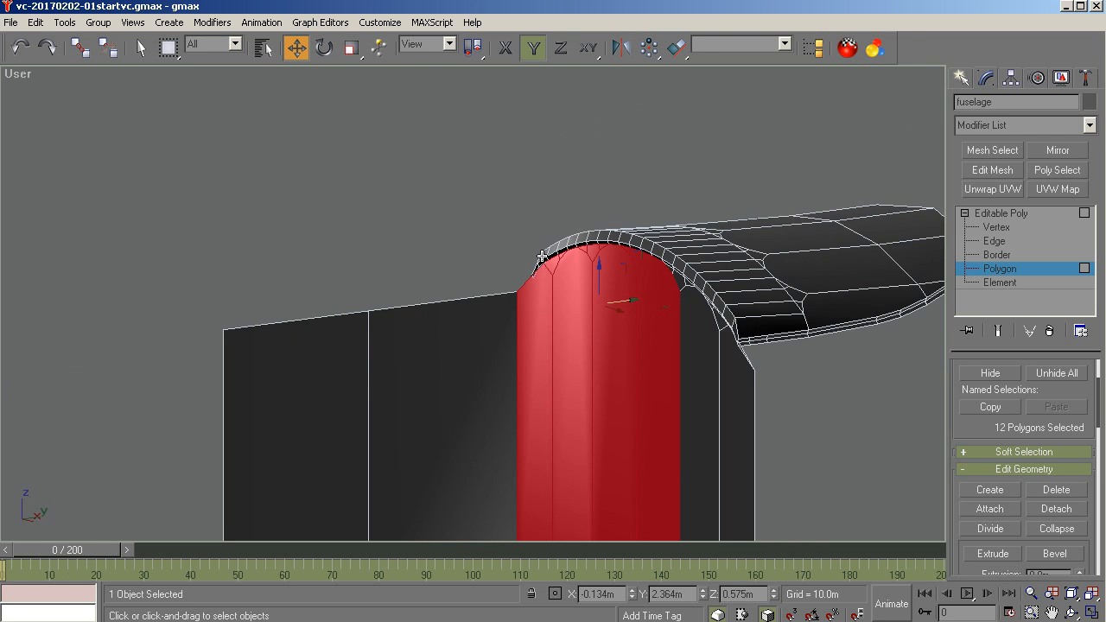
pyautogui.scroll(2, 726, 312)
pyautogui.keyDown('ctrl'); pyautogui.click(619, 233); pyautogui.keyUp('ctrl')
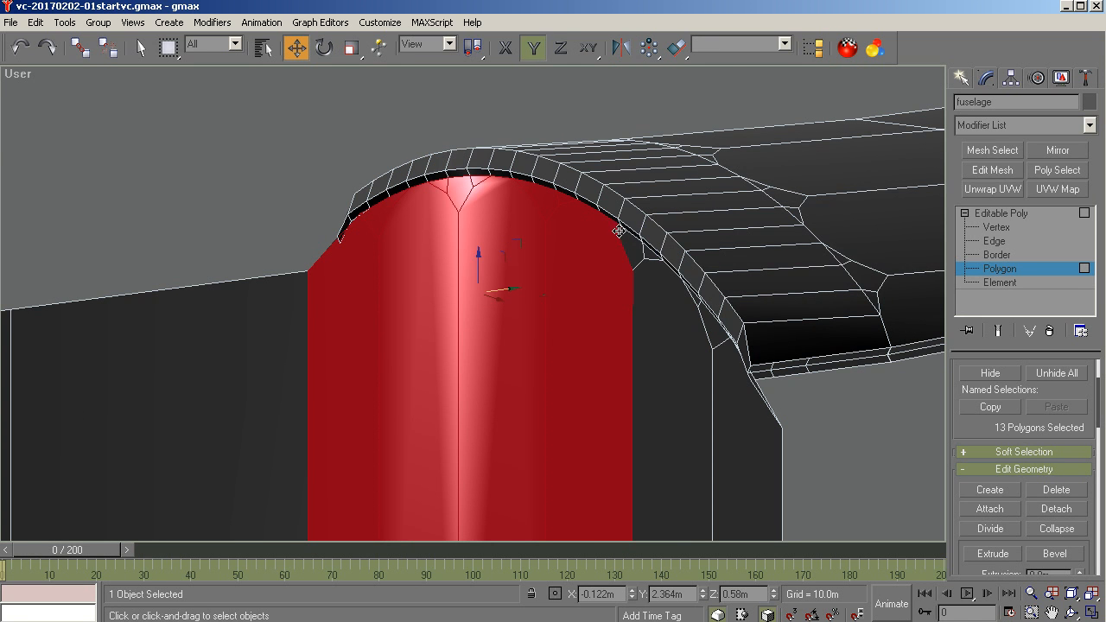
pyautogui.keyDown('ctrl'); pyautogui.click(630, 244); pyautogui.keyUp('ctrl')
pyautogui.keyDown('ctrl'); pyautogui.click(647, 264); pyautogui.keyUp('ctrl')
pyautogui.keyDown('ctrl'); pyautogui.click(658, 323); pyautogui.keyUp('ctrl')
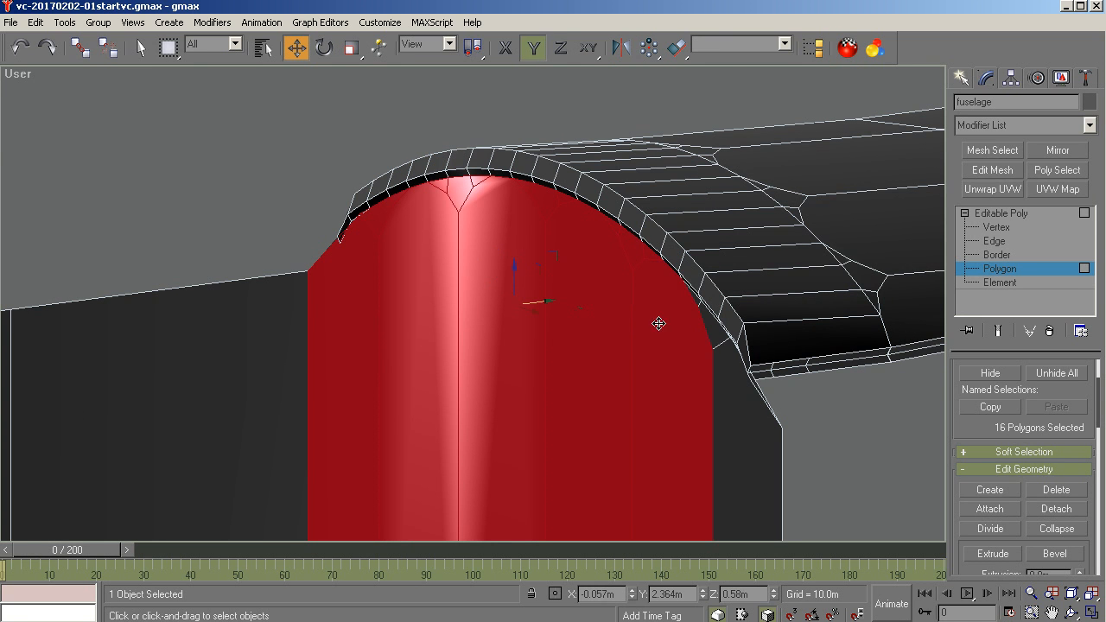
# - Add the last wall panels and small polygons at the arch's right end, completing a 19-polygon selection
pyautogui.scroll(5, 694, 309)
pyautogui.keyDown('ctrl'); pyautogui.click(695, 287); pyautogui.keyUp('ctrl')
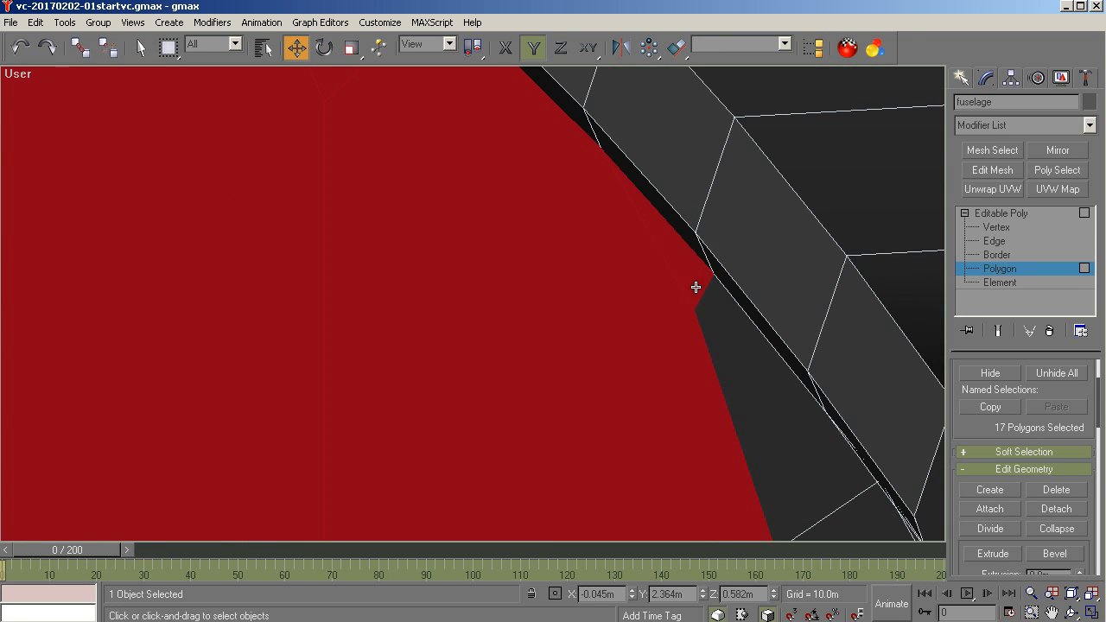
pyautogui.keyDown('ctrl'); pyautogui.click(769, 379); pyautogui.keyUp('ctrl')
pyautogui.scroll(-5, 573, 293)
pyautogui.keyDown('ctrl'); pyautogui.click(622, 370); pyautogui.keyUp('ctrl')
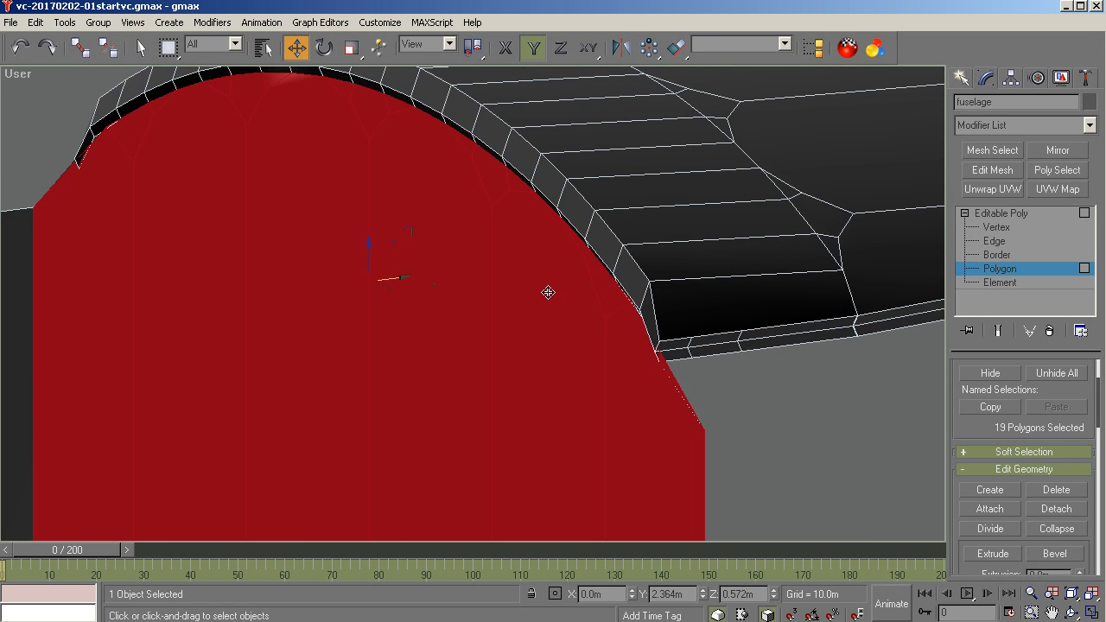
# - Extrude the 19 selected wall polygons a short distance beneath the hood along Y
pyautogui.scroll(-4, 547, 292)
pyautogui.click(1072, 613)
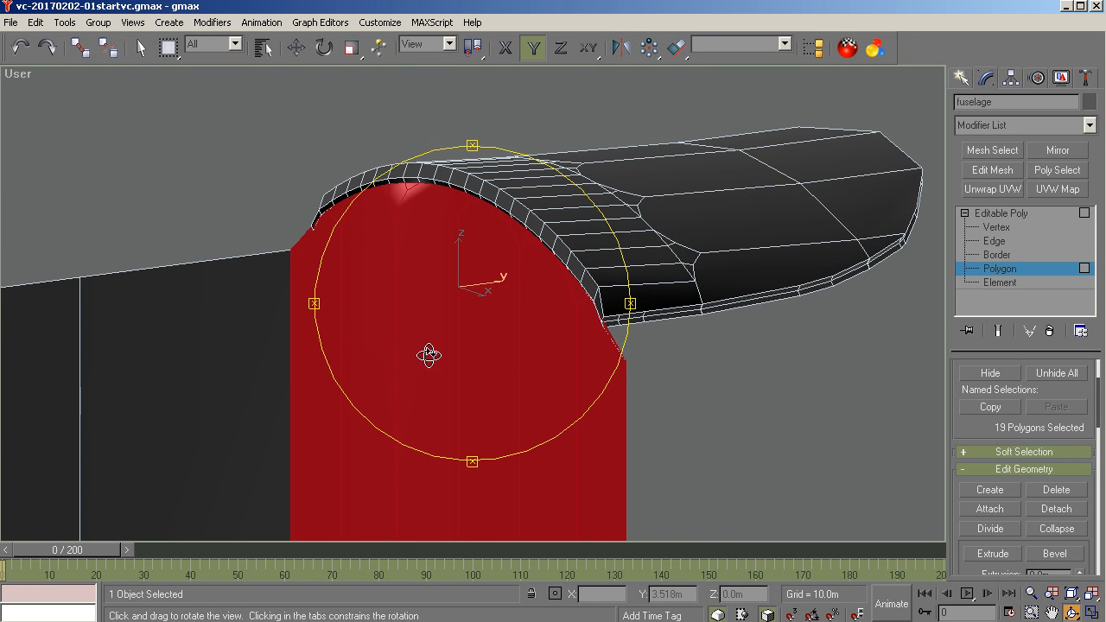
pyautogui.moveTo(427, 354); pyautogui.dragTo(432, 325)
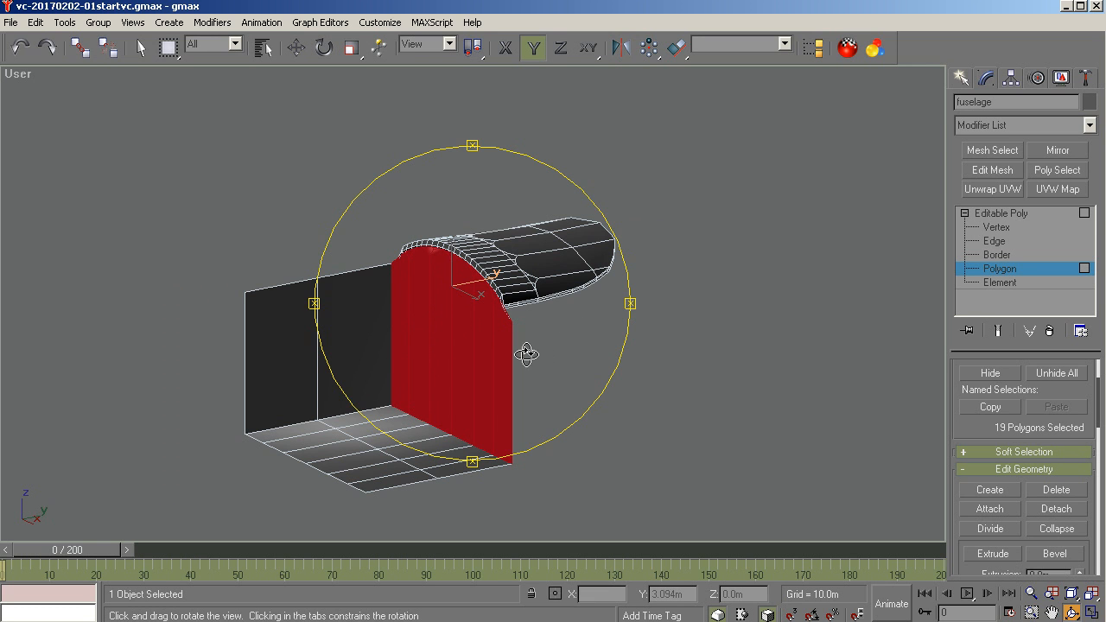
pyautogui.moveTo(493, 357); pyautogui.dragTo(474, 362)
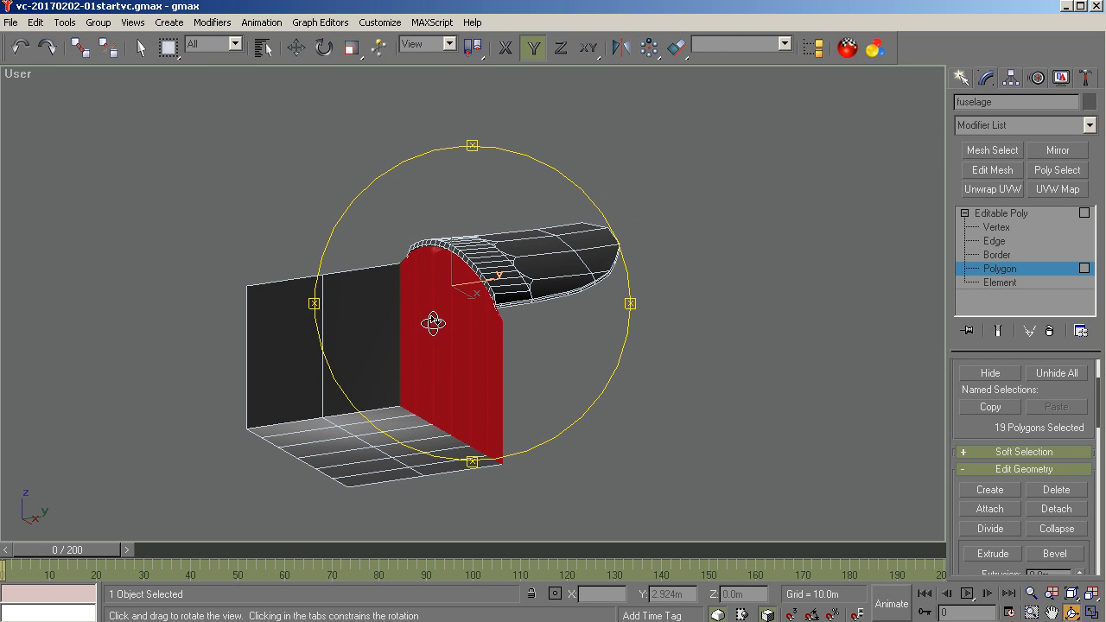
pyautogui.moveTo(500, 388); pyautogui.dragTo(475, 346)
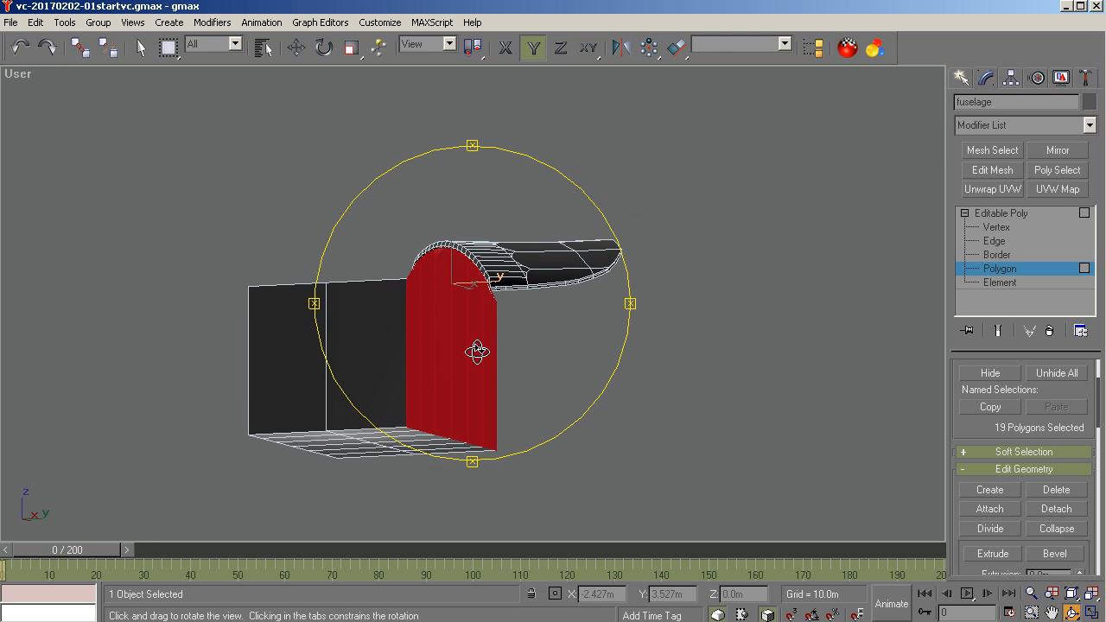
pyautogui.scroll(3, 474, 350)
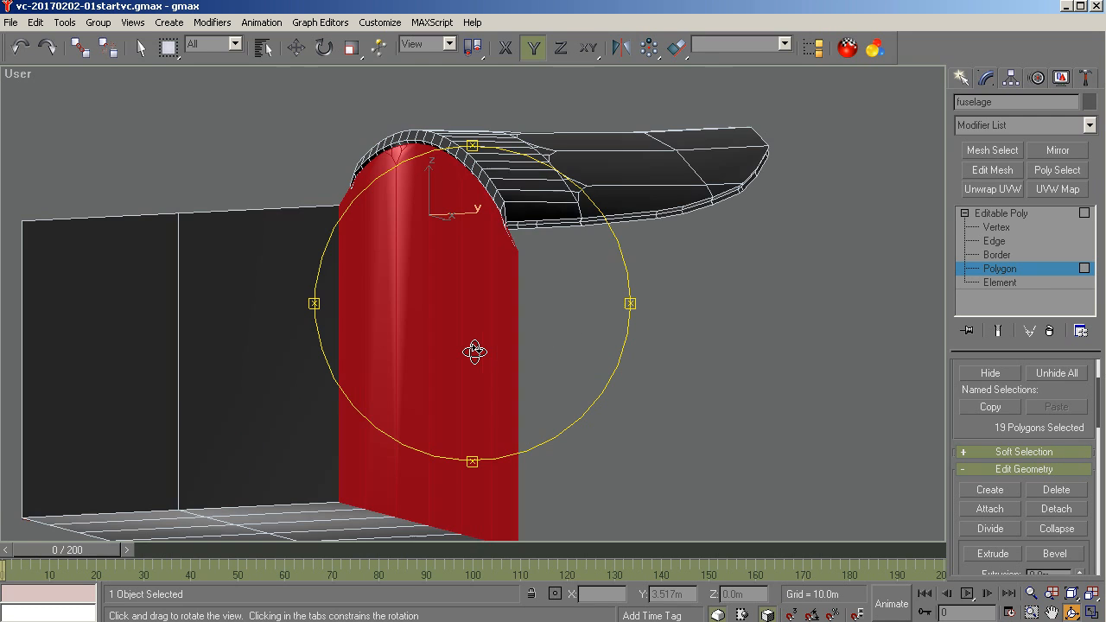
pyautogui.click(993, 553)
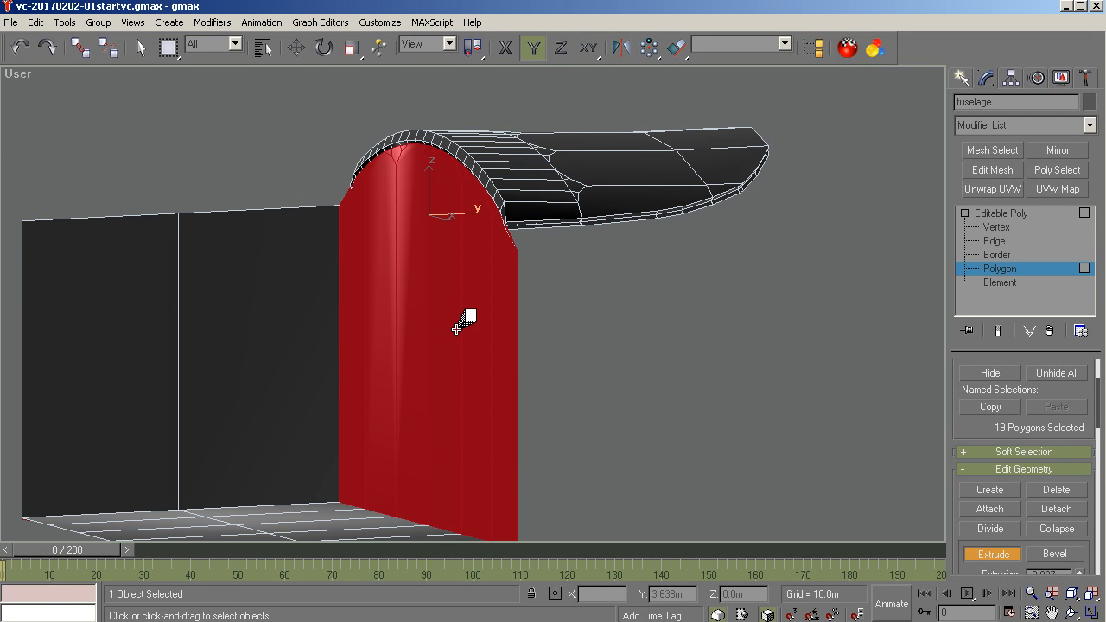
pyautogui.moveTo(456, 327); pyautogui.dragTo(456, 421)
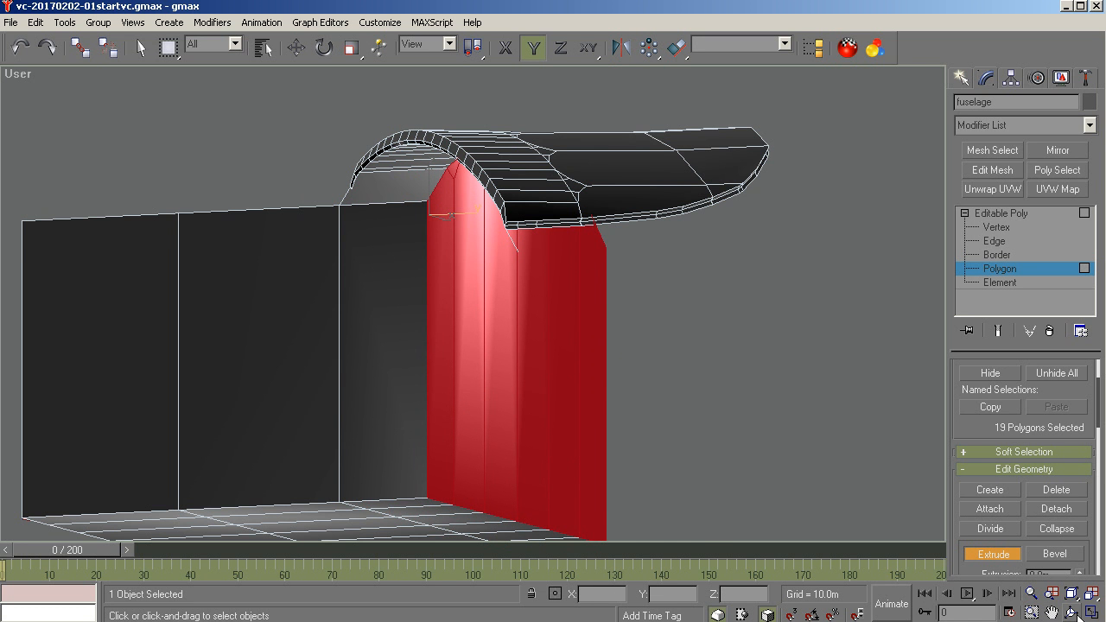
# - Scale the extruded wall polygons along X only to 95 percent so the section narrows slightly
pyautogui.click(1077, 615)
pyautogui.moveTo(395, 271); pyautogui.dragTo(520, 271)
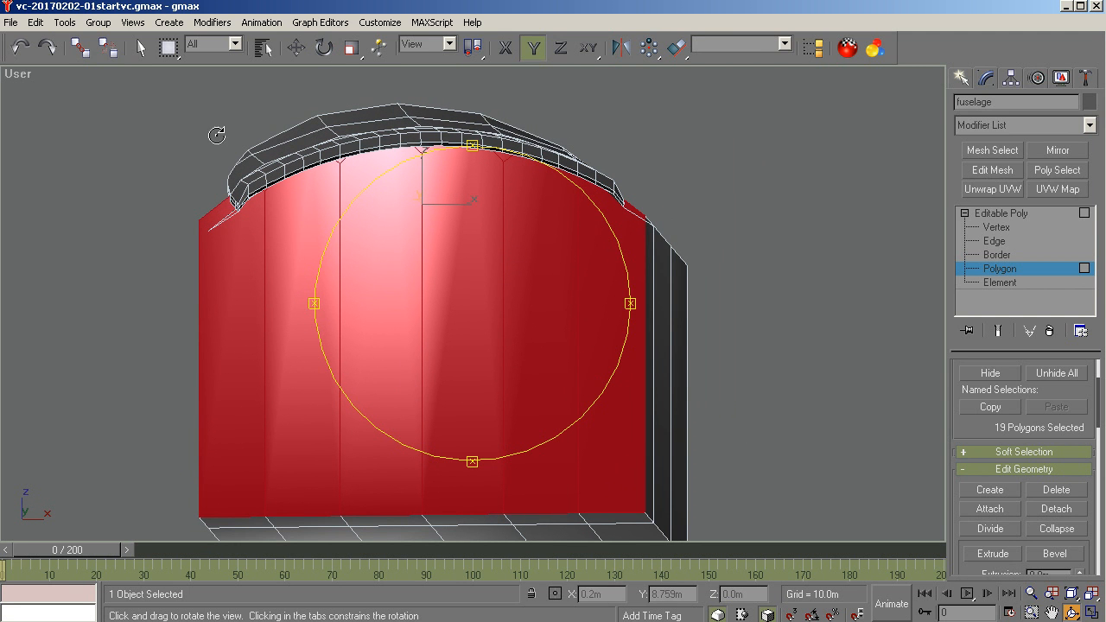
pyautogui.moveTo(350, 48); pyautogui.dragTo(353, 104)
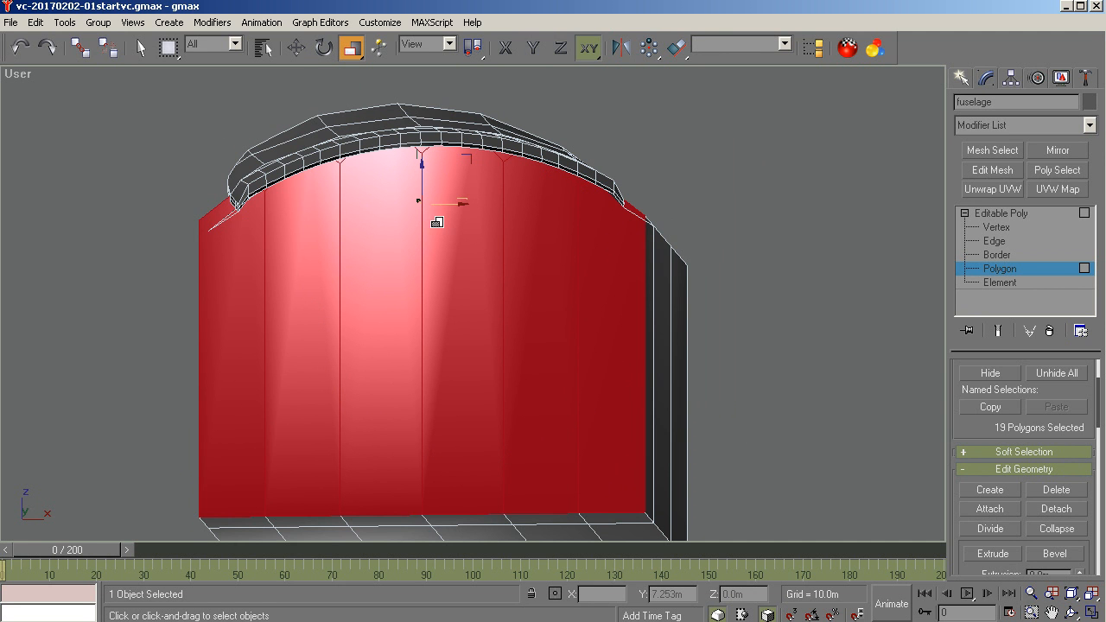
pyautogui.press('F5')
pyautogui.moveTo(443, 206); pyautogui.dragTo(440, 209)
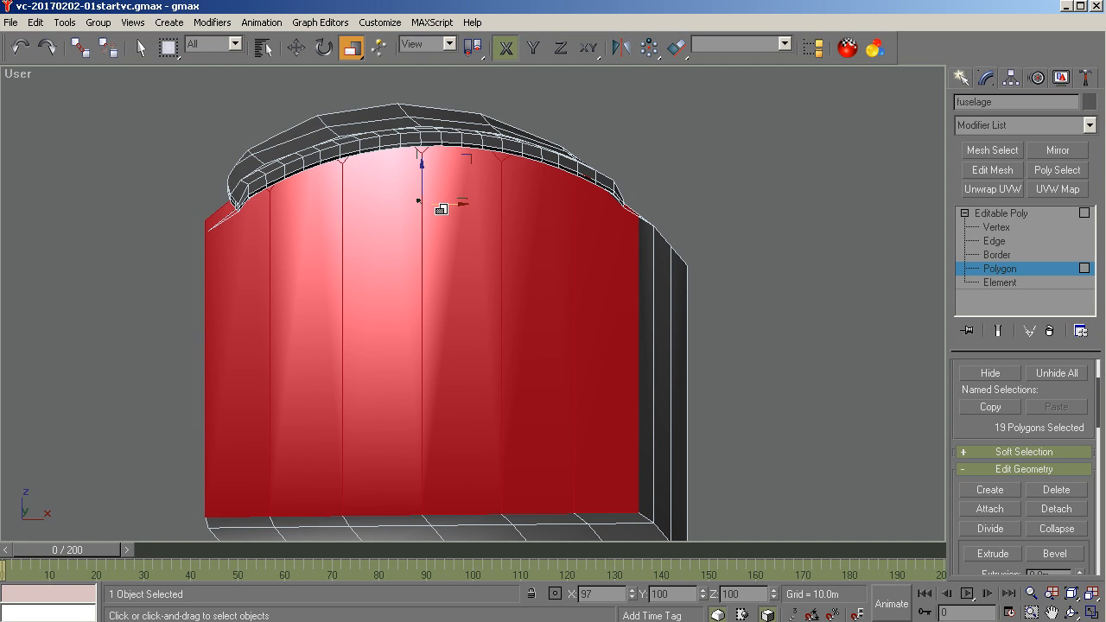
pyautogui.moveTo(440, 209); pyautogui.dragTo(440, 211)
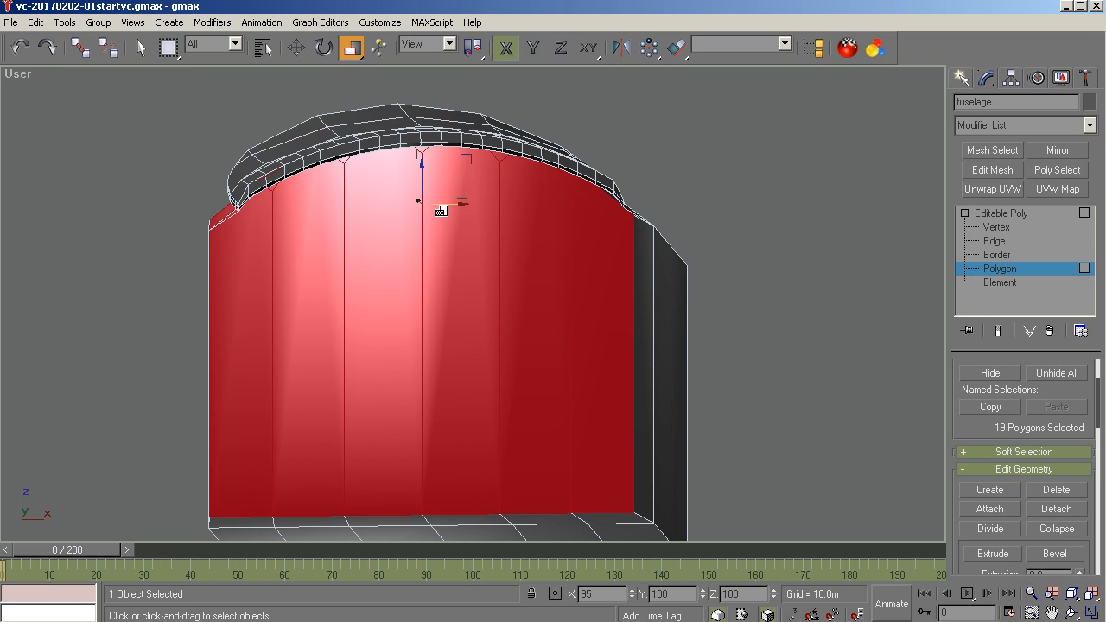
pyautogui.moveTo(441, 211); pyautogui.dragTo(440, 211)
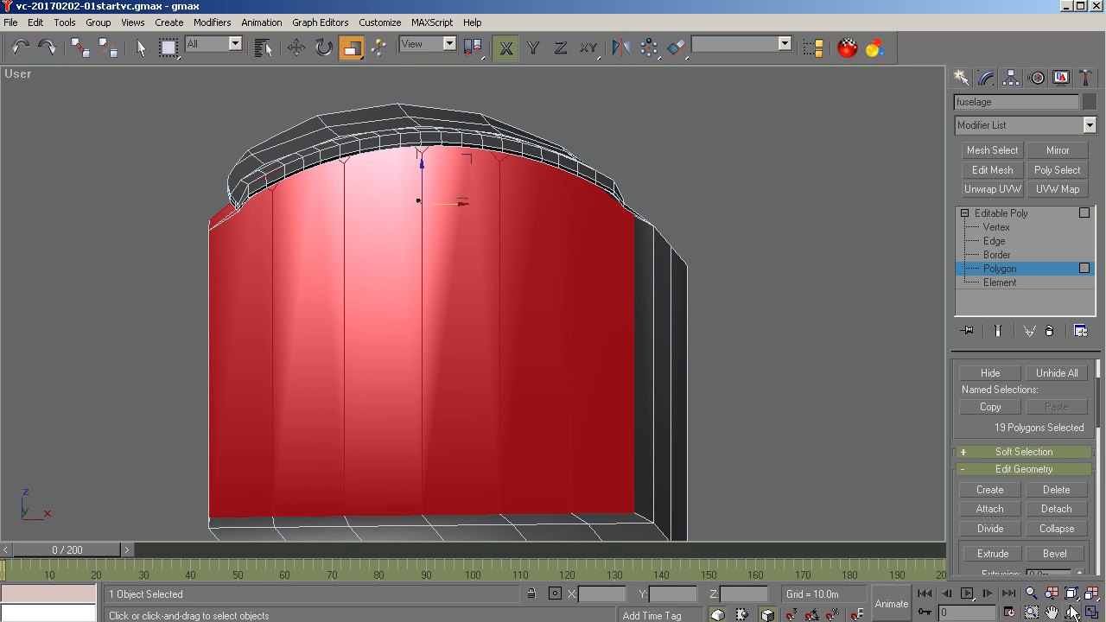
# - Scale the extruded wall polygons down slightly along Z only and check the tapered section beneath the hood
pyautogui.click(1071, 611)
pyautogui.moveTo(474, 358); pyautogui.dragTo(463, 331)
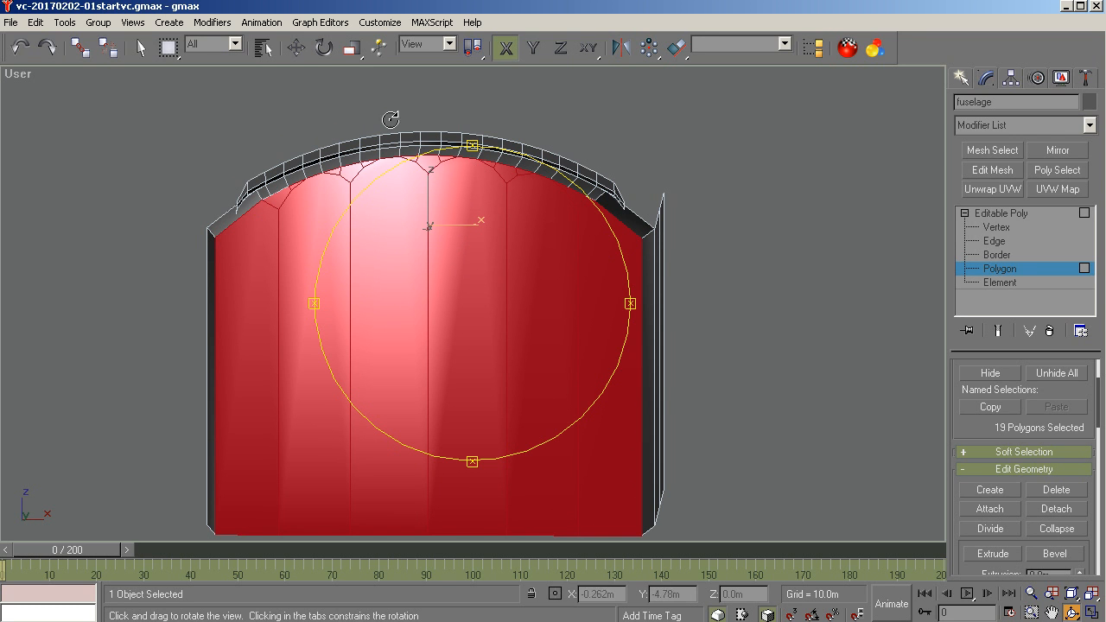
pyautogui.click(351, 48)
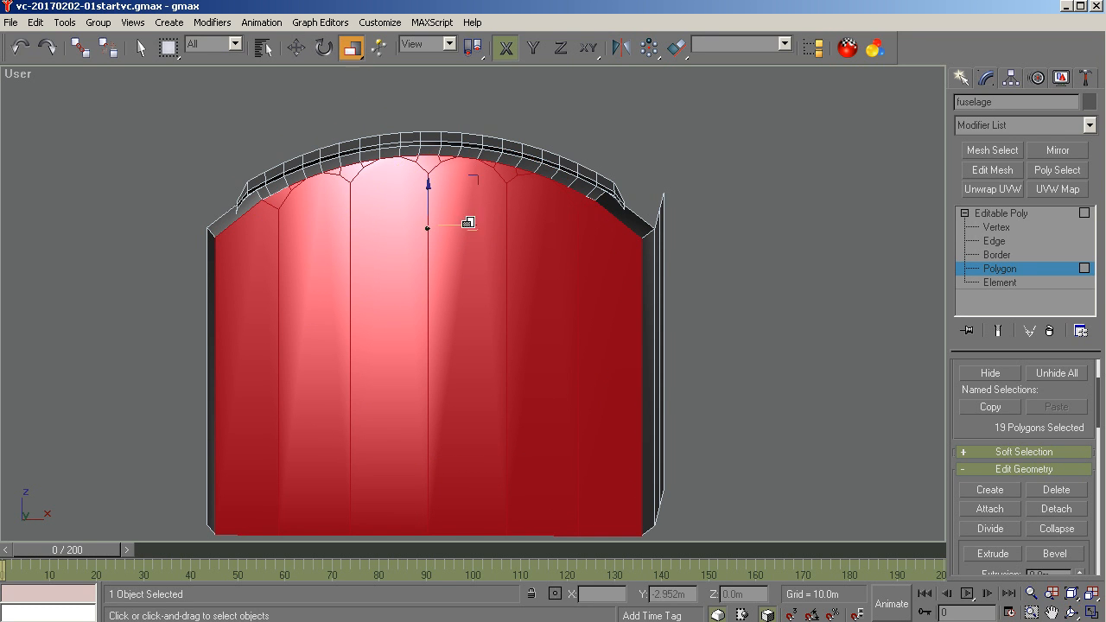
pyautogui.press('F7')
pyautogui.moveTo(424, 198); pyautogui.dragTo(424, 204)
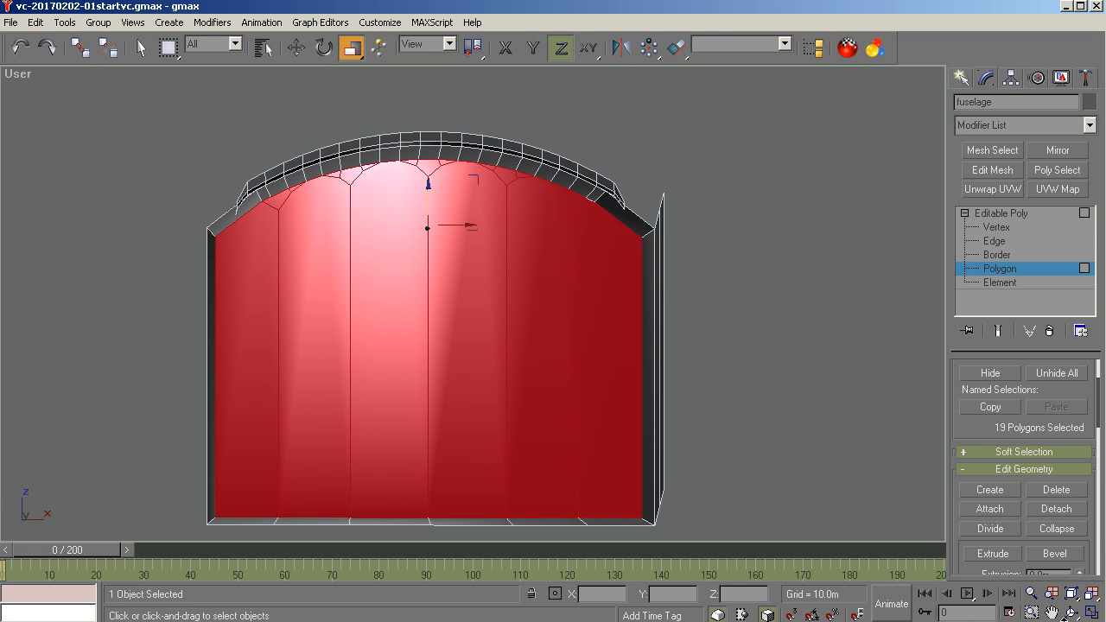
pyautogui.hotkey('ctrl', 'r')
pyautogui.moveTo(525, 410); pyautogui.dragTo(330, 197)
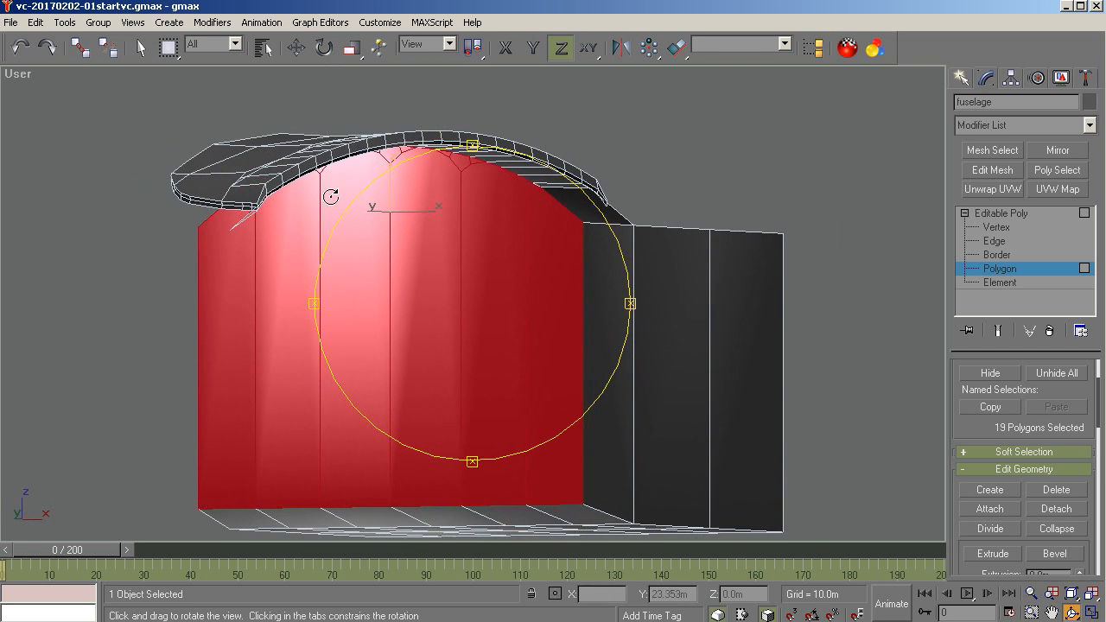
pyautogui.moveTo(412, 247); pyautogui.dragTo(458, 236)
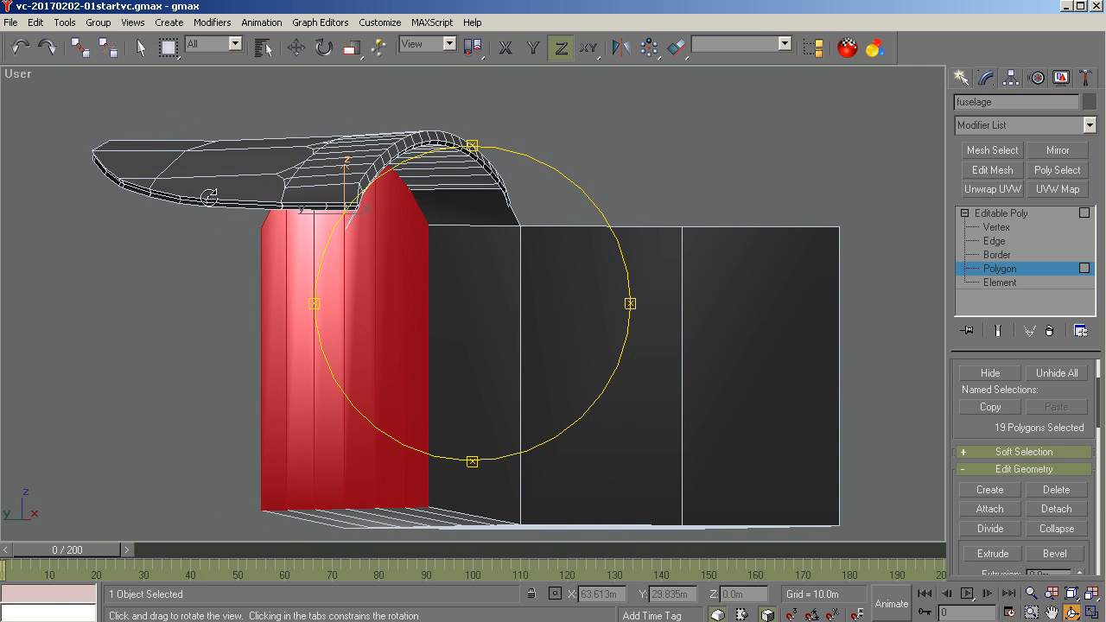
# - Move the seven bottom vertices of the extruded wall section down along Z, level with the fuselage floor
pyautogui.moveTo(415, 268); pyautogui.dragTo(163, 271)
pyautogui.click(992, 228)
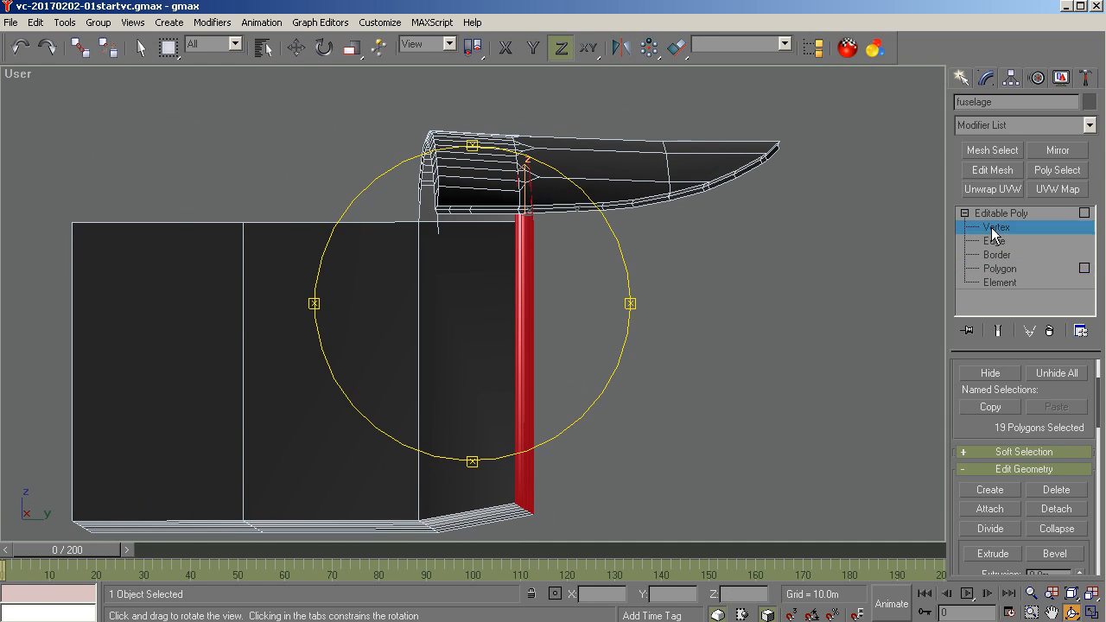
pyautogui.press('w')
pyautogui.moveTo(481, 528); pyautogui.dragTo(481, 528)
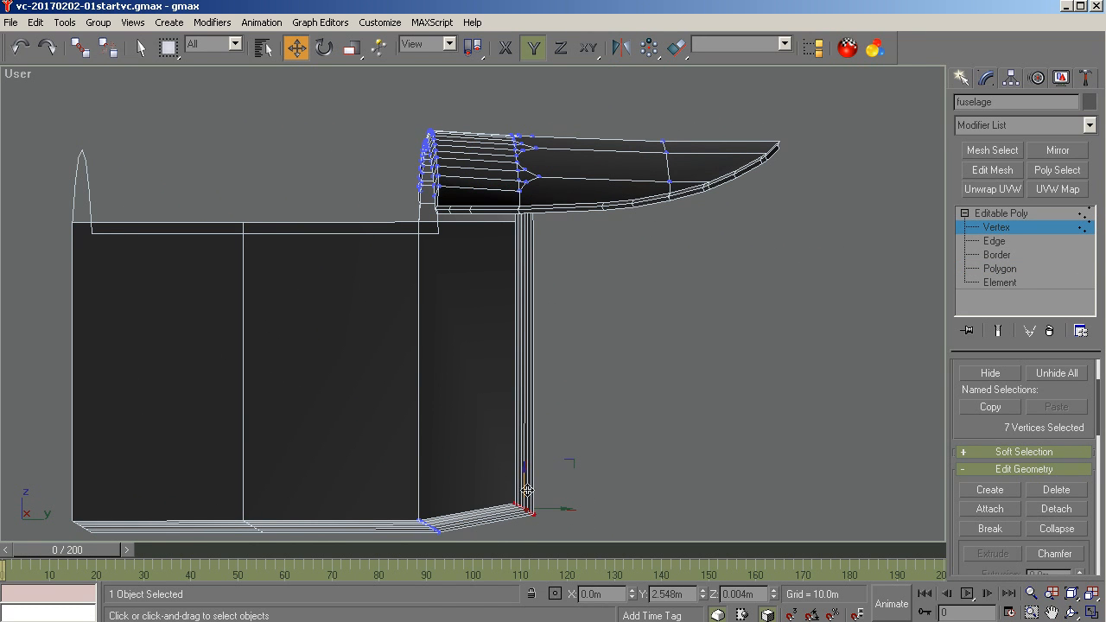
pyautogui.moveTo(525, 487); pyautogui.dragTo(524, 519)
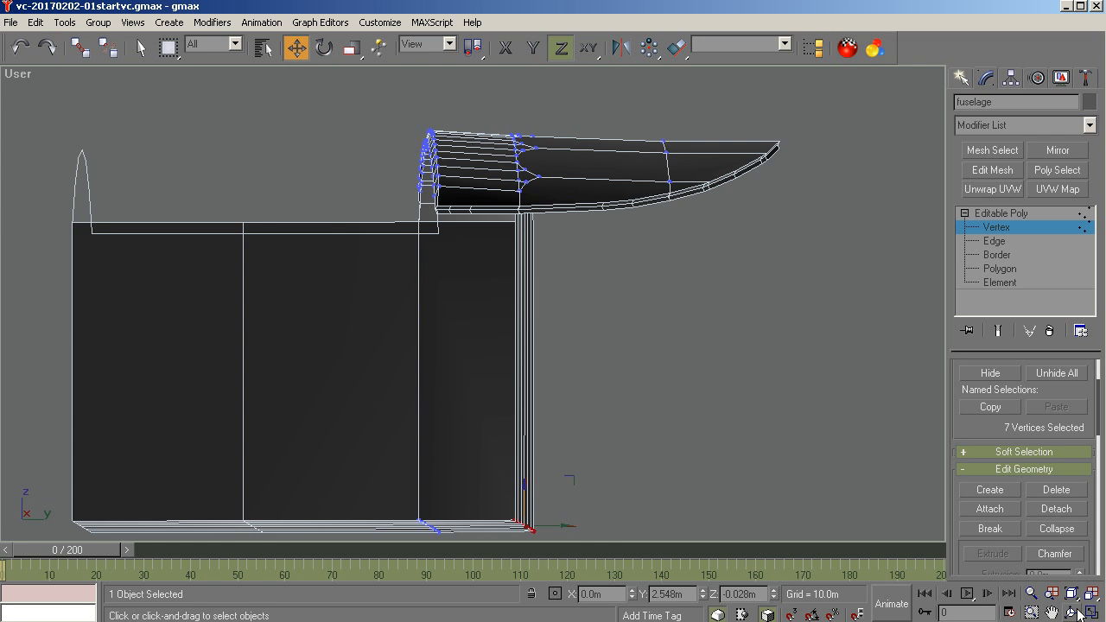
# - Examine the lowered wall base and the curved underside strip between the hood rim and the wall
pyautogui.click(1075, 613)
pyautogui.moveTo(519, 294); pyautogui.dragTo(577, 263)
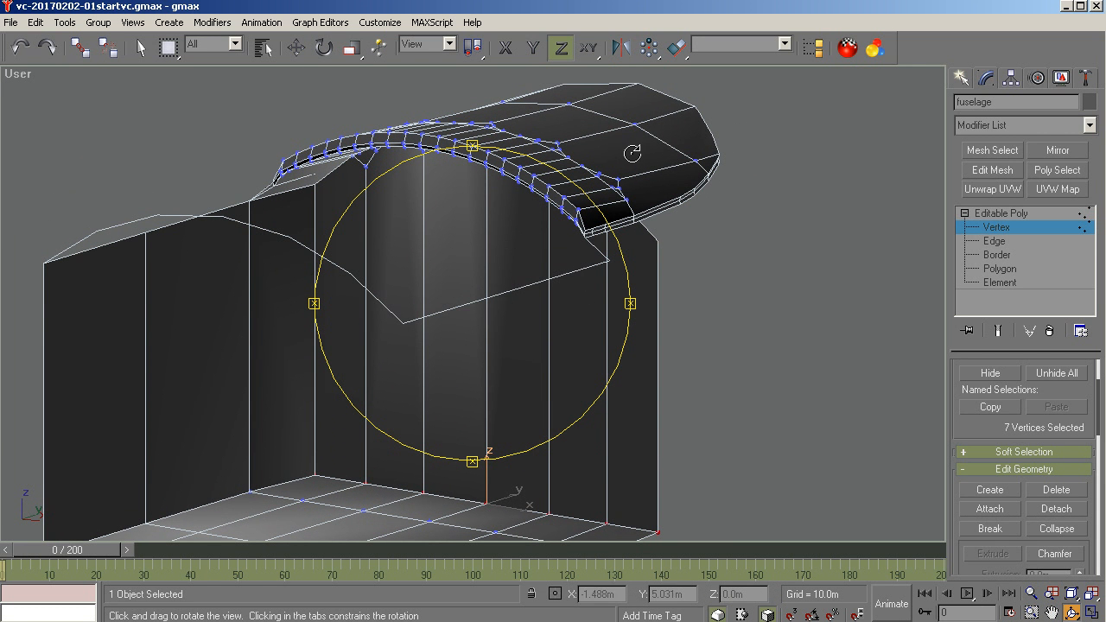
pyautogui.moveTo(632, 153); pyautogui.dragTo(634, 157)
pyautogui.moveTo(466, 328); pyautogui.dragTo(330, 195)
pyautogui.moveTo(422, 224); pyautogui.dragTo(321, 284)
pyautogui.moveTo(400, 354); pyautogui.dragTo(545, 321)
pyautogui.scroll(5, 378, 175)
pyautogui.moveTo(388, 251); pyautogui.dragTo(286, 282)
pyautogui.moveTo(393, 258); pyautogui.dragTo(791, 308)
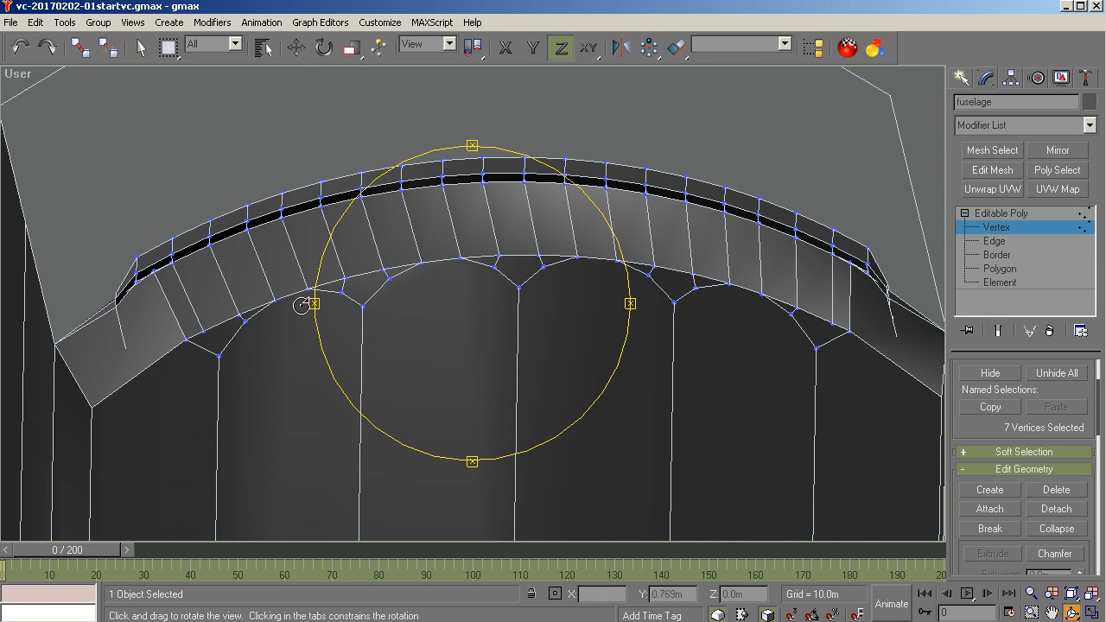
pyautogui.moveTo(454, 298)
pyautogui.mouseDown()
pyautogui.moveTo(454, 330)
pyautogui.moveTo(412, 323)
pyautogui.moveTo(424, 333)
pyautogui.moveTo(440, 303)
pyautogui.moveTo(464, 291)
pyautogui.mouseUp()
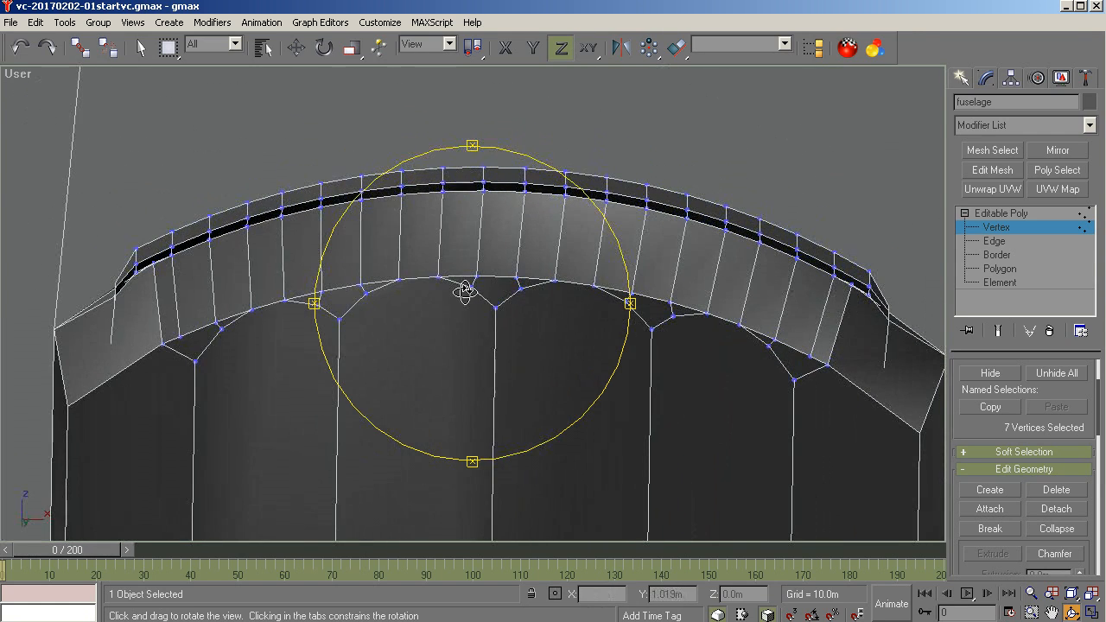
# - Return to polygon editing on the fuselage and clear the selection of wall polygons
pyautogui.click(991, 271)
pyautogui.press('w')
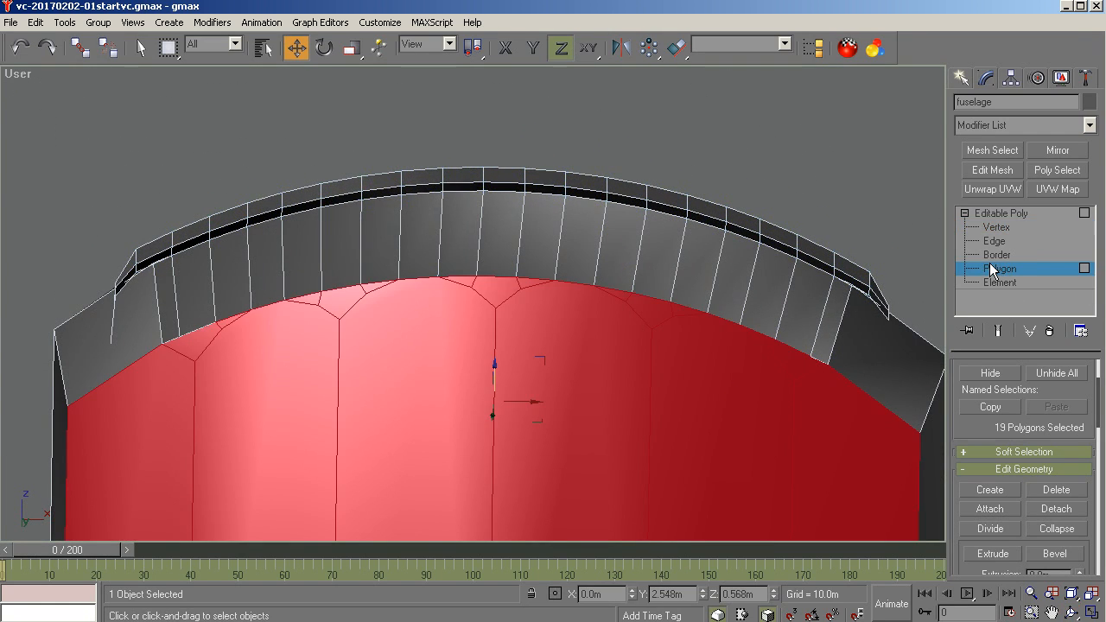
pyautogui.click(140, 50)
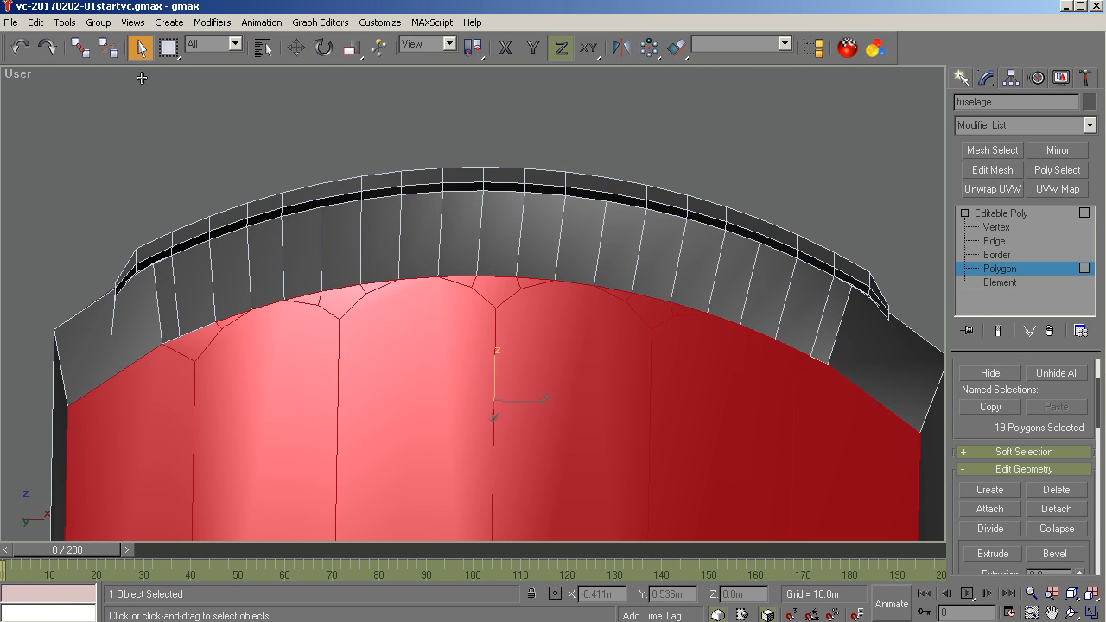
pyautogui.click(172, 306)
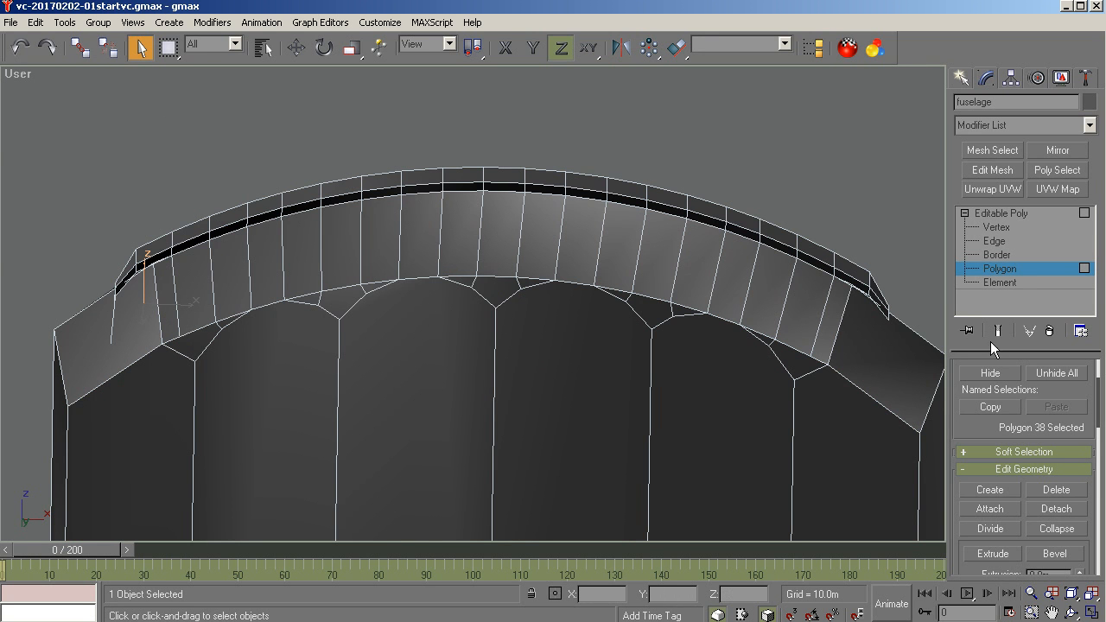
pyautogui.moveTo(1099, 392); pyautogui.dragTo(1101, 361)
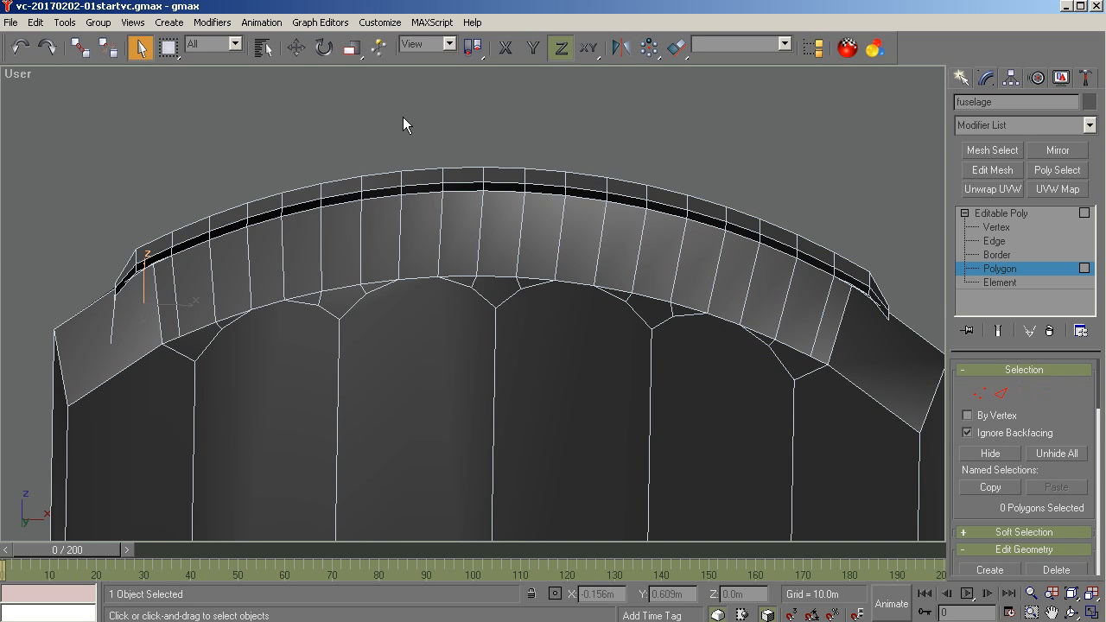
# - Select the 19 polygons of the curved strip beneath the hood, from one end of the arch to the other
pyautogui.click(166, 285)
pyautogui.keyDown('ctrl'); pyautogui.click(196, 266); pyautogui.keyUp('ctrl')
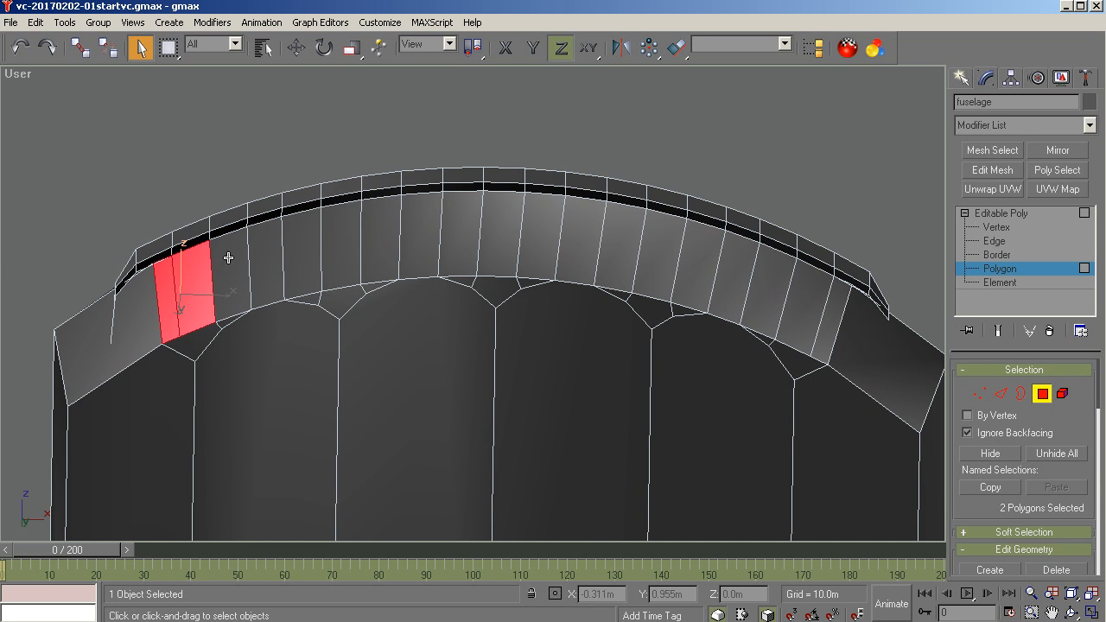
pyautogui.keyDown('ctrl'); pyautogui.click(235, 255); pyautogui.keyUp('ctrl')
pyautogui.keyDown('ctrl'); pyautogui.click(272, 249); pyautogui.keyUp('ctrl')
pyautogui.keyDown('ctrl'); pyautogui.click(301, 243); pyautogui.keyUp('ctrl')
pyautogui.keyDown('ctrl'); pyautogui.click(338, 243); pyautogui.keyUp('ctrl')
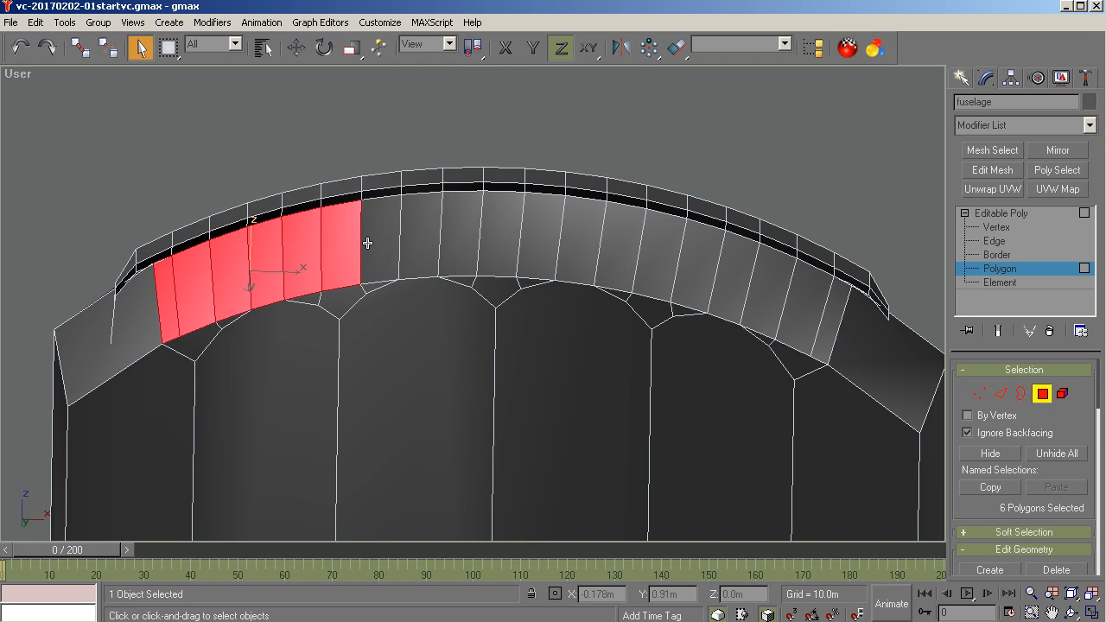
pyautogui.keyDown('ctrl'); pyautogui.click(367, 244); pyautogui.keyUp('ctrl')
pyautogui.keyDown('ctrl'); pyautogui.click(426, 238); pyautogui.keyUp('ctrl')
pyautogui.keyDown('ctrl'); pyautogui.click(475, 233); pyautogui.keyUp('ctrl')
pyautogui.keyDown('ctrl'); pyautogui.click(506, 230); pyautogui.keyUp('ctrl')
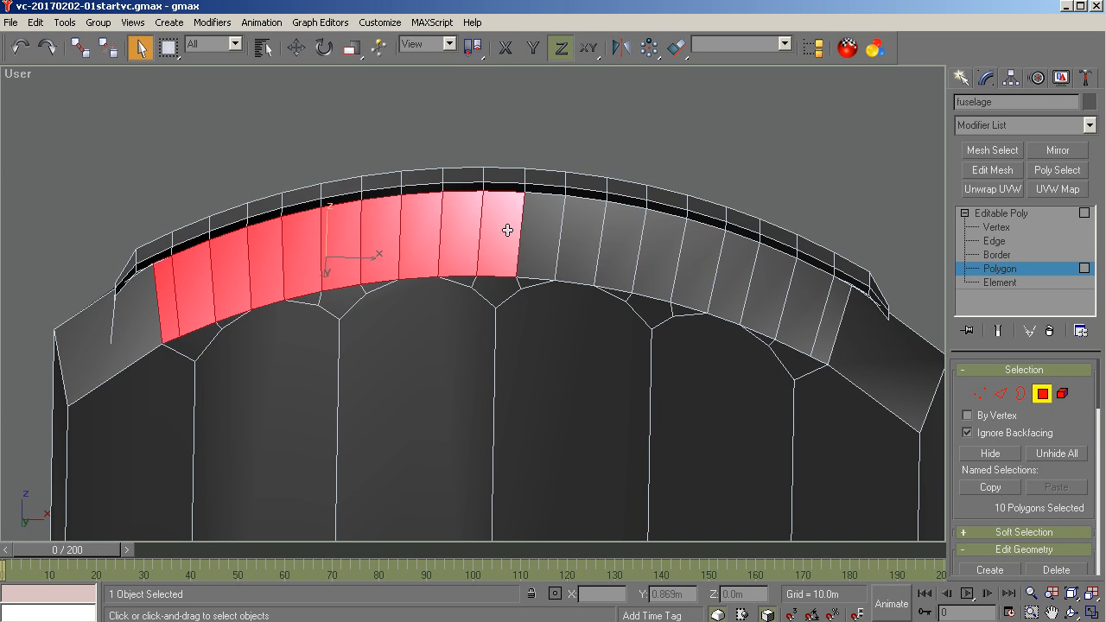
pyautogui.keyDown('ctrl'); pyautogui.click(545, 240); pyautogui.keyUp('ctrl')
pyautogui.keyDown('ctrl'); pyautogui.click(585, 245); pyautogui.keyUp('ctrl')
pyautogui.keyDown('ctrl'); pyautogui.click(634, 260); pyautogui.keyUp('ctrl')
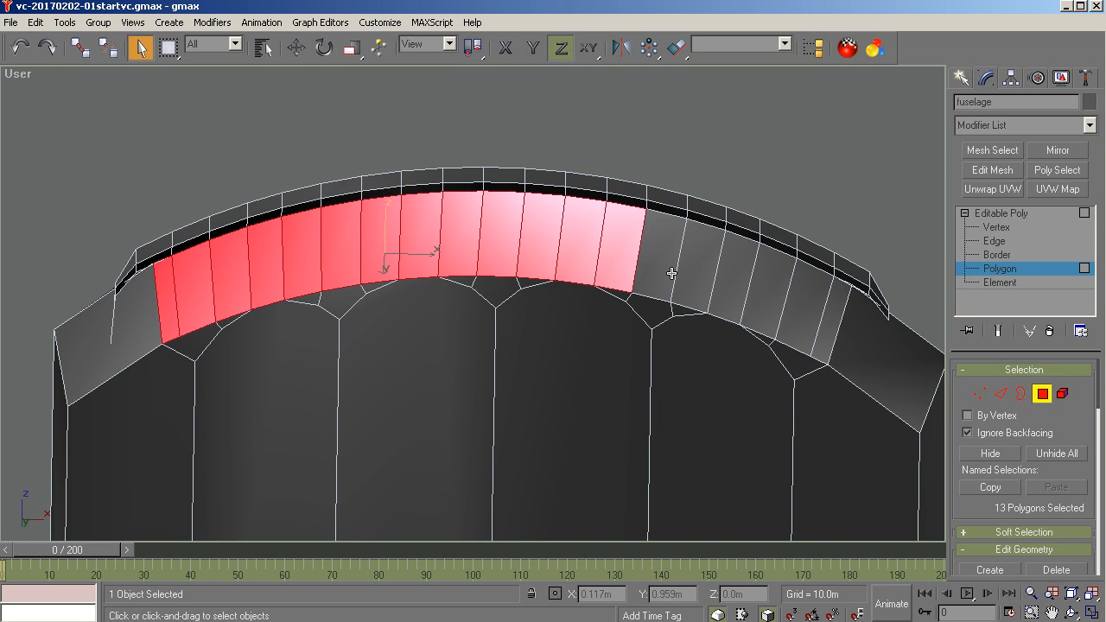
pyautogui.keyDown('ctrl'); pyautogui.click(665, 266); pyautogui.keyUp('ctrl')
pyautogui.keyDown('ctrl'); pyautogui.click(704, 270); pyautogui.keyUp('ctrl')
pyautogui.keyDown('ctrl'); pyautogui.click(736, 278); pyautogui.keyUp('ctrl')
pyautogui.keyDown('ctrl'); pyautogui.click(776, 292); pyautogui.keyUp('ctrl')
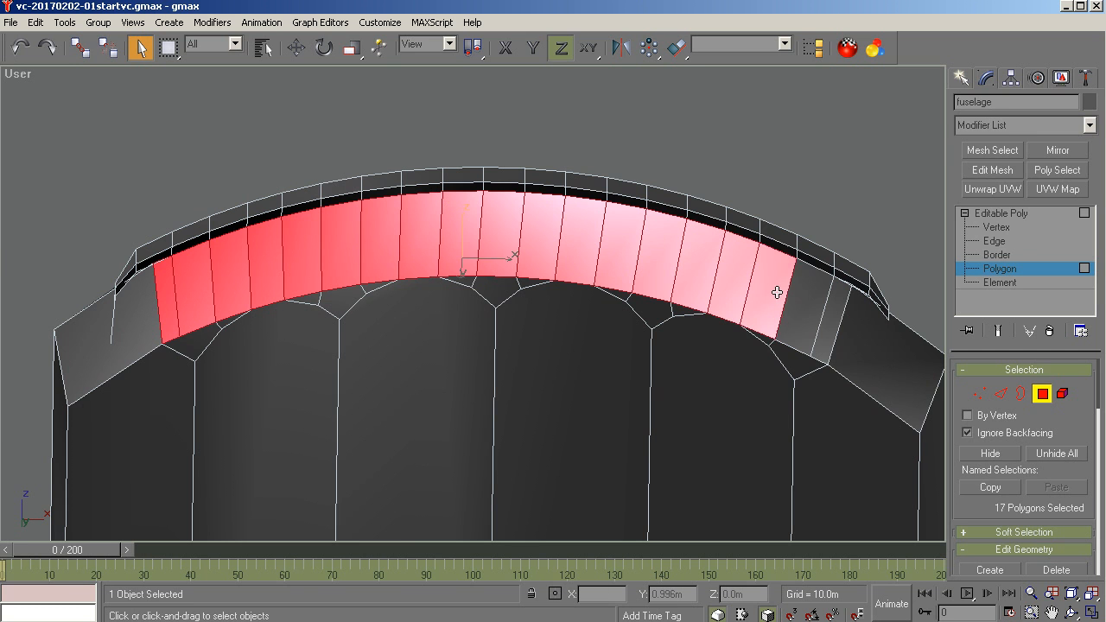
pyautogui.keyDown('ctrl'); pyautogui.click(806, 307); pyautogui.keyUp('ctrl')
pyautogui.keyDown('ctrl'); pyautogui.click(834, 319); pyautogui.keyUp('ctrl')
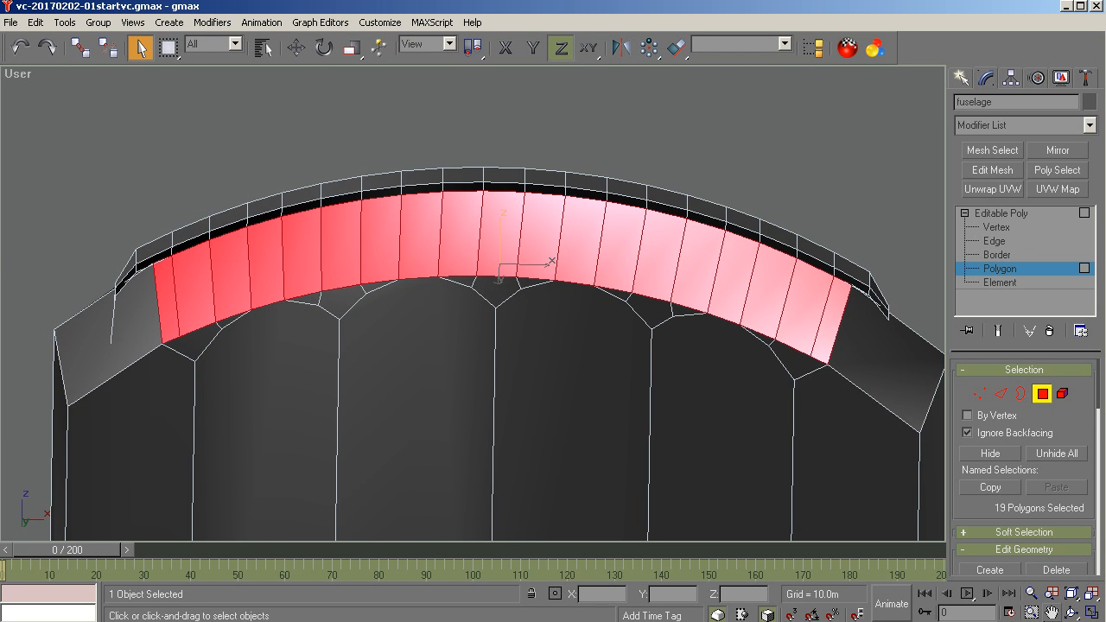
# - Clone the 19 selected strip polygons in place to a separate object named vcpanel
pyautogui.click(1072, 613)
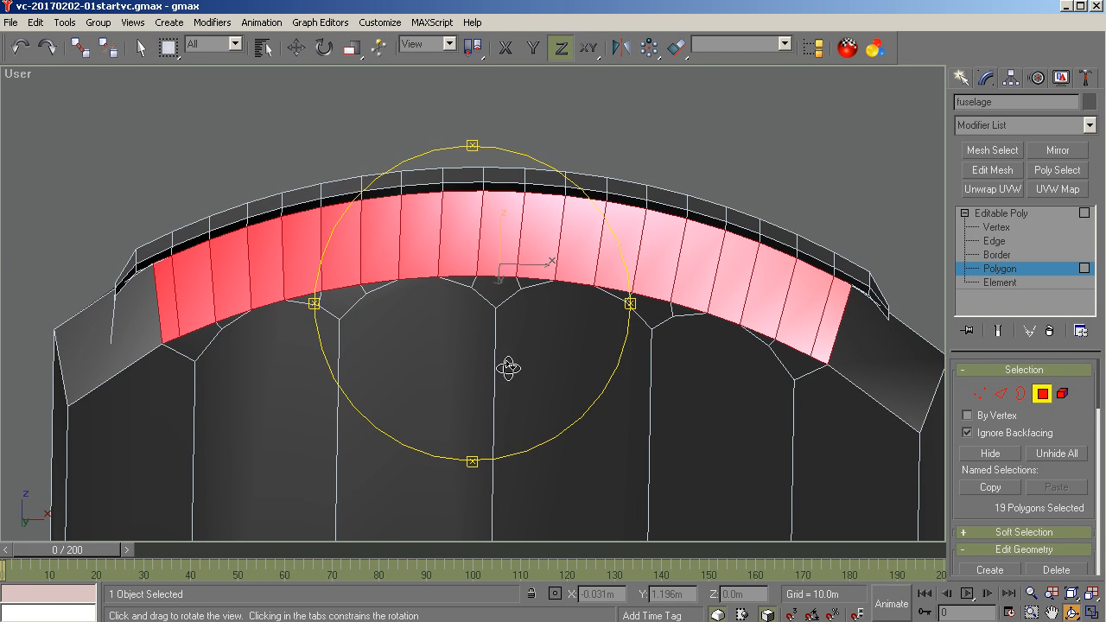
pyautogui.moveTo(508, 368); pyautogui.dragTo(505, 408)
pyautogui.moveTo(471, 294); pyautogui.dragTo(436, 268)
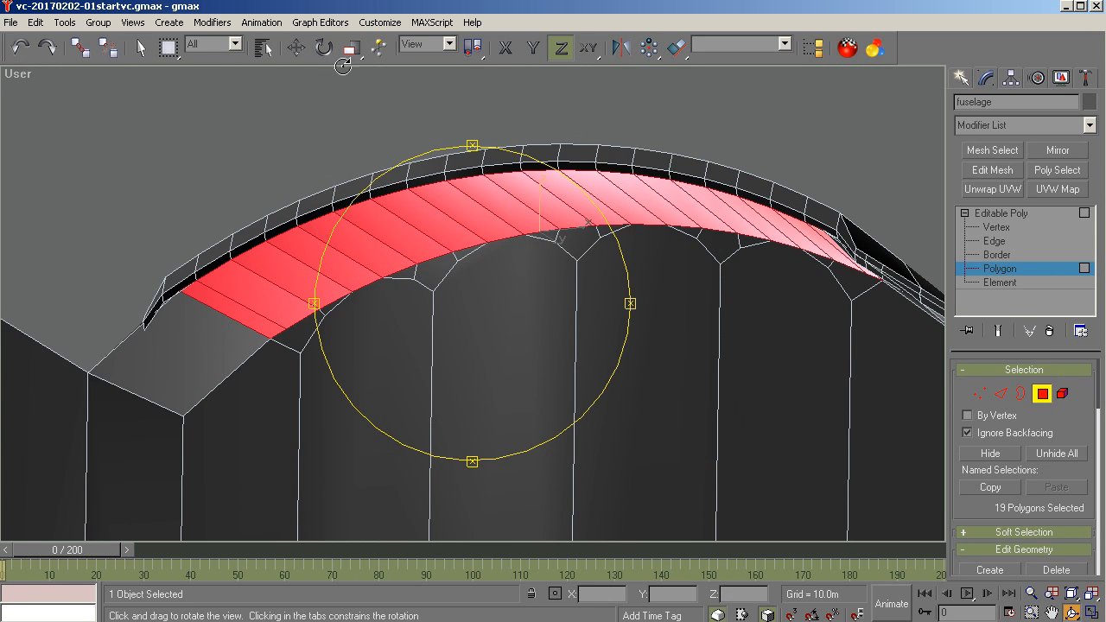
pyautogui.click(296, 47)
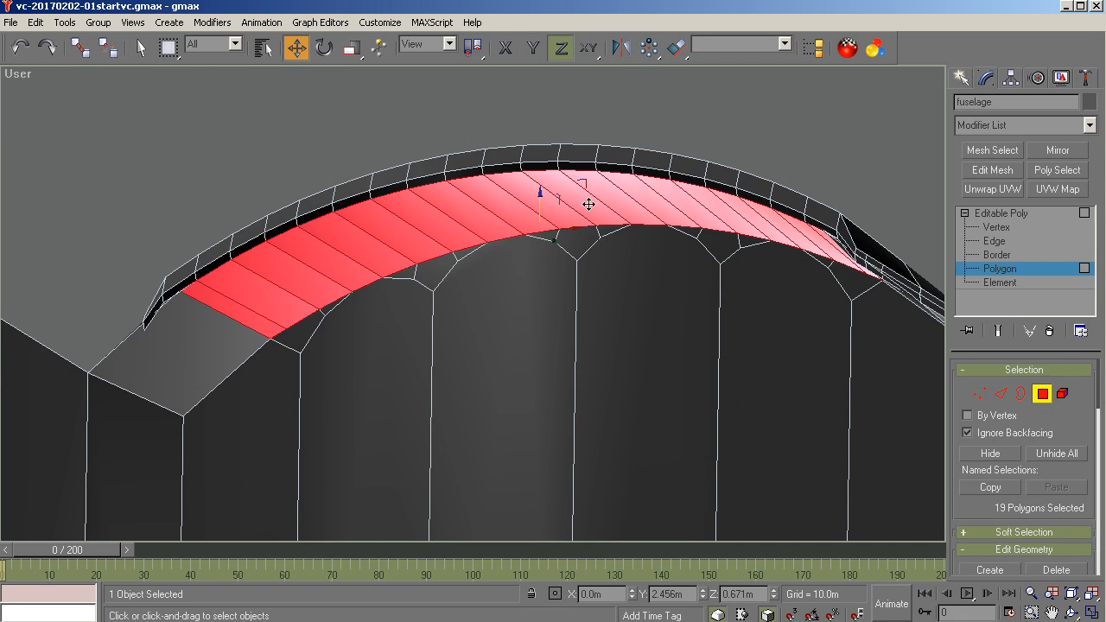
pyautogui.keyDown('shift'); pyautogui.moveTo(536, 208); pyautogui.dragTo(538, 206); pyautogui.keyUp('shift')
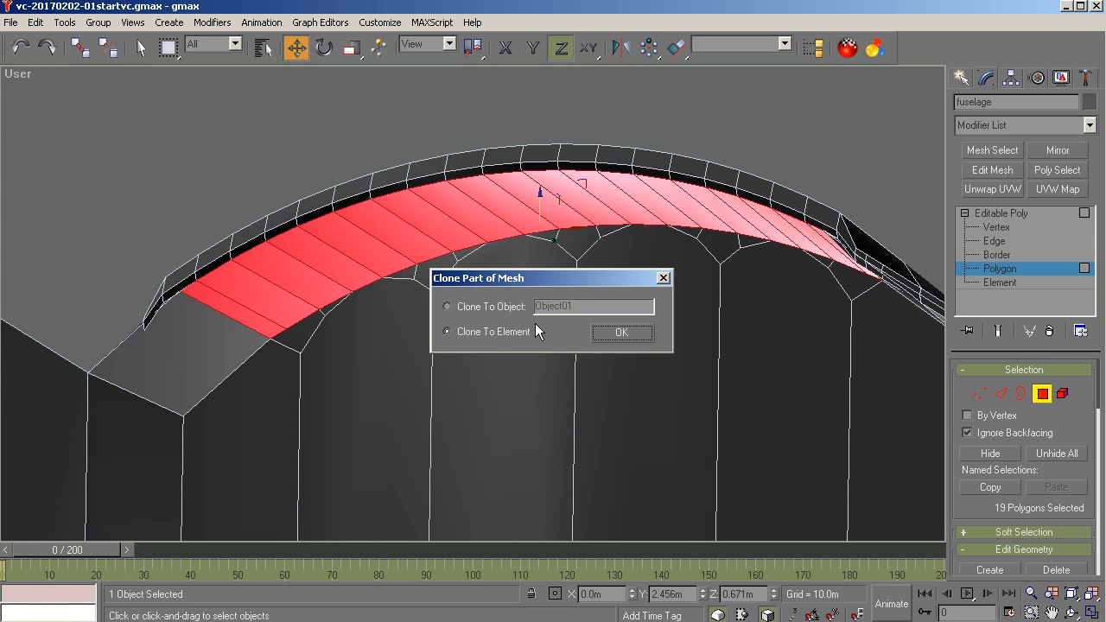
pyautogui.click(501, 309)
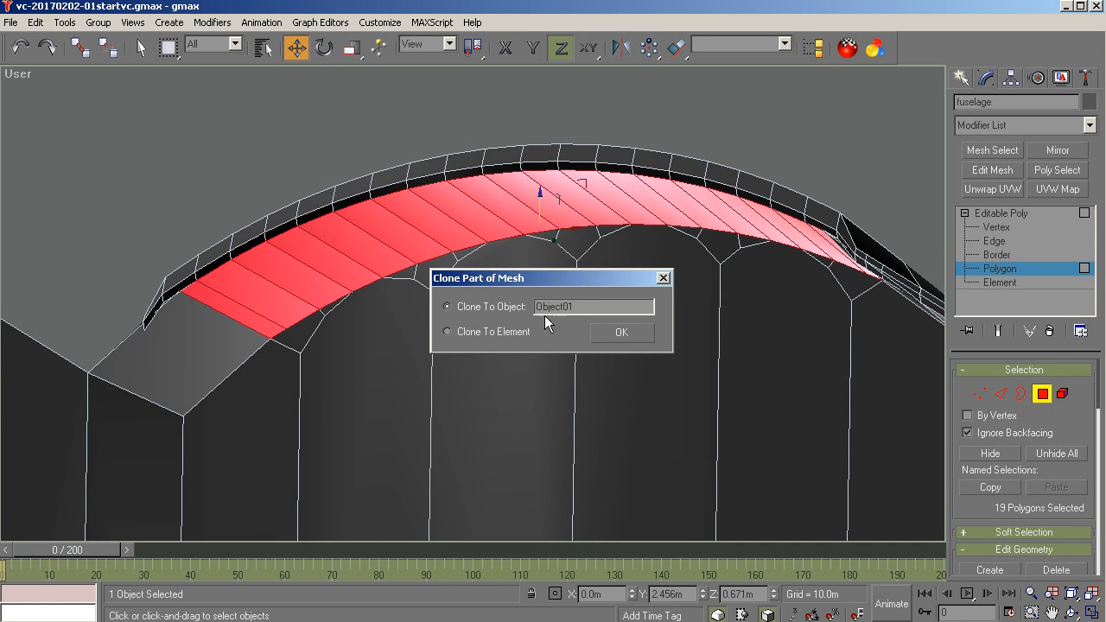
pyautogui.doubleClick(579, 307)
pyautogui.write('vcpane')
pyautogui.press('Return')
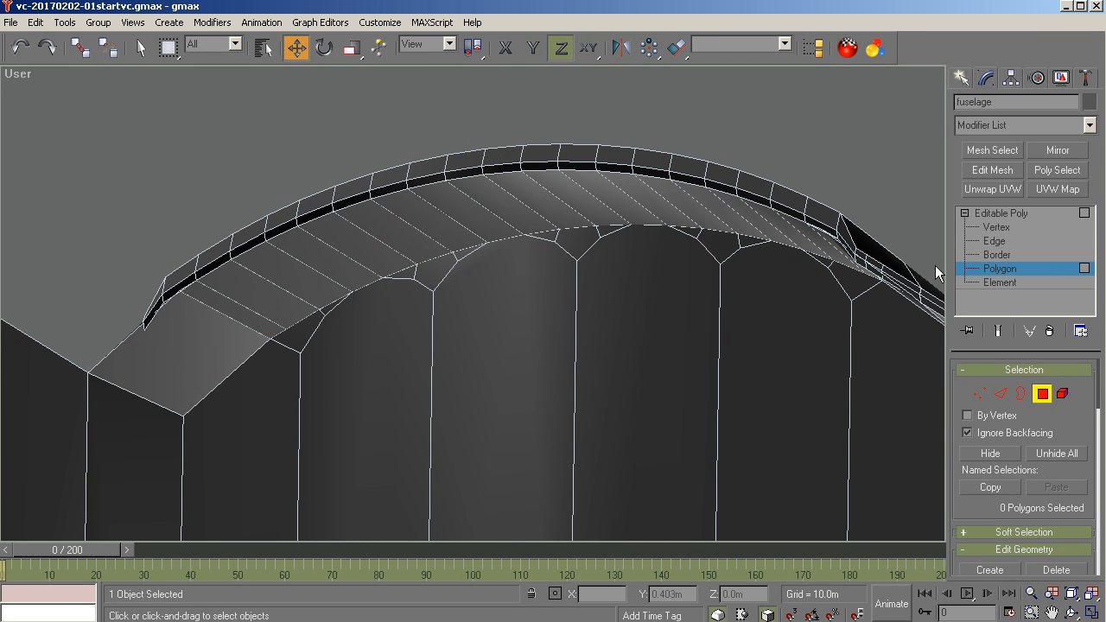
# - Leave polygon editing on the fuselage and select the vcpanel object by name
pyautogui.click(1011, 214)
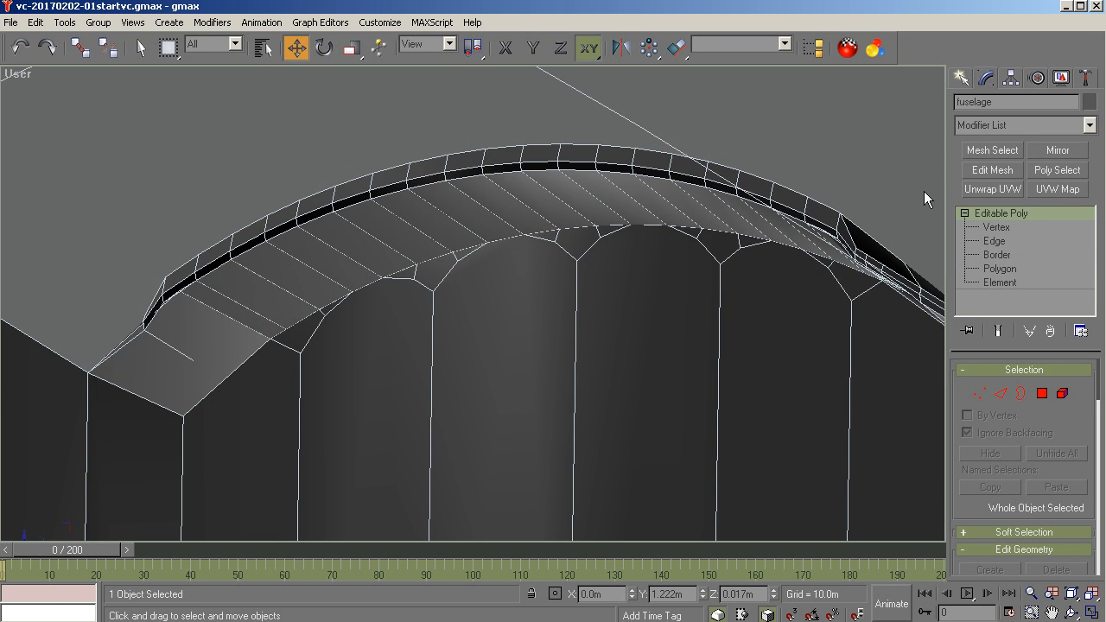
pyautogui.click(259, 48)
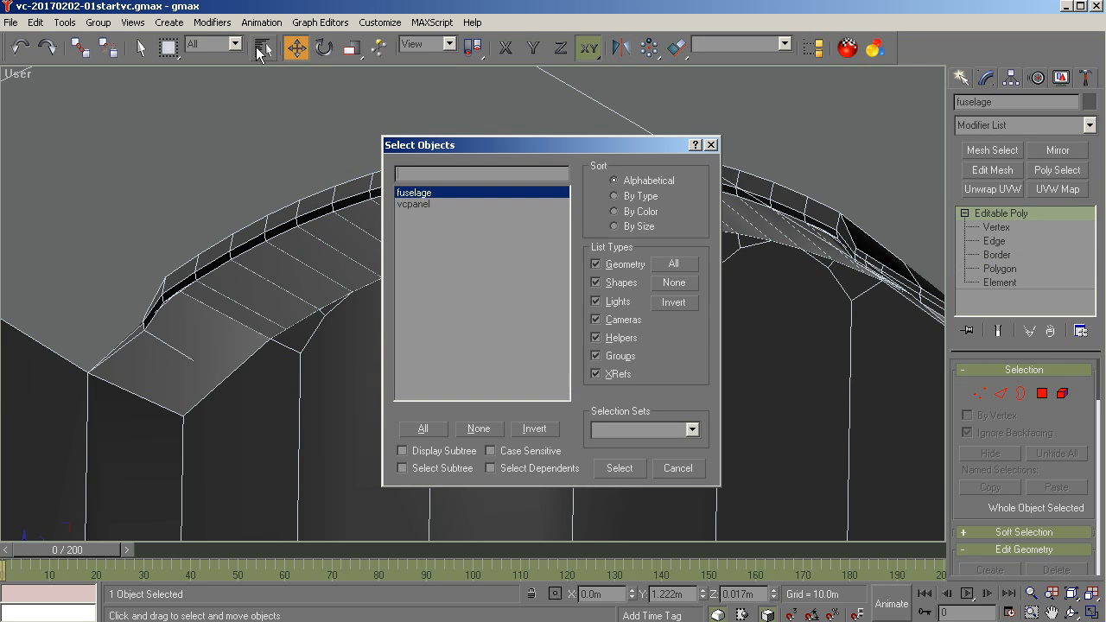
pyautogui.click(409, 204)
pyautogui.click(618, 468)
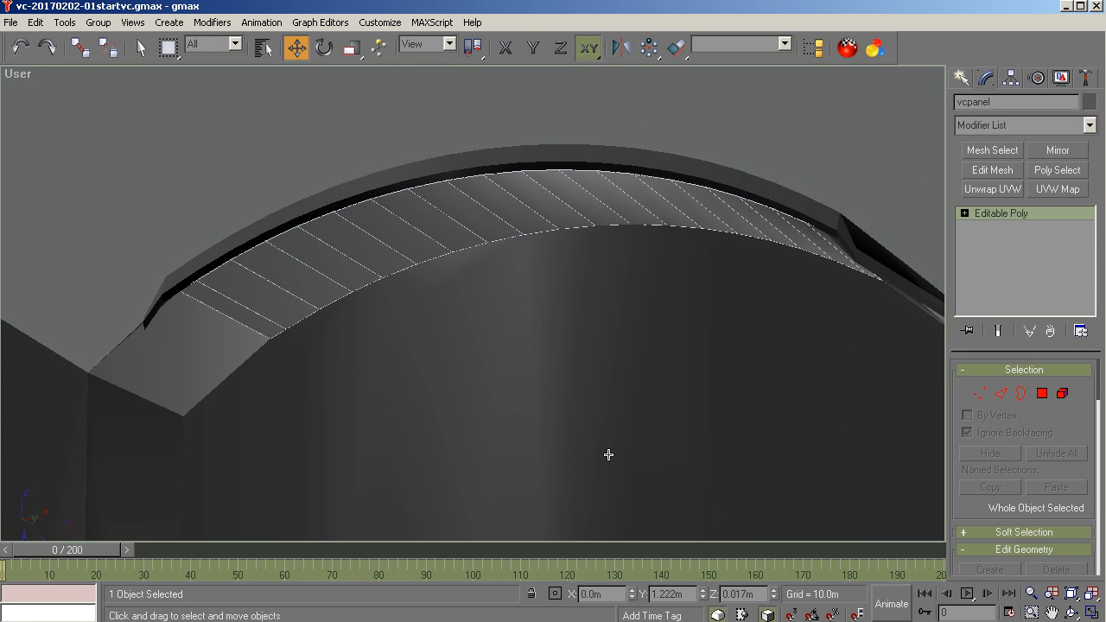
# - Extrude all 19 vcpanel polygons as a group down from the hood to form a deep panel block
pyautogui.click(1043, 393)
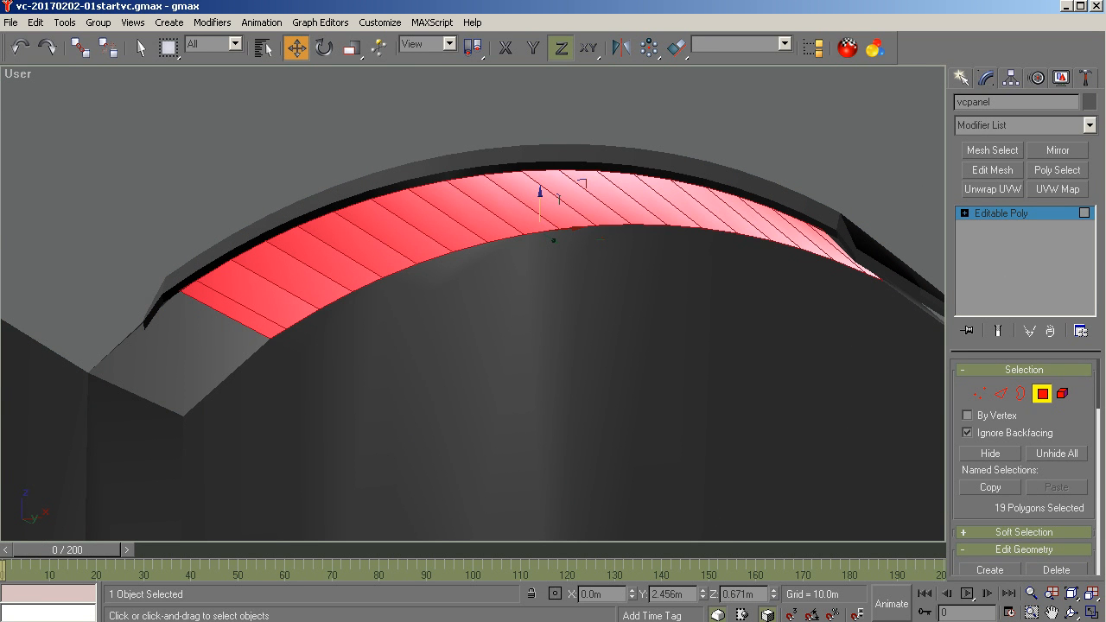
pyautogui.scroll(-5, 998, 404)
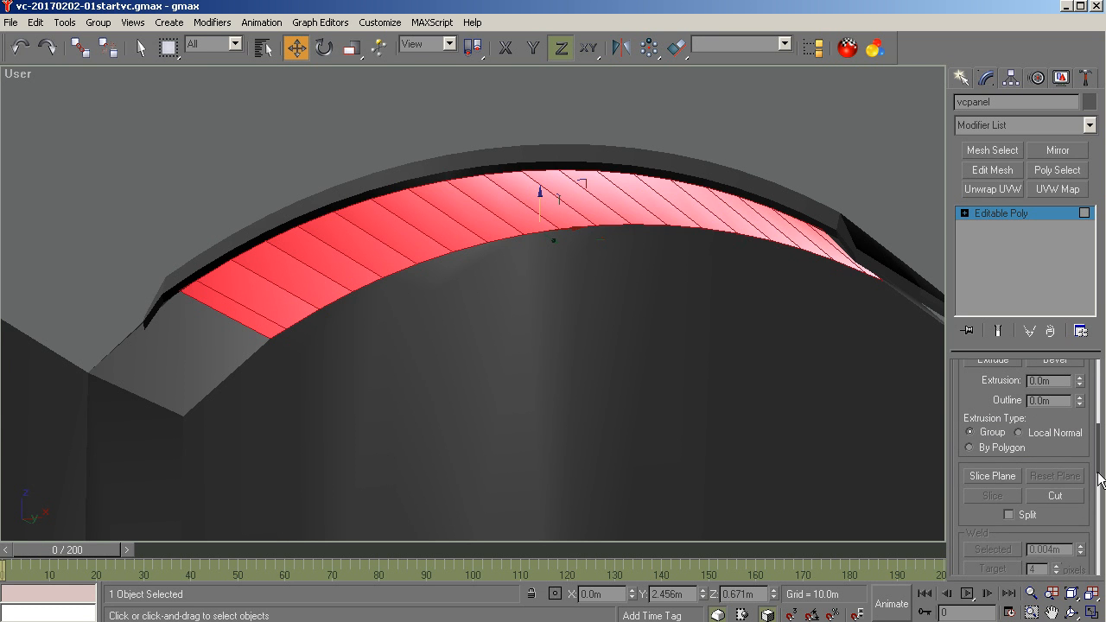
pyautogui.click(993, 369)
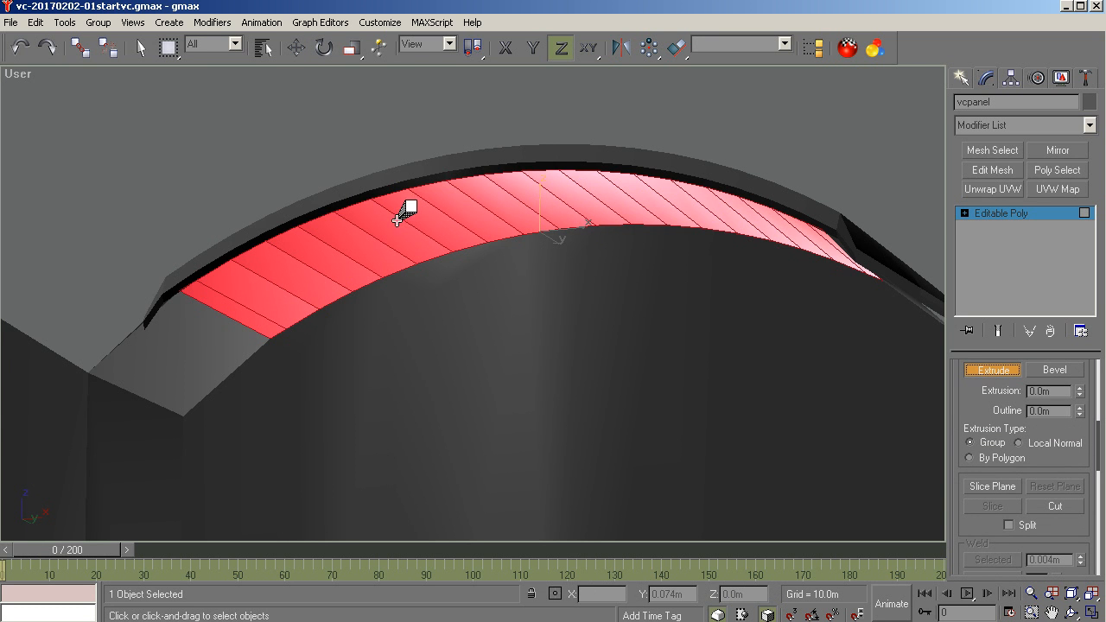
pyautogui.moveTo(372, 248); pyautogui.dragTo(380, 50)
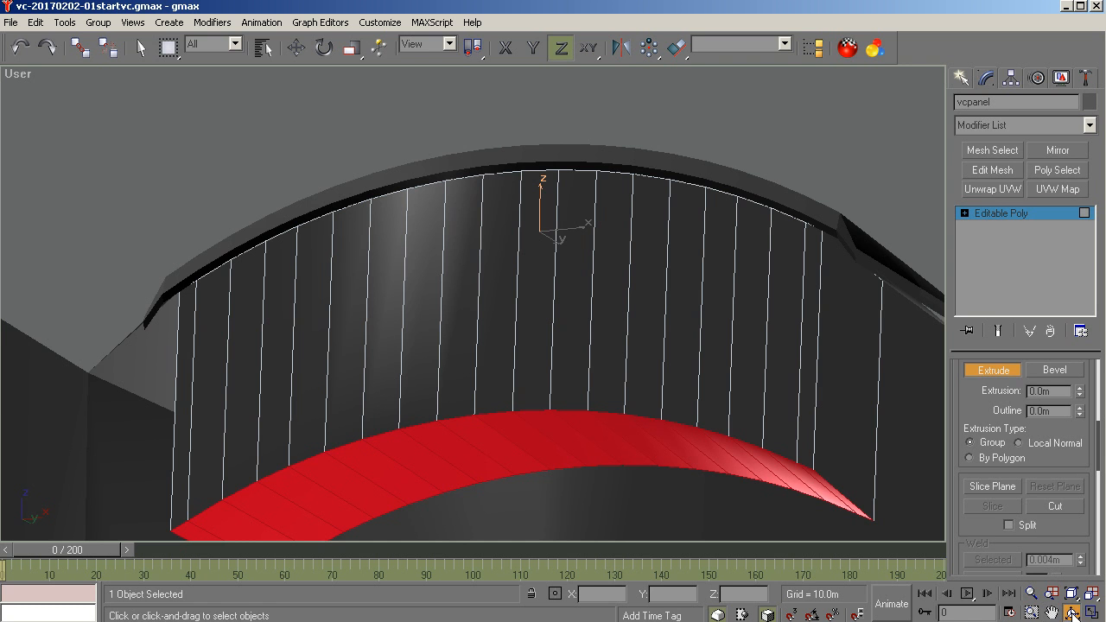
pyautogui.click(1071, 611)
pyautogui.moveTo(560, 361)
pyautogui.mouseDown()
pyautogui.moveTo(538, 389)
pyautogui.moveTo(545, 339)
pyautogui.moveTo(558, 338)
pyautogui.moveTo(562, 366)
pyautogui.moveTo(555, 361)
pyautogui.mouseUp()
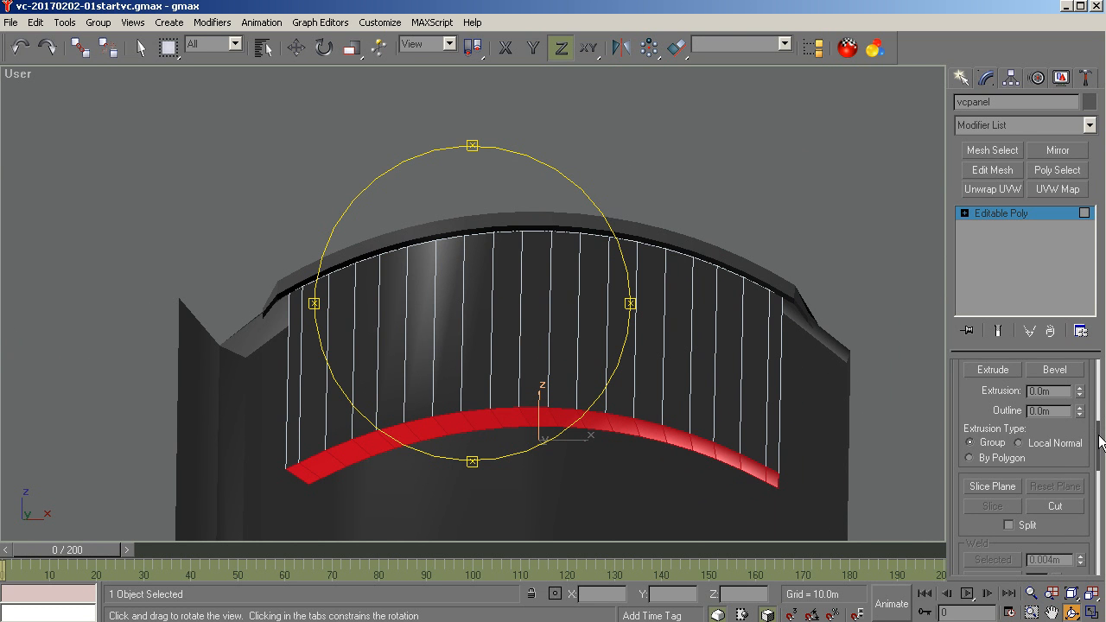
# - Make the panel's curved bottom polygons planar and check the flattened underside from the side
pyautogui.moveTo(1100, 442); pyautogui.dragTo(1094, 499)
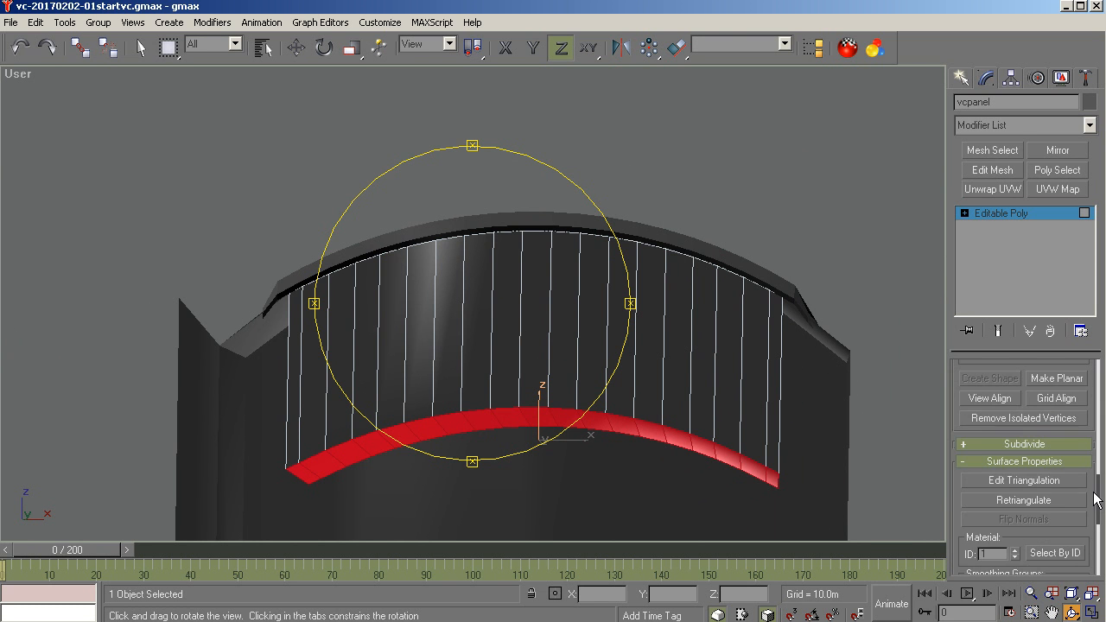
pyautogui.click(1048, 383)
pyautogui.moveTo(433, 374); pyautogui.dragTo(403, 358)
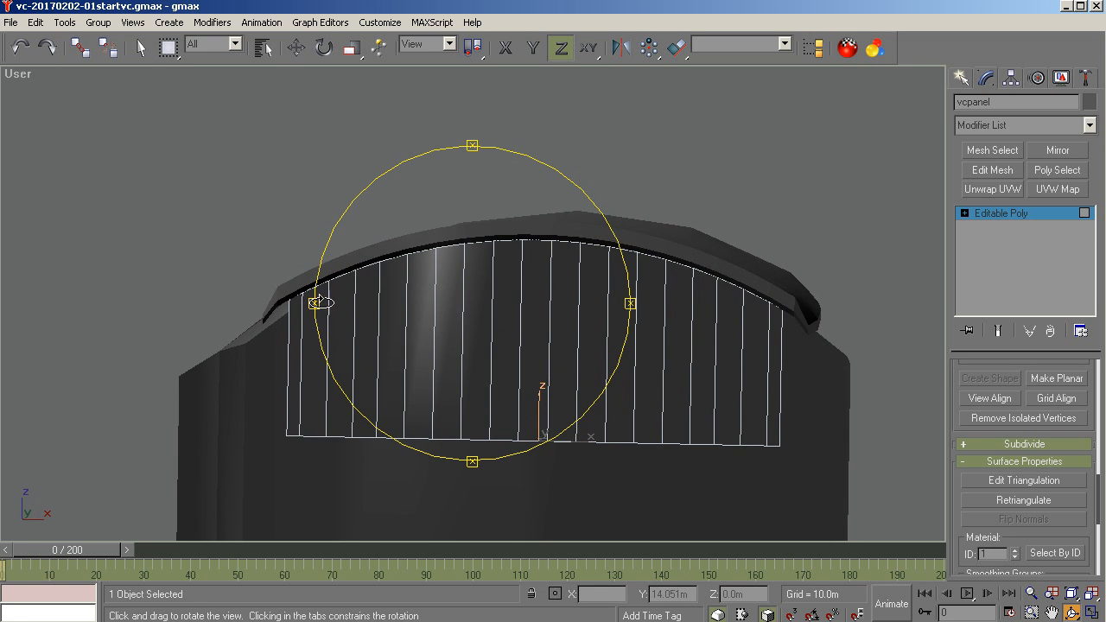
pyautogui.moveTo(474, 362); pyautogui.dragTo(326, 358)
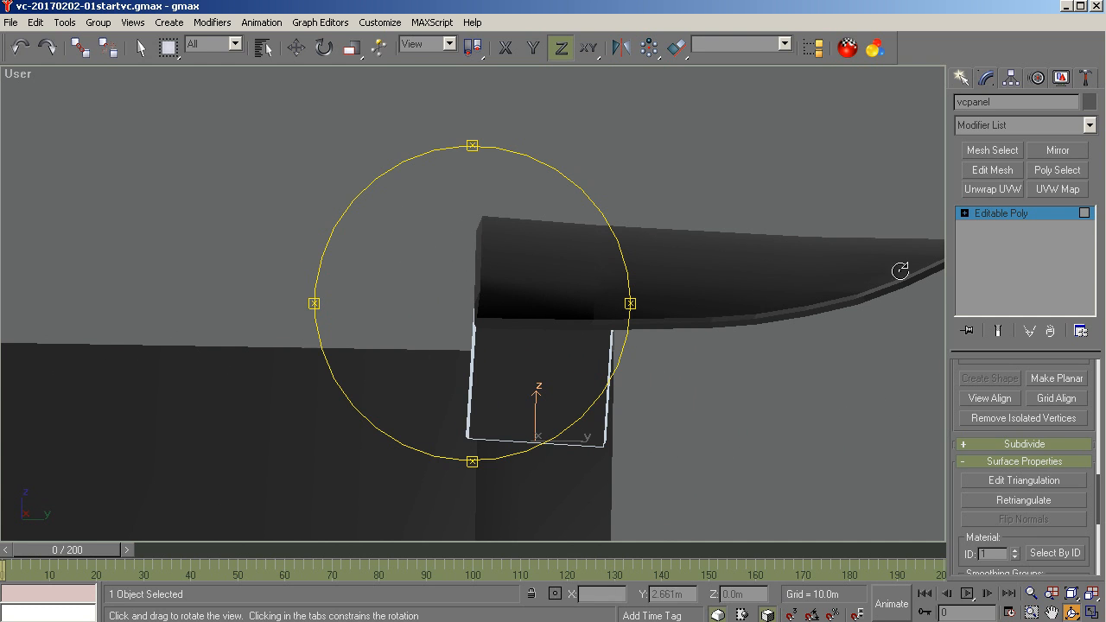
# - Delete the forward vertices of the vcpanel block so that only its flat face beneath the hood's rear edge is kept
pyautogui.click(964, 214)
pyautogui.click(990, 228)
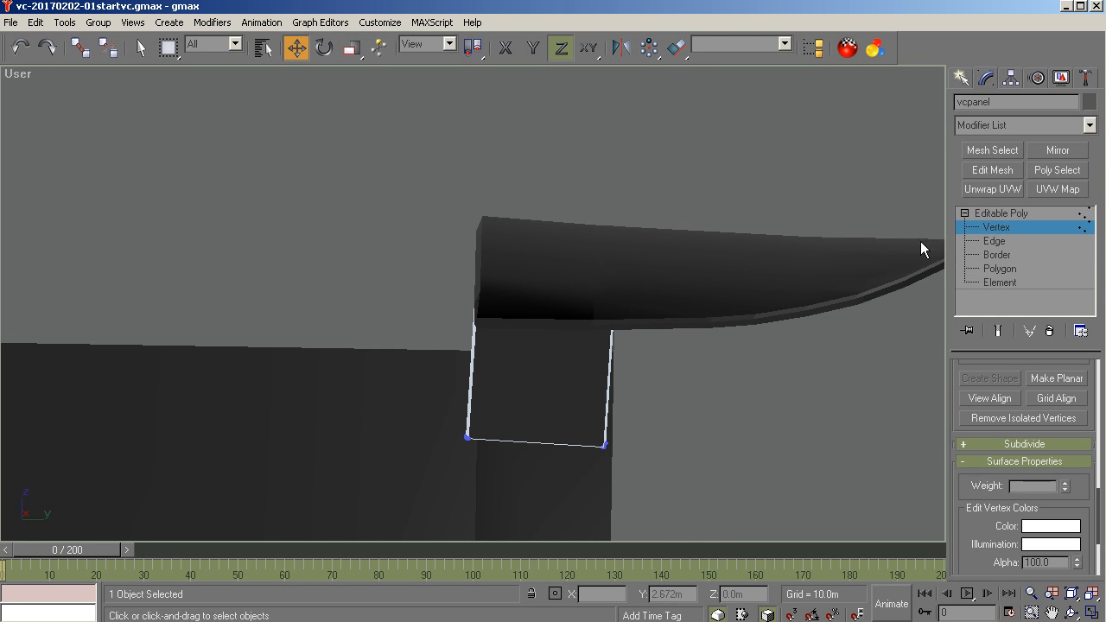
pyautogui.moveTo(499, 485); pyautogui.dragTo(524, 491)
pyautogui.click(1071, 612)
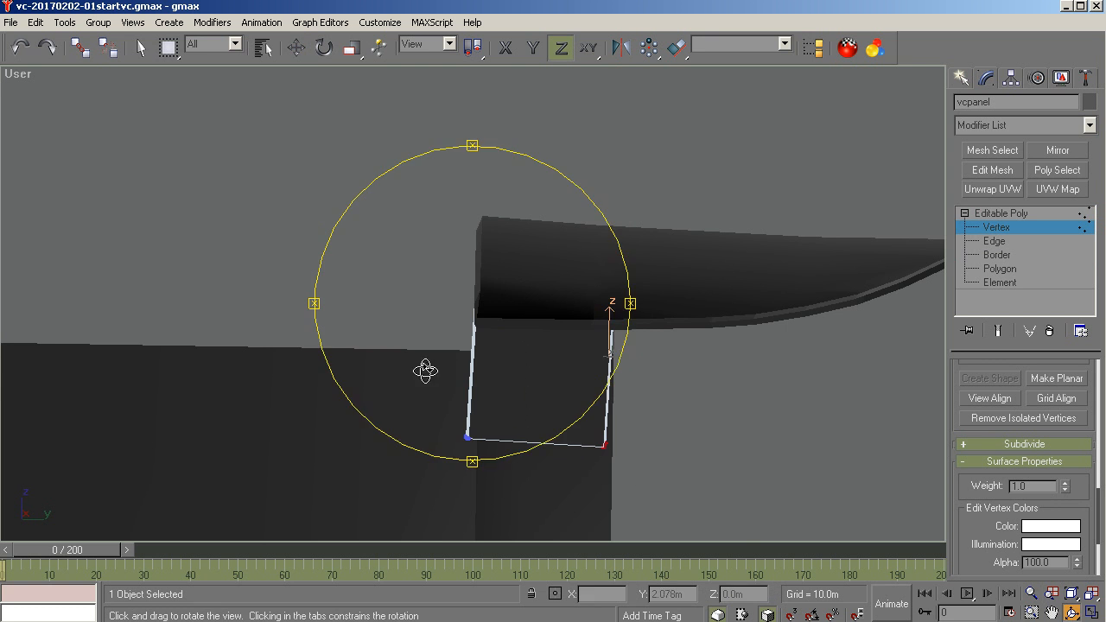
pyautogui.moveTo(424, 371); pyautogui.dragTo(561, 336)
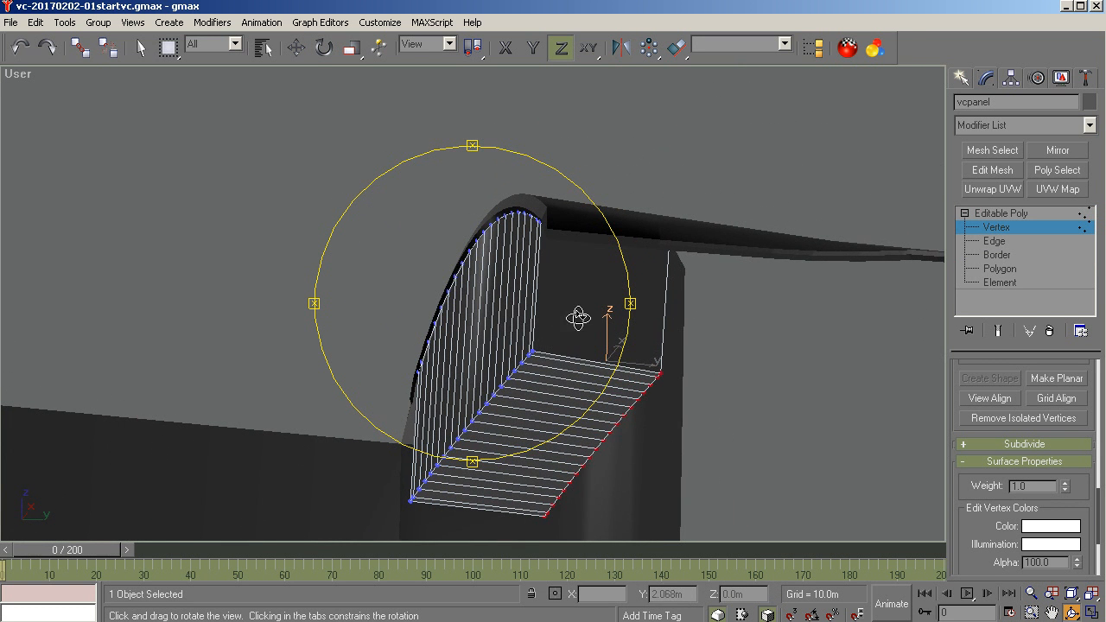
pyautogui.moveTo(493, 348); pyautogui.dragTo(453, 361)
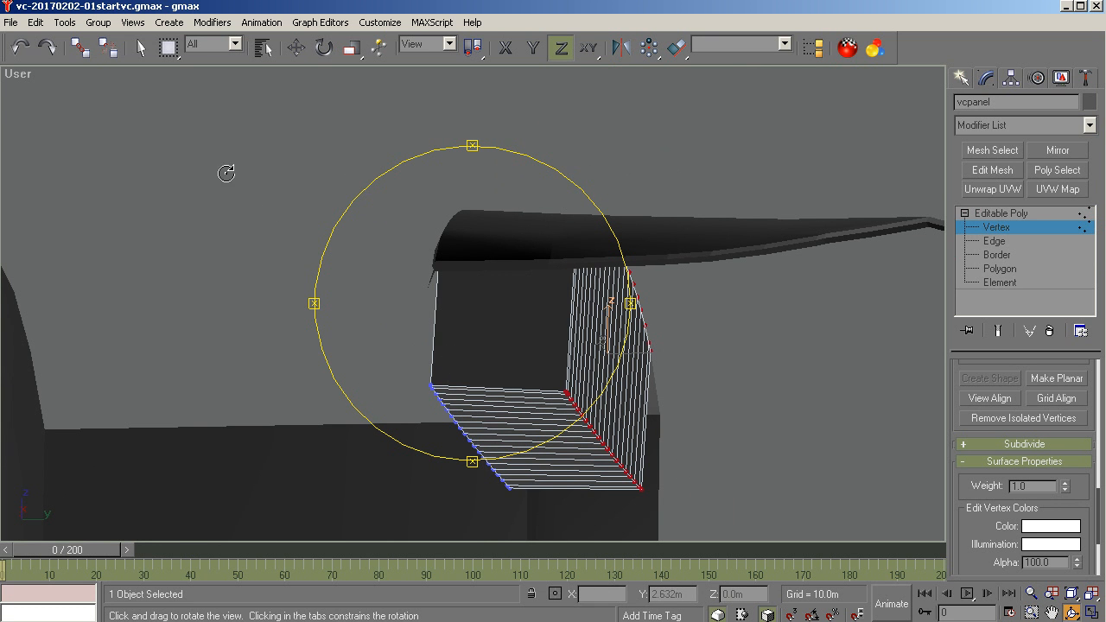
pyautogui.moveTo(371, 186); pyautogui.dragTo(305, 269)
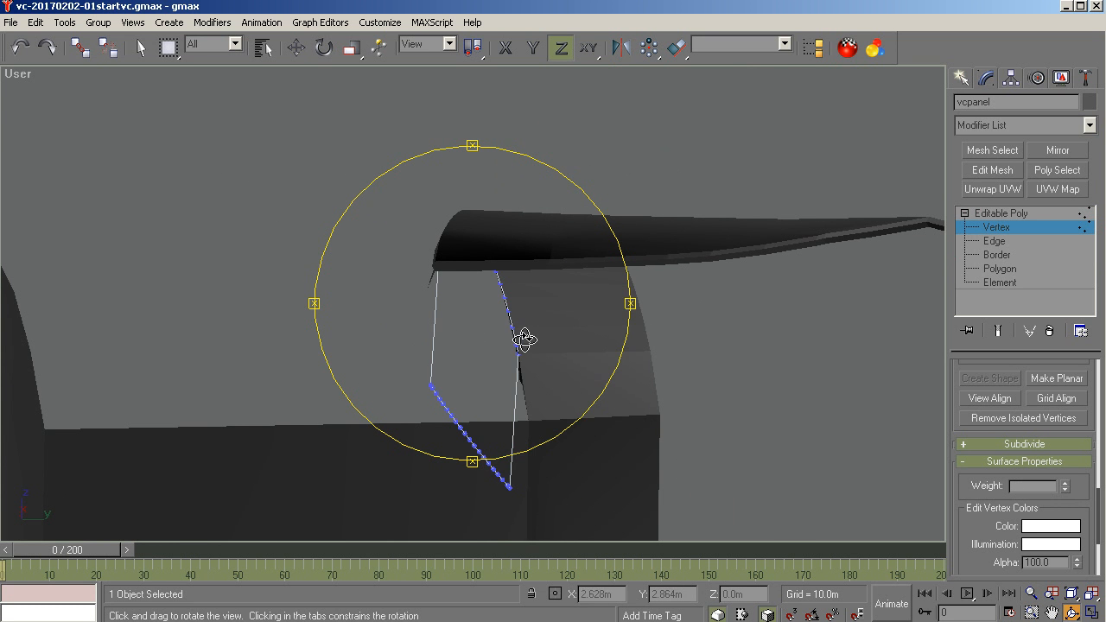
# - Move the panel face's bottom row of vertices slightly down to Z 0.425 m and leave vertex editing
pyautogui.moveTo(525, 340); pyautogui.dragTo(614, 333)
pyautogui.moveTo(432, 320); pyautogui.dragTo(388, 319)
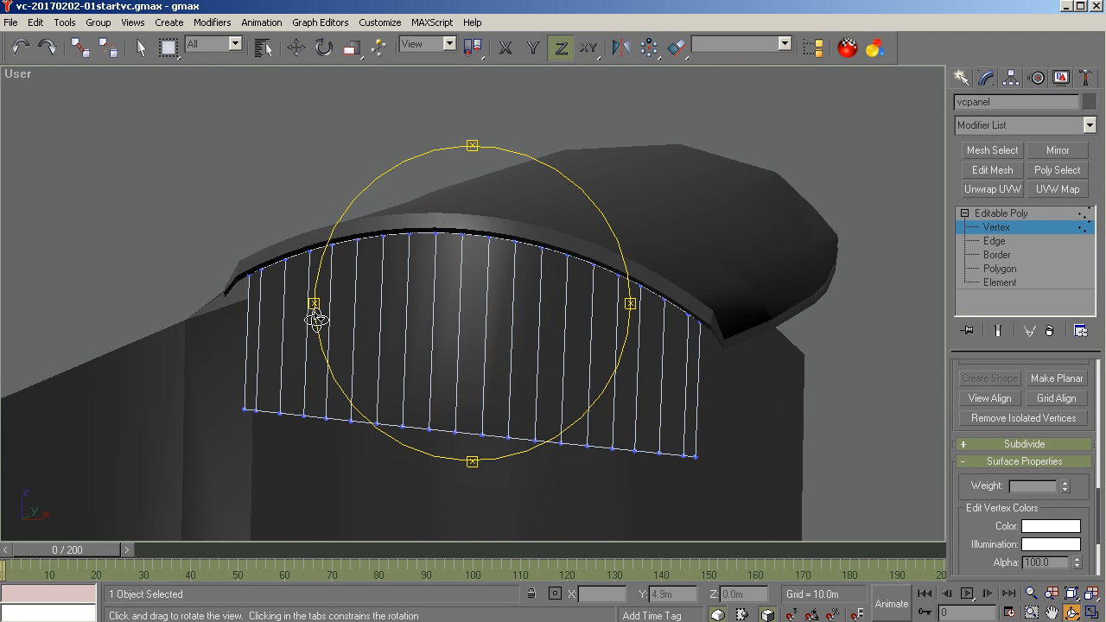
pyautogui.moveTo(361, 294); pyautogui.dragTo(385, 319)
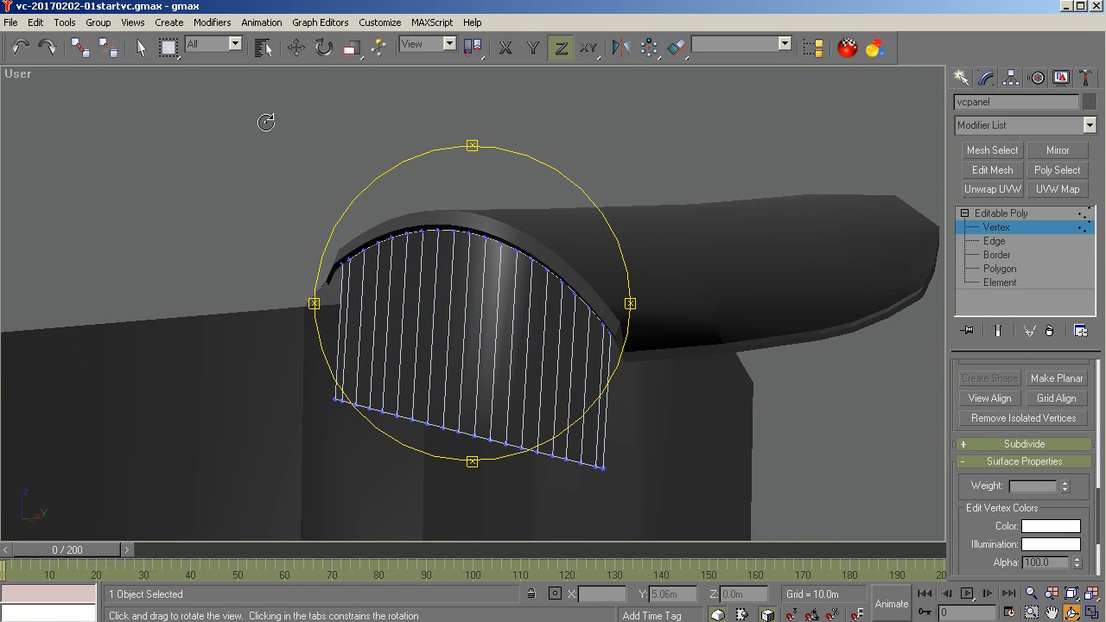
pyautogui.click(295, 49)
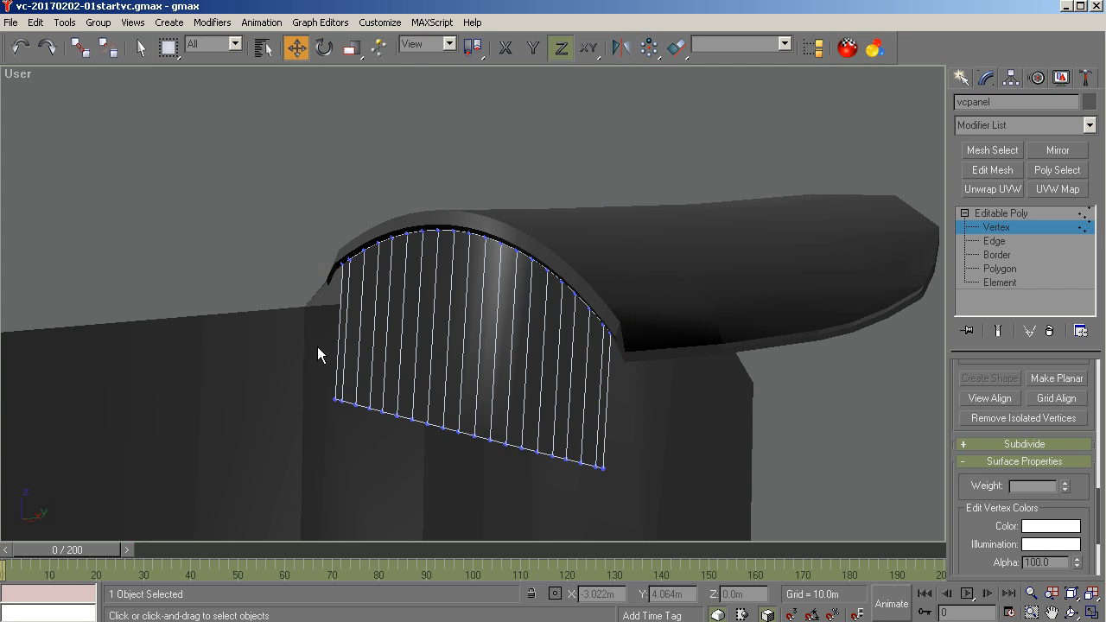
pyautogui.moveTo(614, 491); pyautogui.dragTo(613, 490)
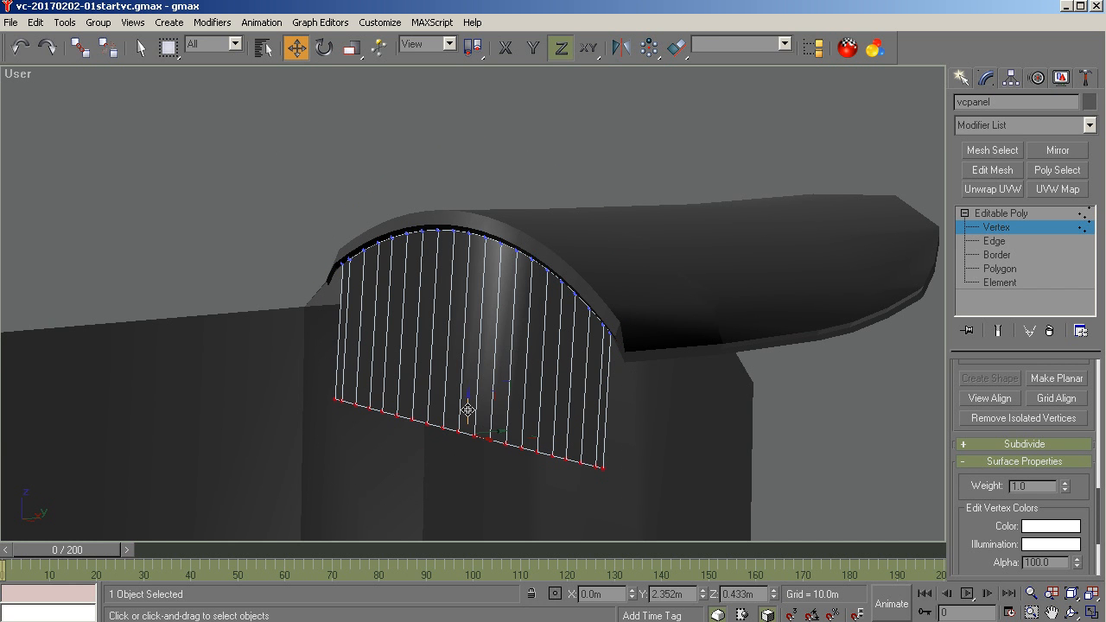
pyautogui.moveTo(467, 410); pyautogui.dragTo(468, 416)
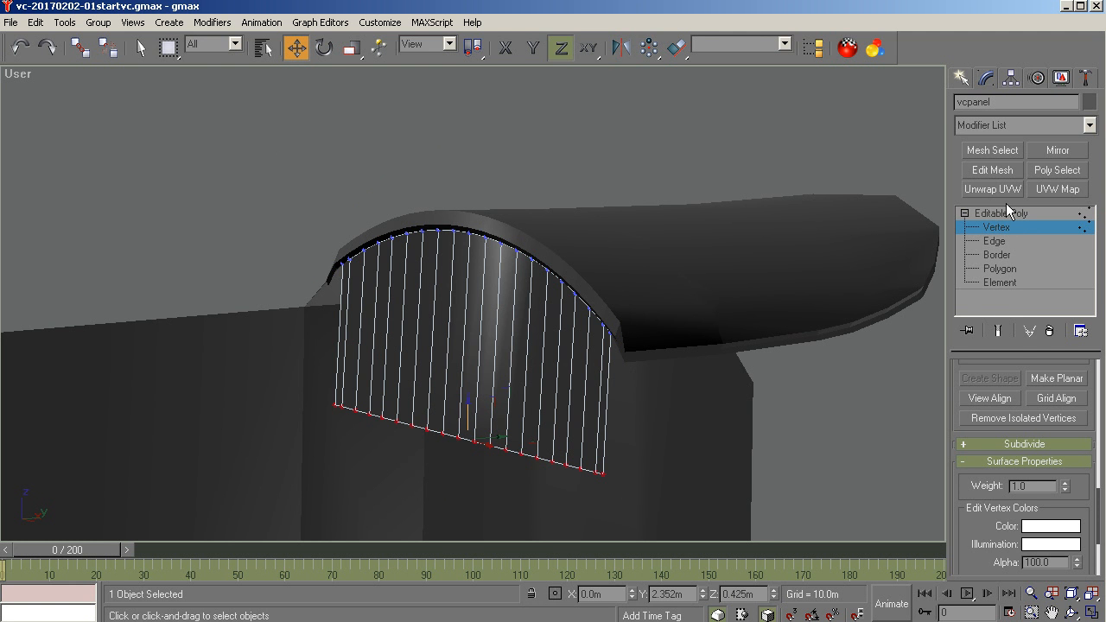
pyautogui.click(1005, 214)
# - Center the vcpanel pivot on the object and reset the object's scale
pyautogui.click(1071, 612)
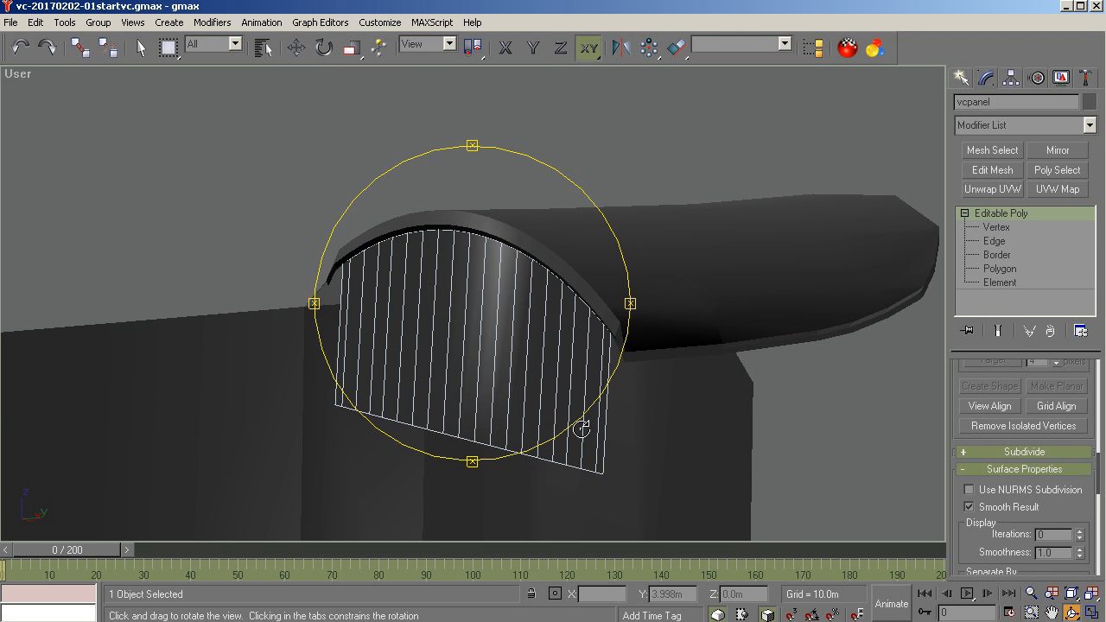
pyautogui.moveTo(486, 383); pyautogui.dragTo(593, 392)
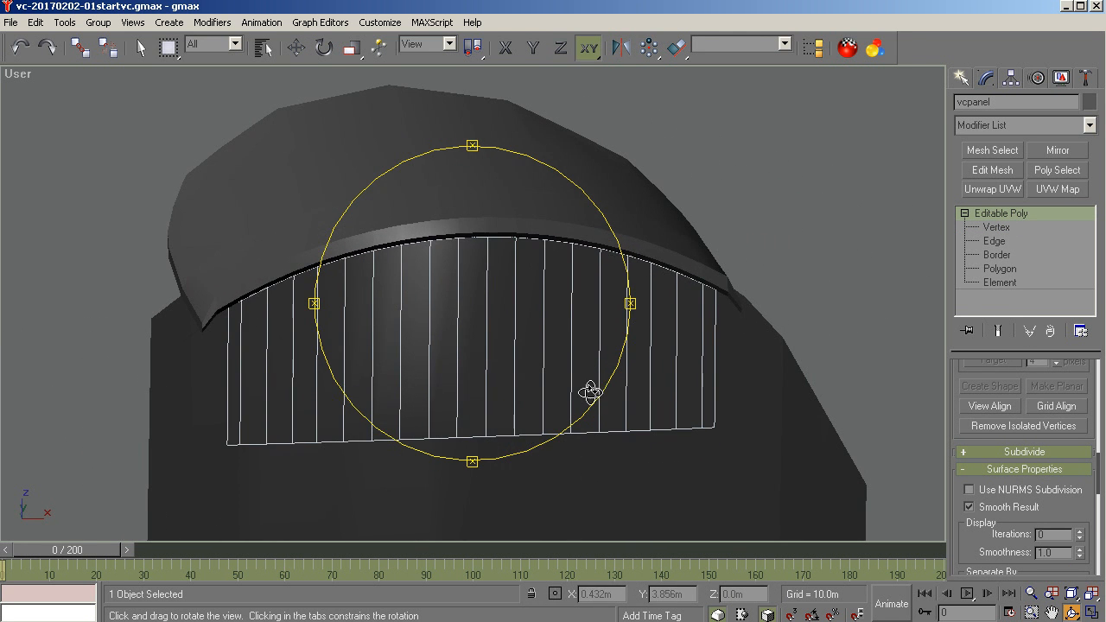
pyautogui.moveTo(507, 319); pyautogui.dragTo(526, 343)
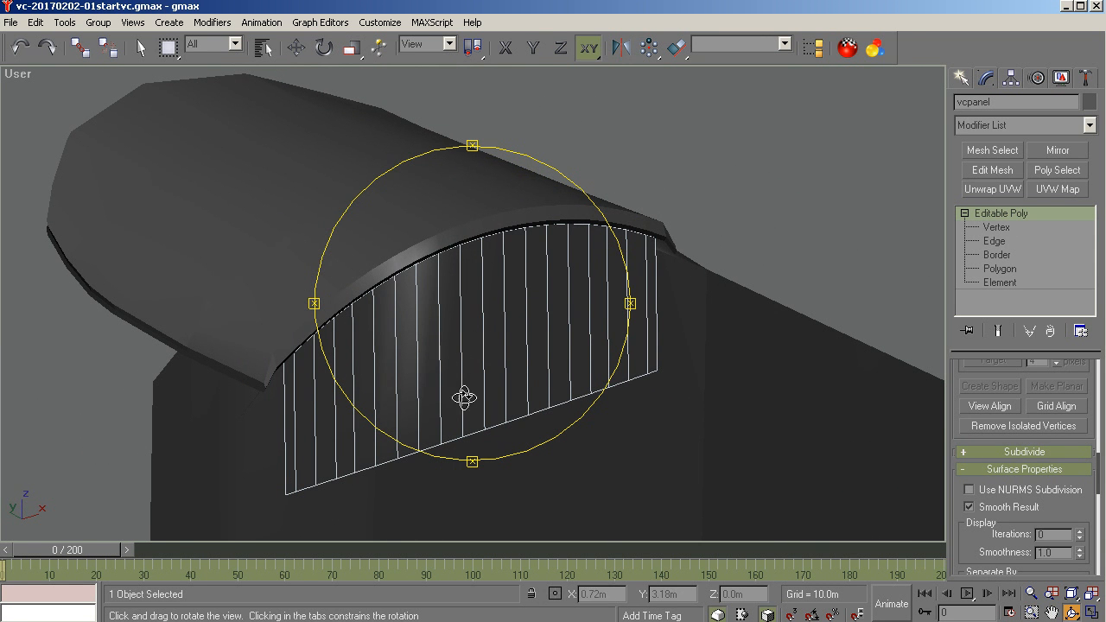
pyautogui.moveTo(469, 378); pyautogui.dragTo(382, 304)
pyautogui.scroll(5, 432, 304)
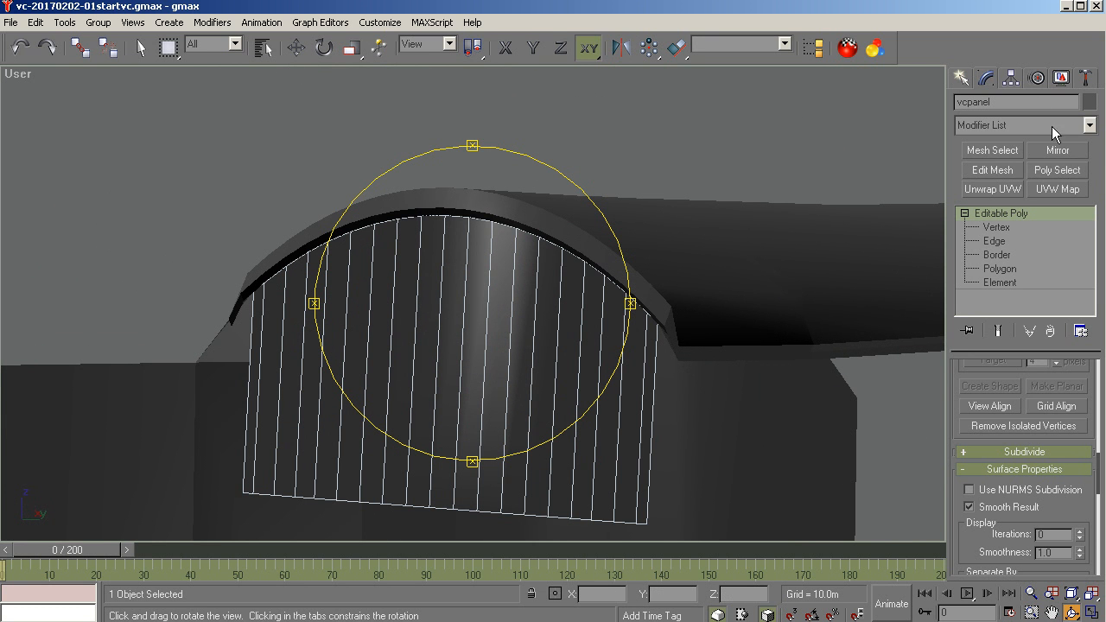
pyautogui.click(1010, 77)
pyautogui.click(1002, 187)
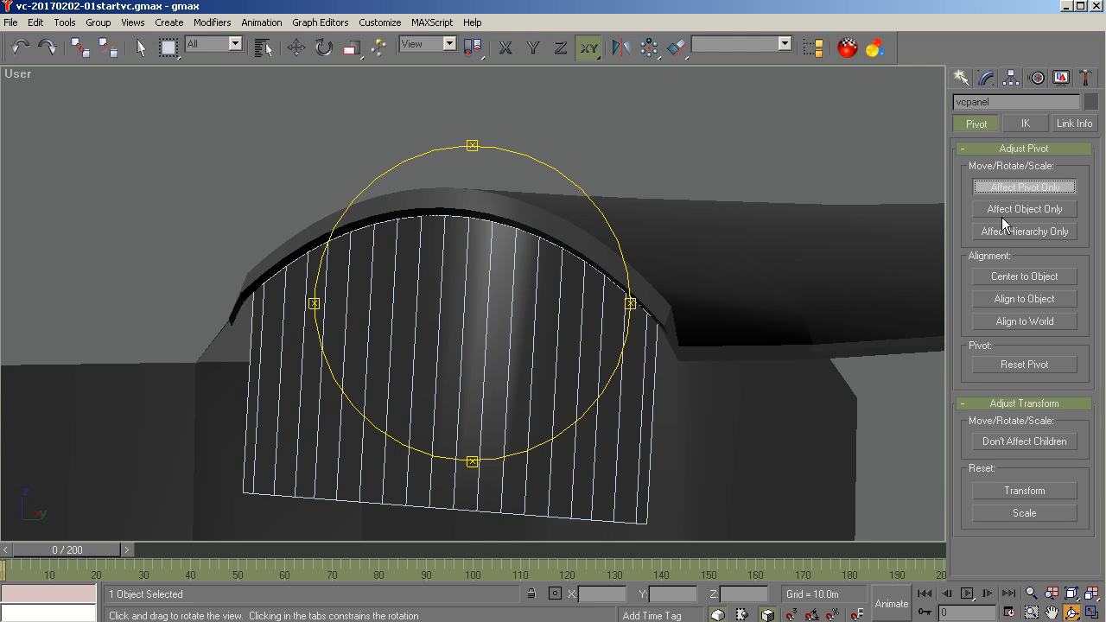
pyautogui.click(1012, 276)
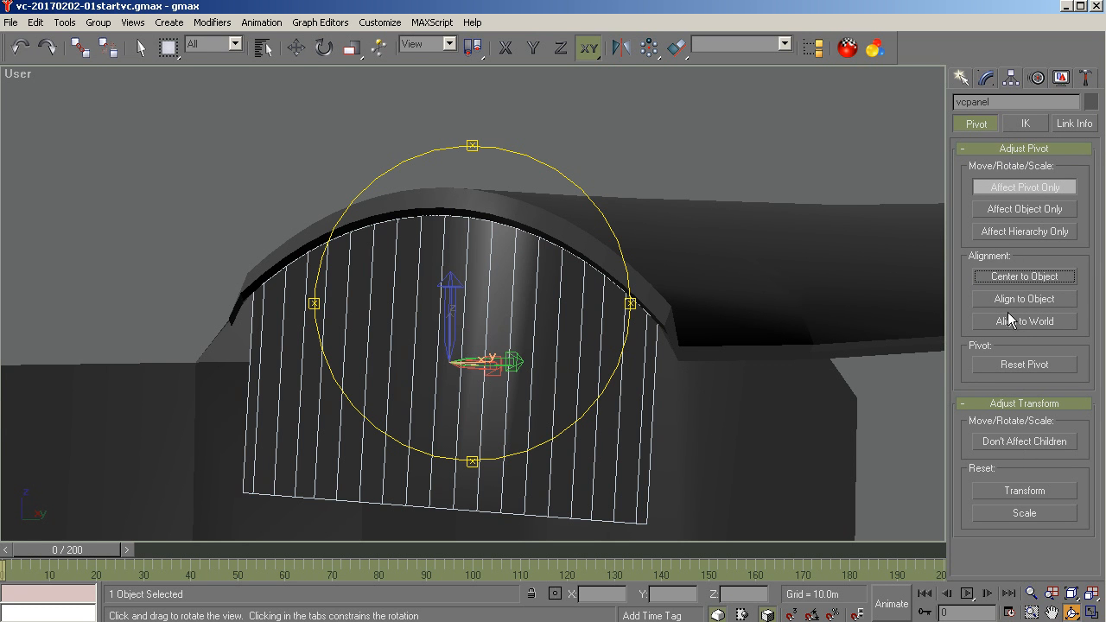
pyautogui.click(995, 509)
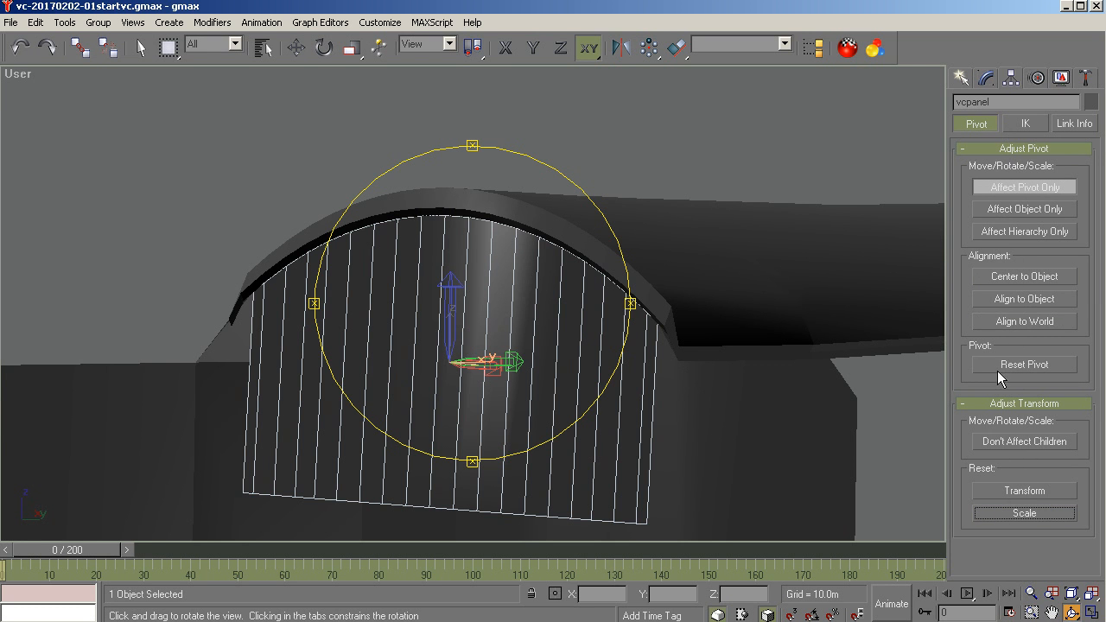
pyautogui.click(1011, 184)
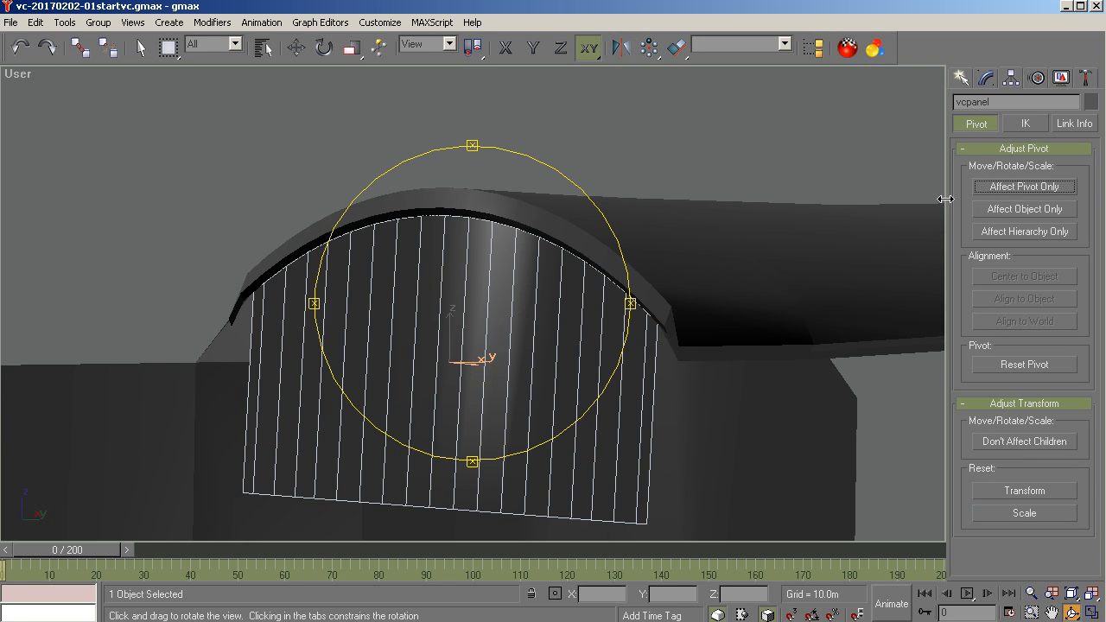
# - Move vcpanel forward under the hood along the Y axis to about Y 2.397 m
pyautogui.click(295, 49)
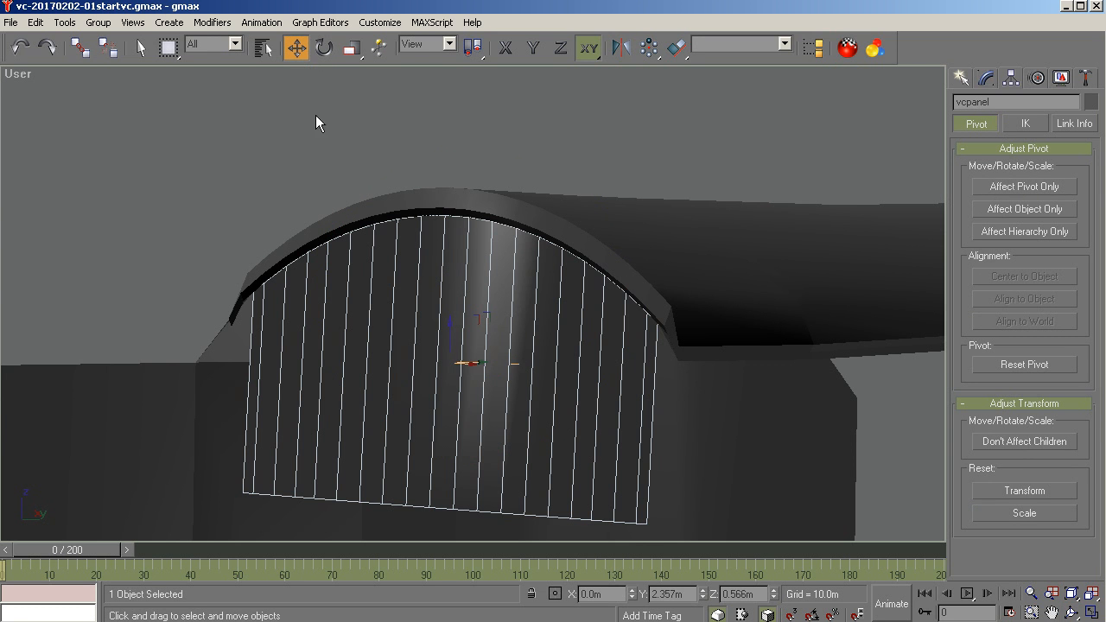
pyautogui.press('F6')
pyautogui.moveTo(477, 361); pyautogui.dragTo(592, 353)
# - Lower vcpanel along the Z axis to Z 0.549 m so its curved upper edge sits just below the hood lip
pyautogui.press('F7')
pyautogui.click(1069, 611)
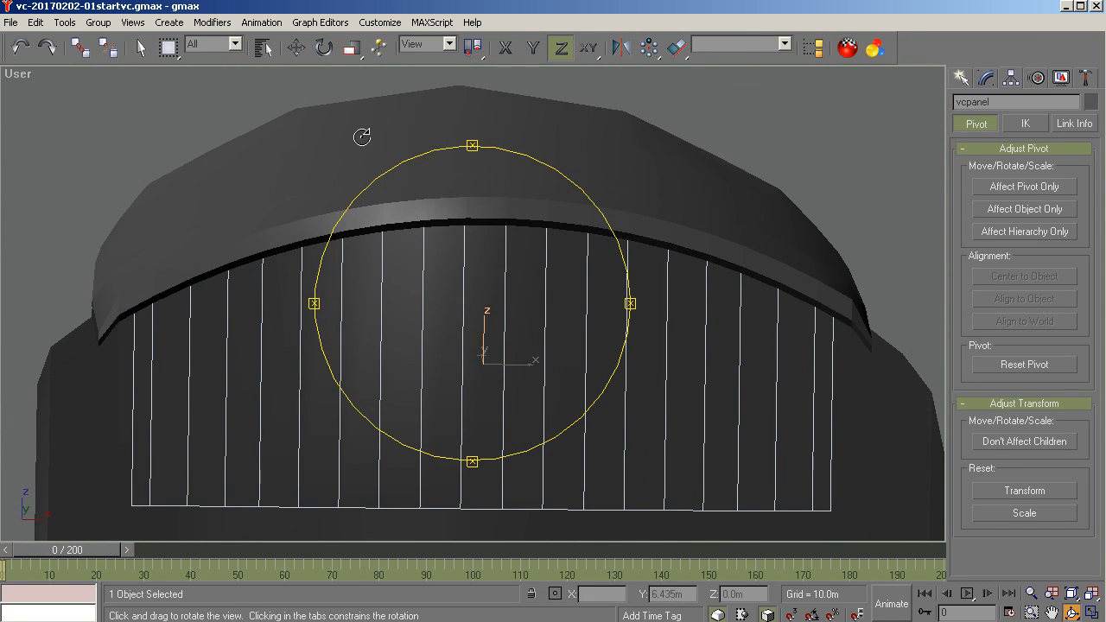
pyautogui.click(296, 48)
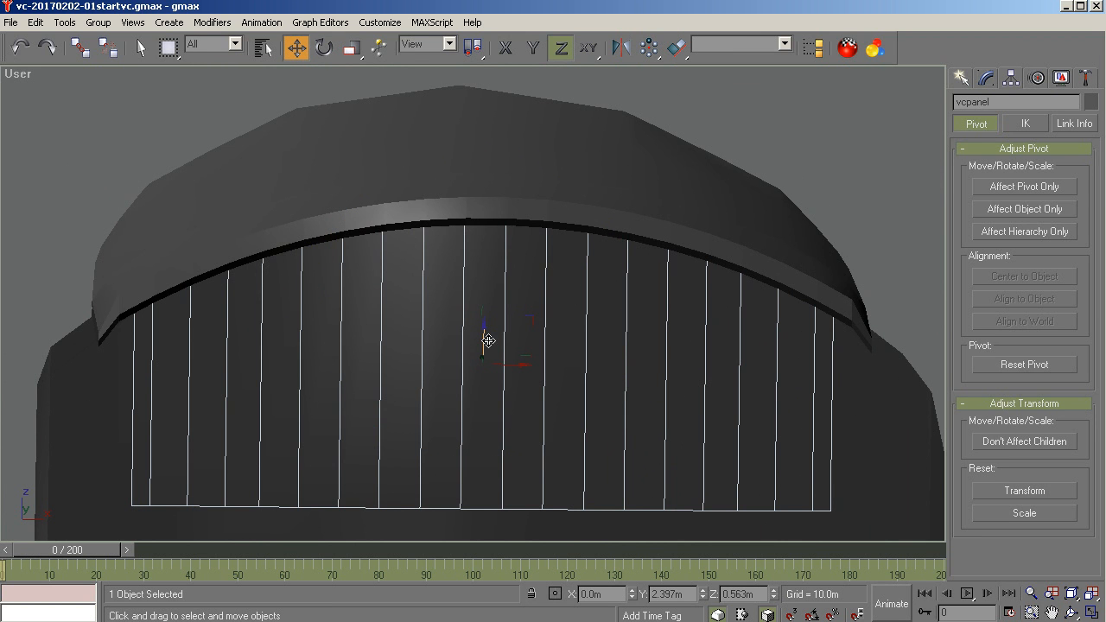
pyautogui.moveTo(488, 341); pyautogui.dragTo(489, 349)
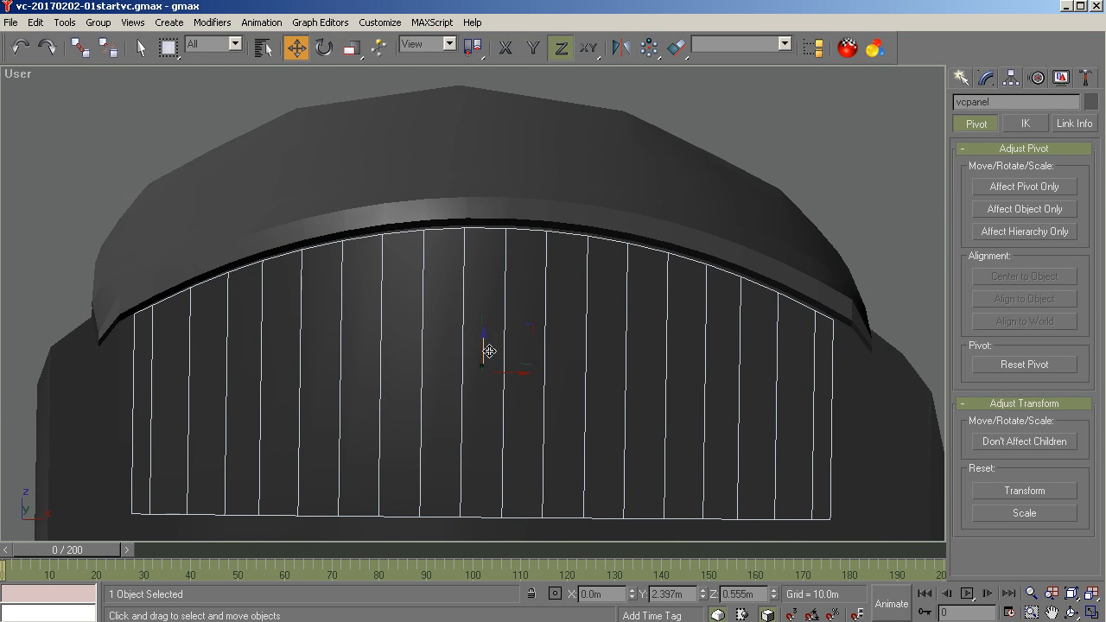
pyautogui.click(1071, 612)
pyautogui.moveTo(563, 397); pyautogui.dragTo(535, 464)
pyautogui.press('w')
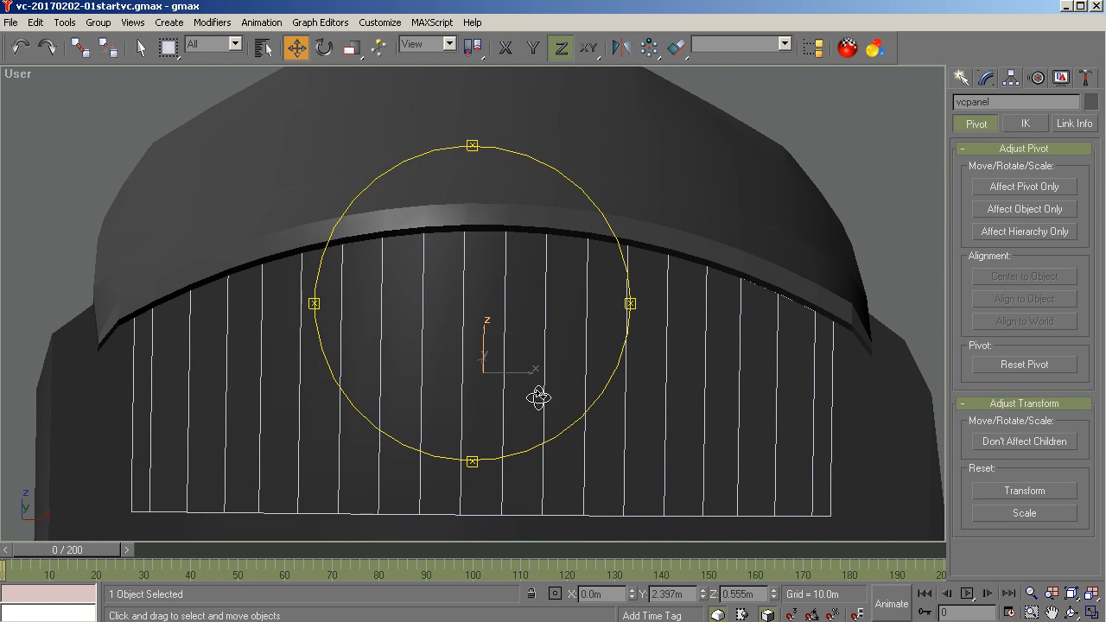
pyautogui.moveTo(485, 347); pyautogui.dragTo(485, 352)
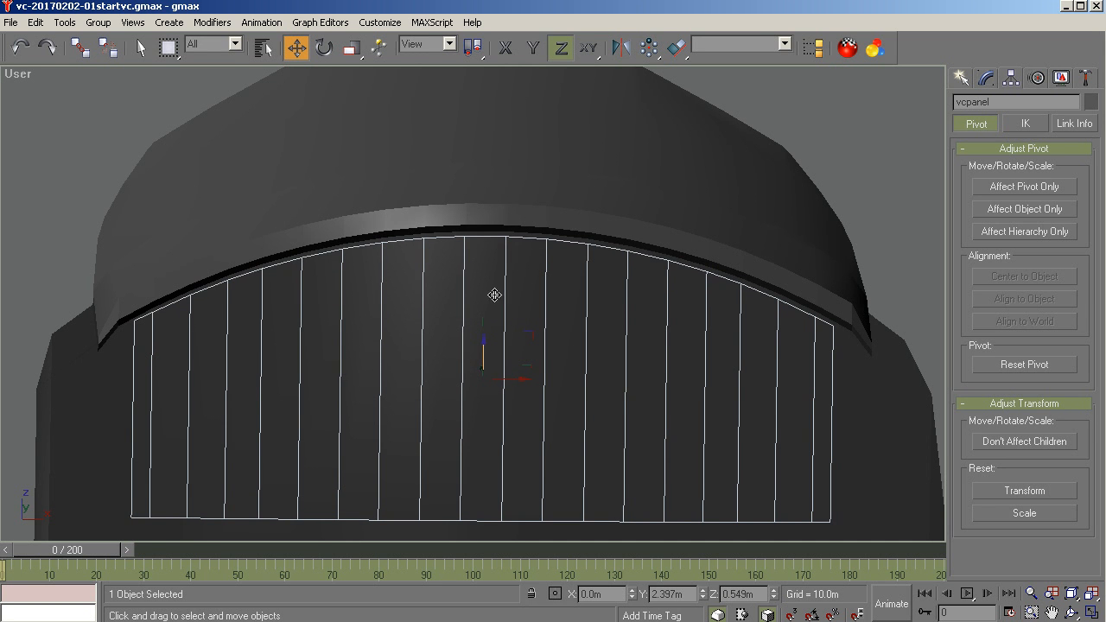
# - Select all vcpanel polygons and extrude them as a group by a small amount to thicken the panel
pyautogui.click(1069, 613)
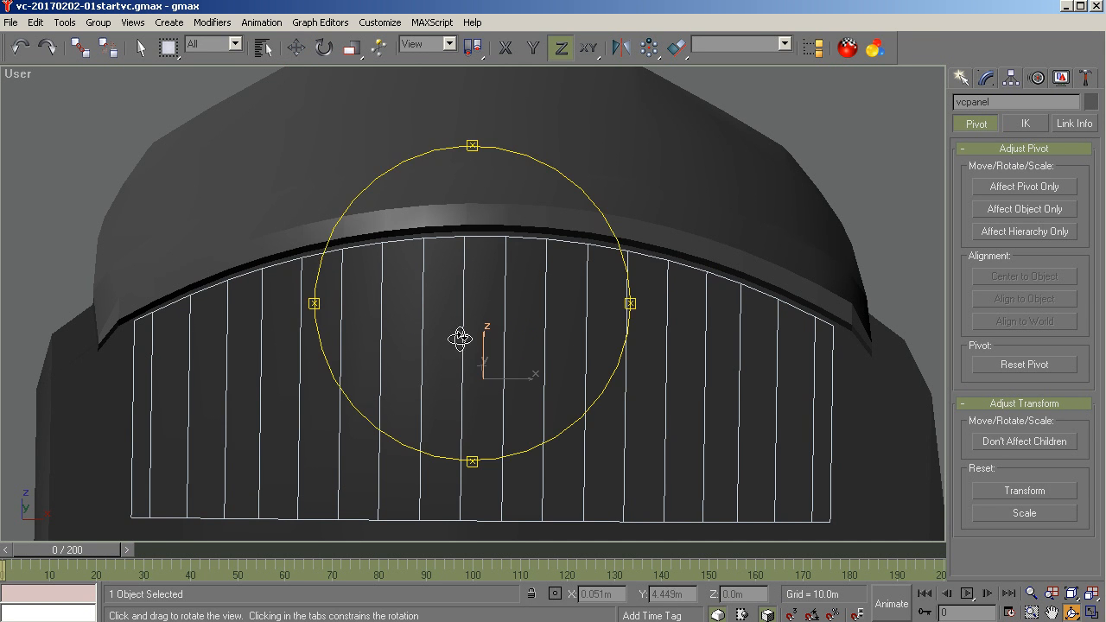
pyautogui.moveTo(456, 341); pyautogui.dragTo(385, 363)
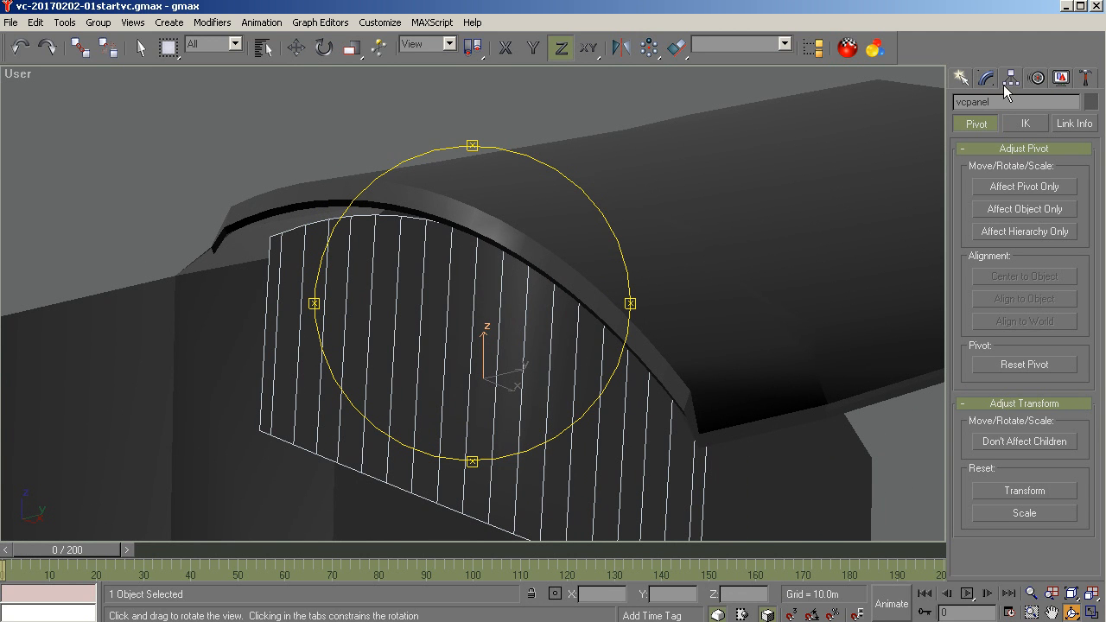
pyautogui.click(989, 78)
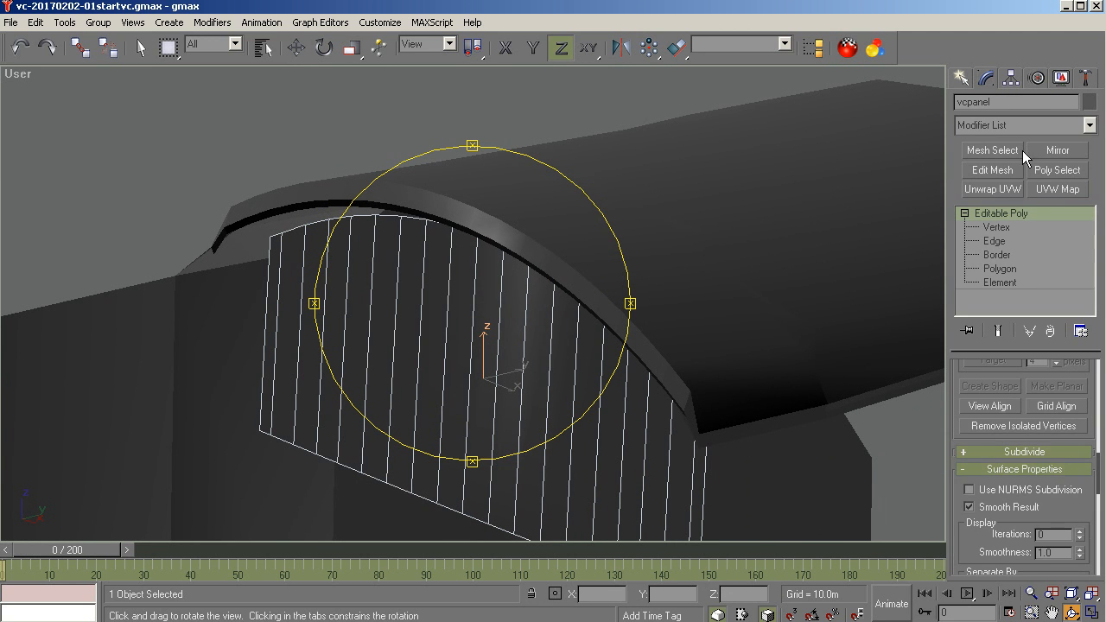
pyautogui.click(999, 269)
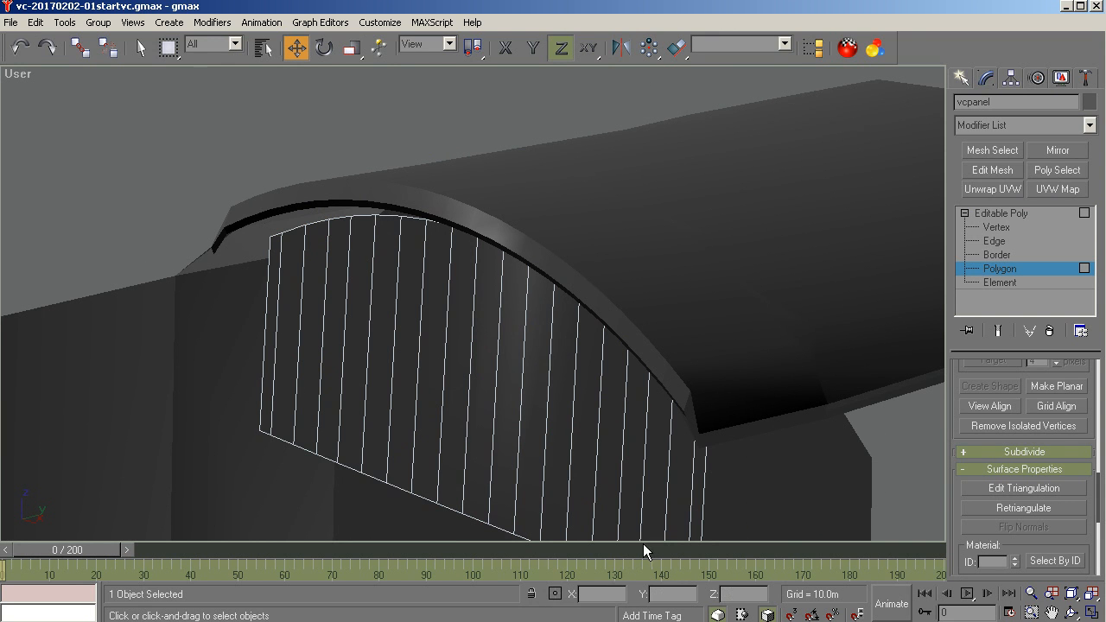
pyautogui.click(36, 23)
pyautogui.click(90, 148)
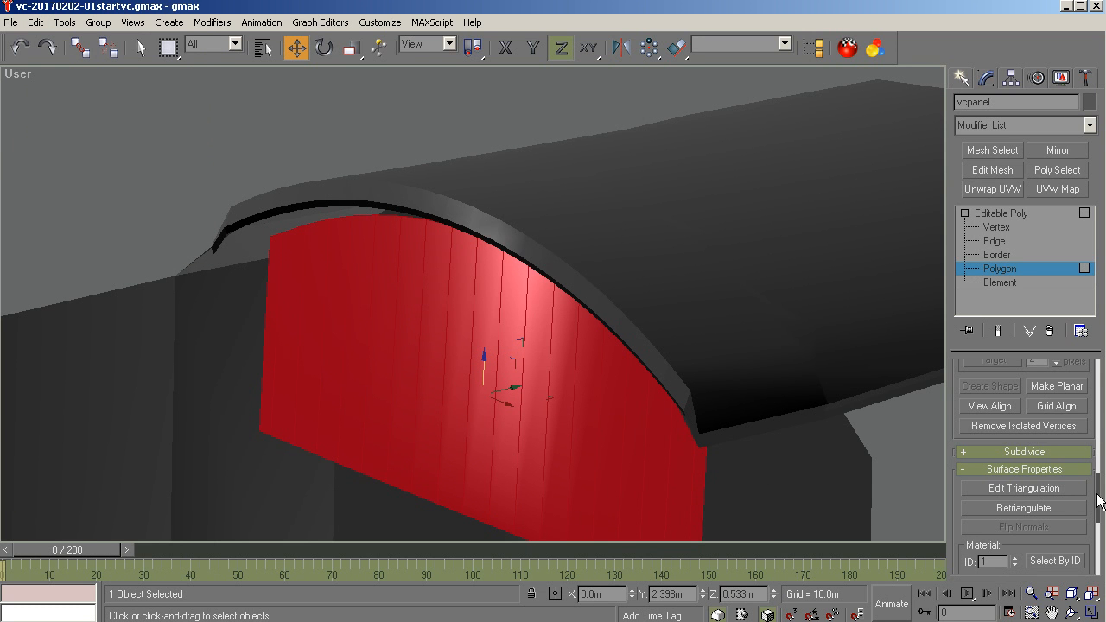
pyautogui.moveTo(1099, 501); pyautogui.dragTo(1099, 428)
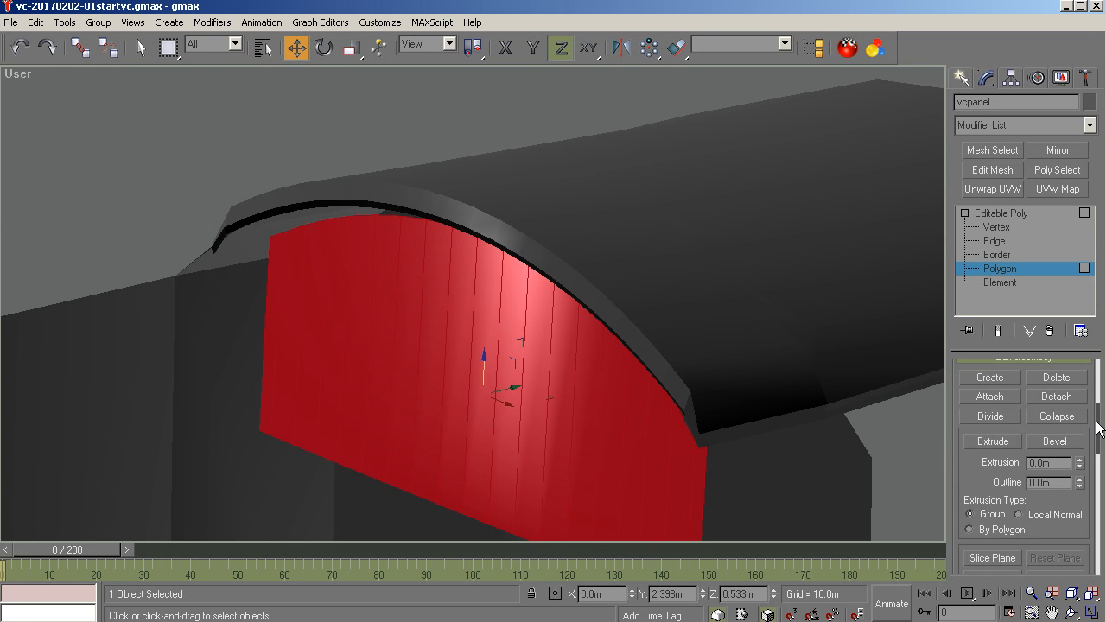
pyautogui.click(992, 441)
pyautogui.moveTo(420, 309); pyautogui.dragTo(518, 288)
# - Rotate the whole vcpanel object about 2.6° around the X axis in the Right view so the panel stands vertical
pyautogui.click(1071, 614)
pyautogui.scroll(5, 308, 272)
pyautogui.moveTo(417, 259); pyautogui.dragTo(402, 208)
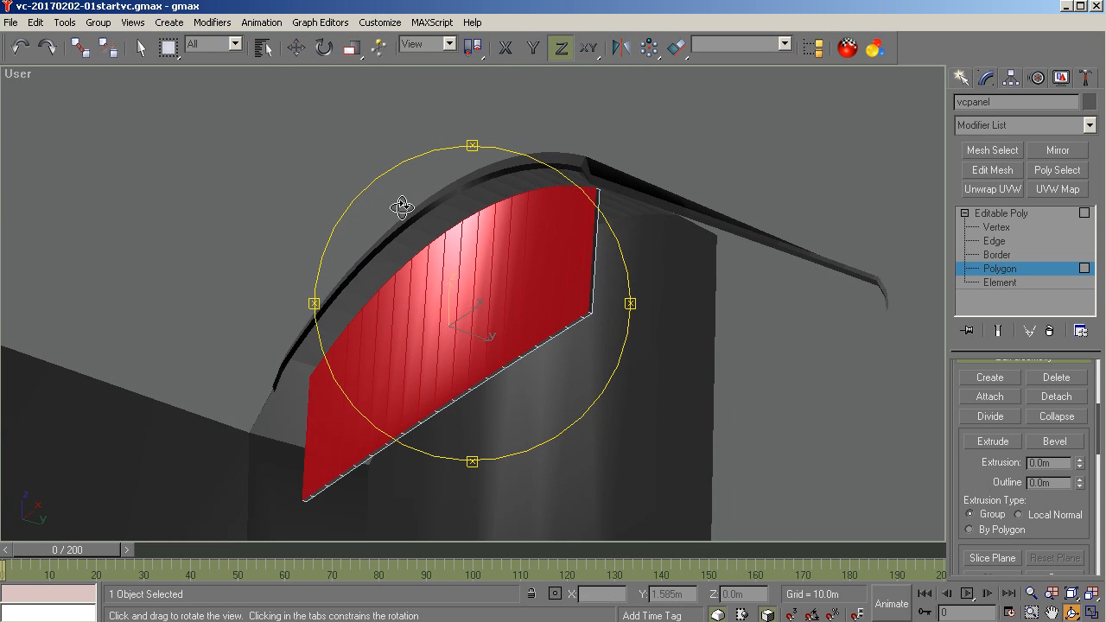
pyautogui.moveTo(461, 414); pyautogui.dragTo(420, 422)
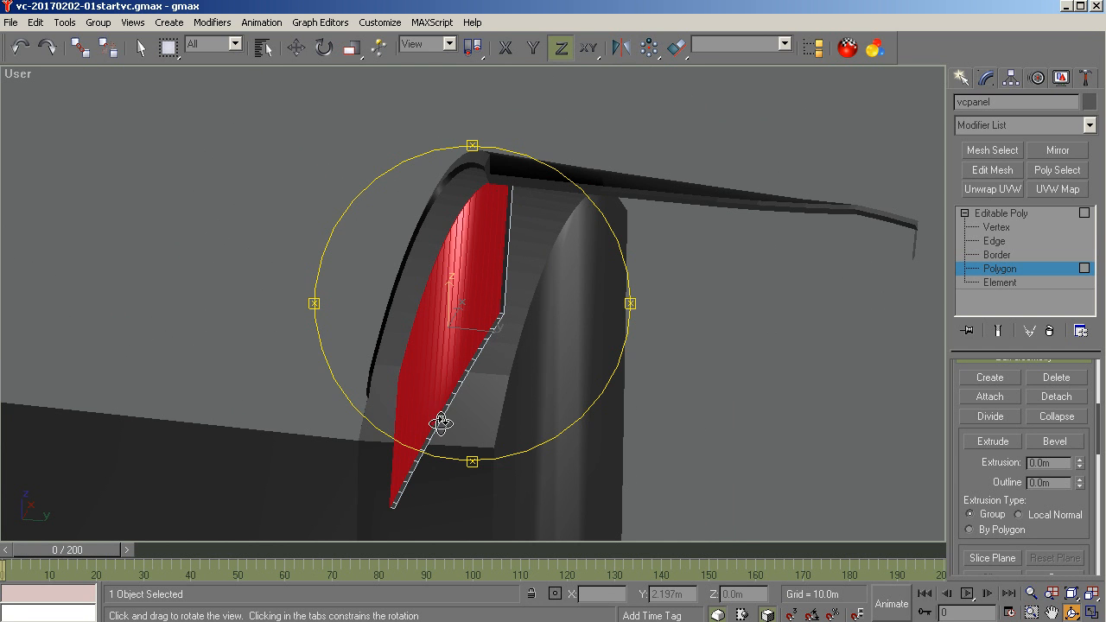
pyautogui.moveTo(532, 329); pyautogui.dragTo(509, 371)
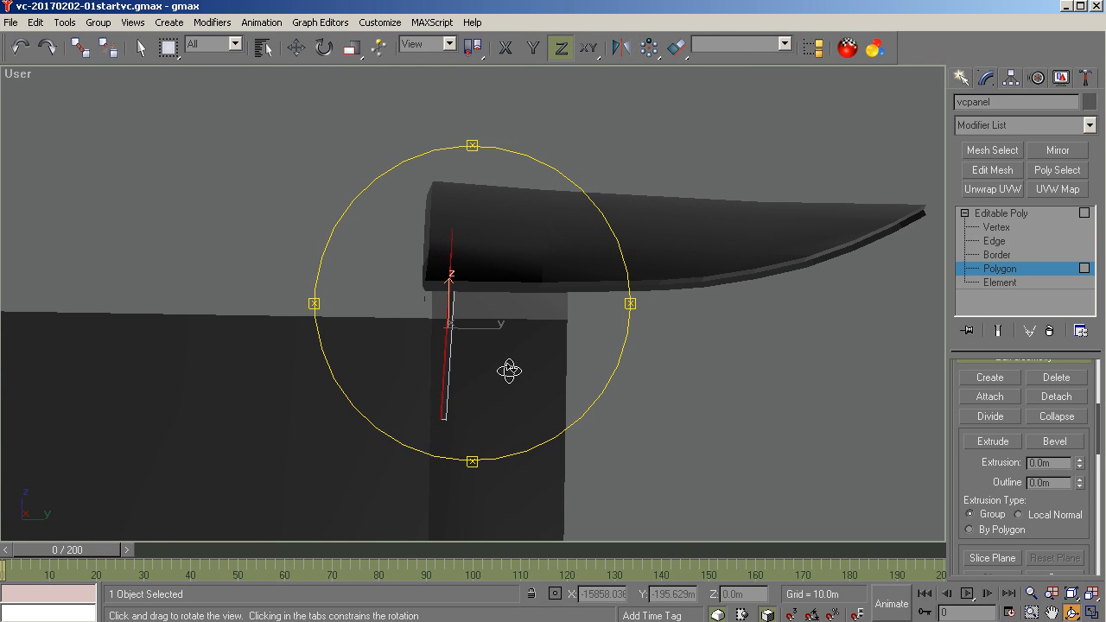
pyautogui.press('r')
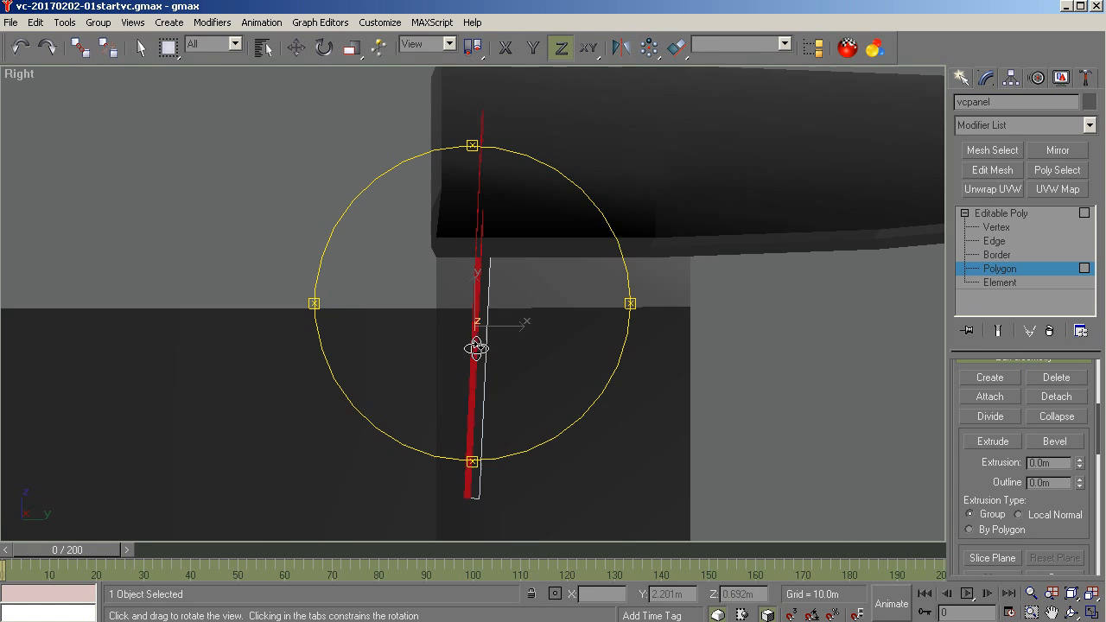
pyautogui.hotkey('shift', 'e')
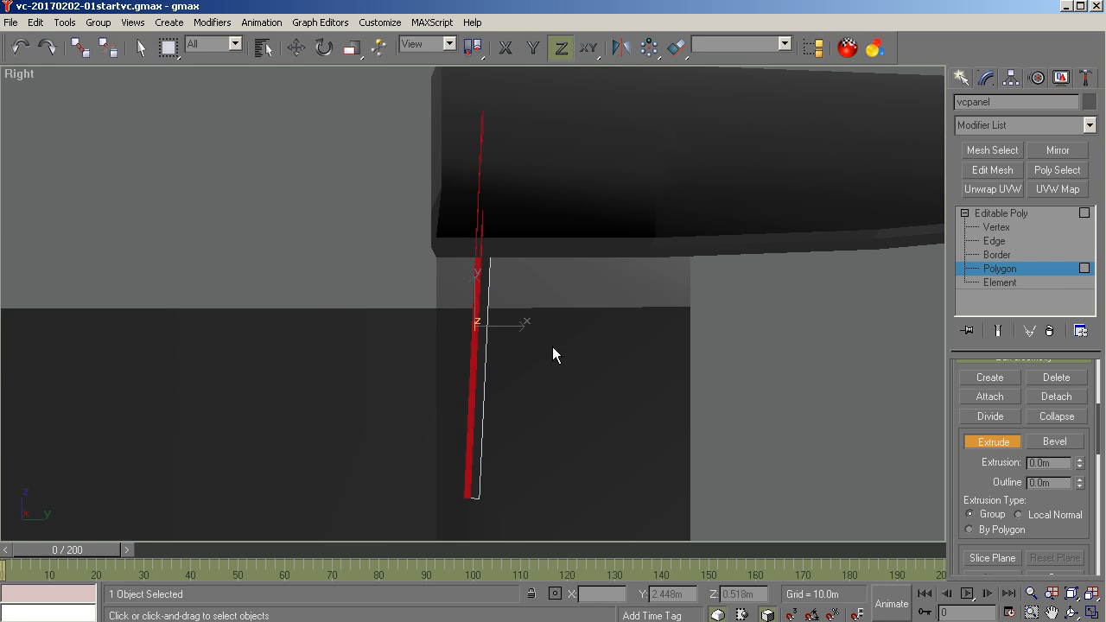
pyautogui.click(998, 215)
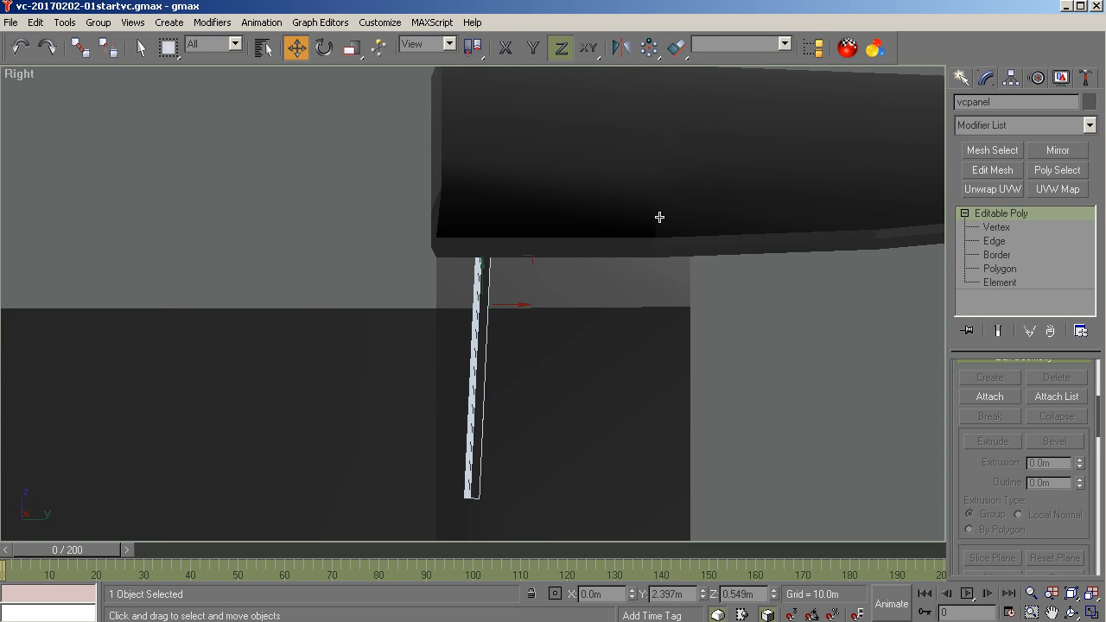
pyautogui.click(324, 47)
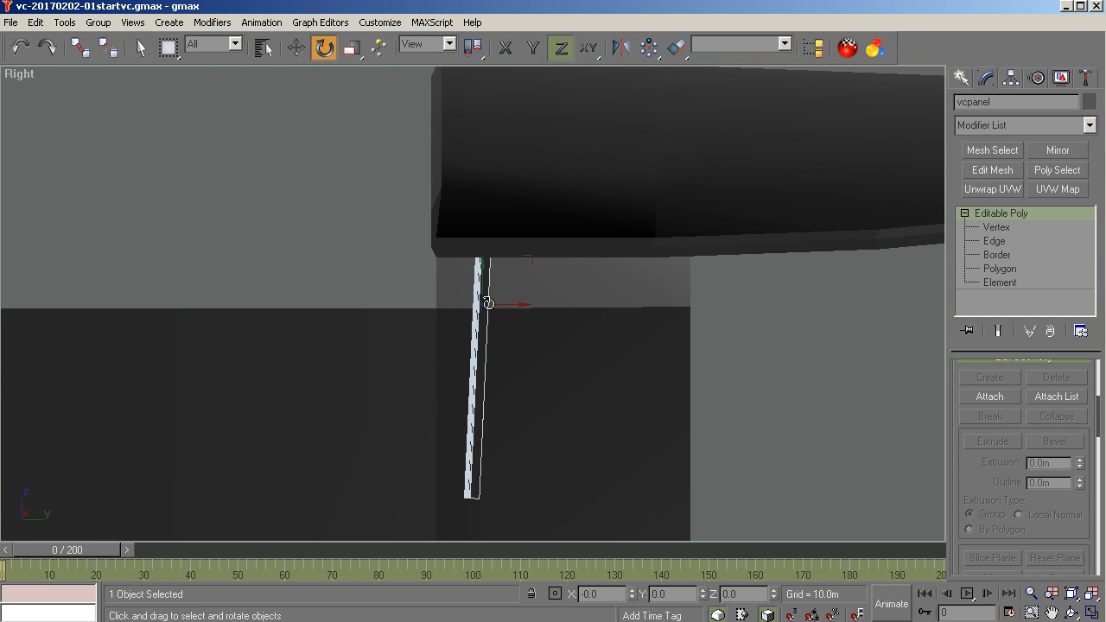
pyautogui.moveTo(488, 303); pyautogui.dragTo(521, 518)
pyautogui.scroll(-2, 514, 364)
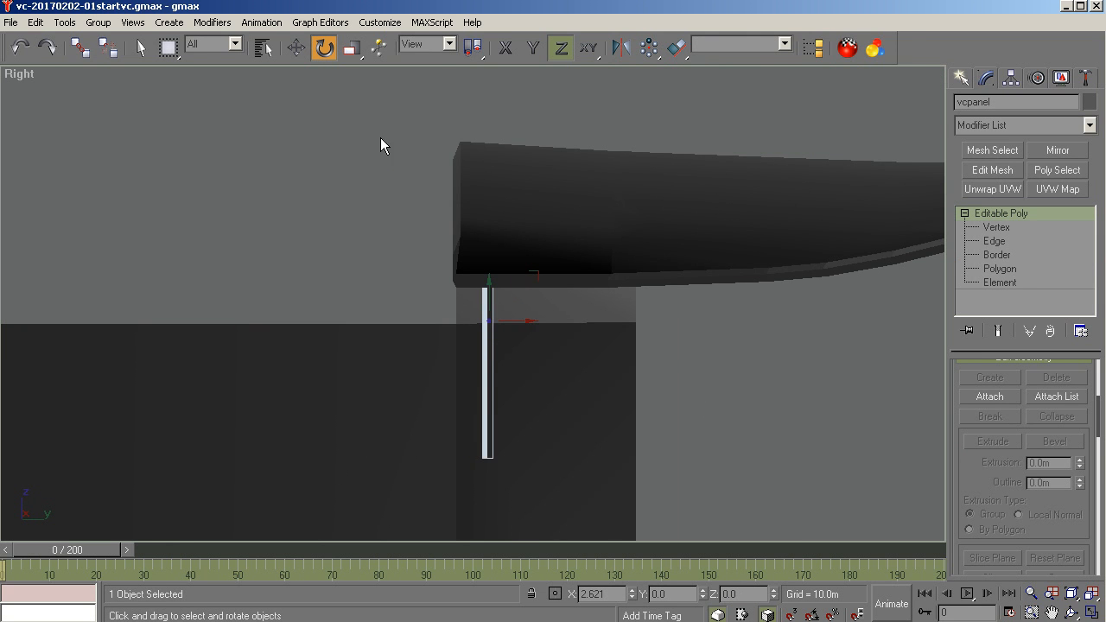
# - Examine the vertices along vcpanel's lower edge from the side to check whether its front face is flat
pyautogui.click(297, 47)
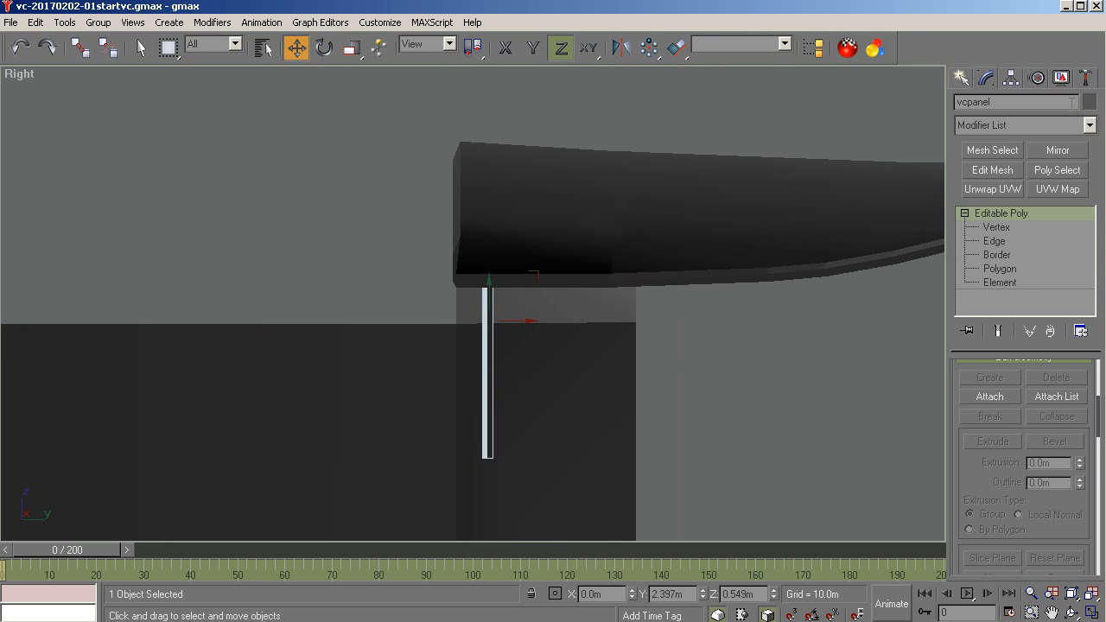
pyautogui.click(140, 48)
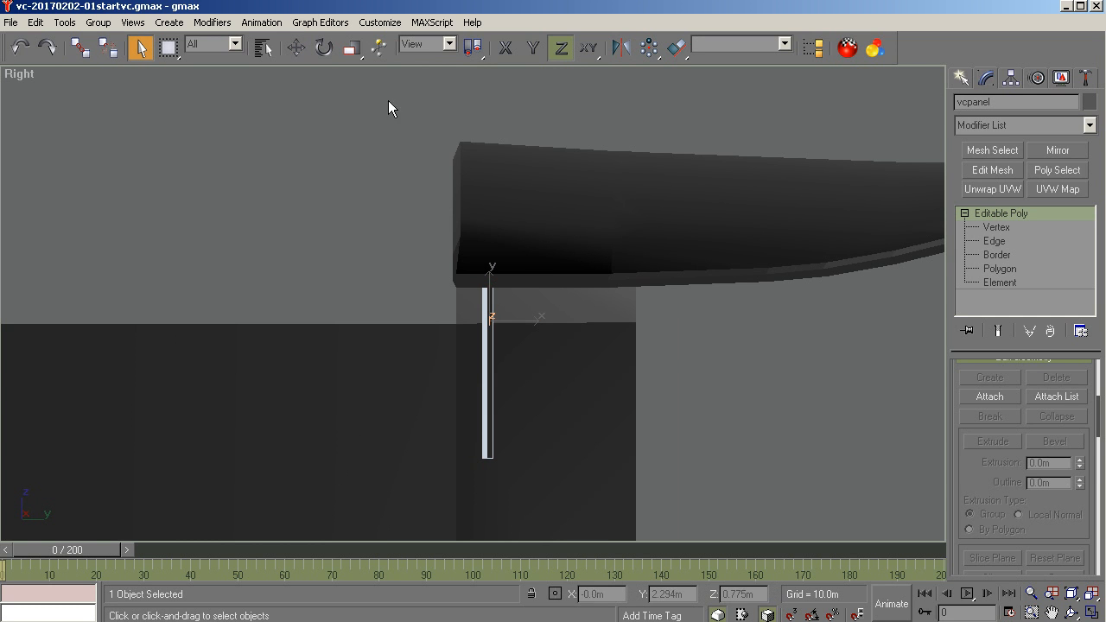
pyautogui.click(1008, 223)
pyautogui.moveTo(515, 344); pyautogui.dragTo(488, 474)
pyautogui.scroll(5, 488, 474)
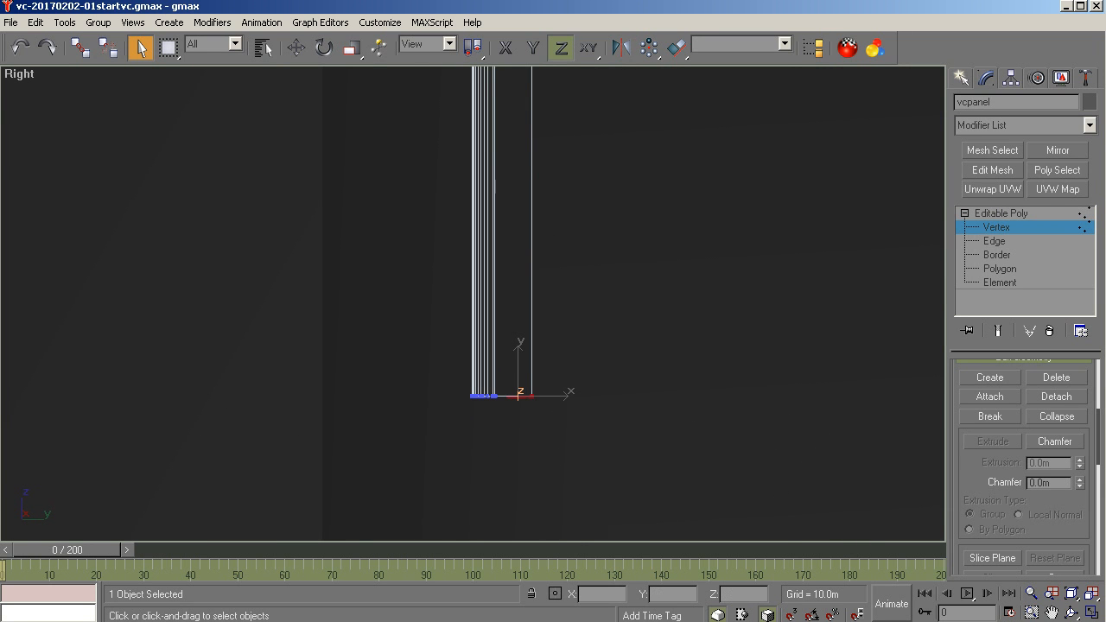
pyautogui.click(1071, 612)
pyautogui.moveTo(558, 424); pyautogui.dragTo(536, 381)
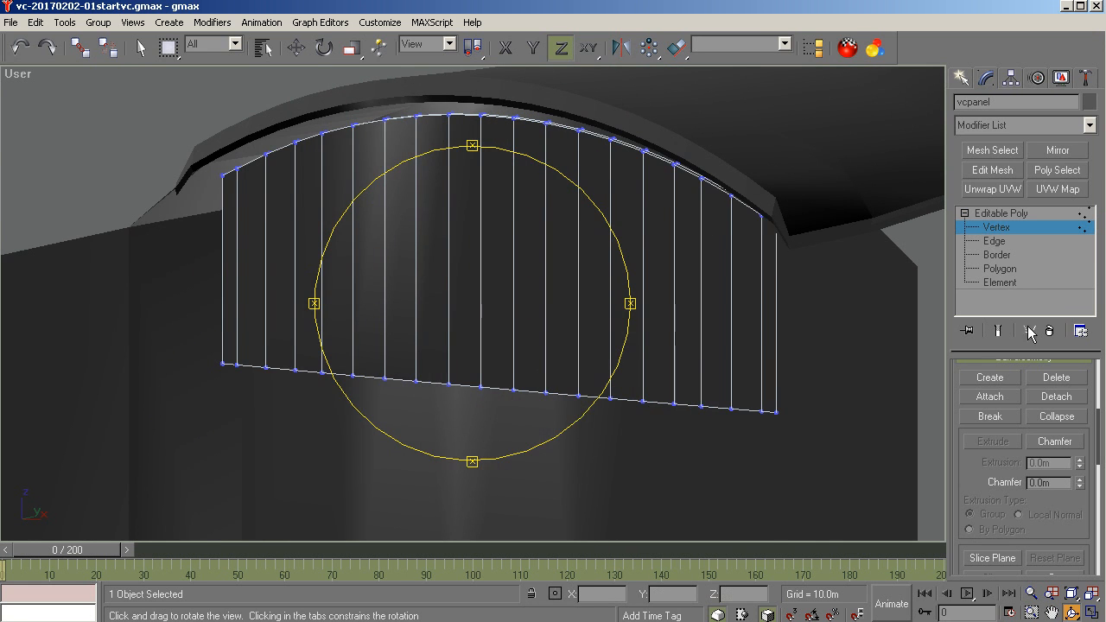
# - Make the selected front polygons of vcpanel planar
pyautogui.click(1000, 268)
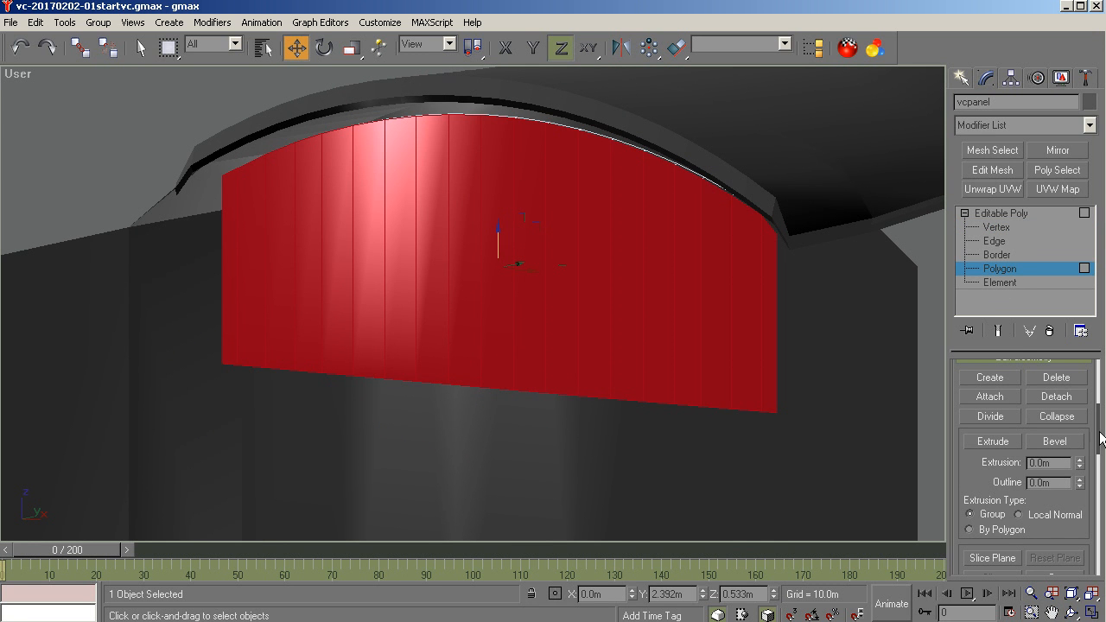
pyautogui.moveTo(1099, 445); pyautogui.dragTo(1099, 478)
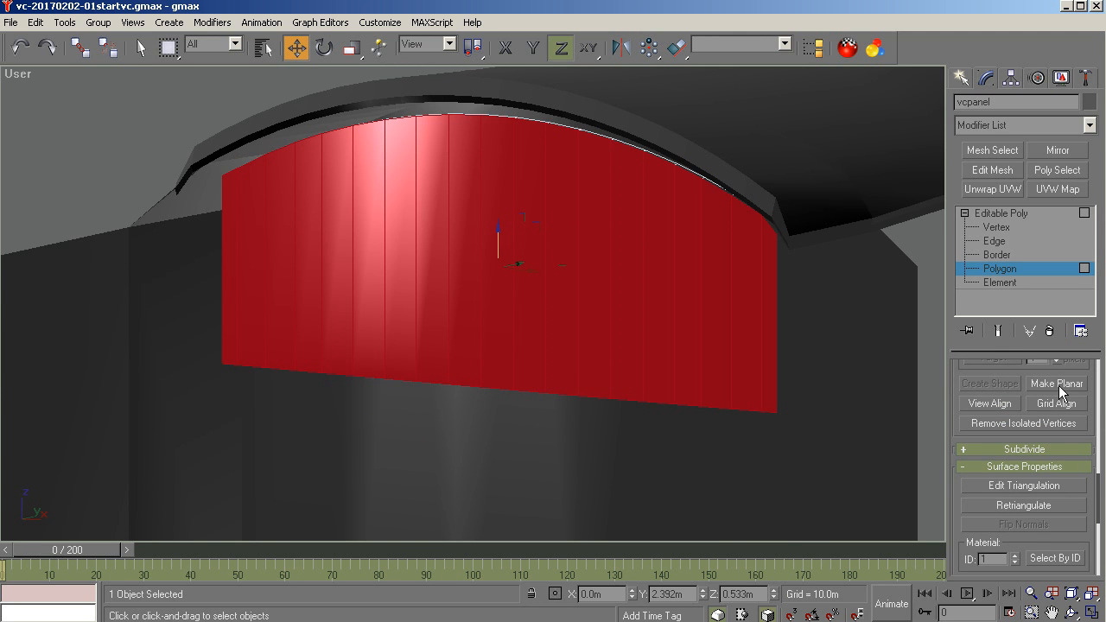
pyautogui.click(1071, 611)
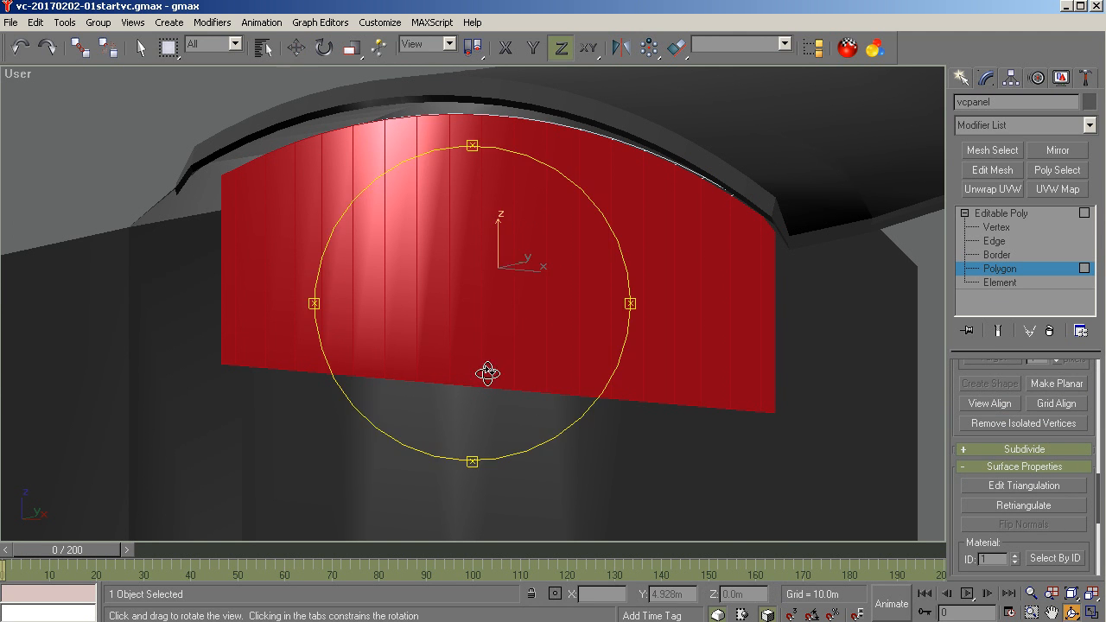
pyautogui.moveTo(487, 373); pyautogui.dragTo(513, 306)
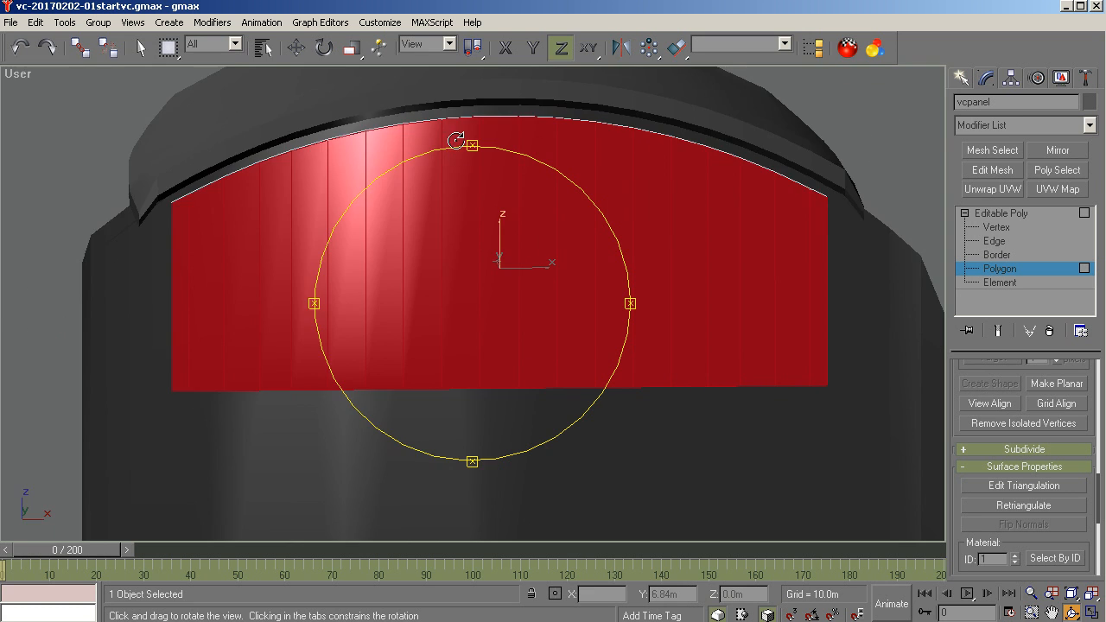
pyautogui.moveTo(455, 140); pyautogui.dragTo(517, 239)
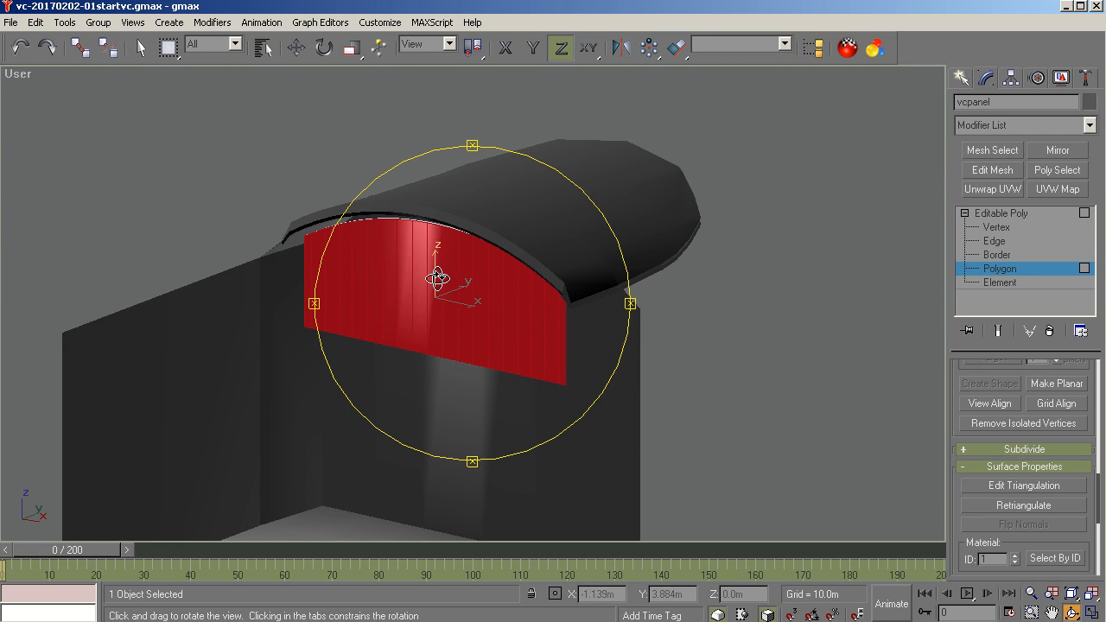
pyautogui.moveTo(437, 277); pyautogui.dragTo(469, 323)
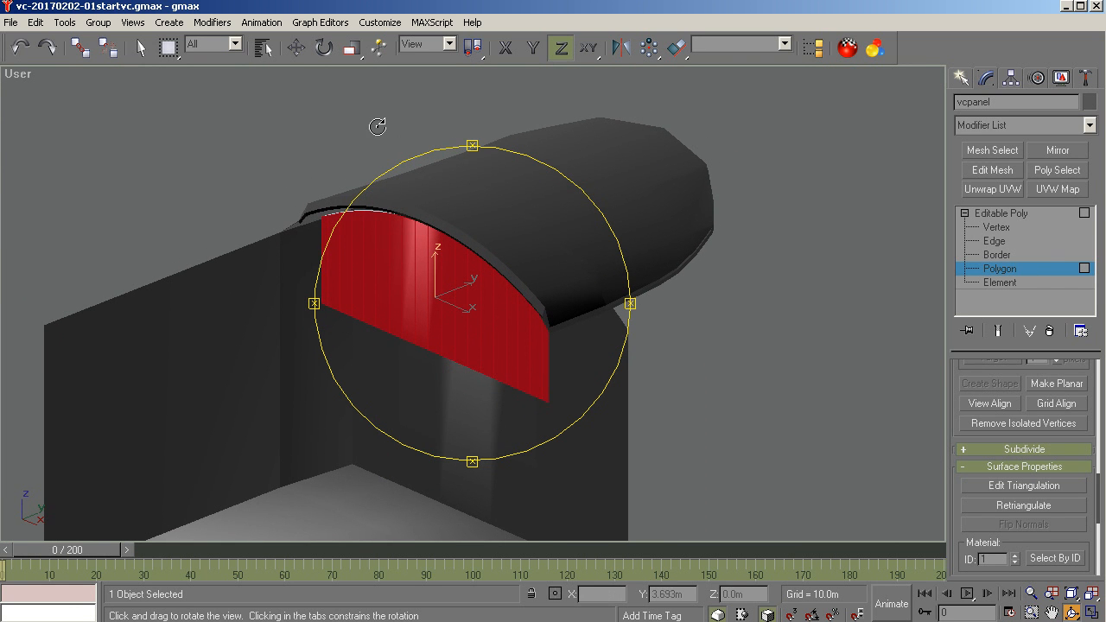
# - Select all vcpanel polygons, clear their smoothing groups and auto smooth them with a 45.0 threshold
pyautogui.click(36, 22)
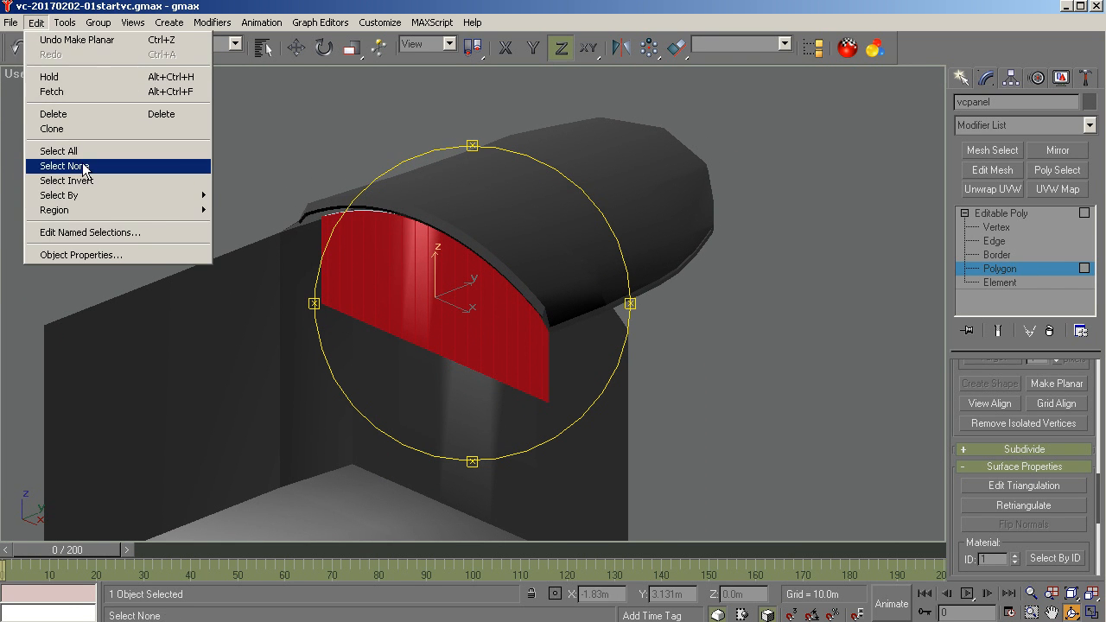
pyautogui.click(83, 153)
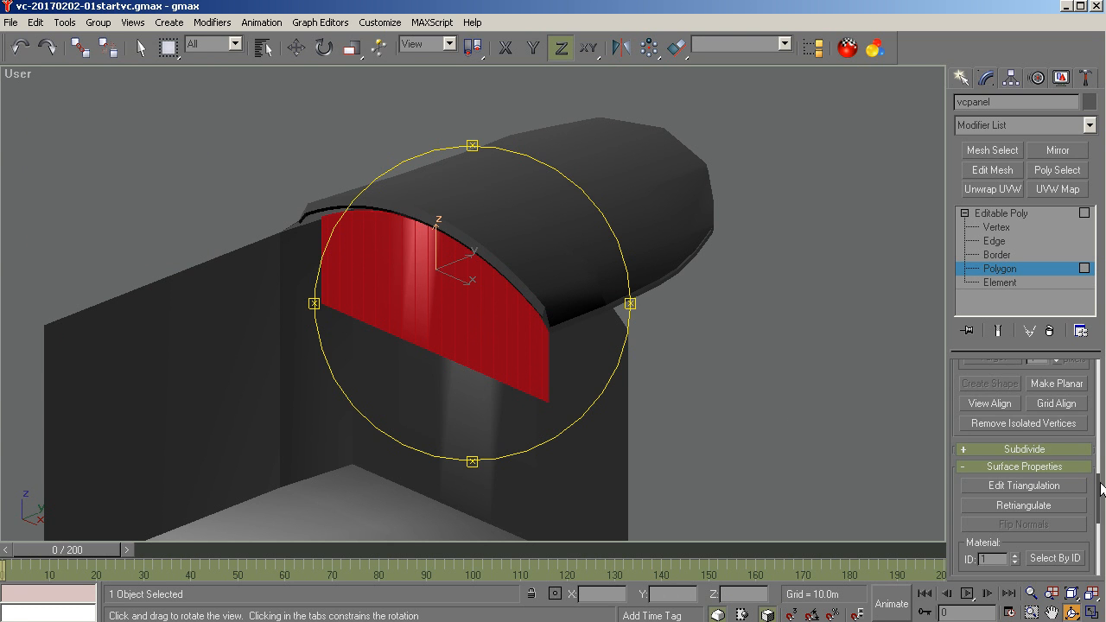
pyautogui.moveTo(1099, 484); pyautogui.dragTo(1094, 580)
pyautogui.click(1051, 455)
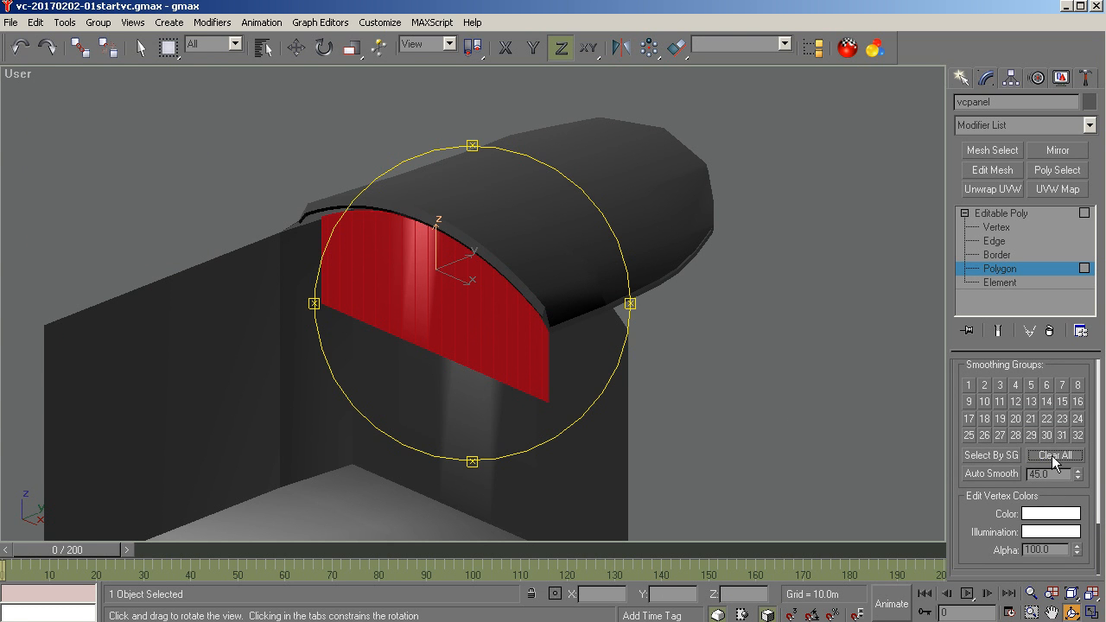
pyautogui.click(998, 474)
pyautogui.moveTo(513, 324); pyautogui.dragTo(538, 309)
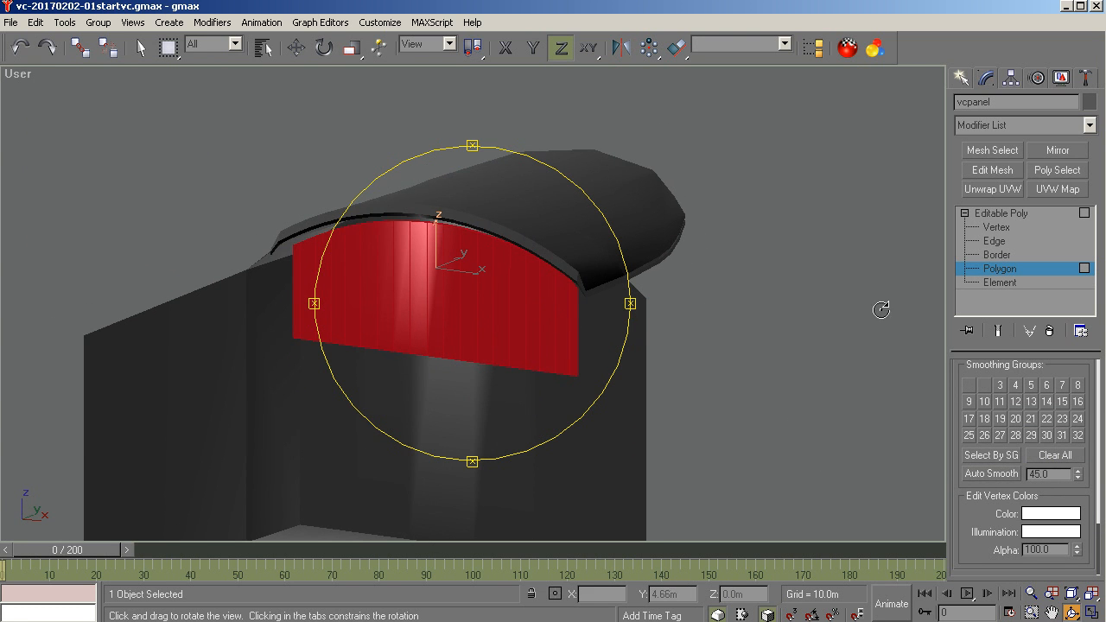
pyautogui.click(985, 215)
# - Select all polygons of the fuselage, clear their smoothing groups and auto smooth them with a 45.0 threshold
pyautogui.click(559, 407)
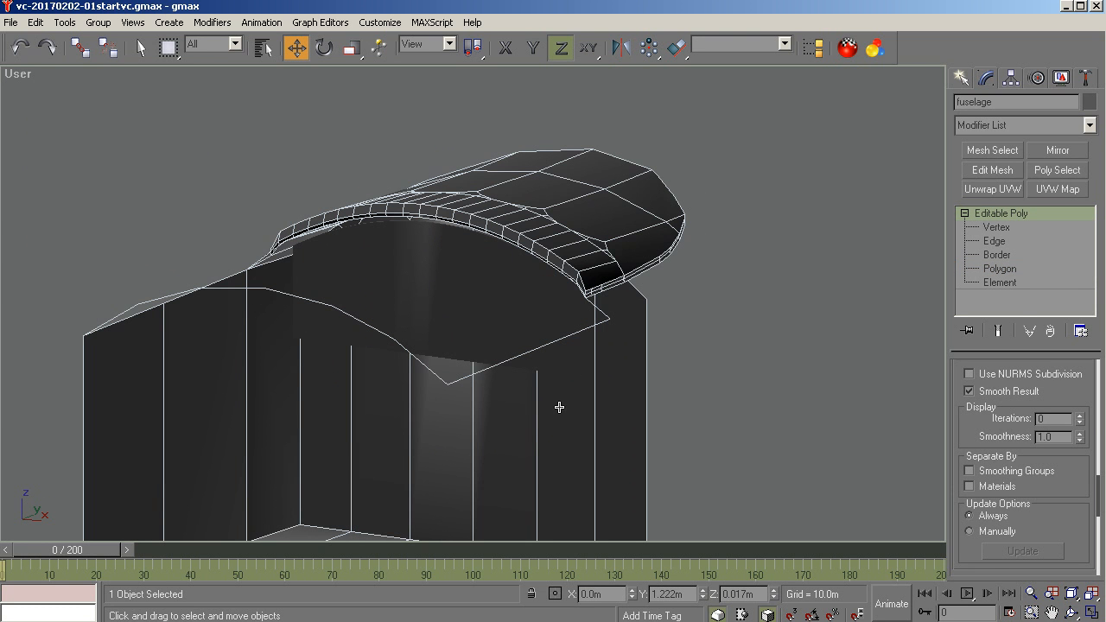
pyautogui.click(1002, 267)
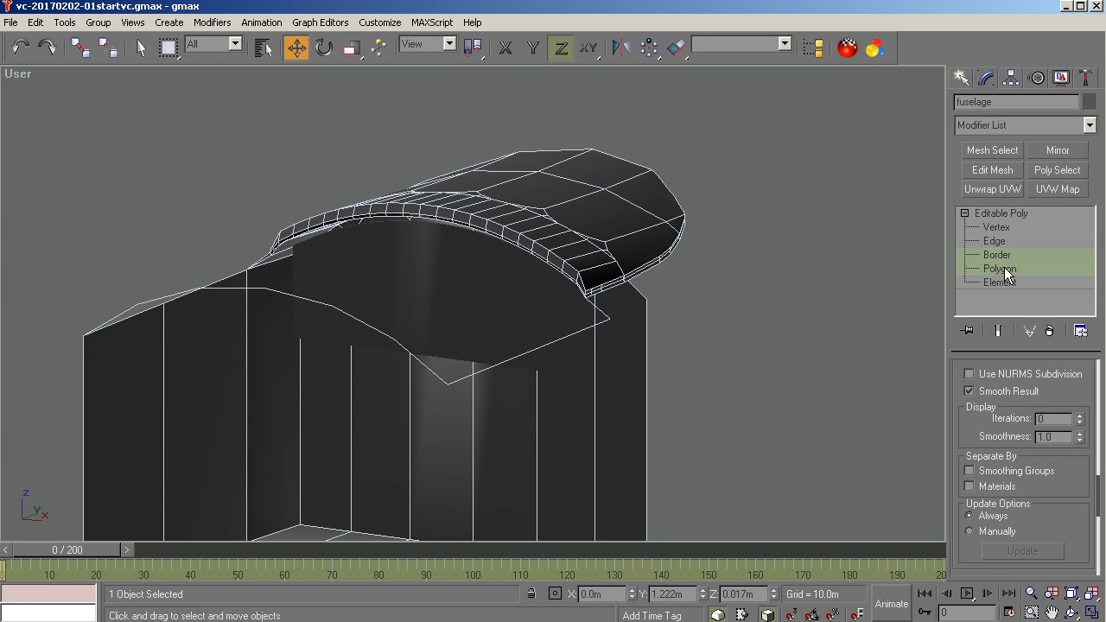
pyautogui.click(36, 23)
pyautogui.click(68, 150)
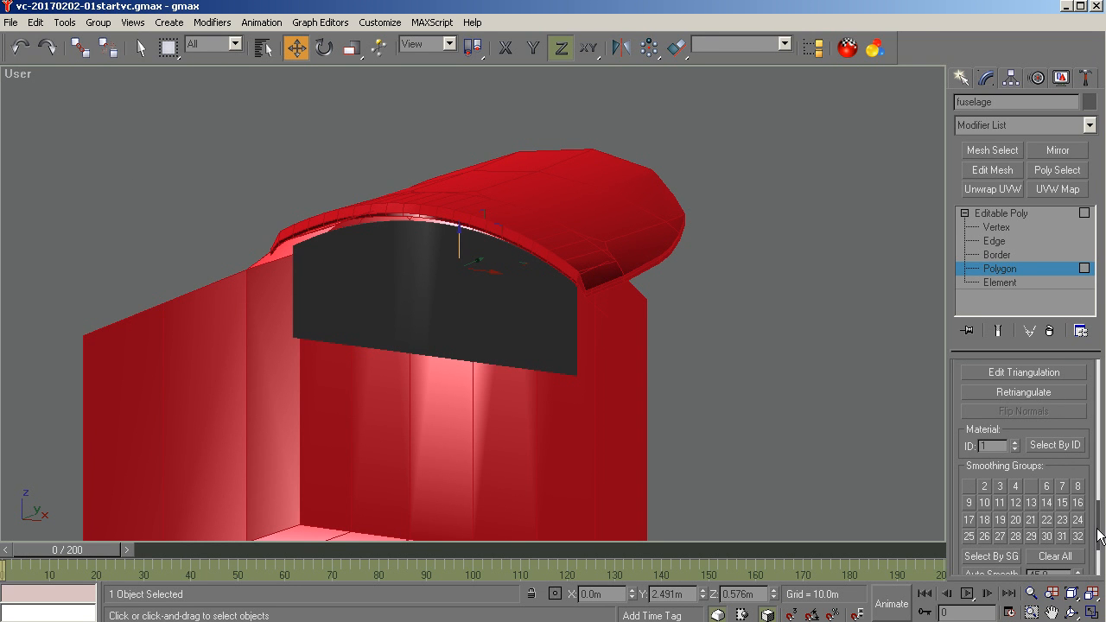
pyautogui.scroll(-2, 1099, 536)
pyautogui.click(1059, 500)
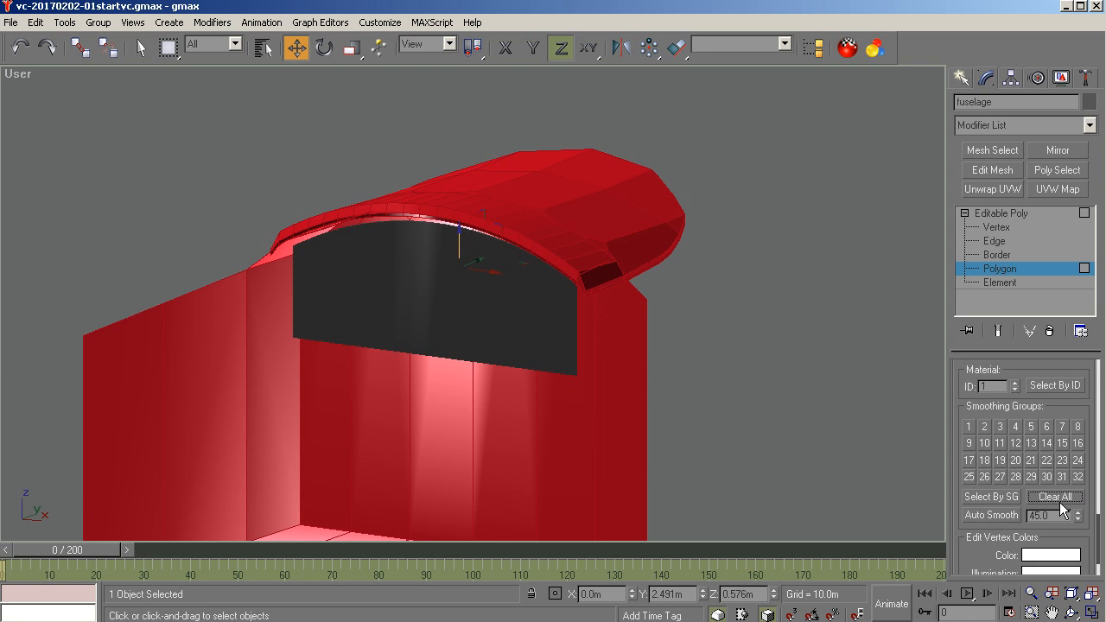
pyautogui.click(990, 514)
pyautogui.click(1012, 210)
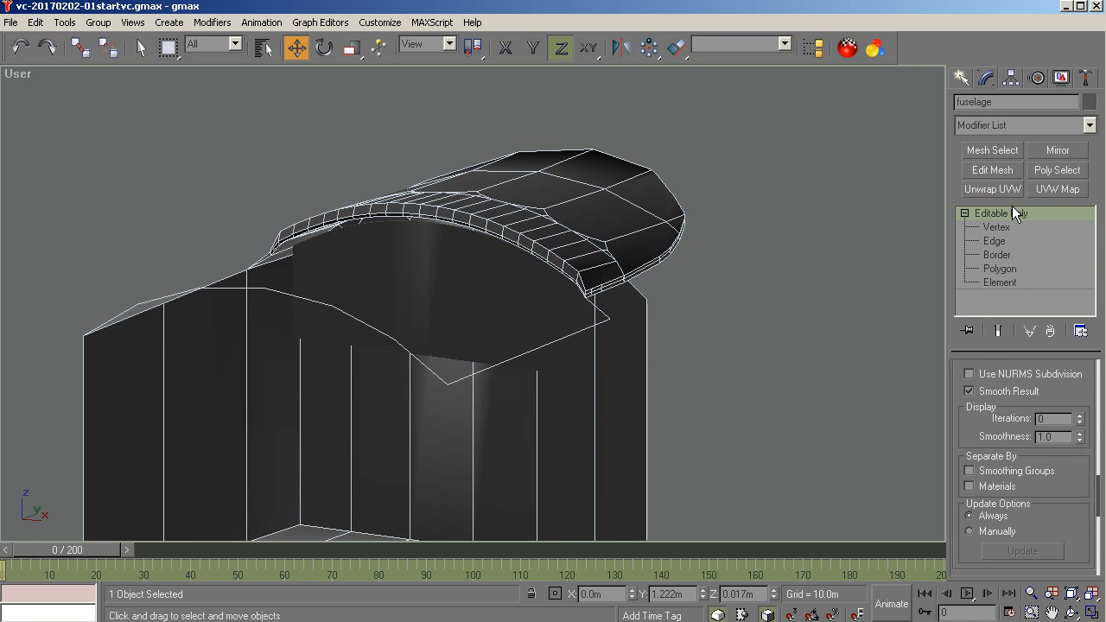
# - Examine the smoothed fuselage and instrument panel with both objects selected, and clear the selection
pyautogui.click(1071, 611)
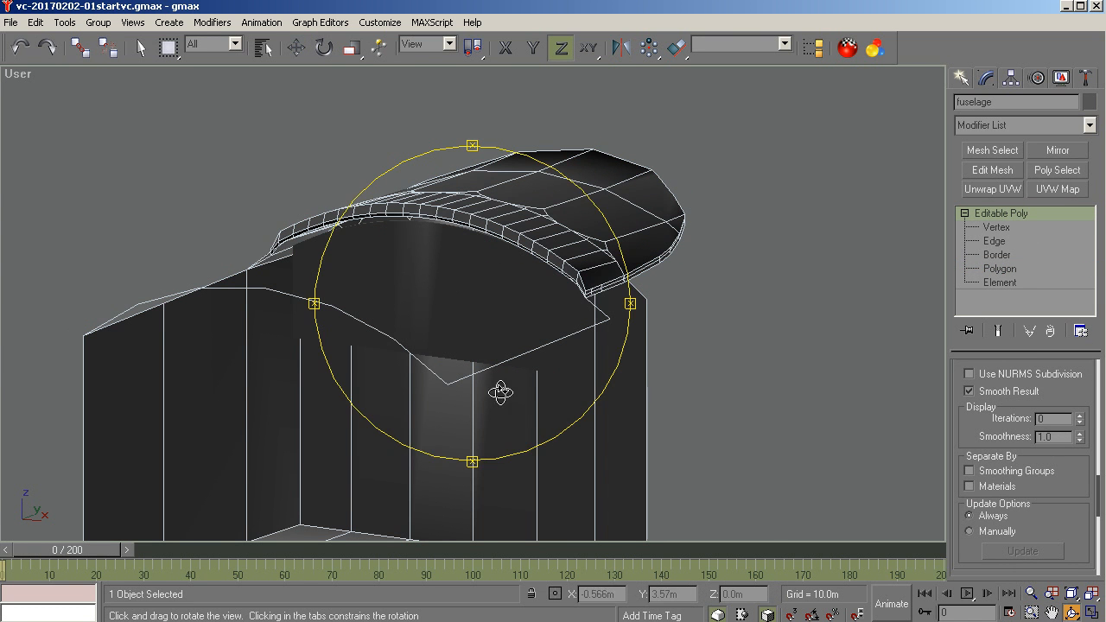
pyautogui.moveTo(496, 390); pyautogui.dragTo(480, 345)
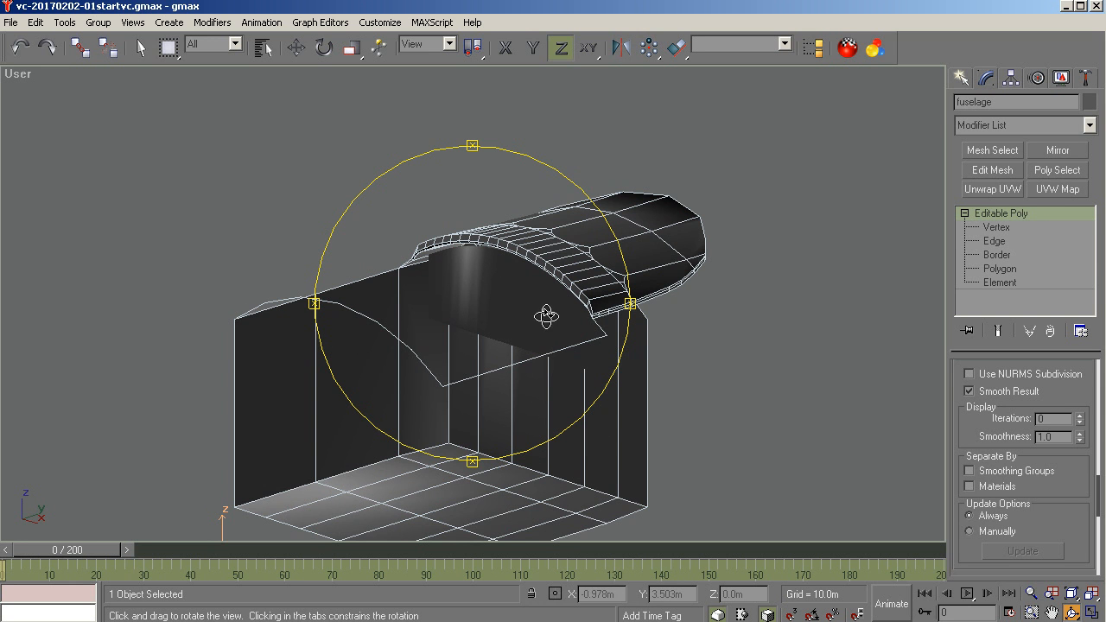
pyautogui.scroll(2, 502, 287)
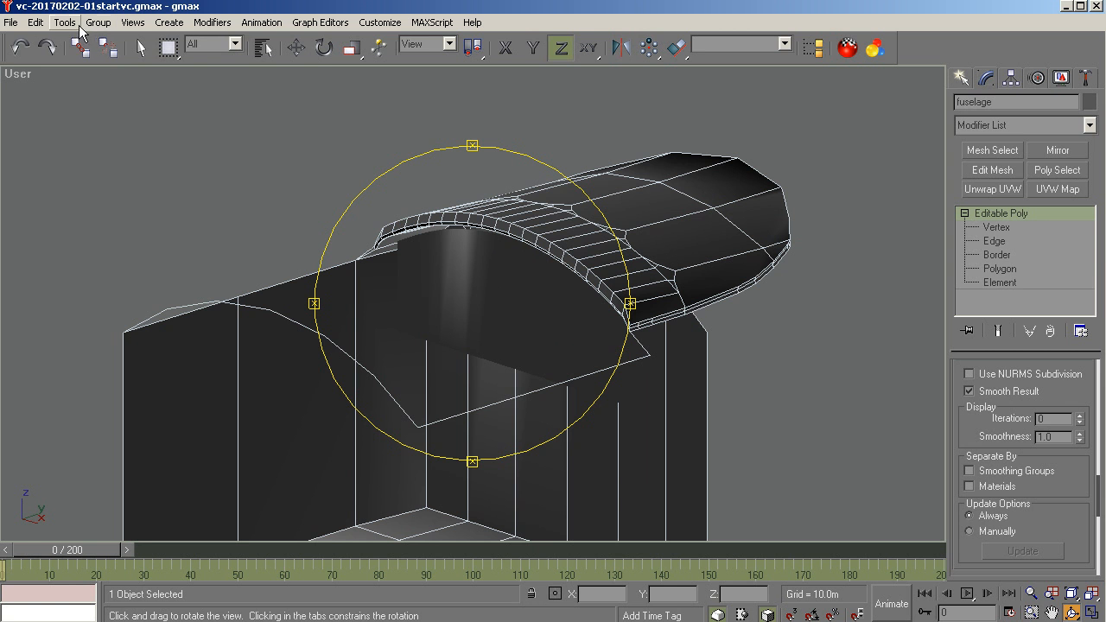
pyautogui.click(36, 22)
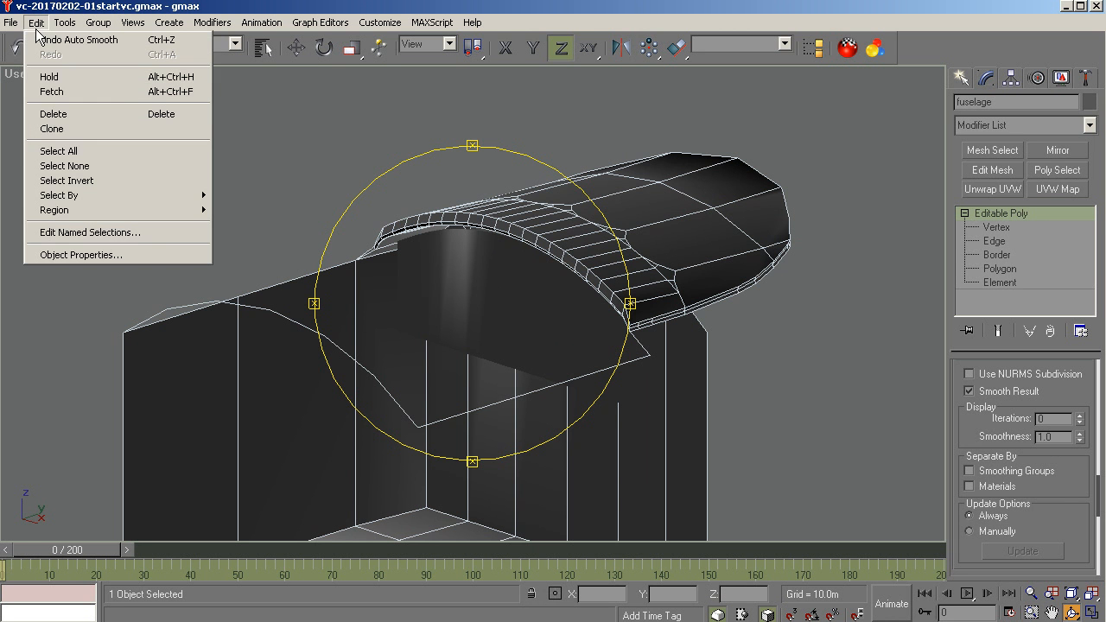
pyautogui.click(43, 147)
pyautogui.moveTo(427, 343); pyautogui.dragTo(474, 276)
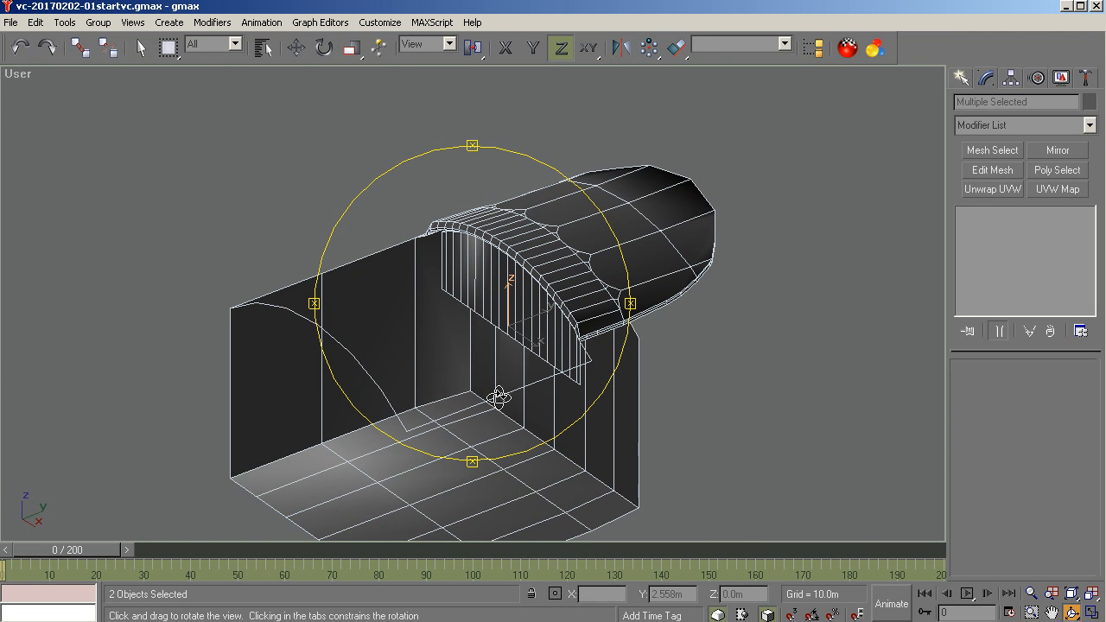
pyautogui.moveTo(509, 401); pyautogui.dragTo(521, 385)
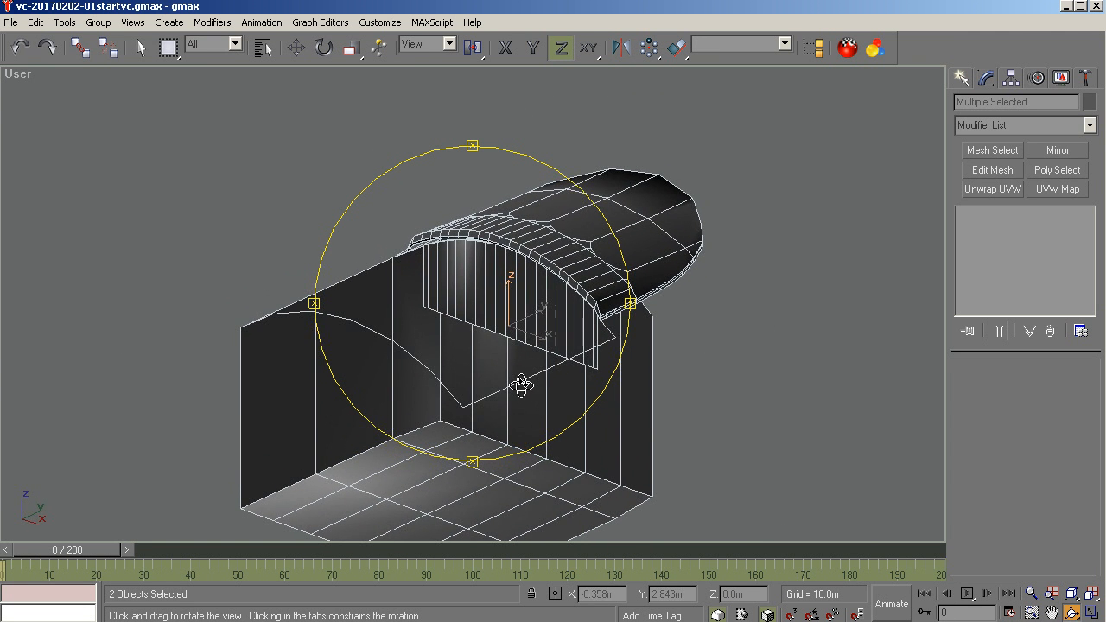
pyautogui.press('w')
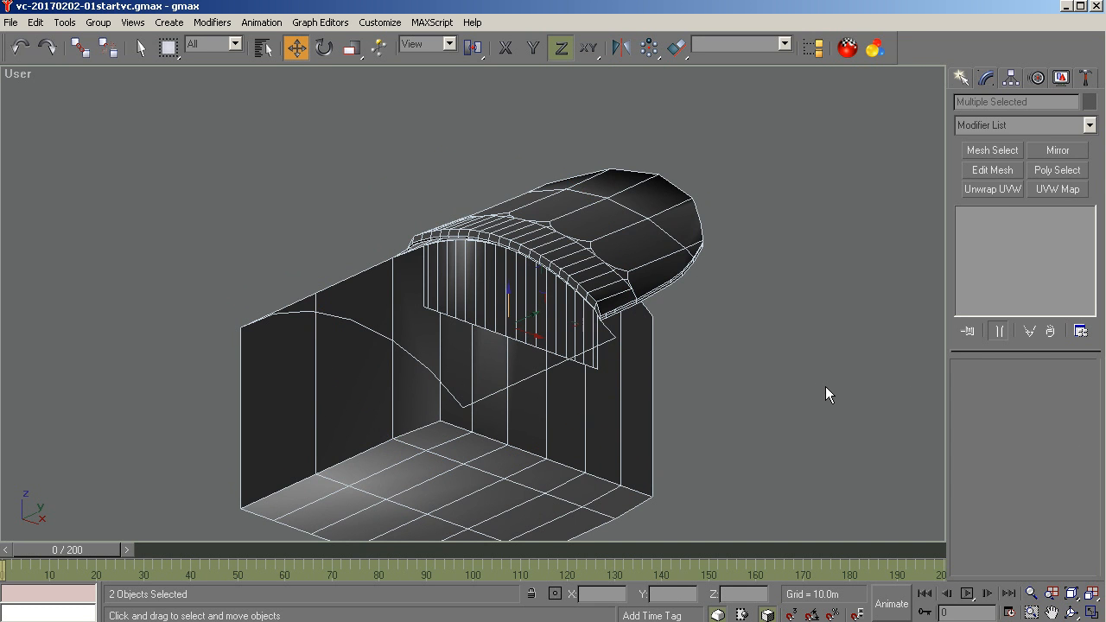
pyautogui.click(824, 386)
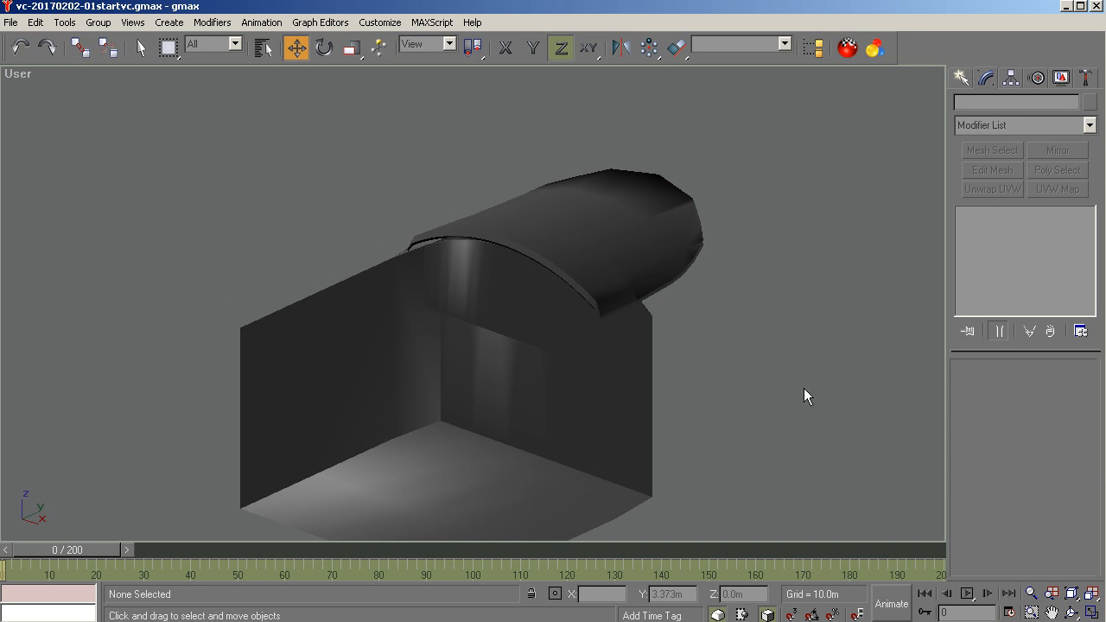
# - Select the instrument panel and then the fuselage, and examine the hood edge and cockpit interior up close and from several angles
pyautogui.click(531, 296)
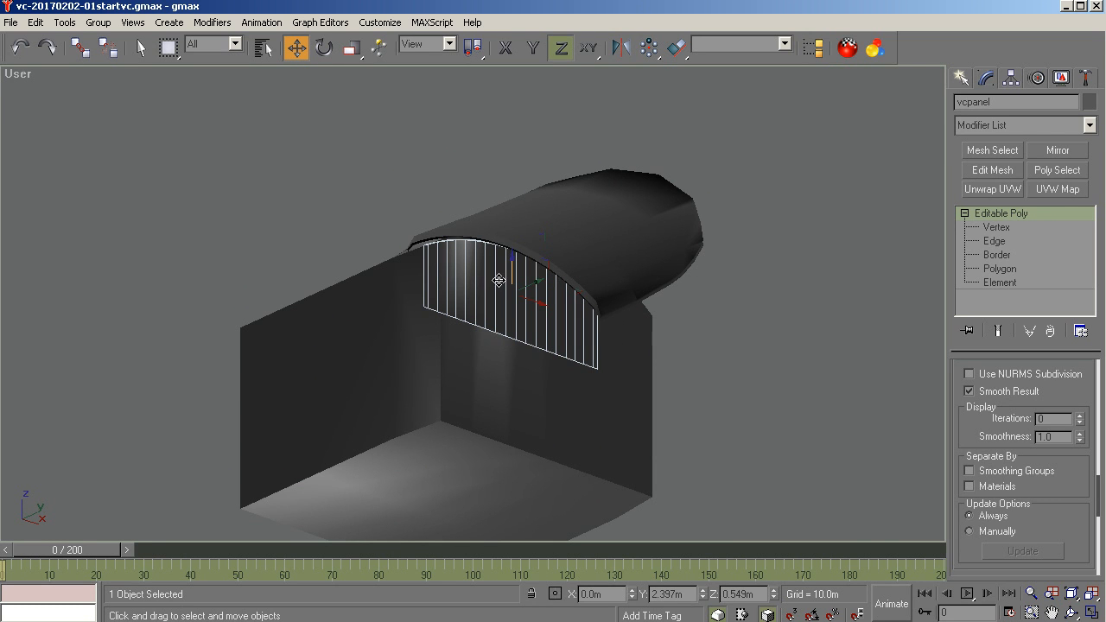
pyautogui.click(669, 205)
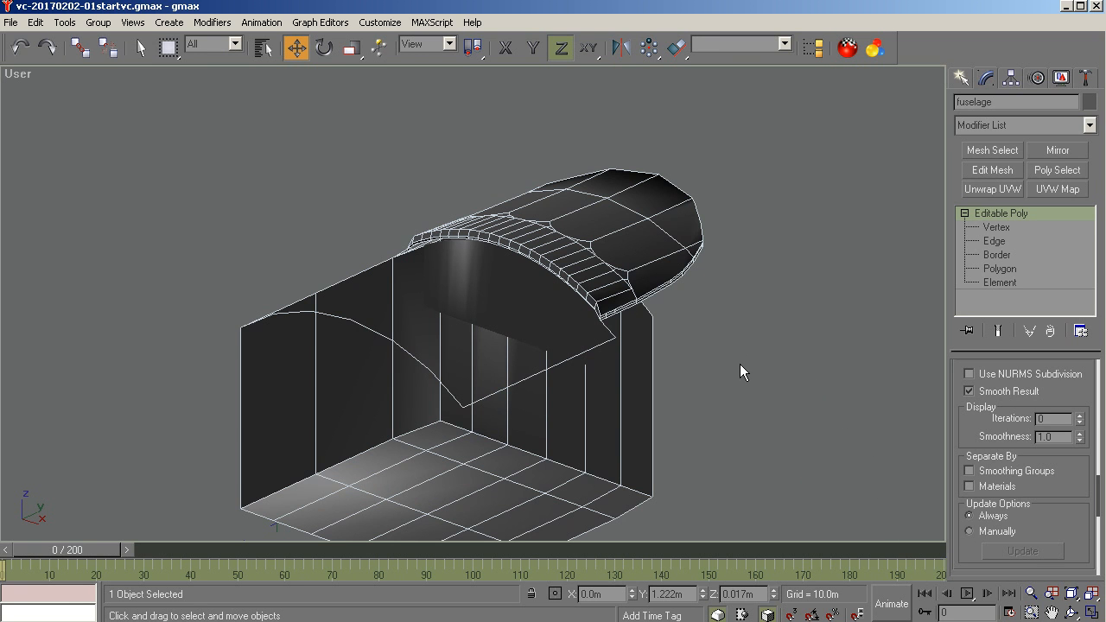
pyautogui.click(1030, 611)
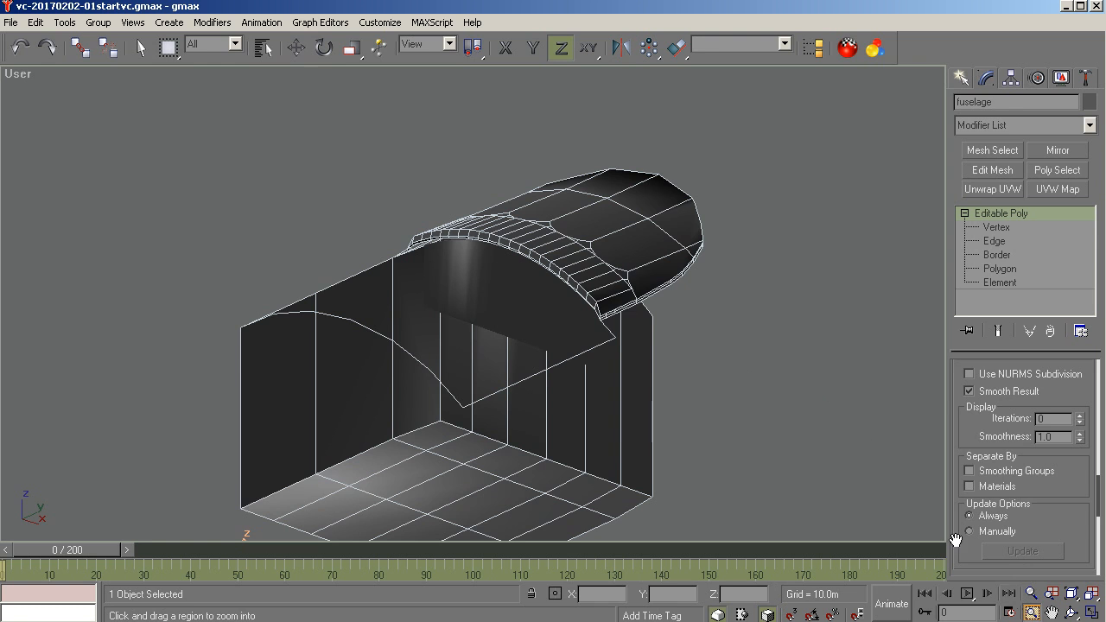
pyautogui.moveTo(754, 250); pyautogui.dragTo(573, 361)
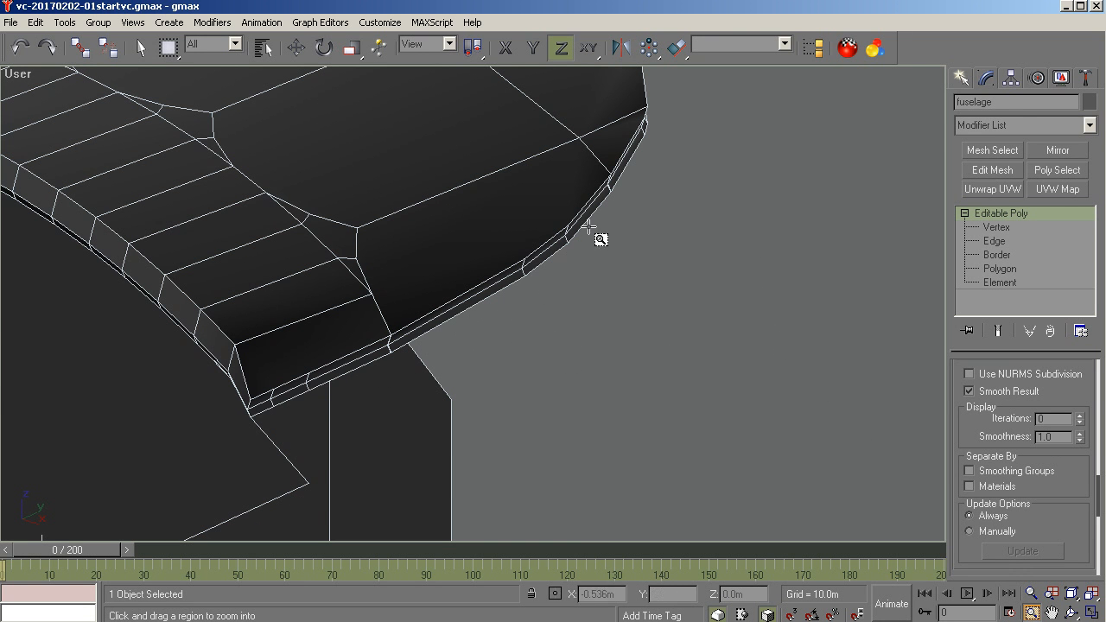
pyautogui.scroll(-4, 733, 226)
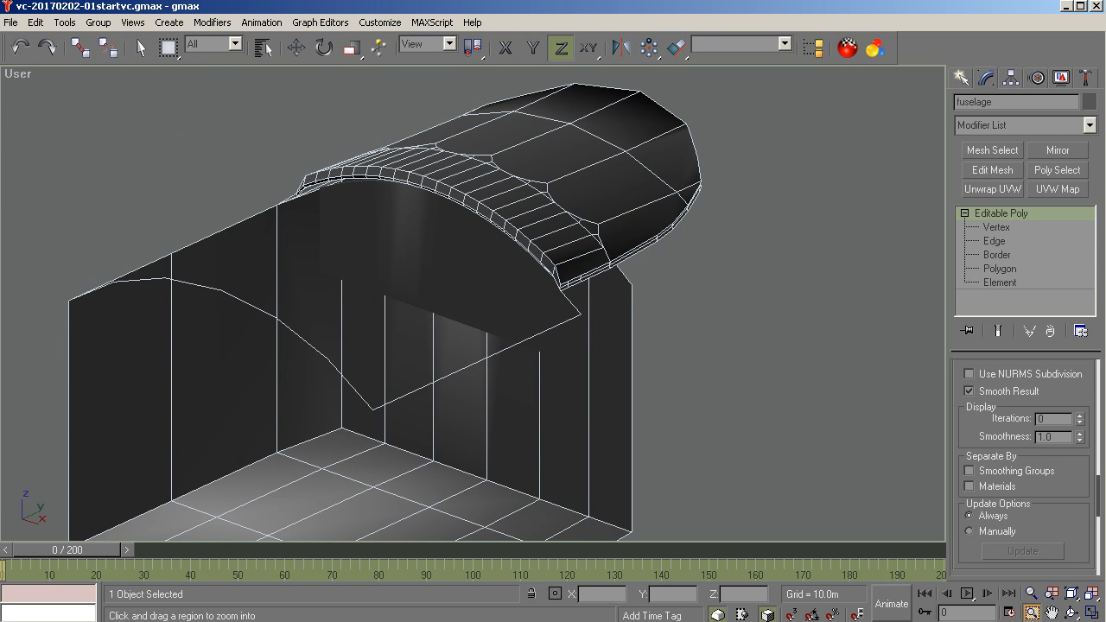
pyautogui.click(1071, 613)
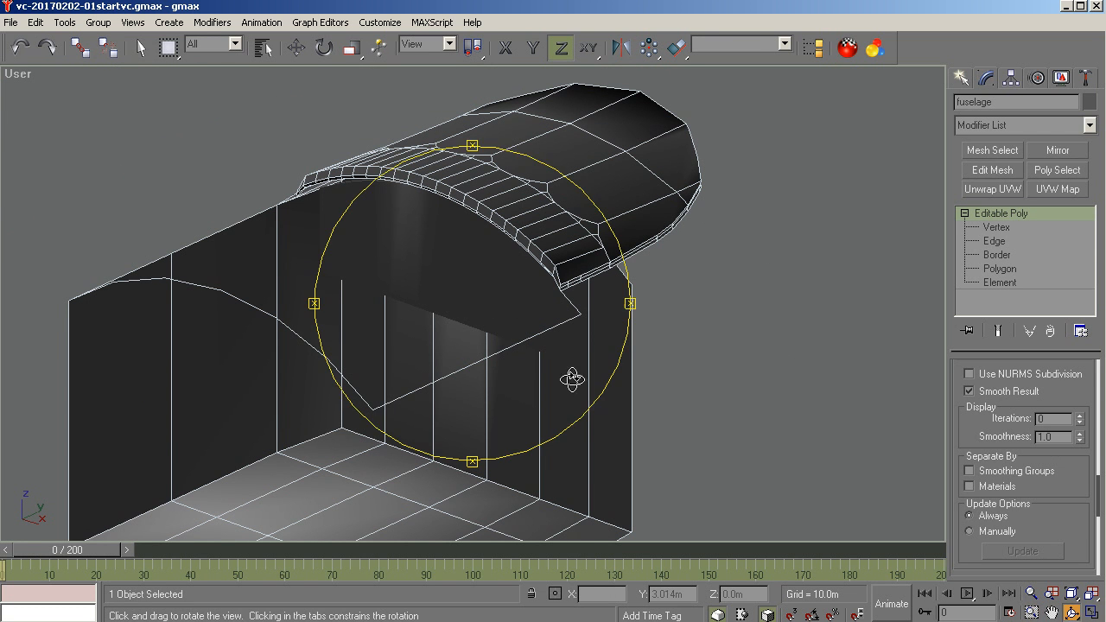
pyautogui.moveTo(493, 335); pyautogui.dragTo(713, 343)
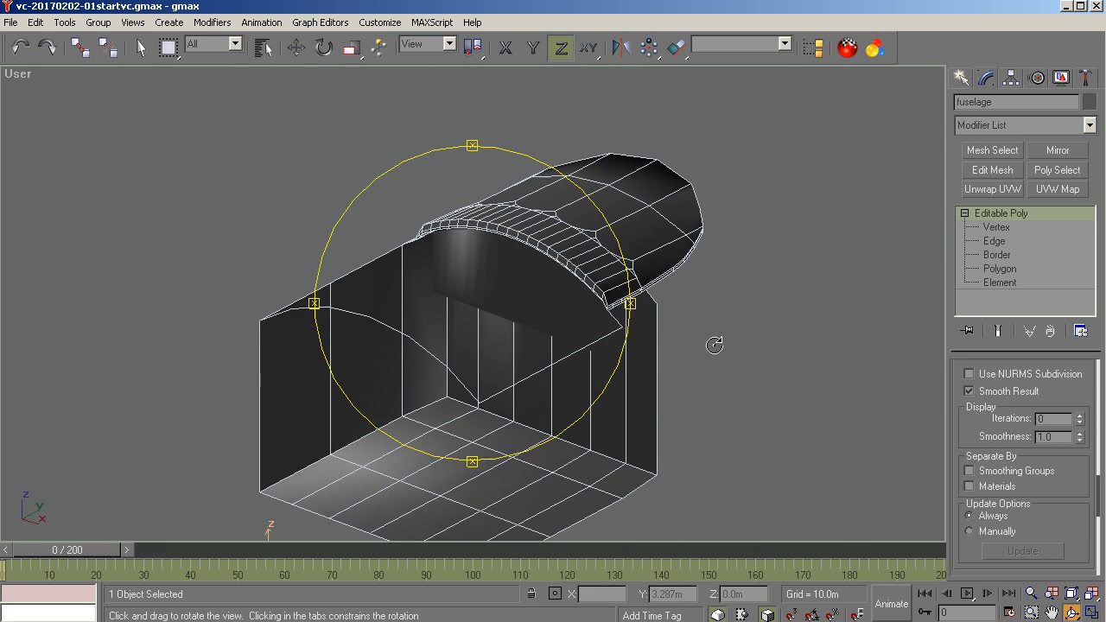
pyautogui.moveTo(445, 311); pyautogui.dragTo(414, 290)
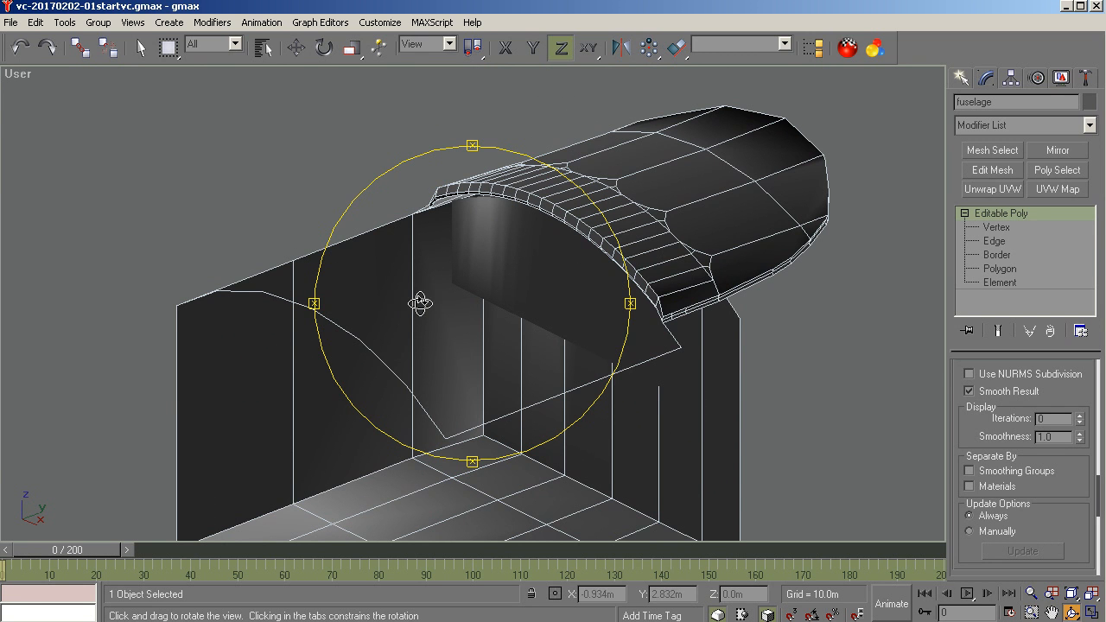
pyautogui.moveTo(447, 330)
pyautogui.mouseDown()
pyautogui.moveTo(434, 348)
pyautogui.moveTo(446, 333)
pyautogui.mouseUp()
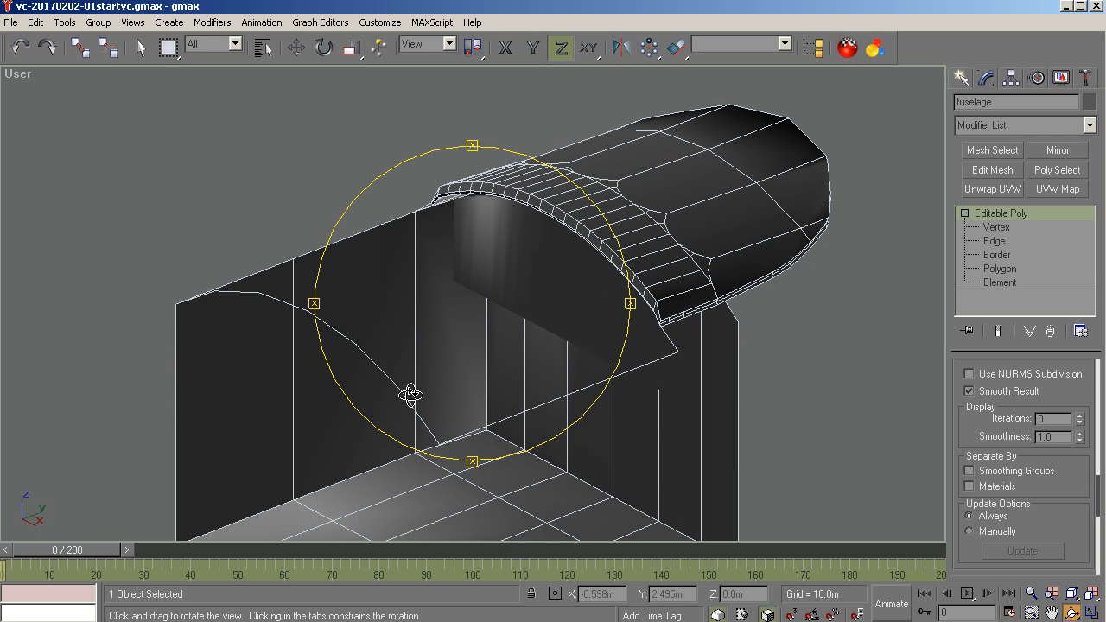
pyautogui.moveTo(442, 398); pyautogui.dragTo(449, 399)
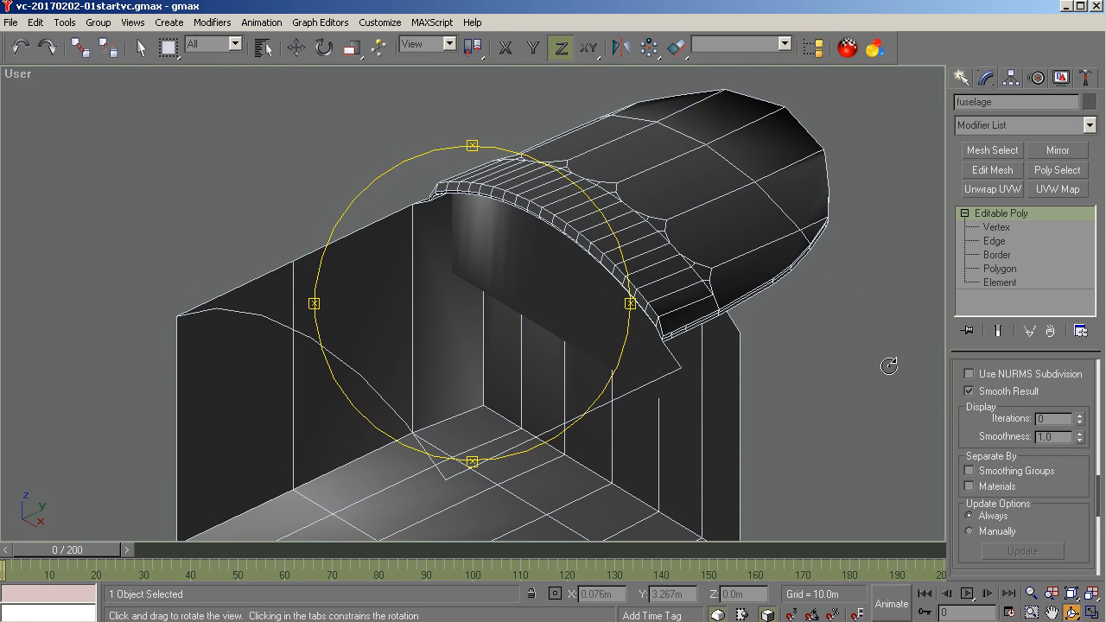
pyautogui.press('w')
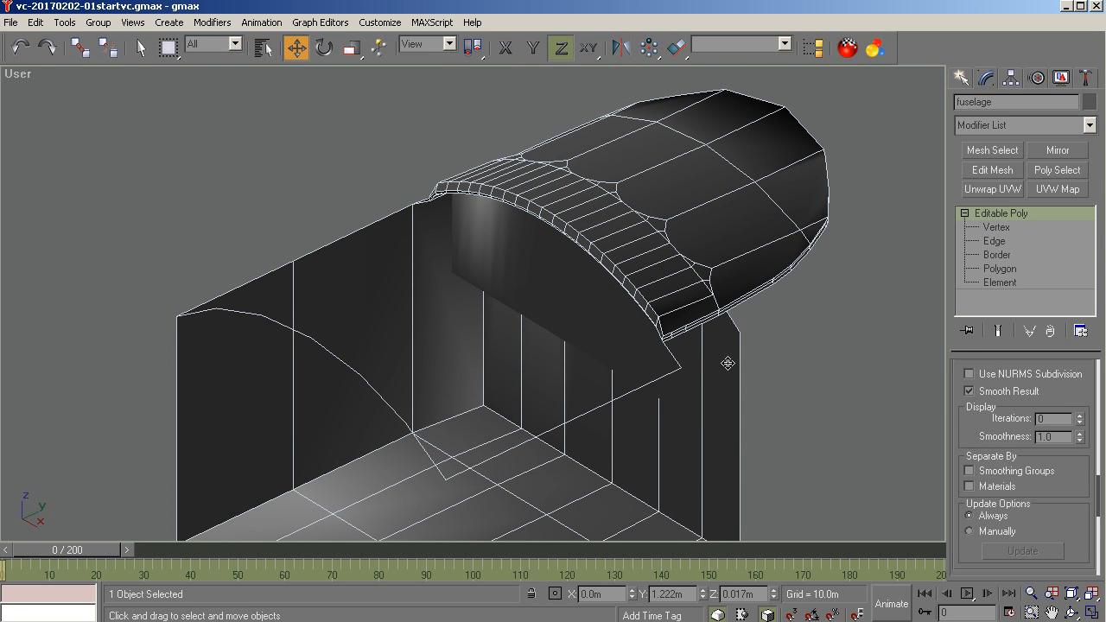